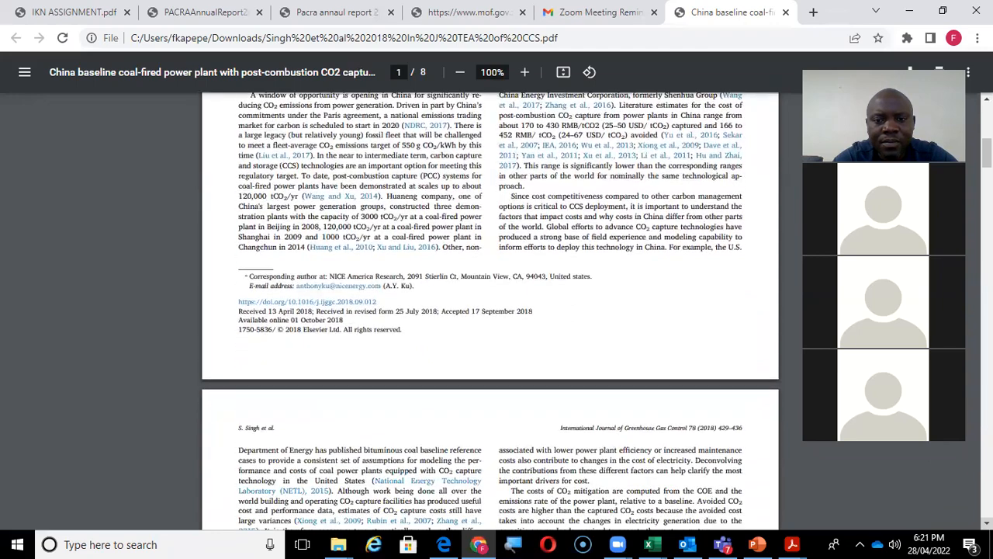
Examine the equations for cost of CO2 captured, cost of CO2 avoided and COE in the China baseline paper, enlarged to 125%.
scroll(490, 311, down, 1)
scroll(490, 311, down, 3)
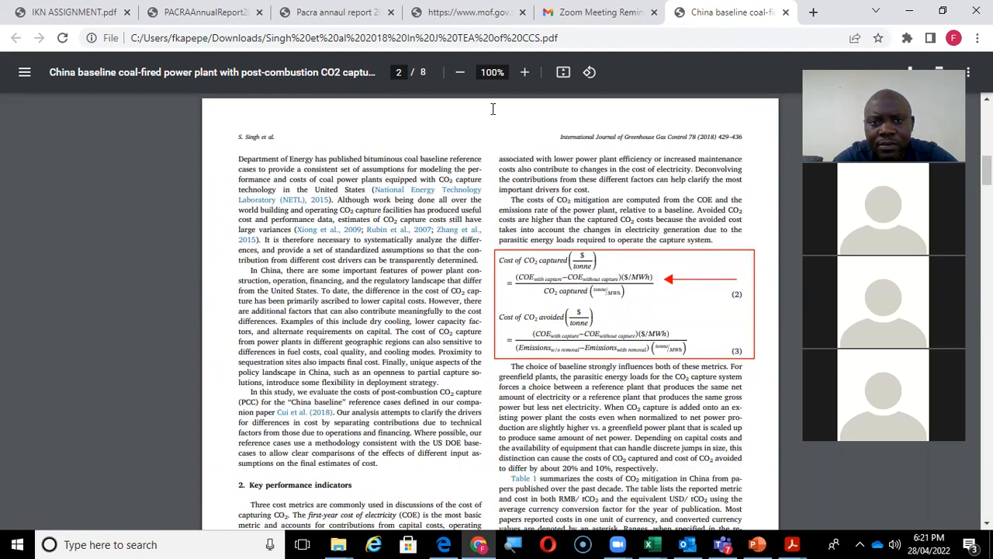
click(525, 78)
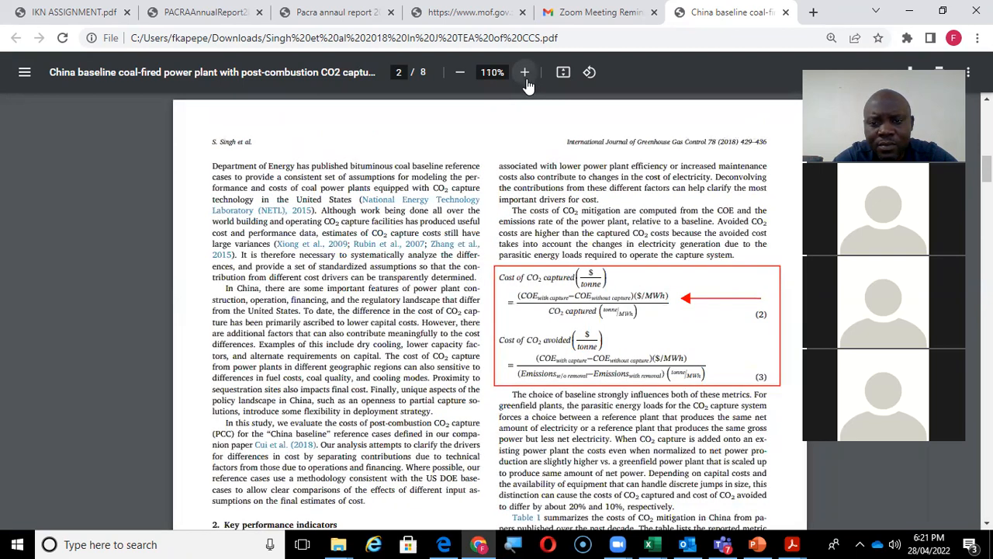
click(525, 75)
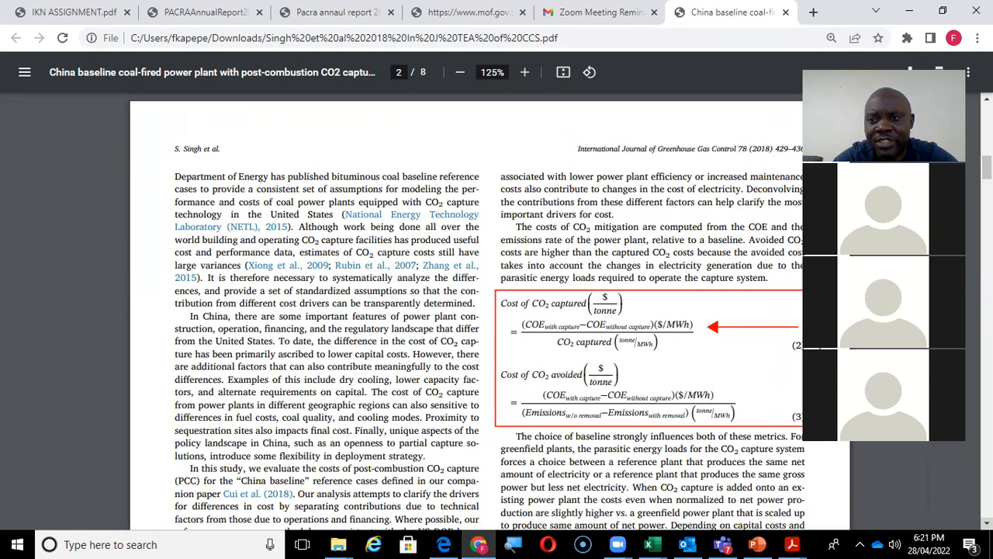
scroll(481, 311, down, 3)
scroll(497, 310, down, 5)
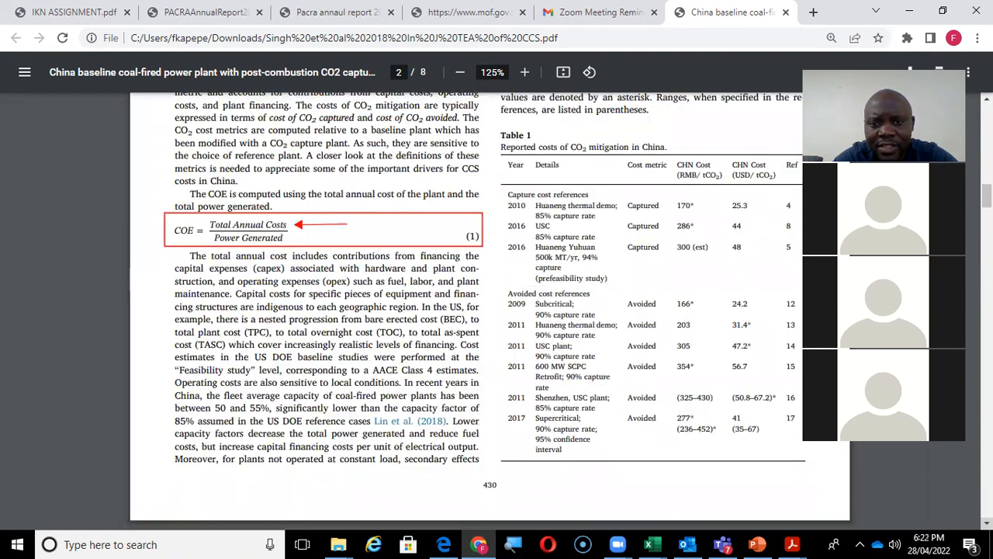
scroll(497, 310, down, 1)
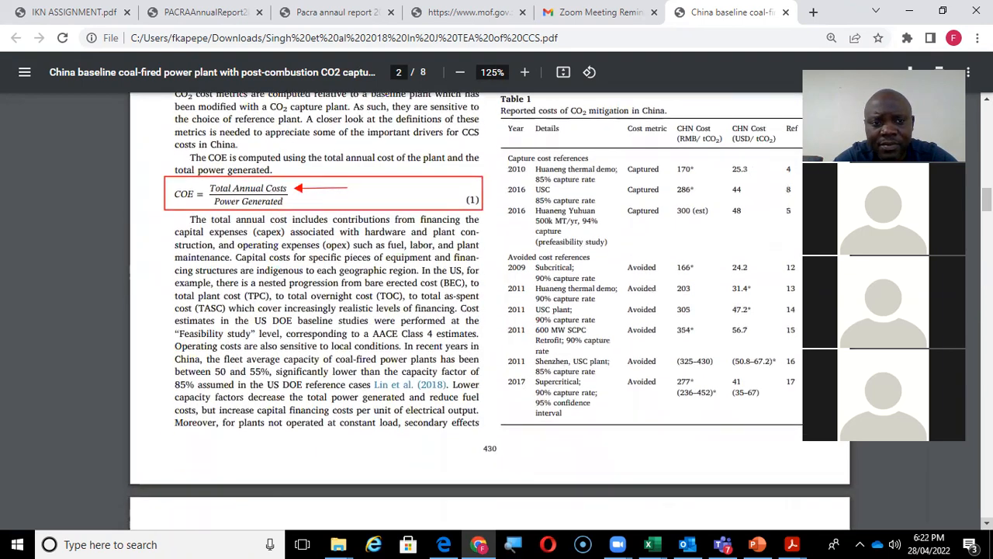
scroll(455, 411, down, 1)
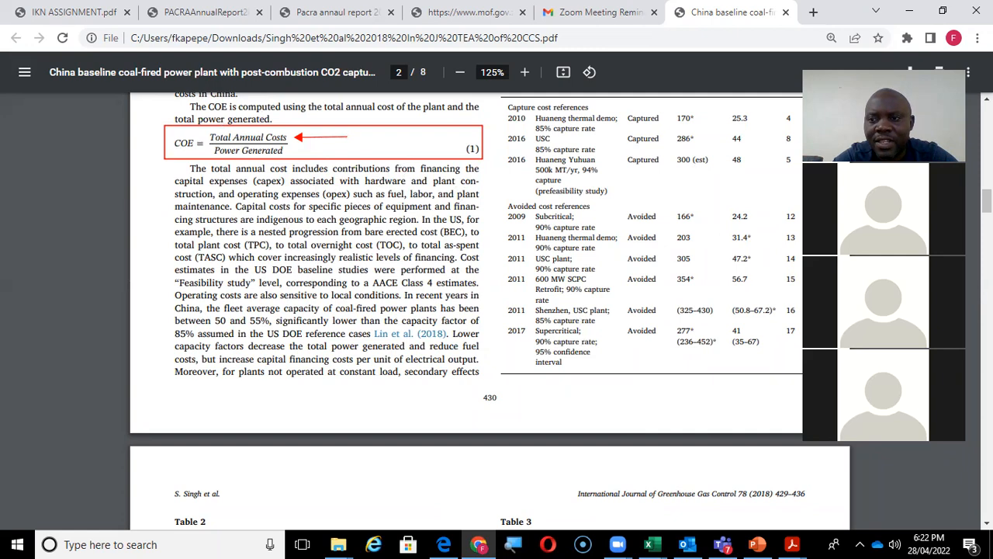
scroll(466, 311, up, 10)
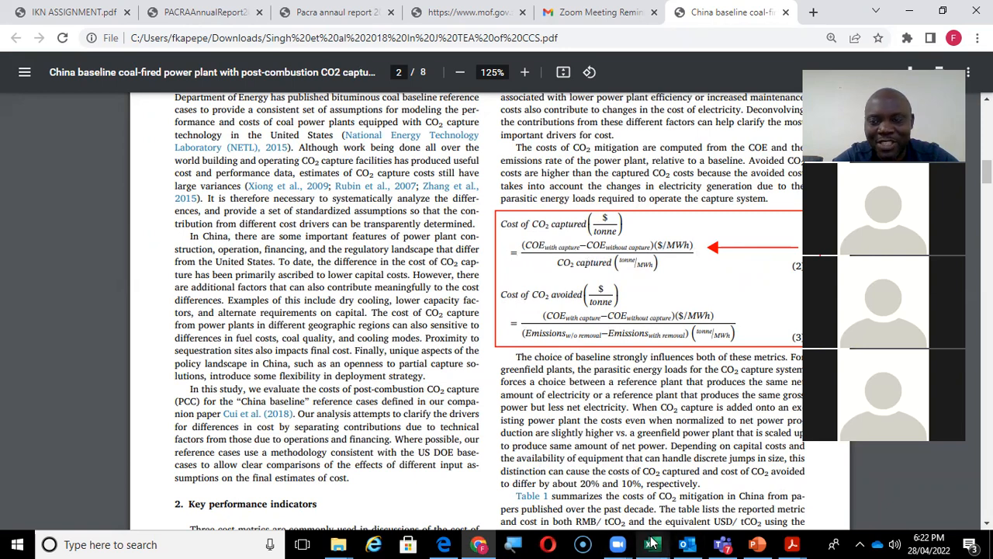
Switch to the LCOE Template WACC workbook in Excel and go to the Input Data table on the Data sheet.
mouse_move(652, 543)
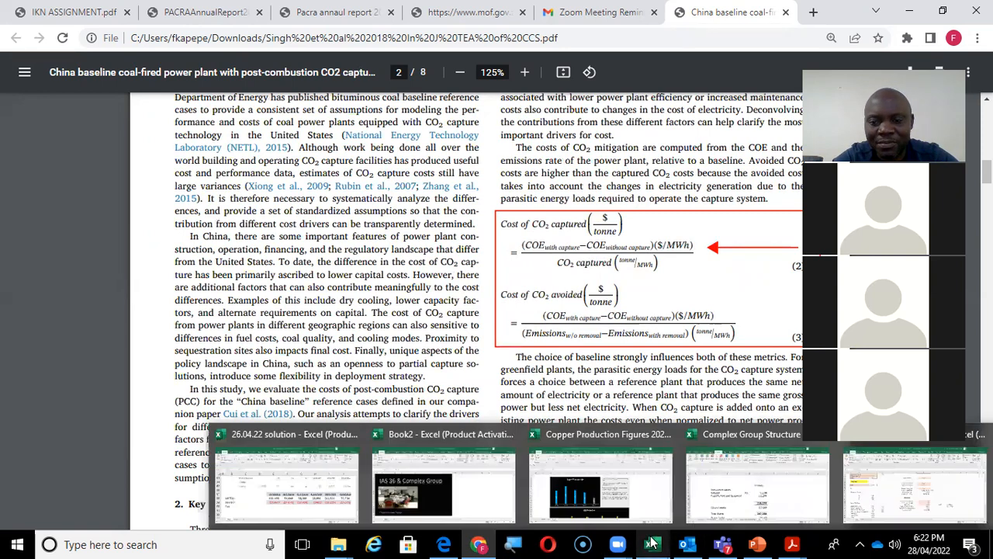
click(904, 481)
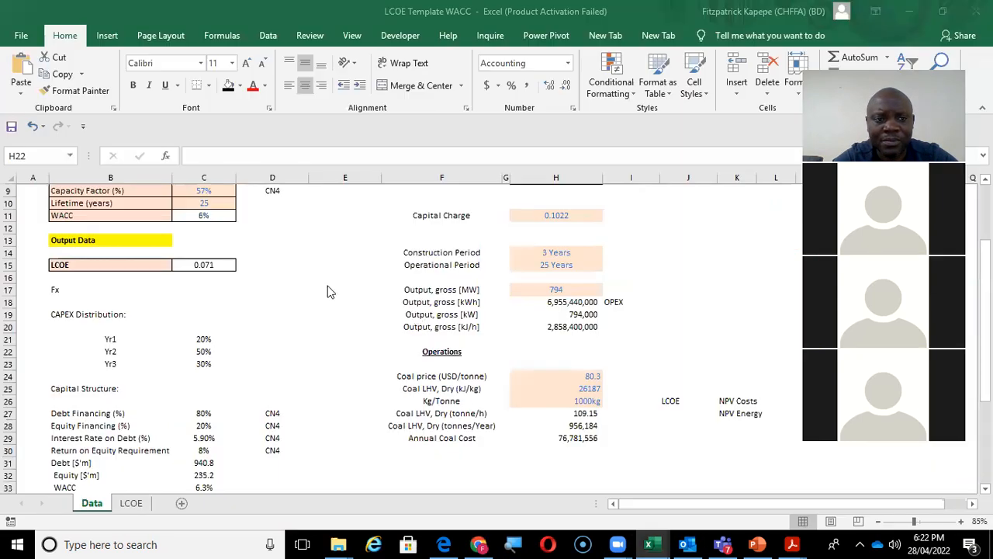
click(130, 311)
key(Down)
key(Up)
key(Up)
key(Up)
key(Up)
key(Up)
key(Up)
key(Up)
key(Up)
key(Up)
key(Up)
key(Up)
key(Up)
key(Up)
key(Up)
key(Up)
key(Up)
key(Up)
key(Up)
key(Up)
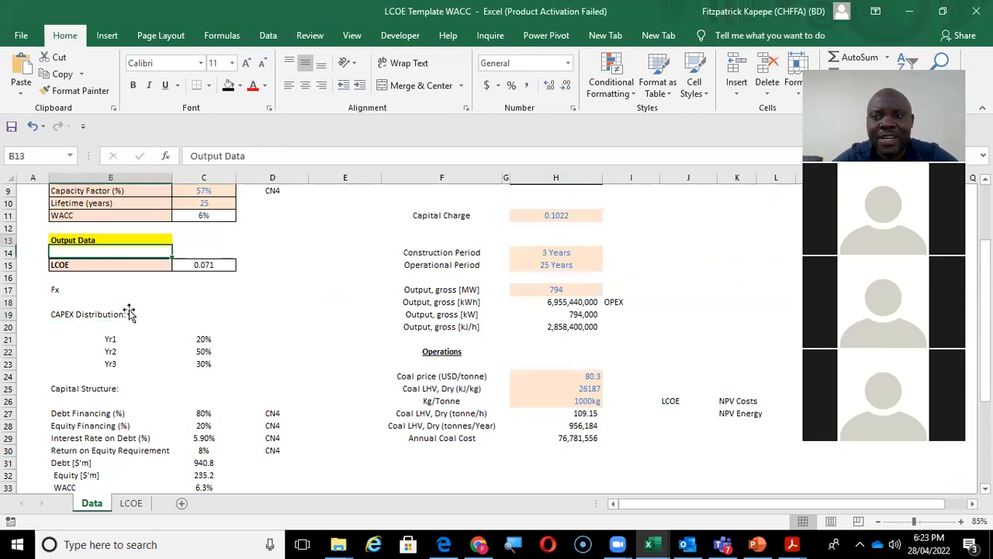
key(Down)
key(Down)
key(Down)
key(Down)
key(Down)
key(Down)
key(Down)
key(Down)
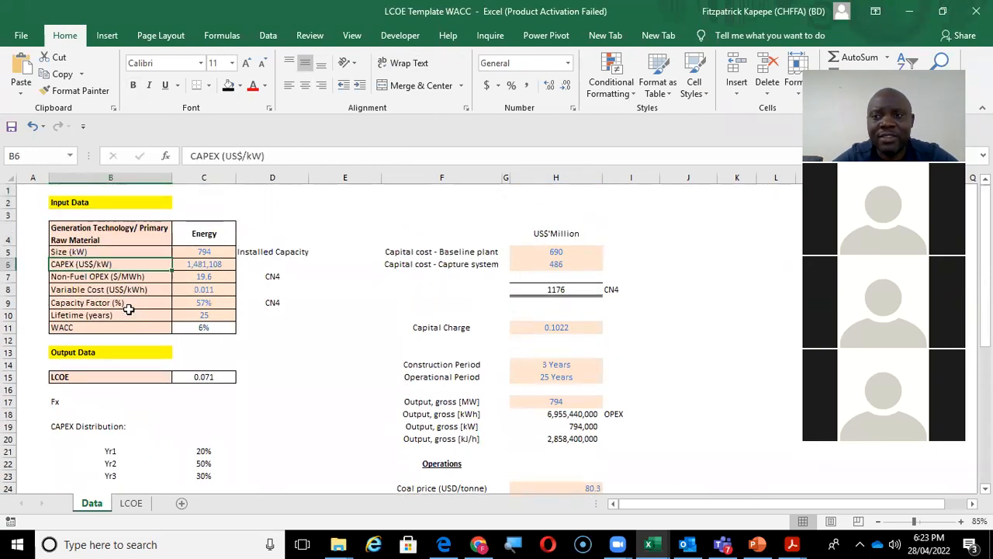
key(Up)
key(Up)
key(Up)
key(Up)
key(Up)
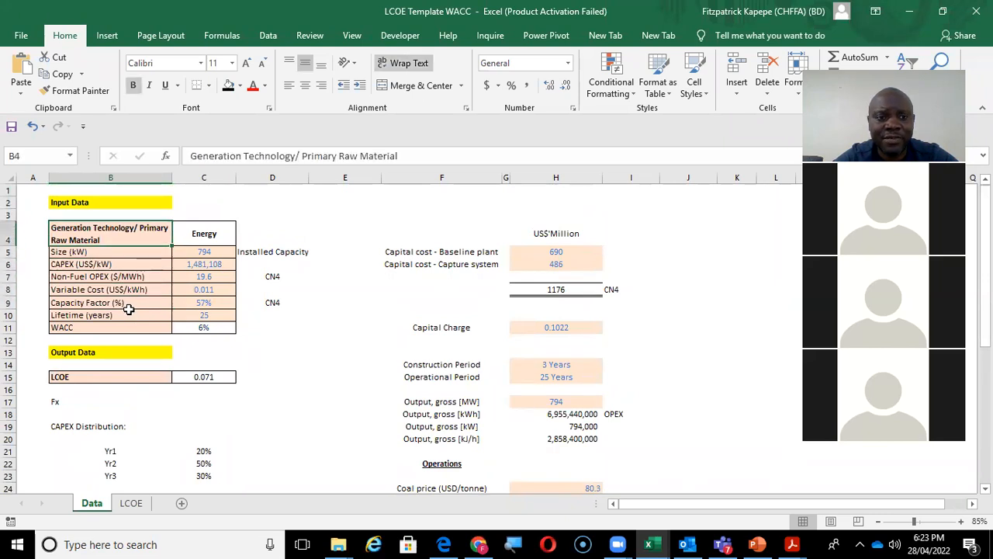
Review the baseline plant capital cost and installed capacity entries beside the input table.
key(Right)
key(Right)
key(Right)
key(Right)
key(Left)
key(Left)
key(Right)
key(Right)
key(Down)
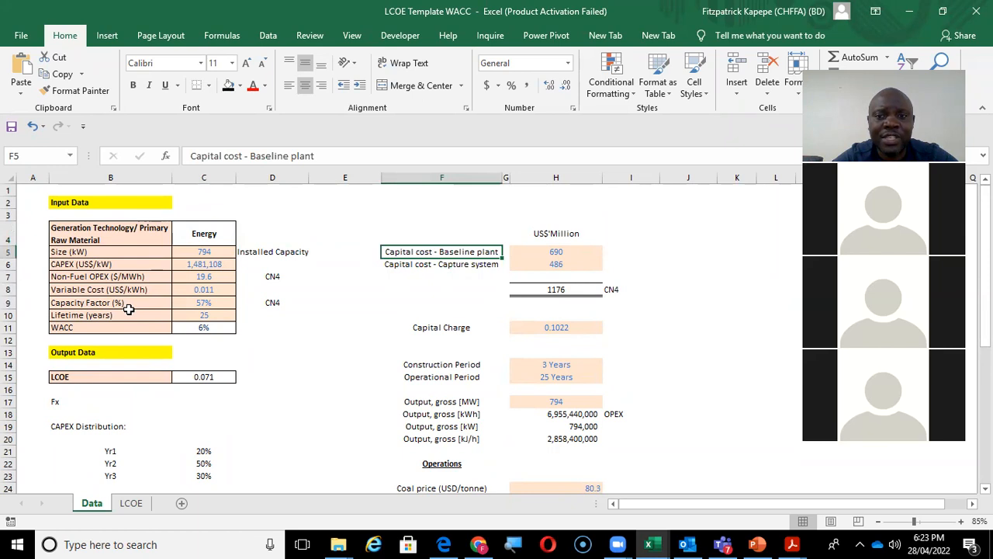
key(Left)
key(Left)
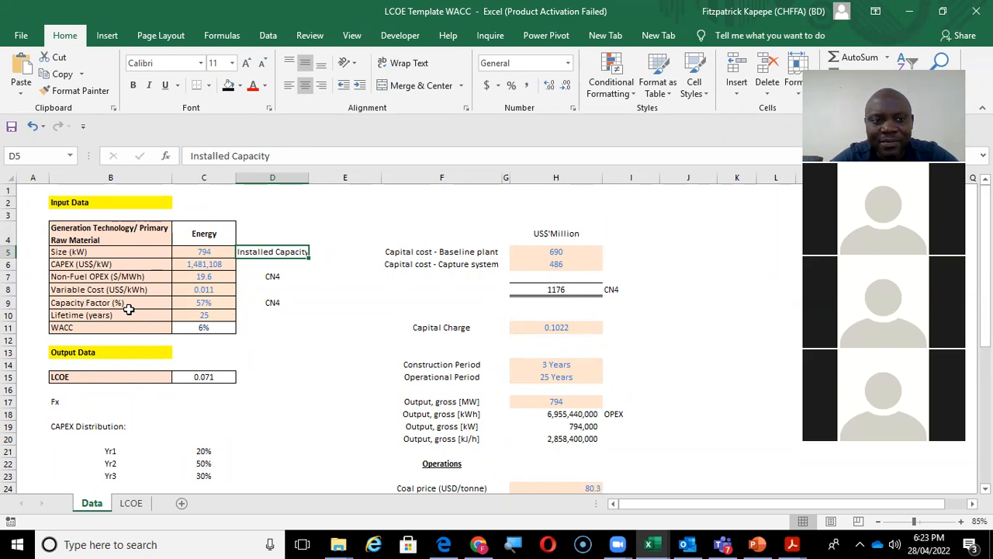
key(Left)
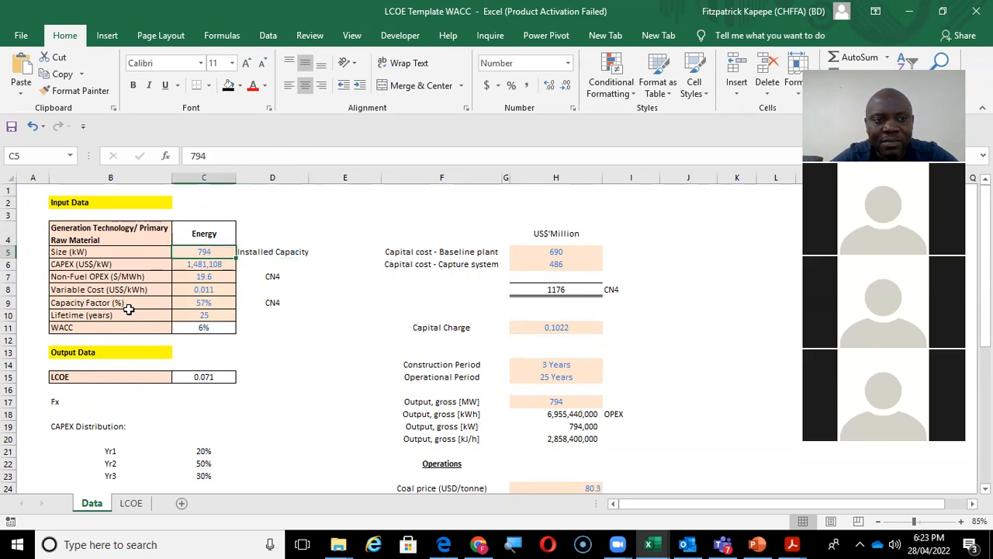
Change the plant size label in cell B5 to "Size (MW)".
key(Left)
key(Right)
key(Left)
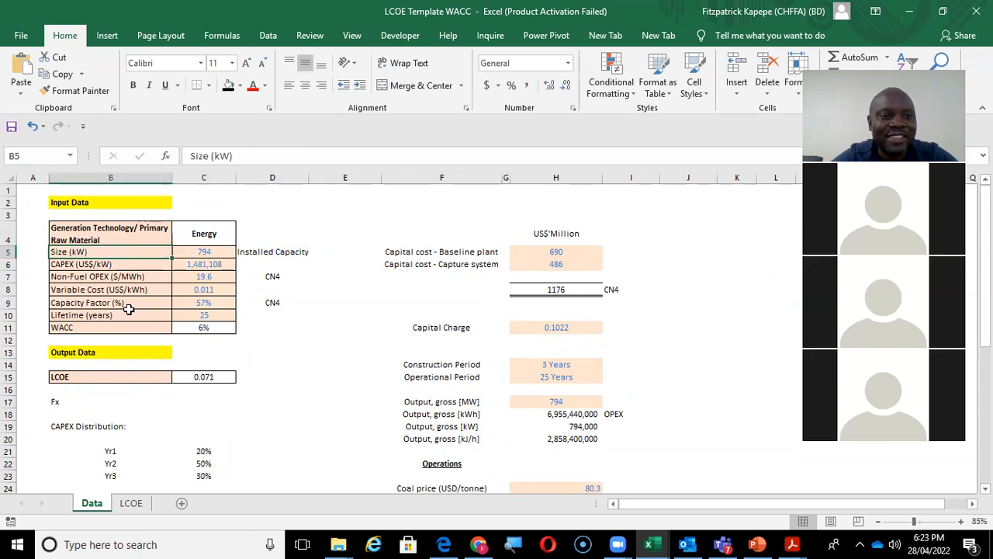
click(228, 156)
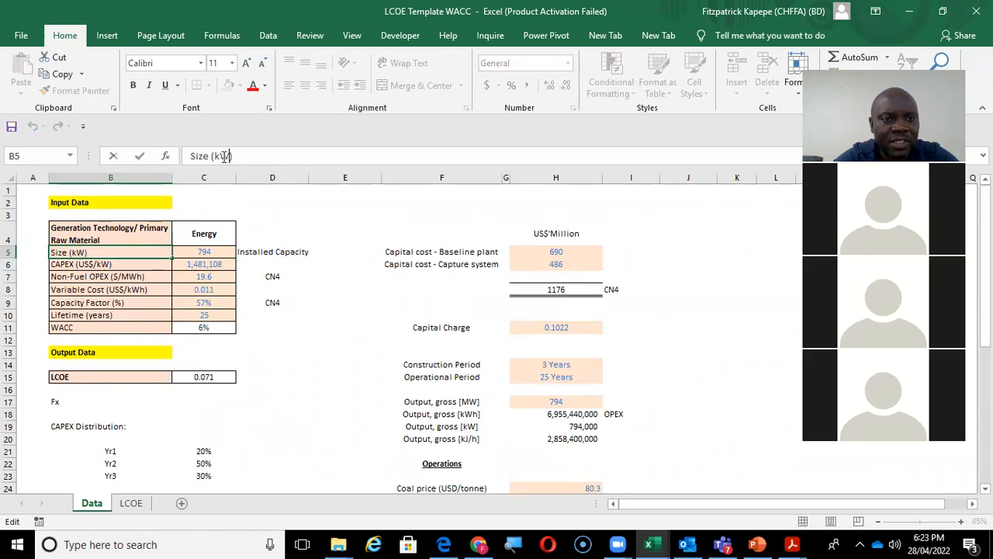
key(BackSpace)
text(M)
key(Return)
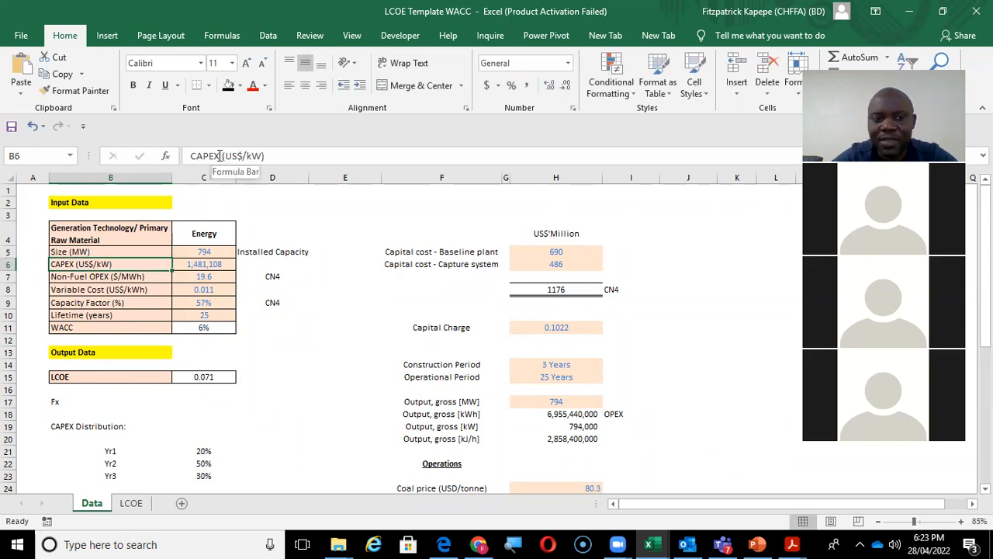
Inspect the Size value and the CAPEX formula in cell C6 without changing them.
key(Up)
key(Right)
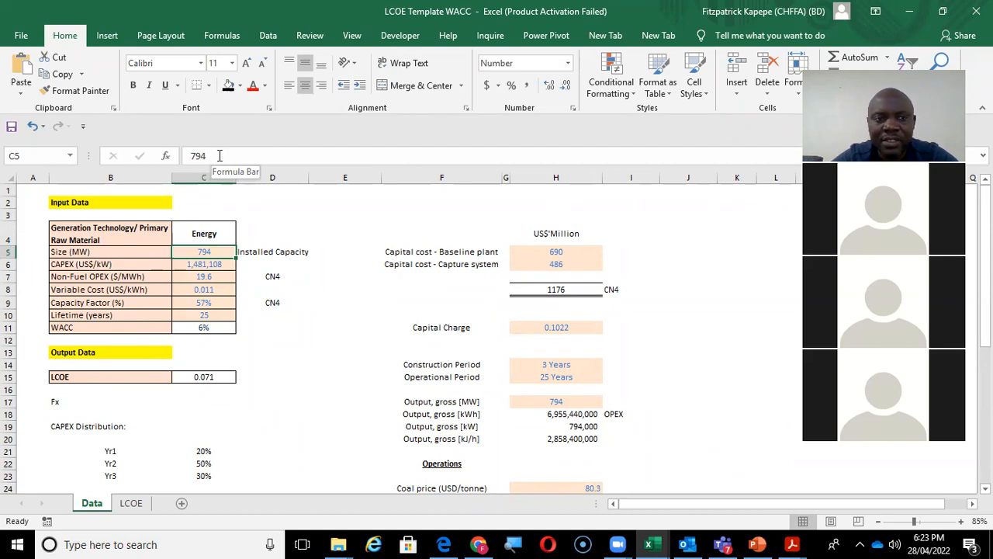
key(Down)
key(Up)
key(Up)
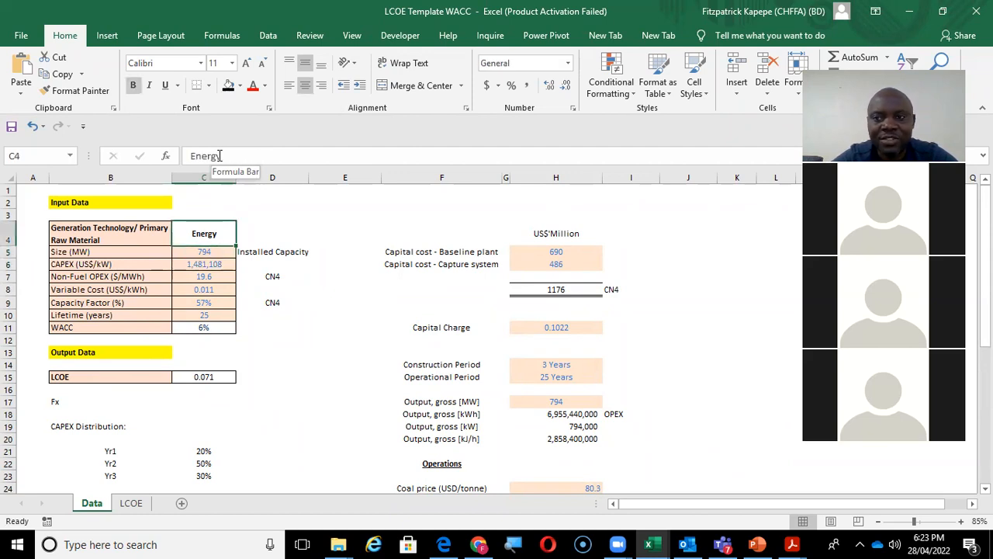
key(Left)
key(Down)
key(Down)
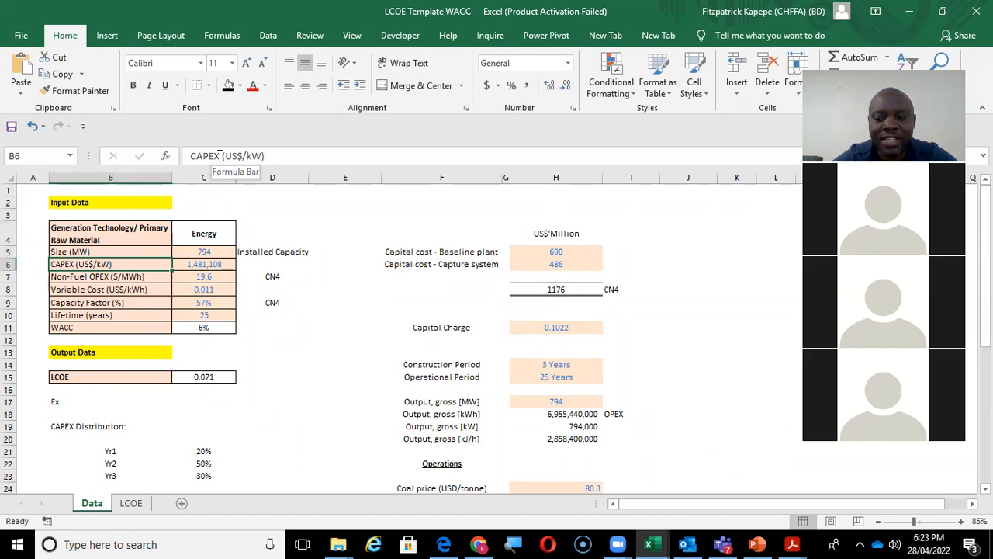
key(Right)
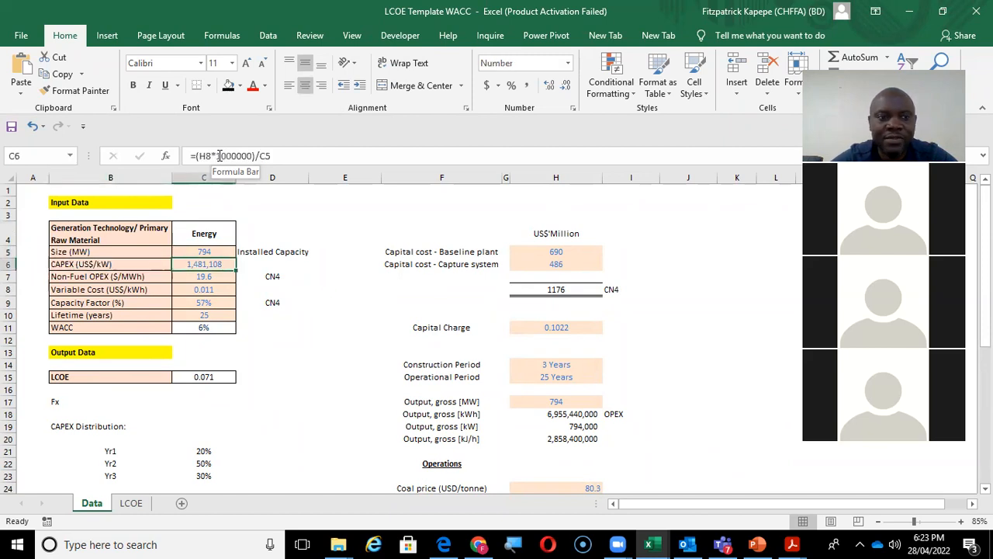
double_click(207, 265)
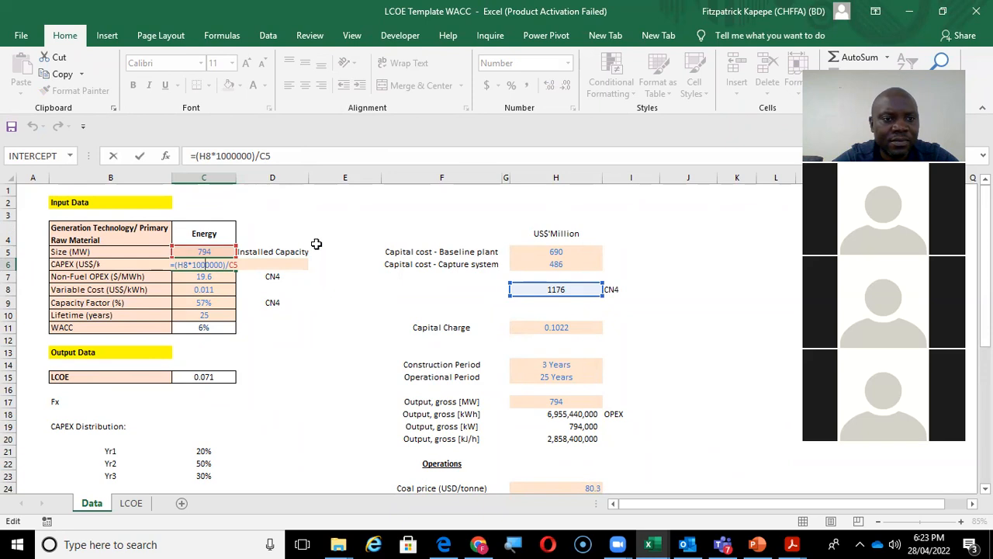
key(Escape)
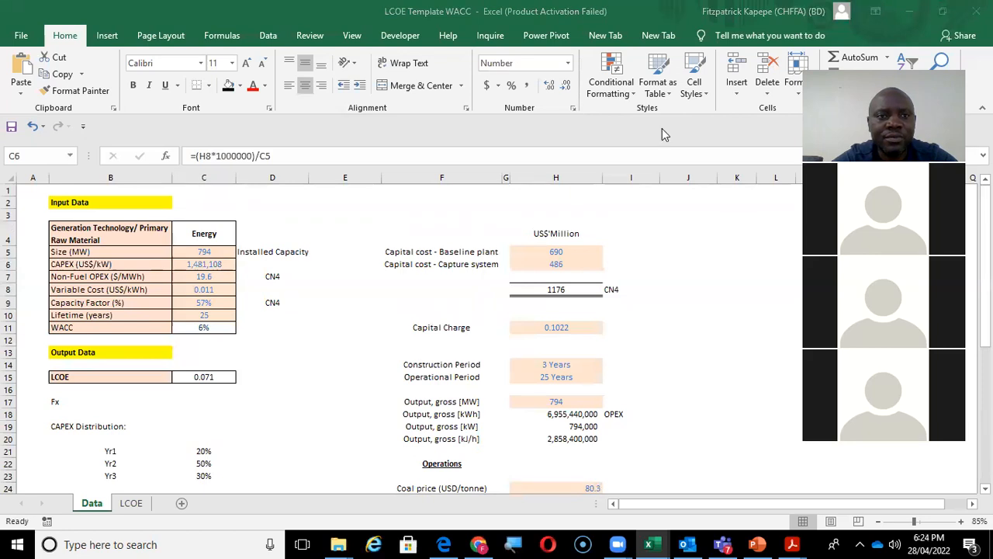
Trace the precedents of the CAPEX formula in C6, then remove the tracer arrows.
click(237, 38)
click(592, 58)
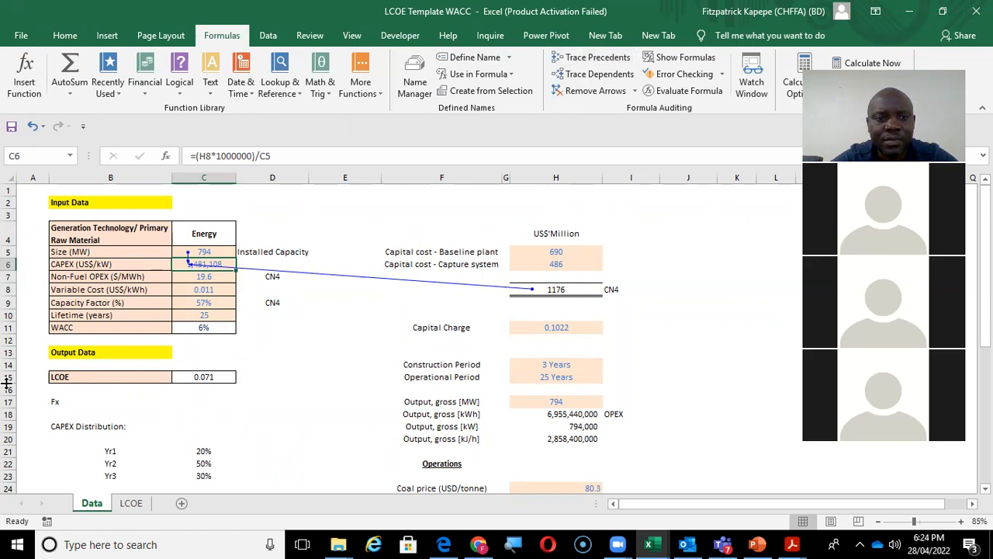
click(88, 280)
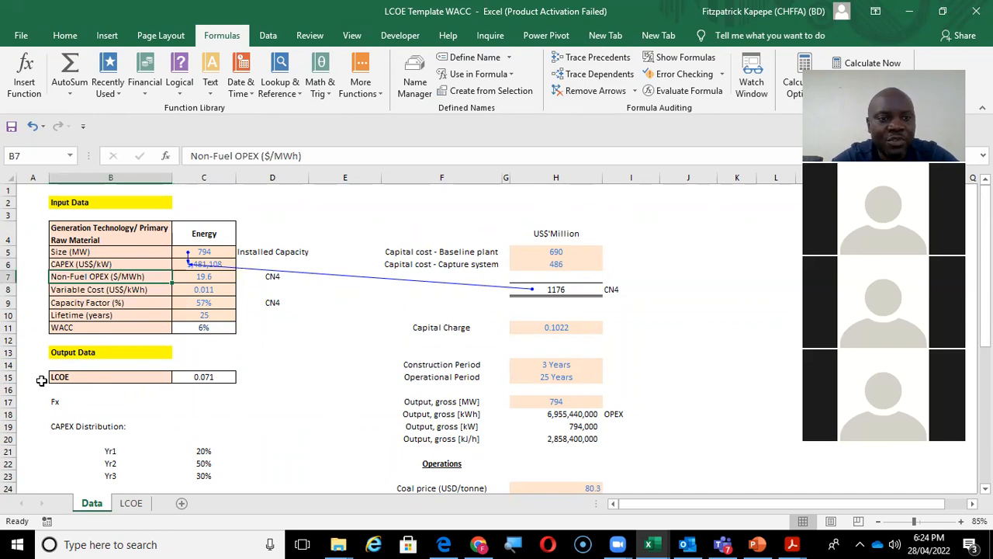
click(438, 255)
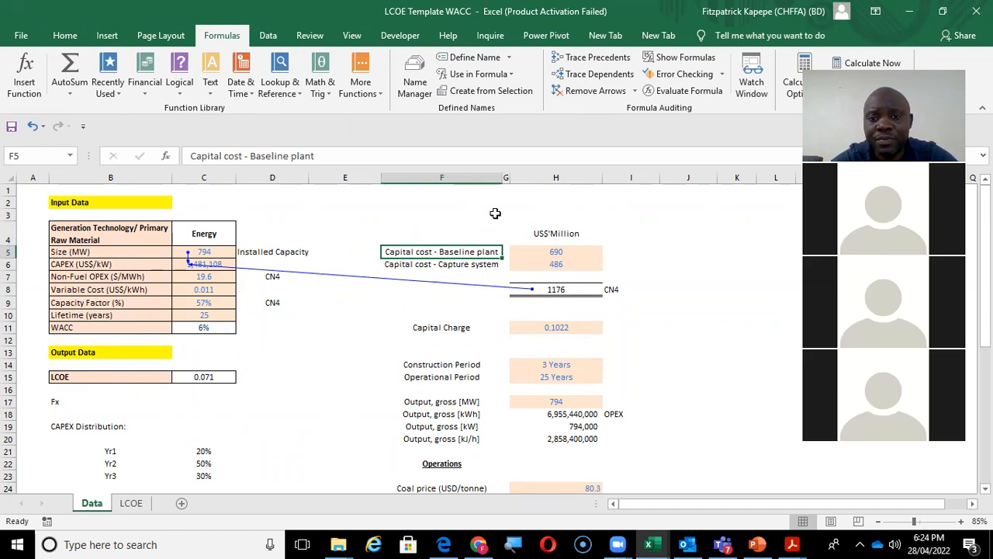
click(662, 233)
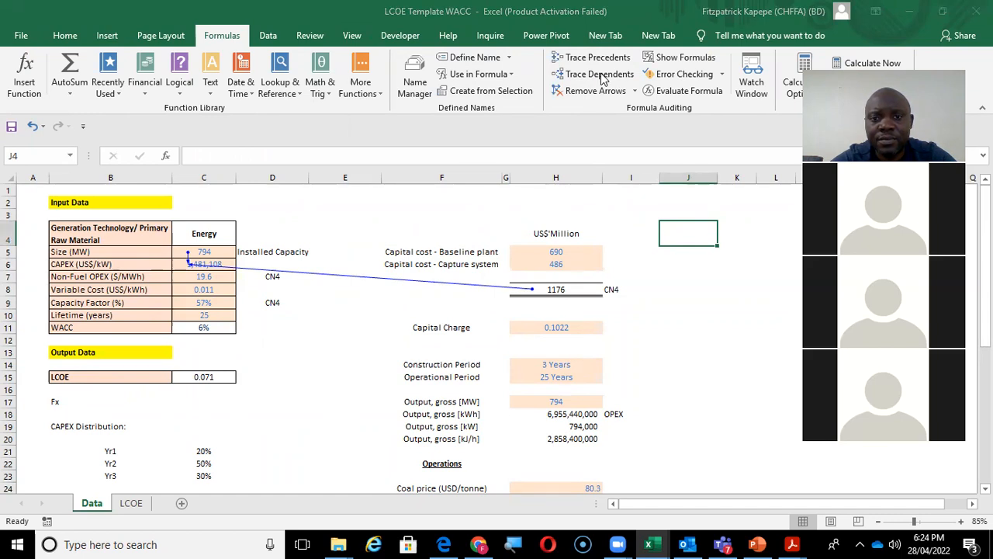
click(582, 92)
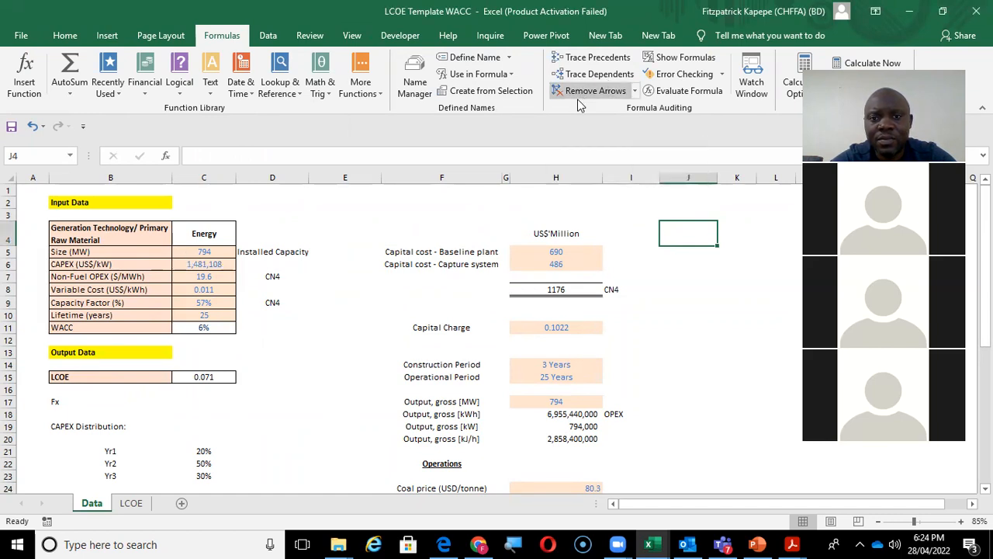
click(630, 257)
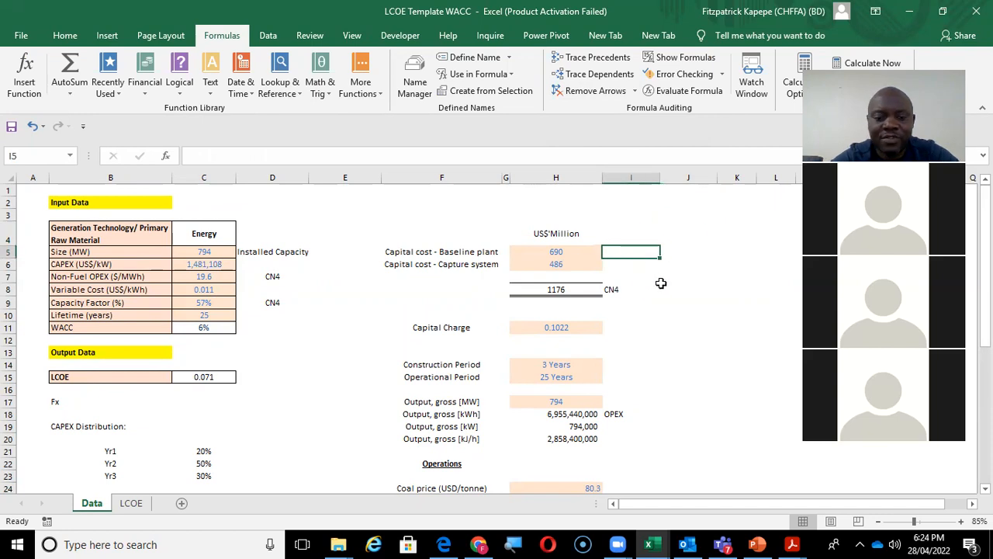
text(CN)
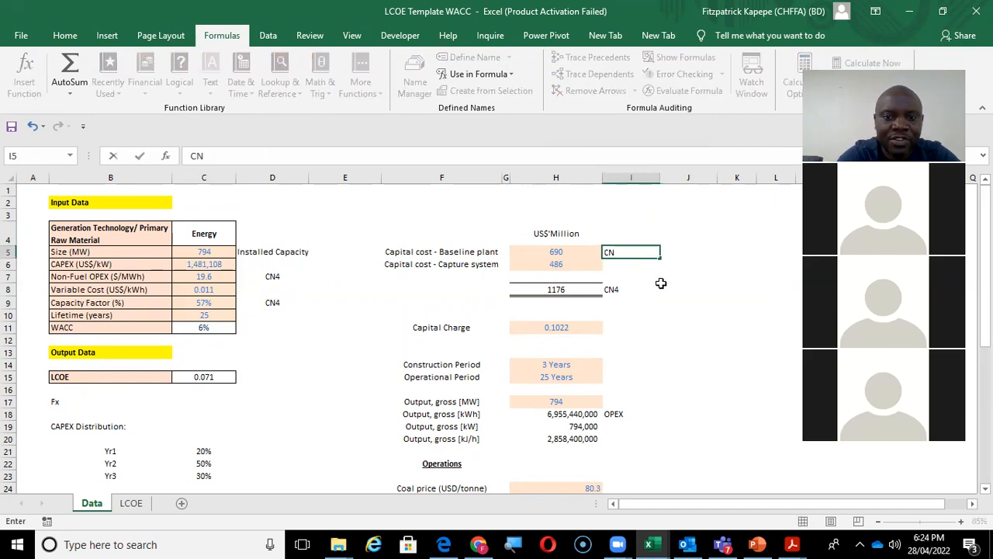
text(4)
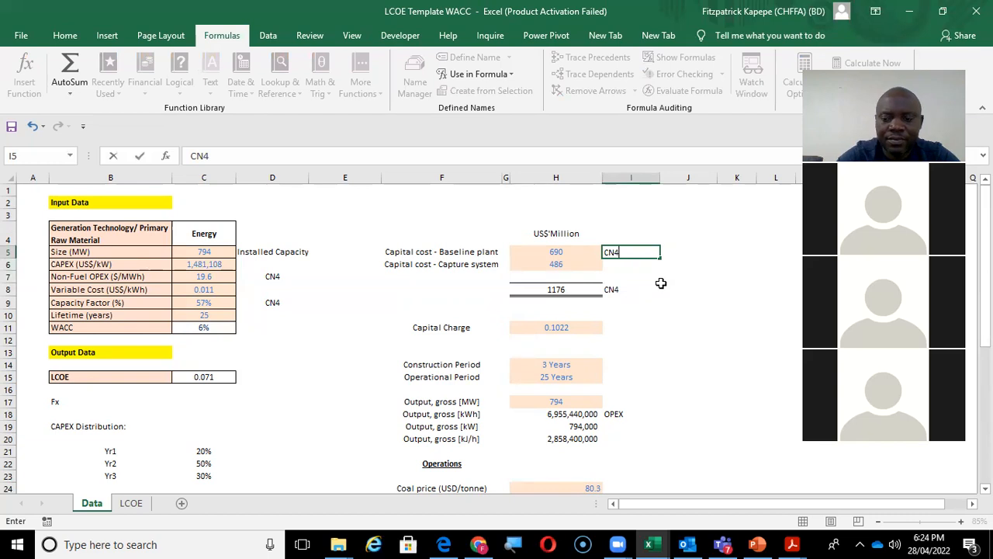
key(Down)
key(Down)
key(Down)
key(Up)
key(Up)
key(Up)
key(Delete)
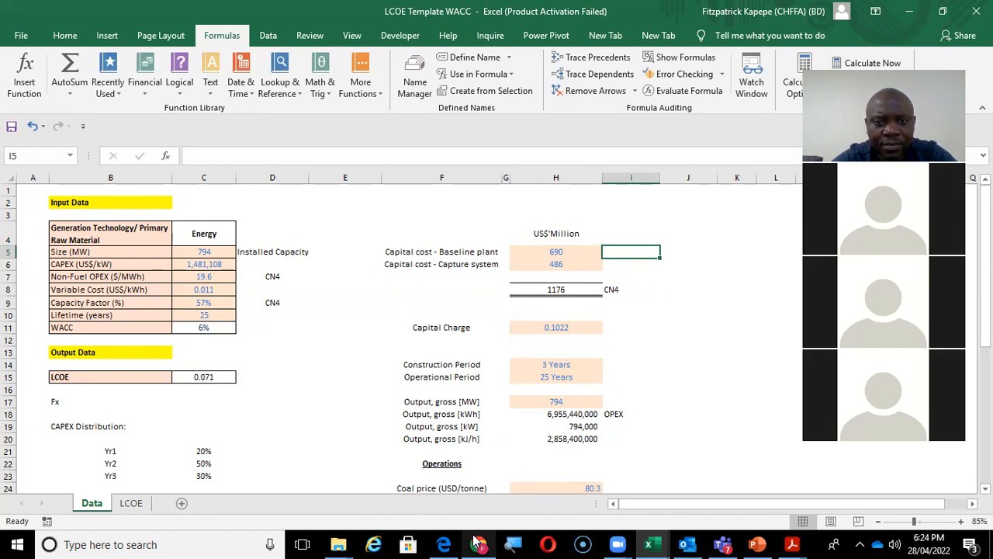
Switch to the China baseline coal plant paper in Chrome and search it for "Capita", going through the matches.
mouse_move(487, 543)
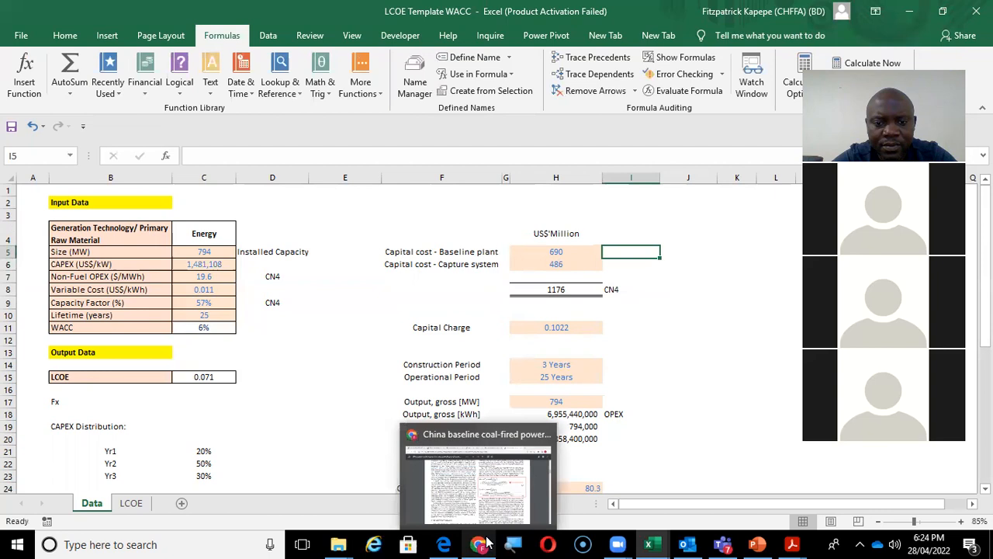
click(483, 511)
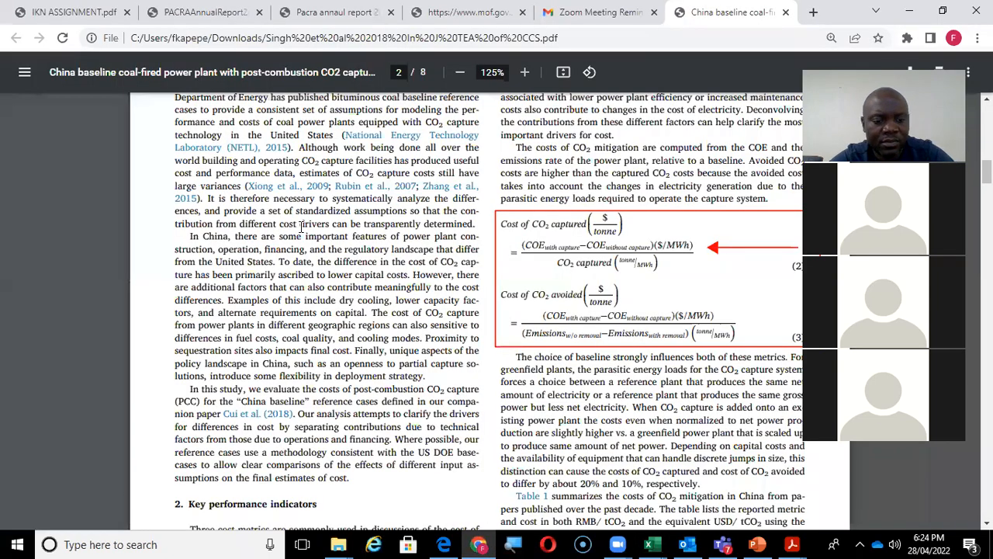
key(ctrl+f)
text(Capita)
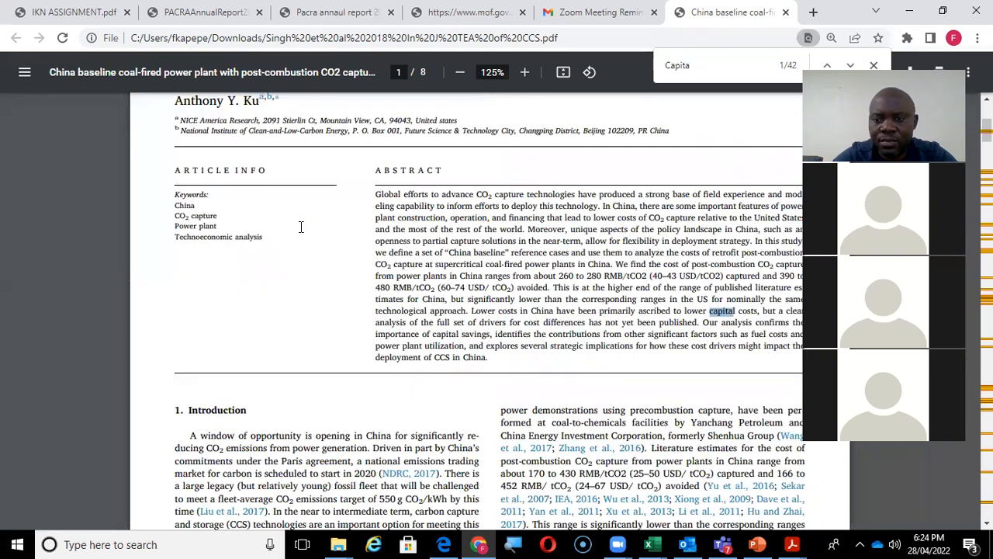
key(Return)
key(Return)
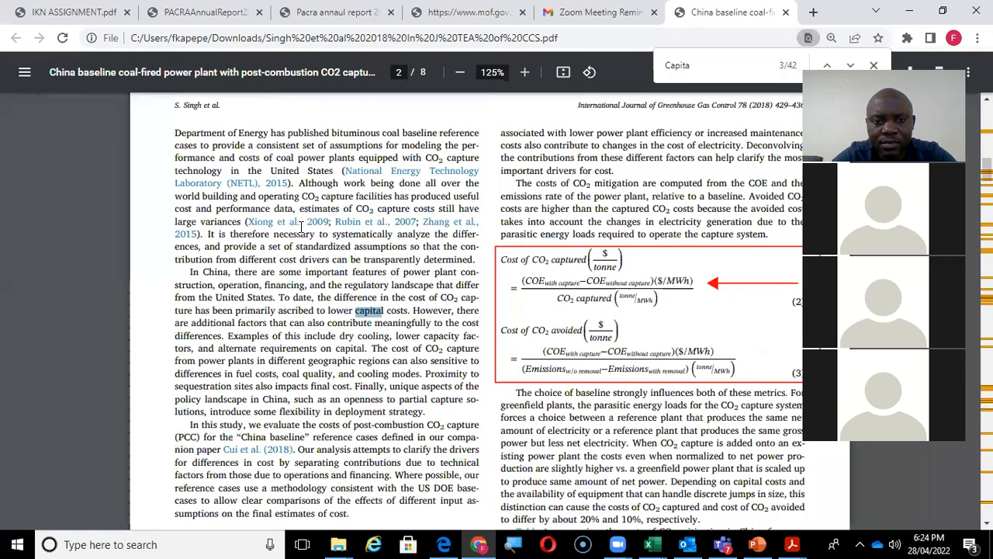
key(Return)
key(Return)
key(Return)
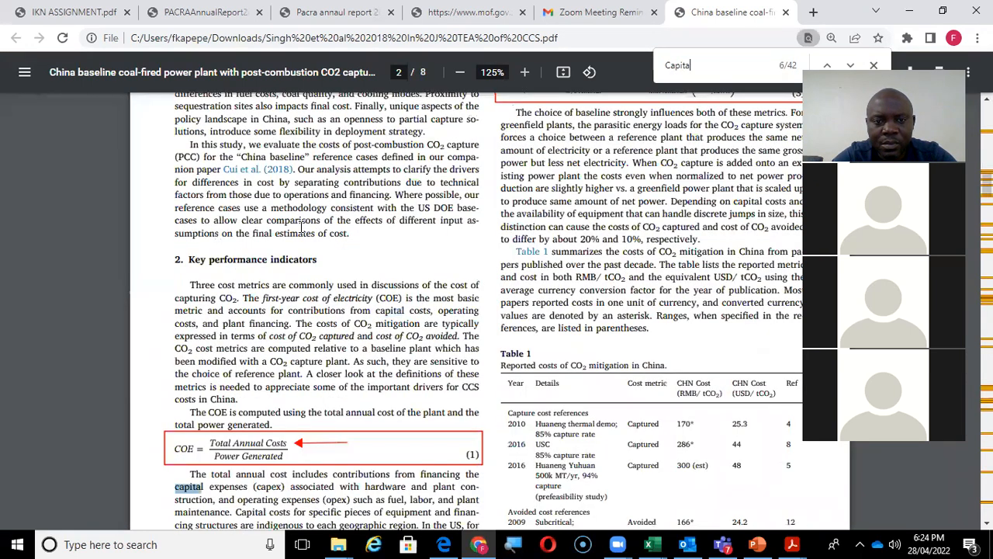
key(Return)
key(Return)
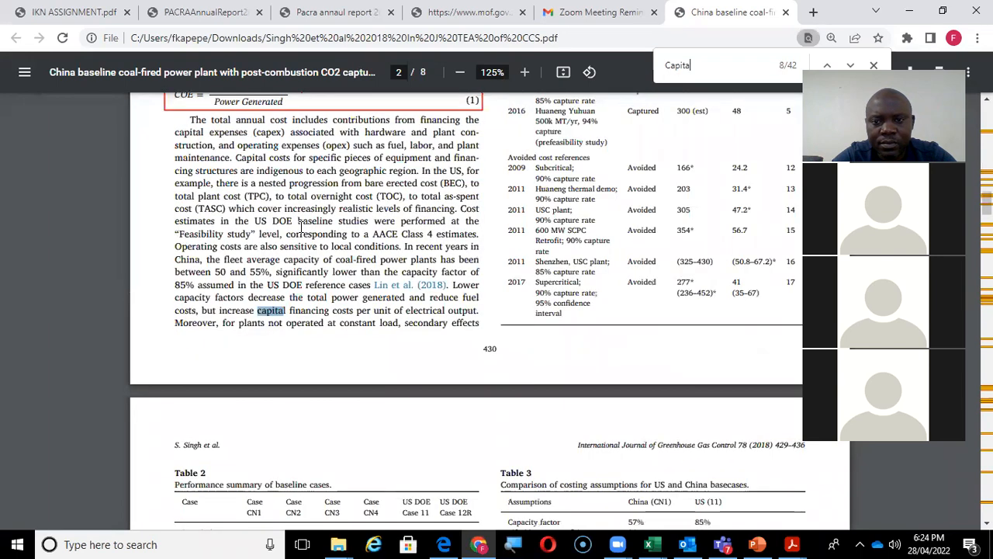
key(Return)
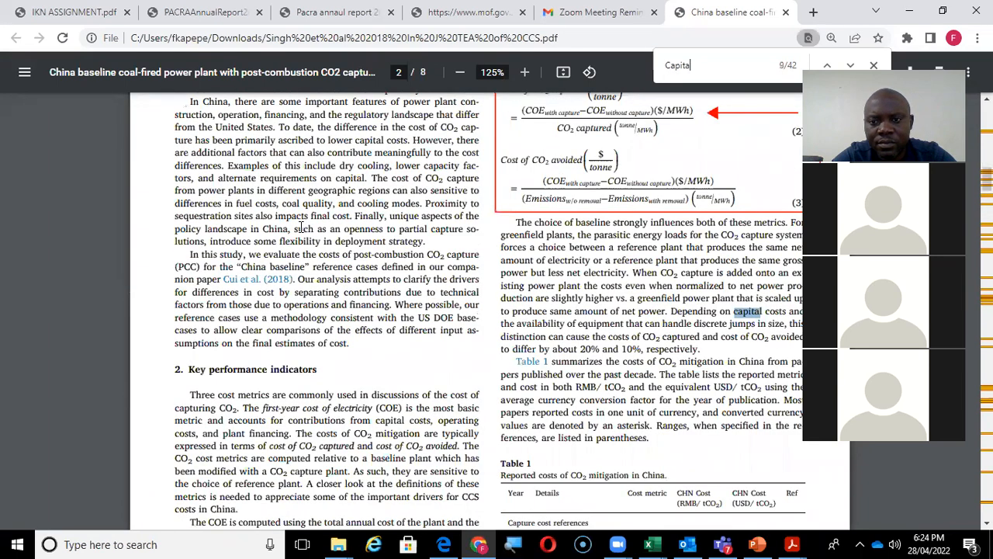
key(Return)
key(Return)
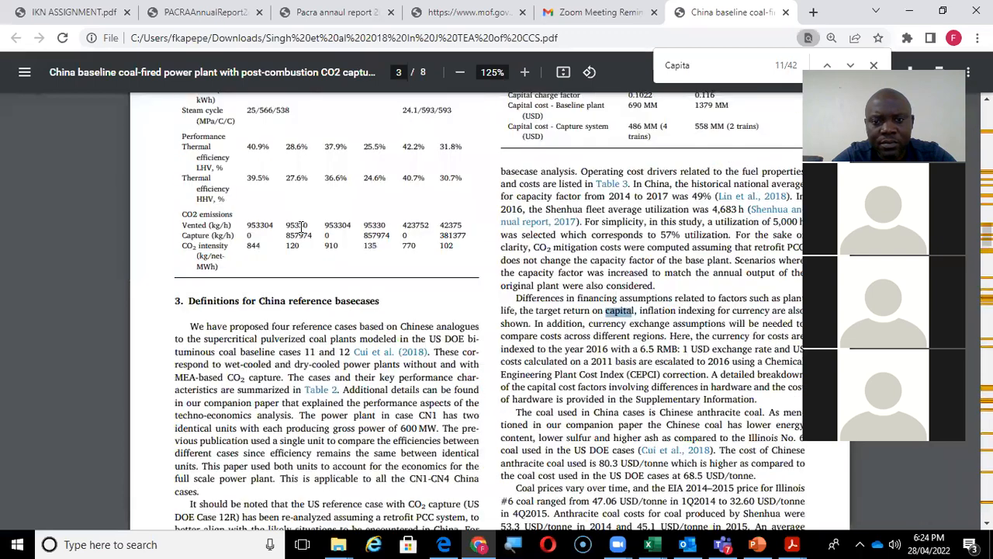
key(Return)
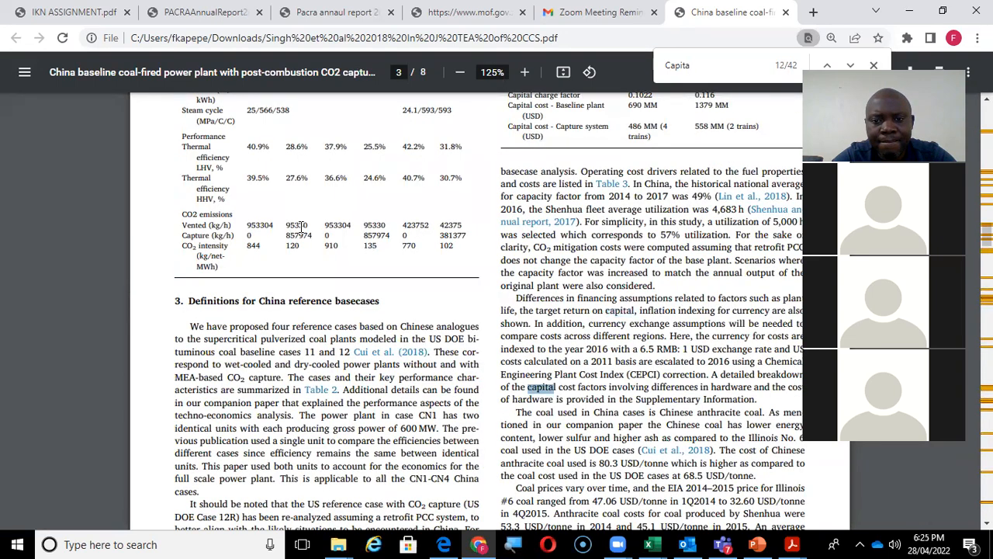
Go on to the match in Table 3 and highlight the China capital costs for the baseline plant and the capture system.
key(Return)
key(Return)
key(Return)
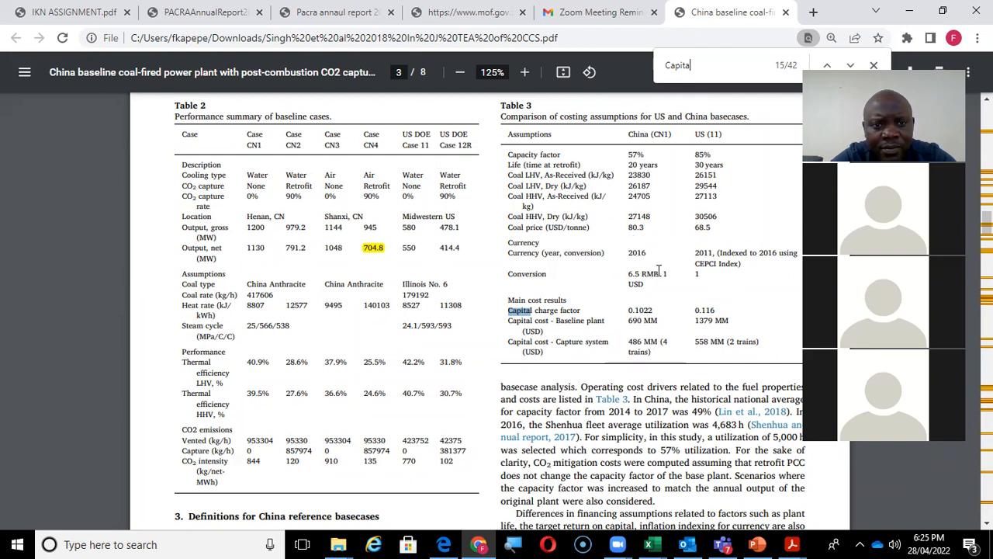
double_click(635, 320)
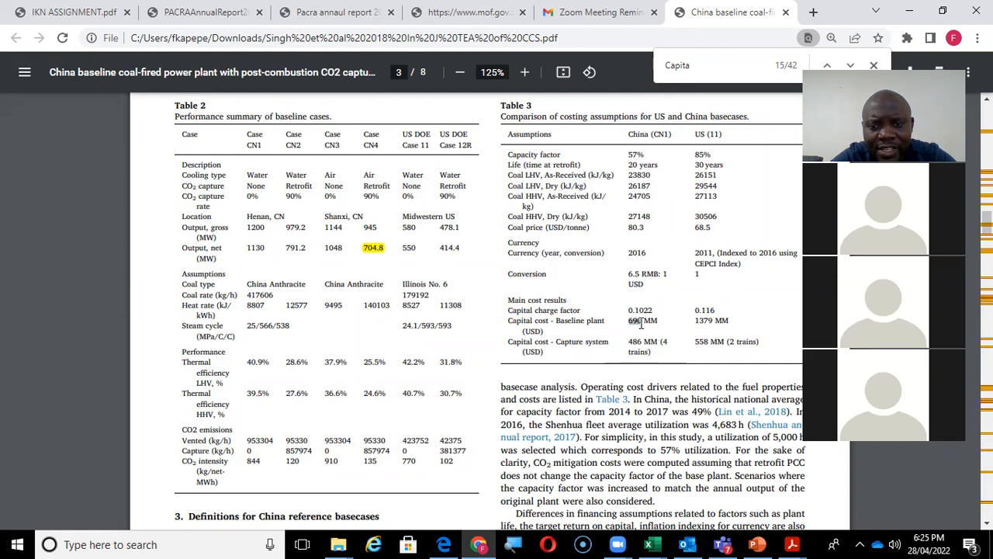
double_click(635, 342)
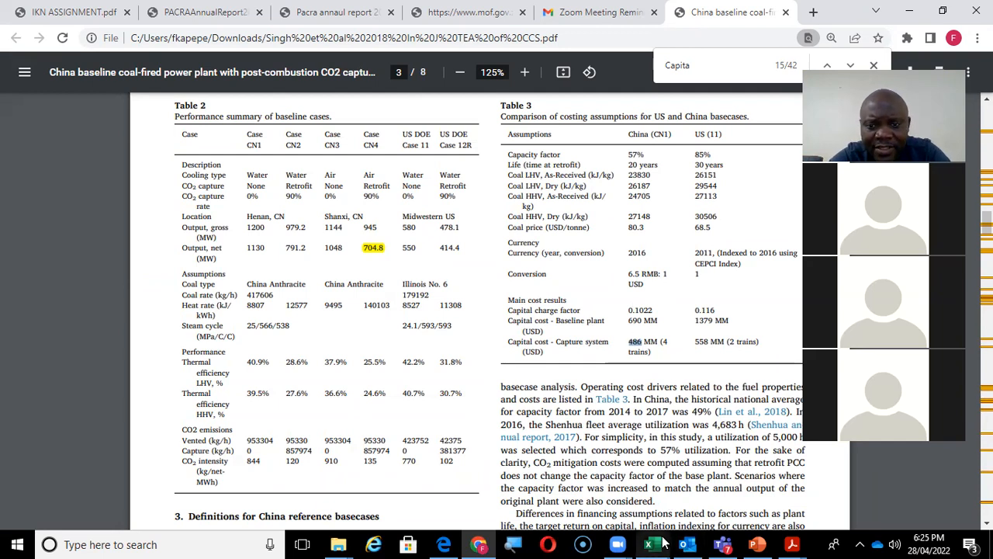
Switch back to the LCOE workbook in Excel and review the baseline plant and capture system capital costs and their total.
mouse_move(649, 544)
click(898, 506)
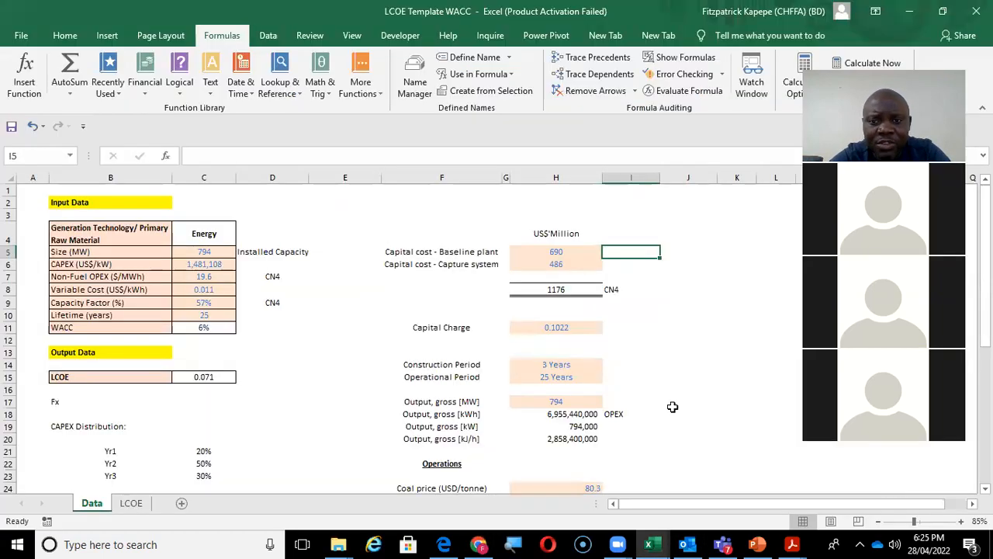
click(561, 252)
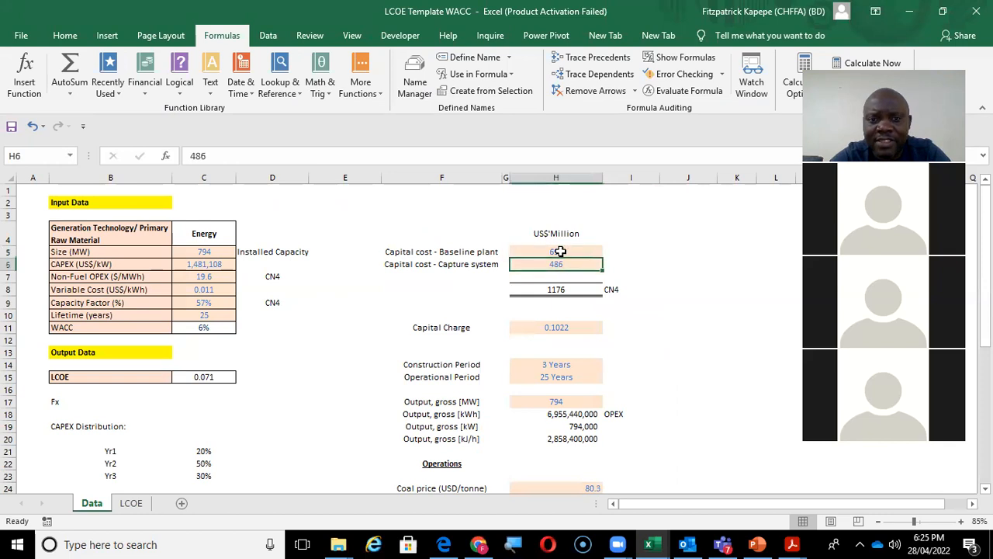
key(Left)
key(Left)
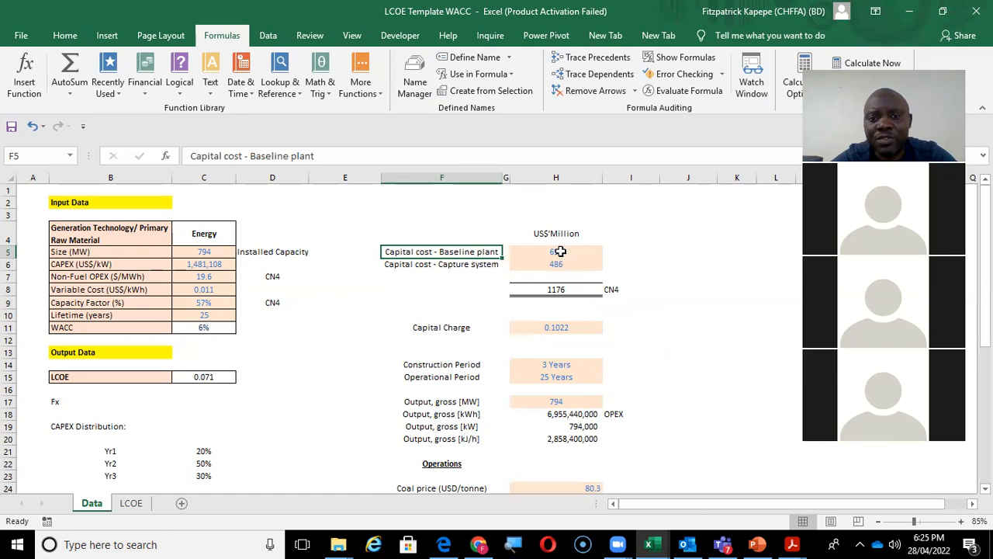
key(Down)
key(Down)
key(Up)
key(Up)
key(Down)
key(Down)
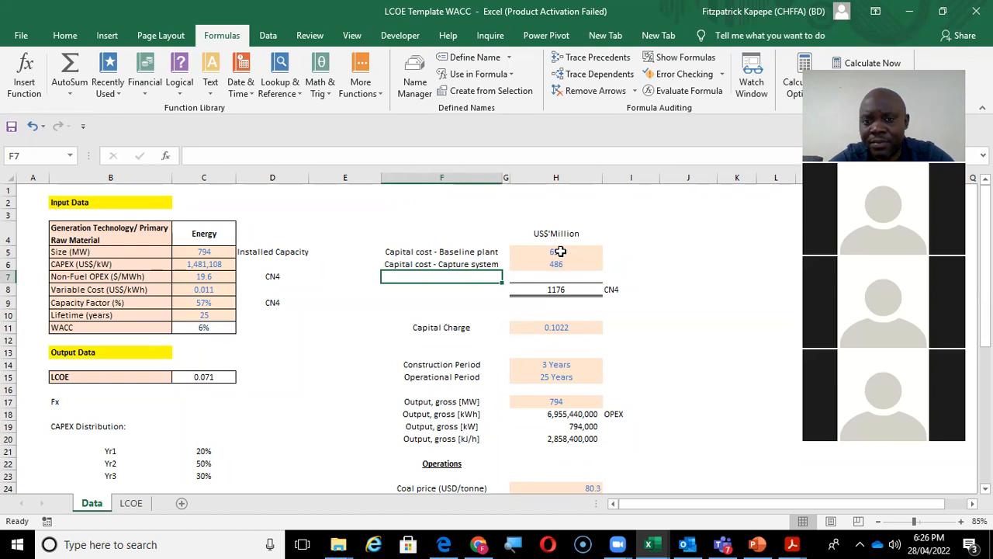
key(Down)
key(Right)
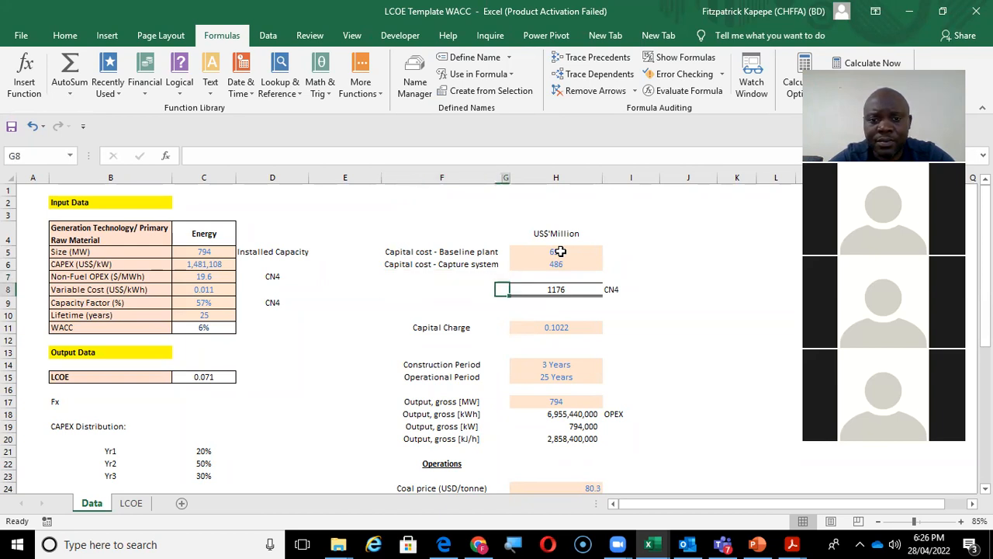
key(Left)
key(Left)
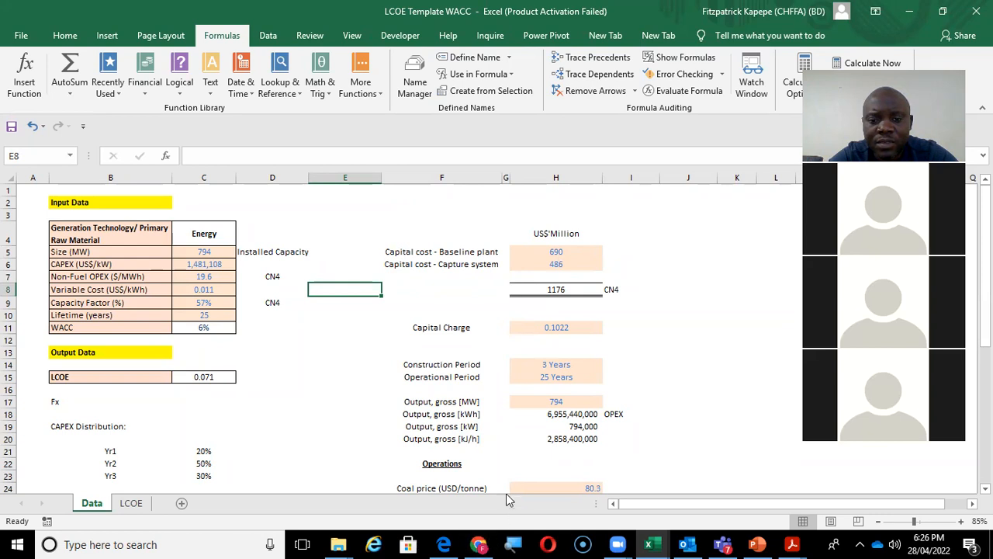
Switch to the paper in Chrome and examine Tables 2 to 6, ending at the COE breakdown of the financial assumptions.
mouse_move(479, 538)
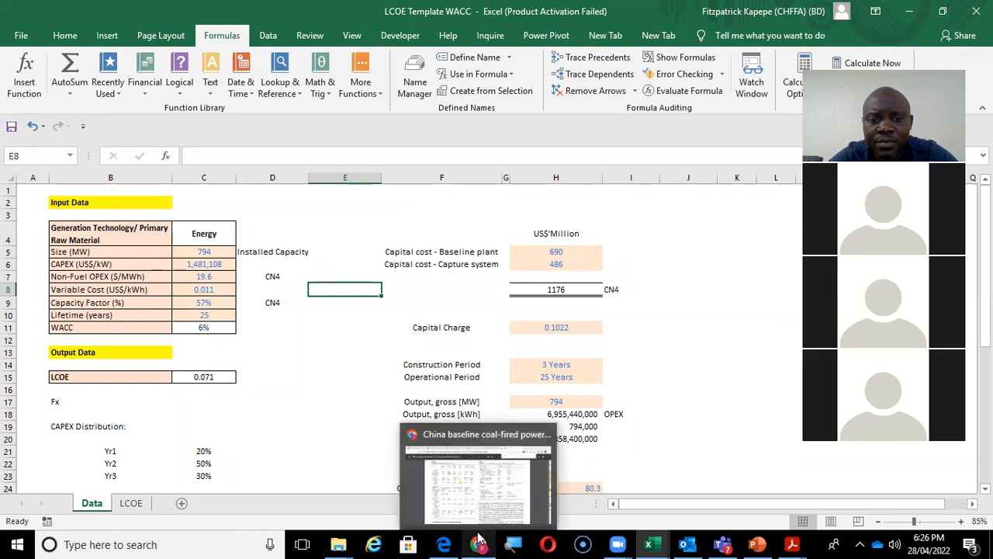
click(488, 496)
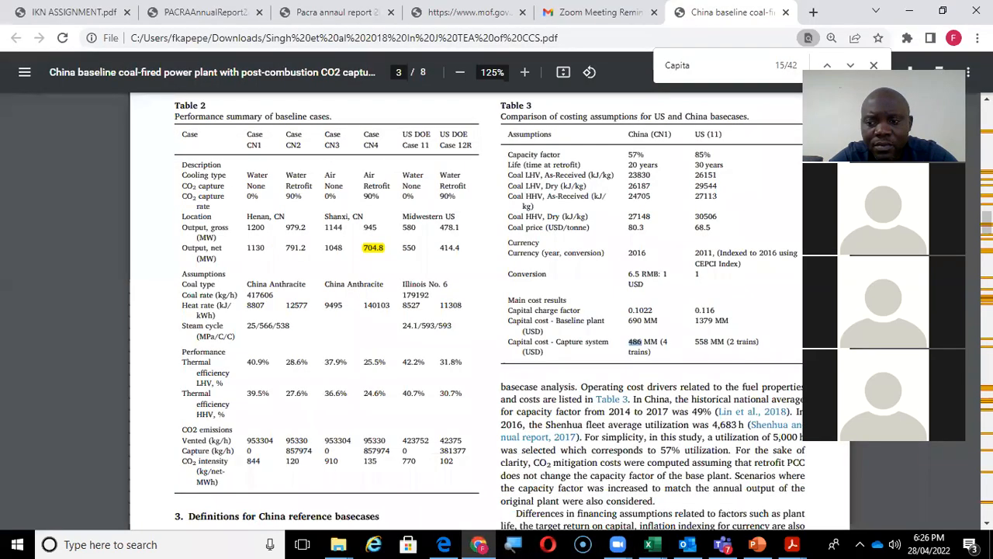
scroll(497, 311, down, 3)
scroll(497, 310, down, 12)
scroll(497, 310, down, 1)
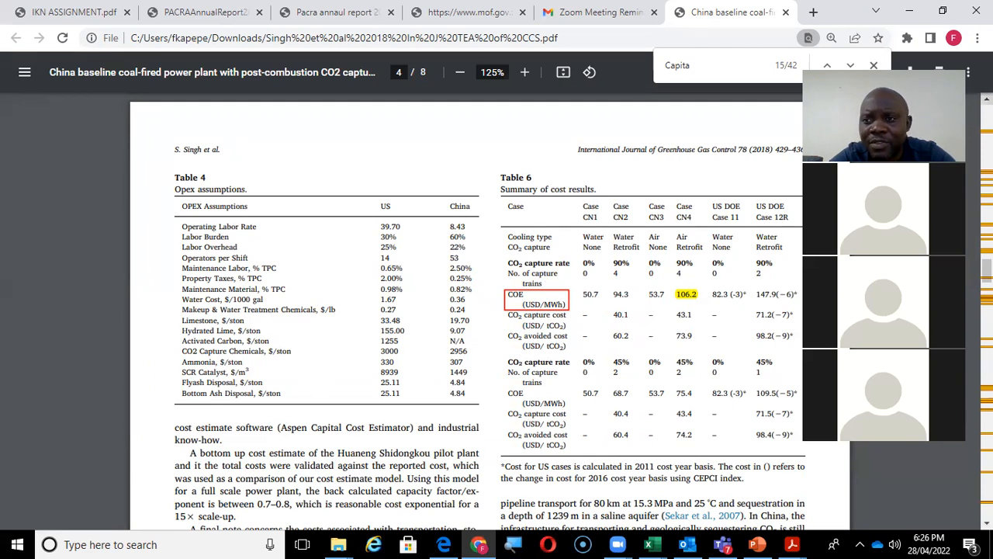
scroll(468, 310, up, 4)
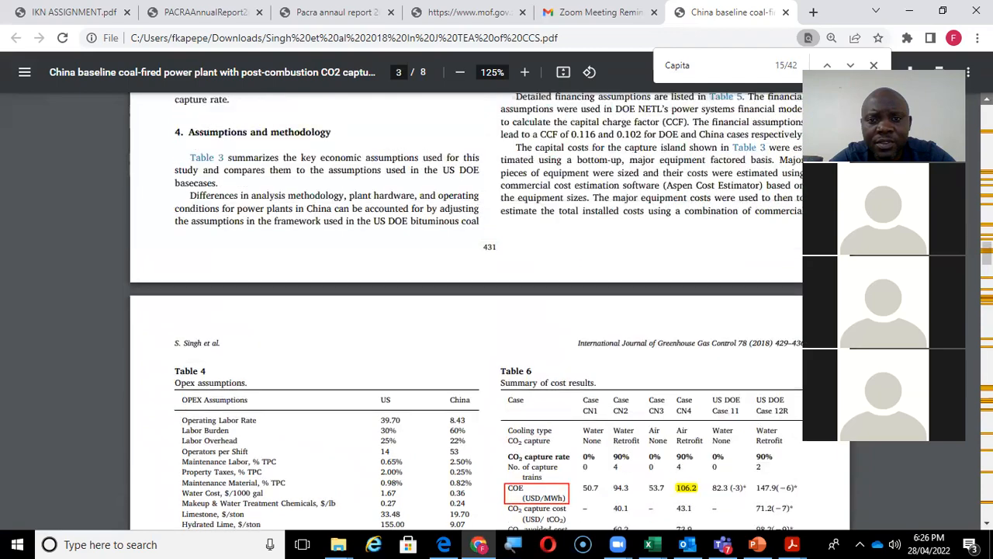
scroll(467, 310, up, 7)
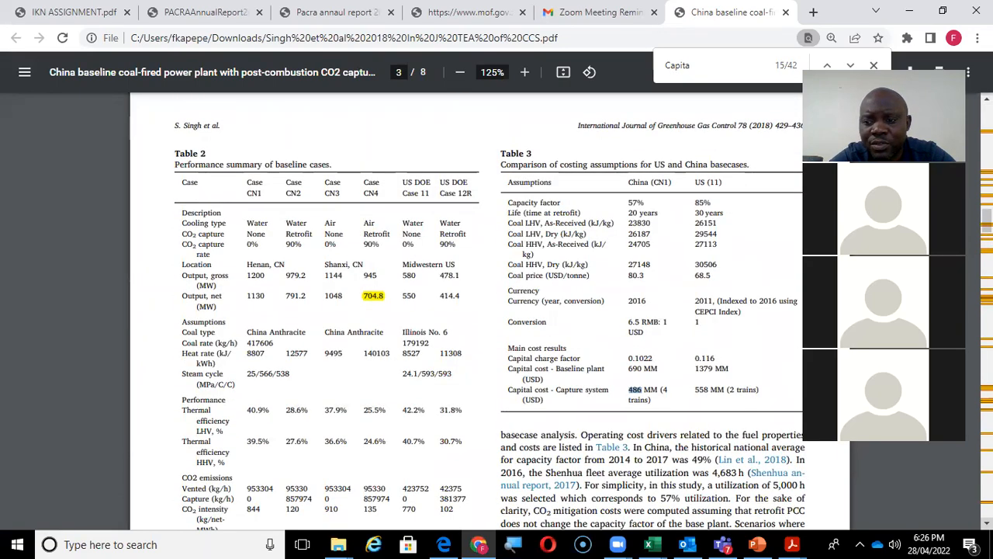
scroll(467, 310, down, 5)
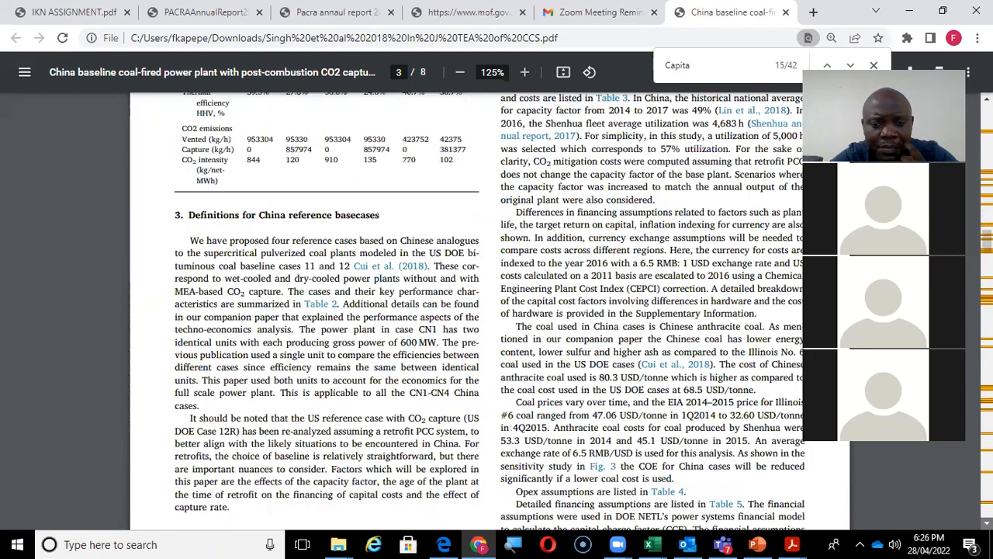
scroll(467, 310, down, 15)
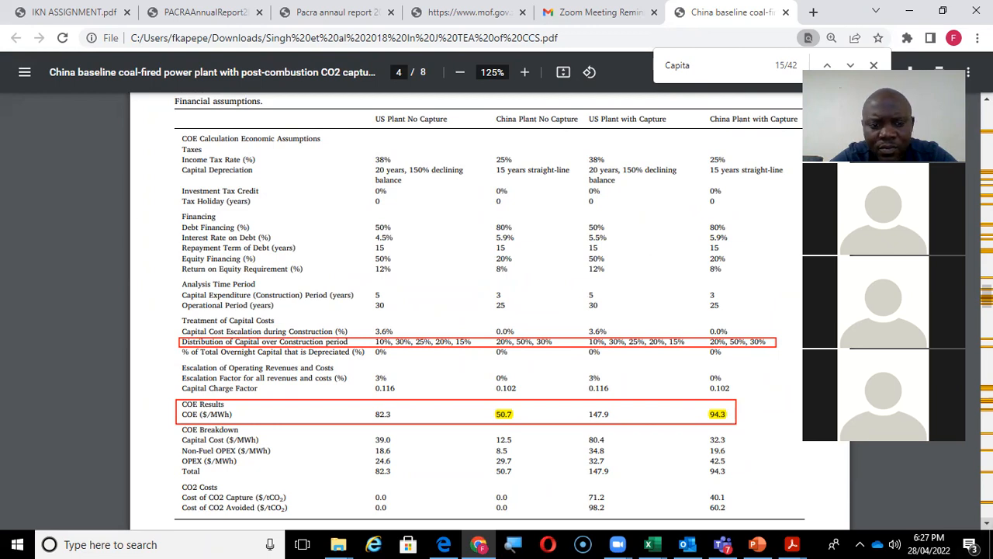
scroll(381, 432, down, 1)
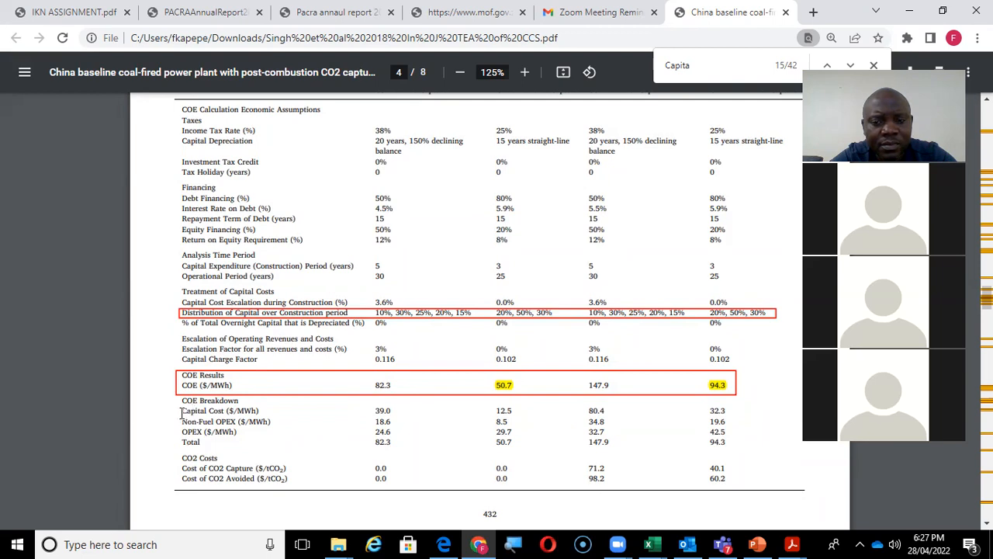
Review the Table 5 financial assumptions and highlight the Capital Cost ($/MWh) entry for the US plant without capture.
click(987, 99)
click(987, 98)
click(987, 98)
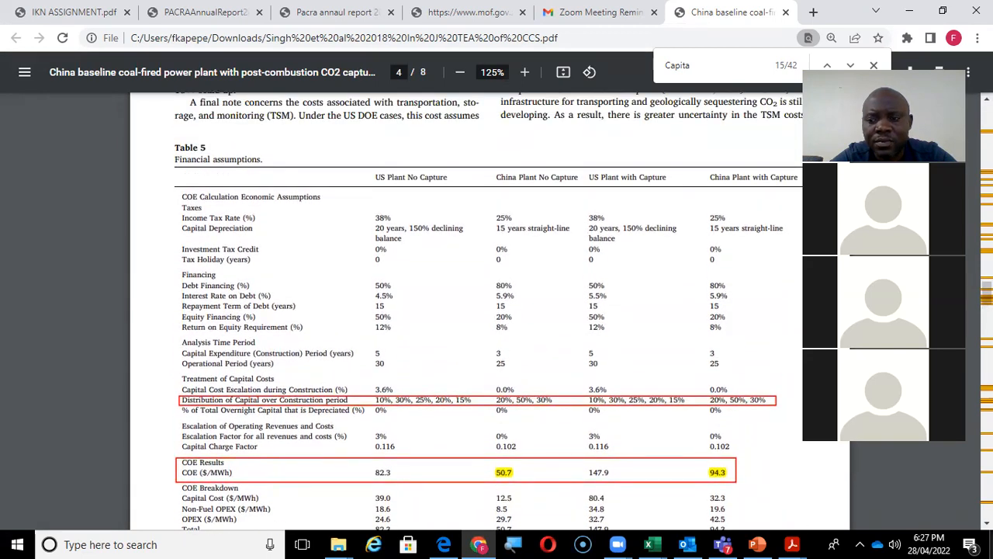
scroll(488, 310, down, 3)
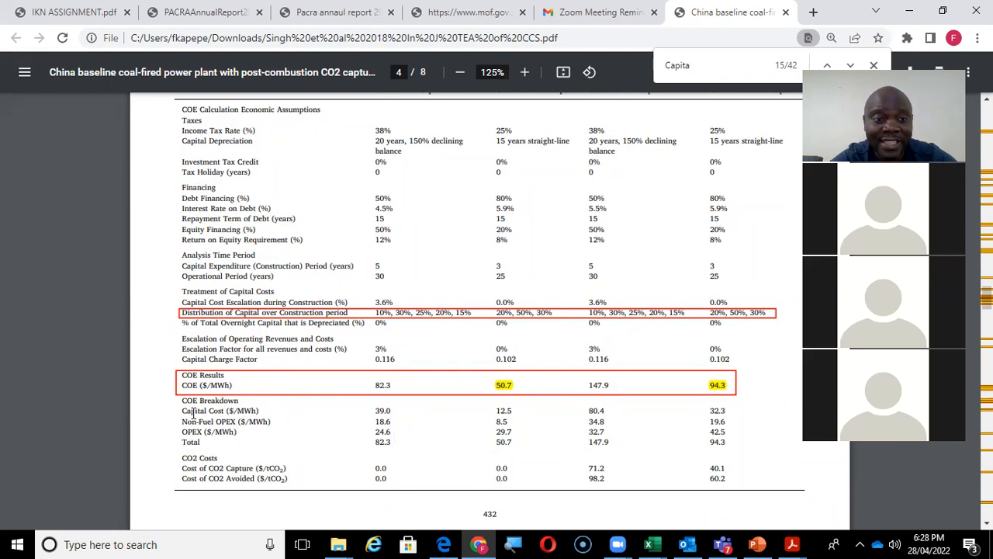
drag(181, 410, 426, 412)
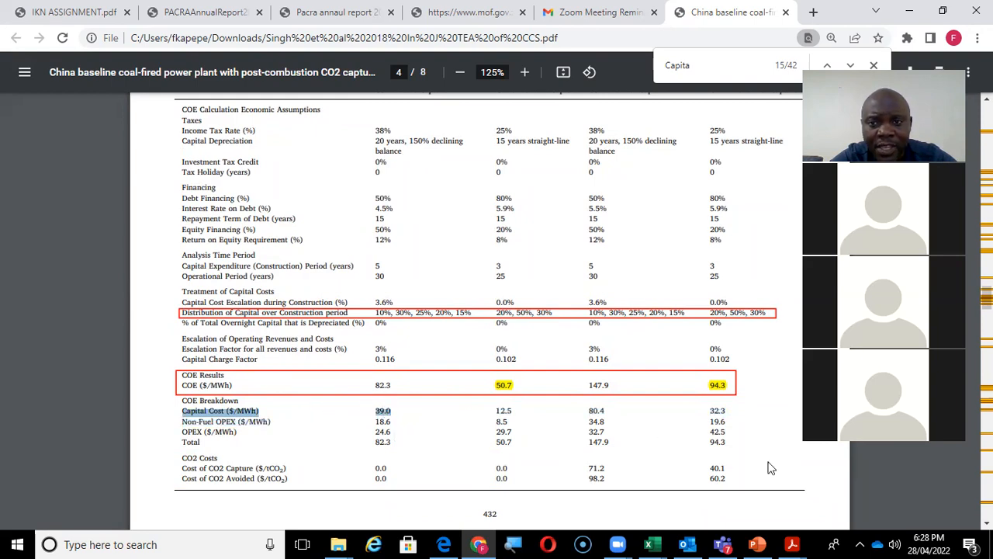
key(Up)
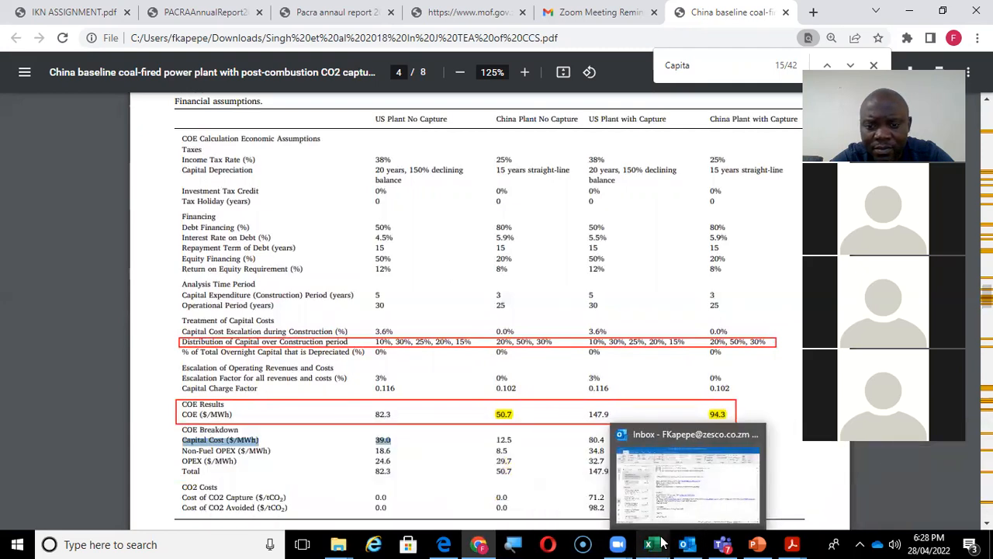
Switch to the LCOE workbook in Excel and inspect the CAPEX (US$/kW) formula in C6 and the cells it references.
click(920, 491)
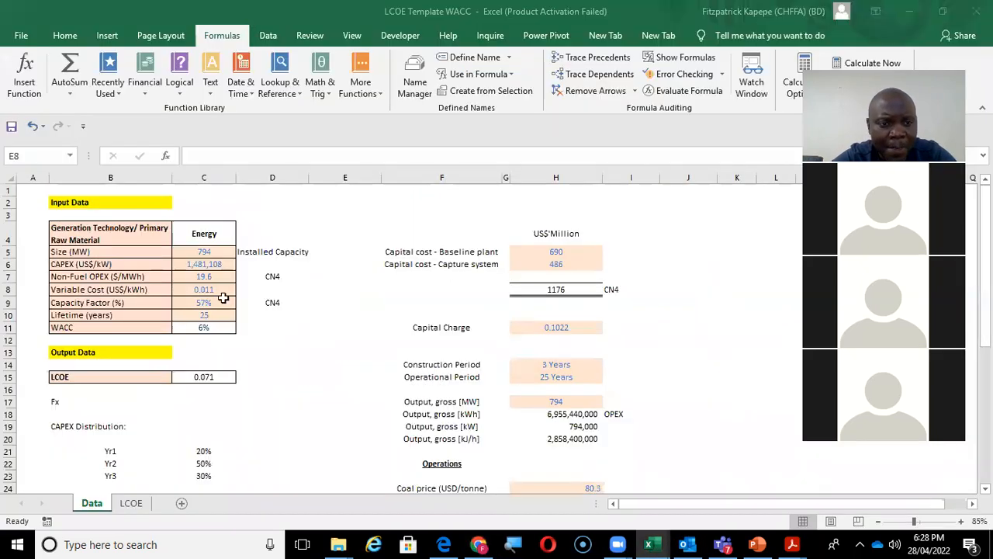
click(193, 264)
key(Right)
key(Right)
key(Right)
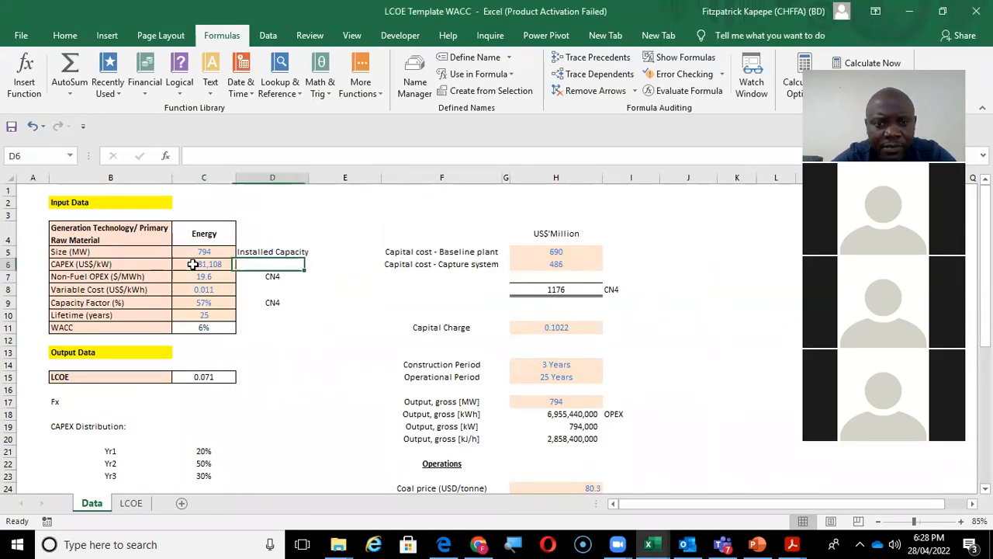
key(Left)
key(Left)
key(Left)
key(Left)
key(Left)
key(Right)
key(Right)
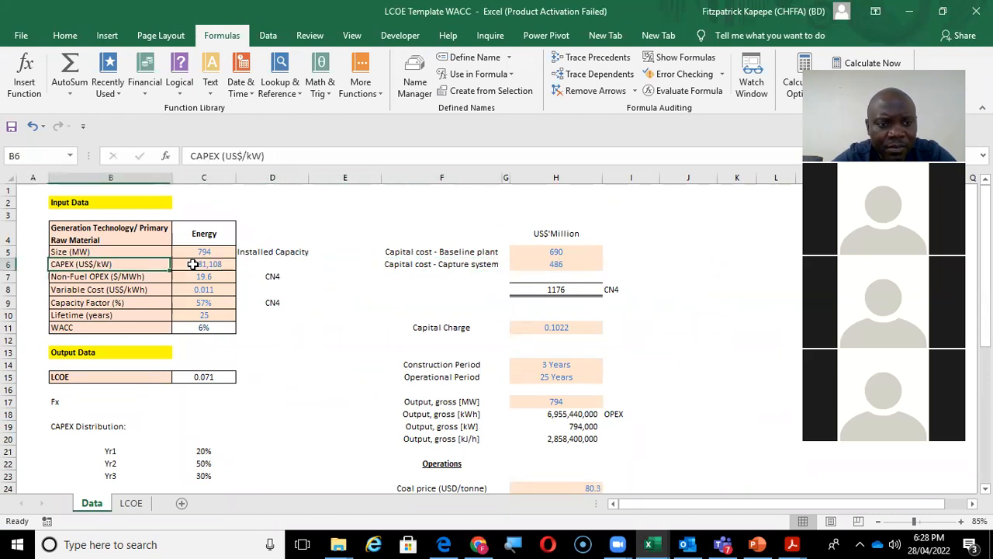
key(Up)
key(Down)
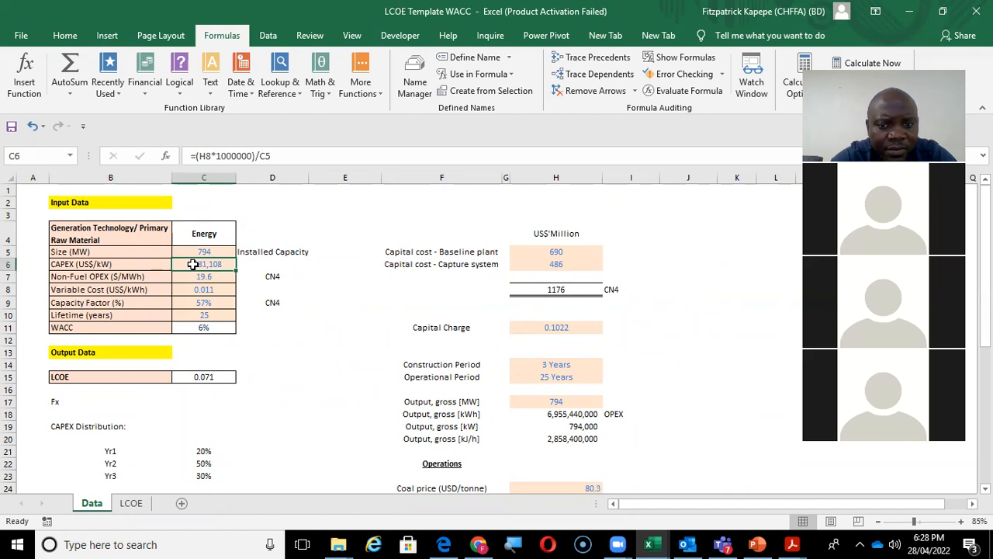
double_click(192, 264)
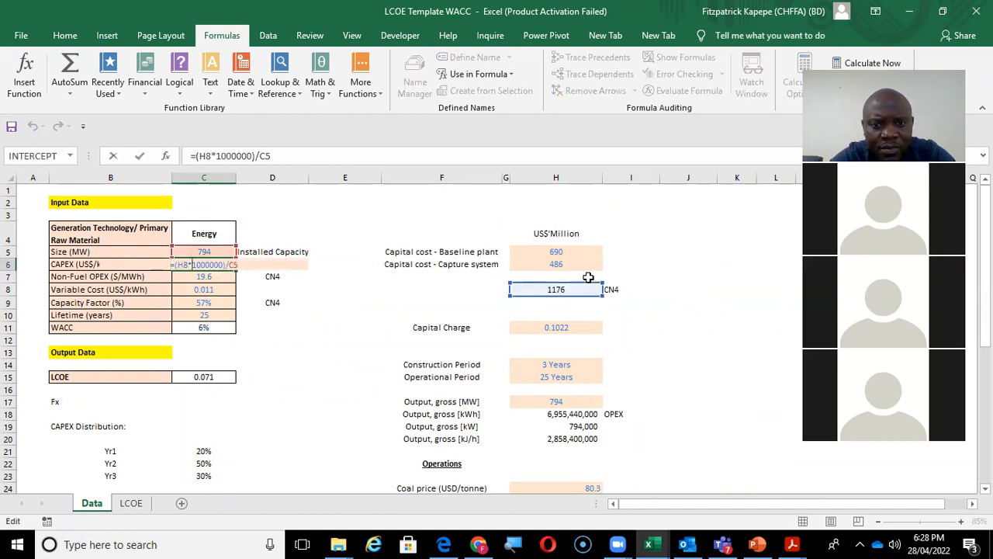
key(Escape)
Clear the capital cost values for the baseline plant and the capture system in H5:H6.
click(555, 255)
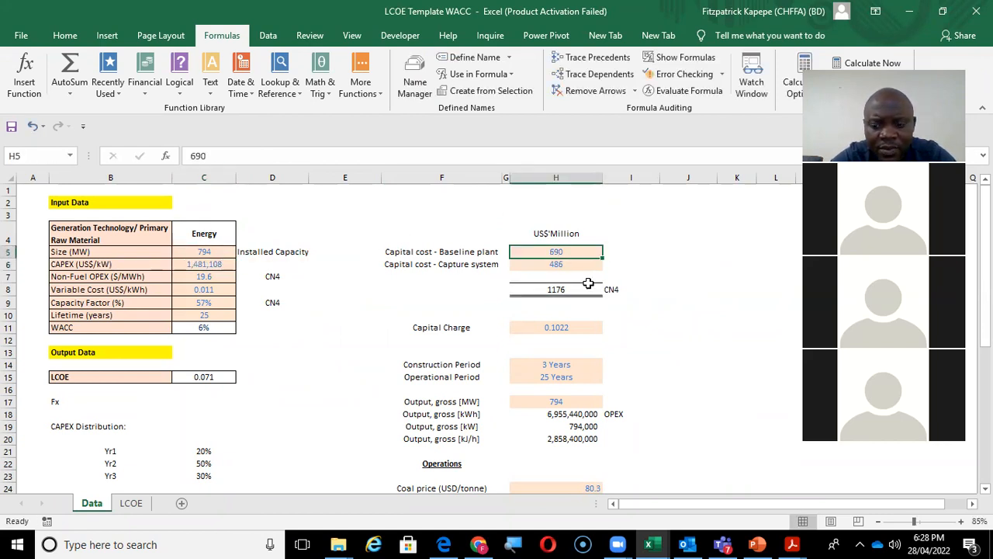
key(shift+Down)
key(Delete)
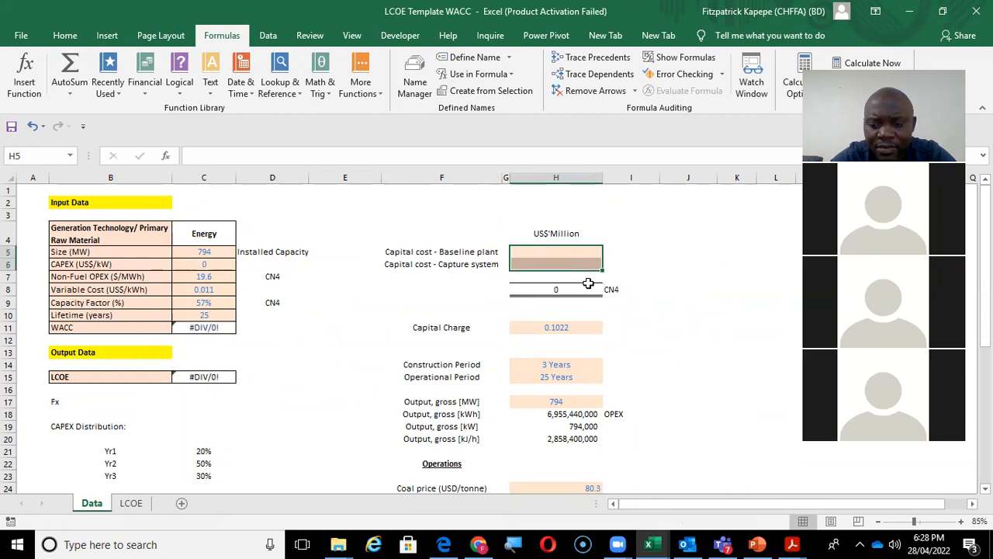
key(Down)
key(Up)
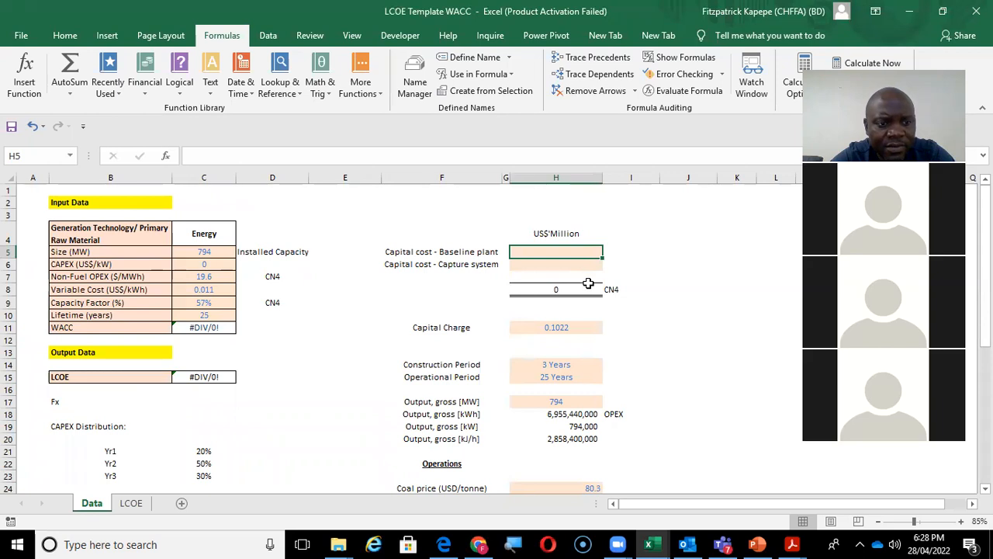
Copy the "Capital Cost ($/MWh)" label from the COE breakdown of the paper in Chrome into cell F2 of the Excel workbook.
click(417, 226)
click(417, 201)
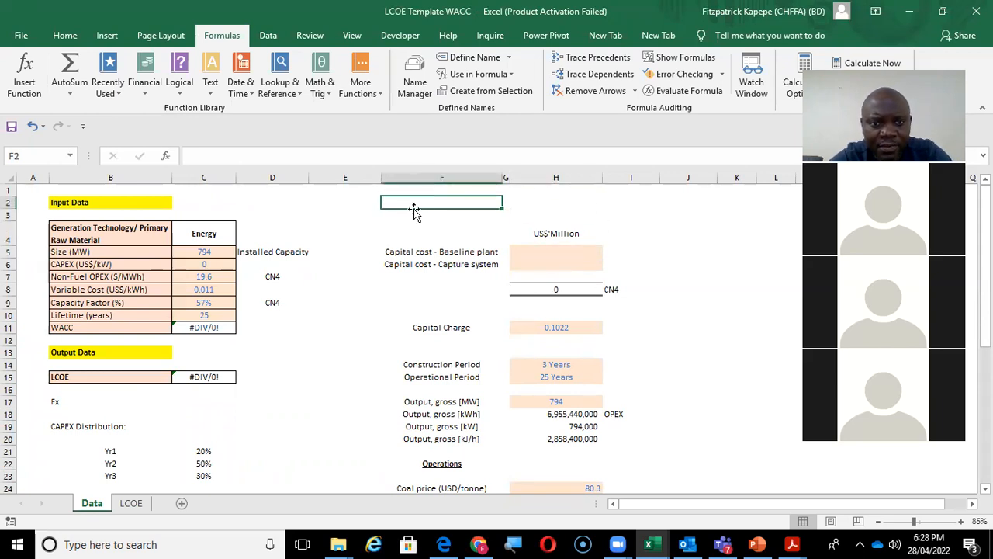
key(alt+Tab)
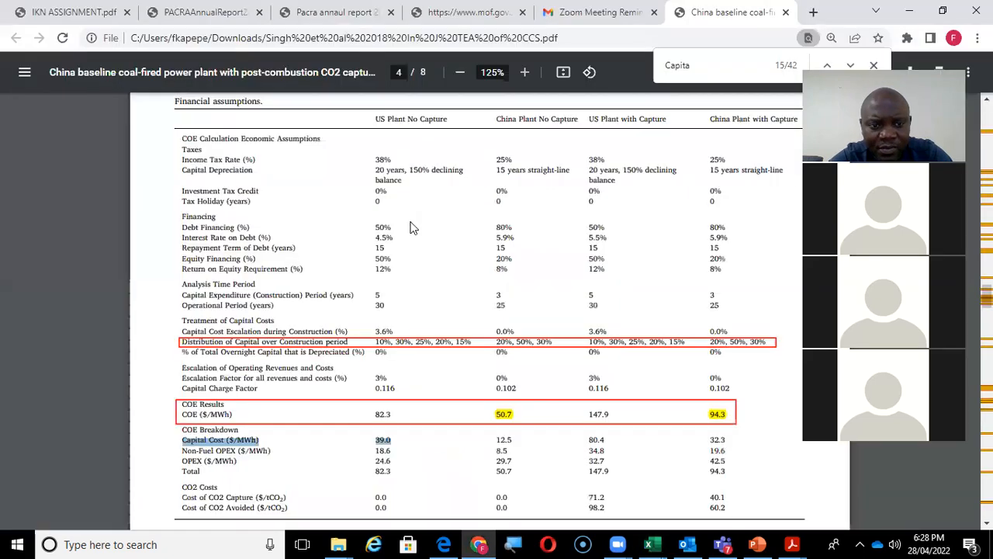
double_click(184, 440)
drag(183, 440, 254, 439)
key(ctrl+c)
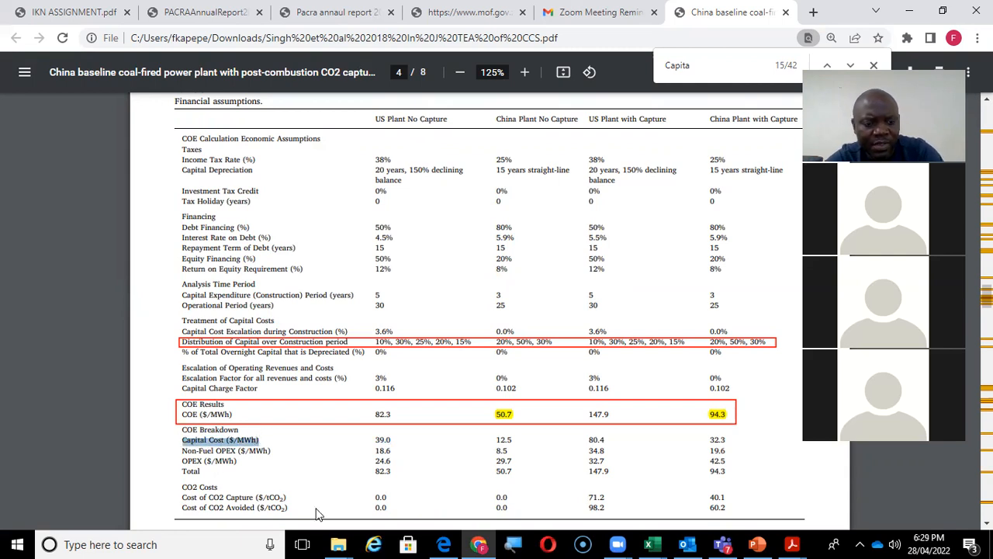
key(alt+Tab)
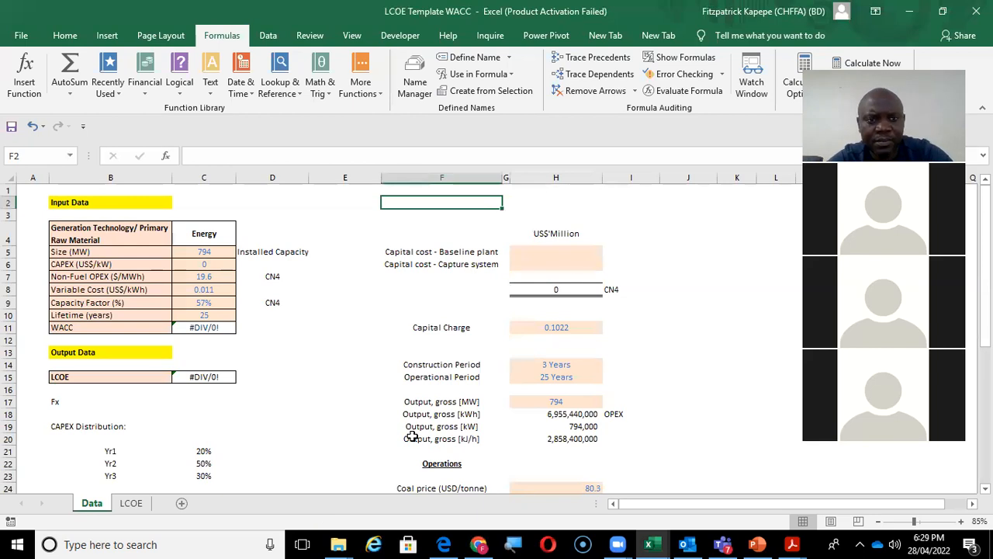
key(ctrl+v)
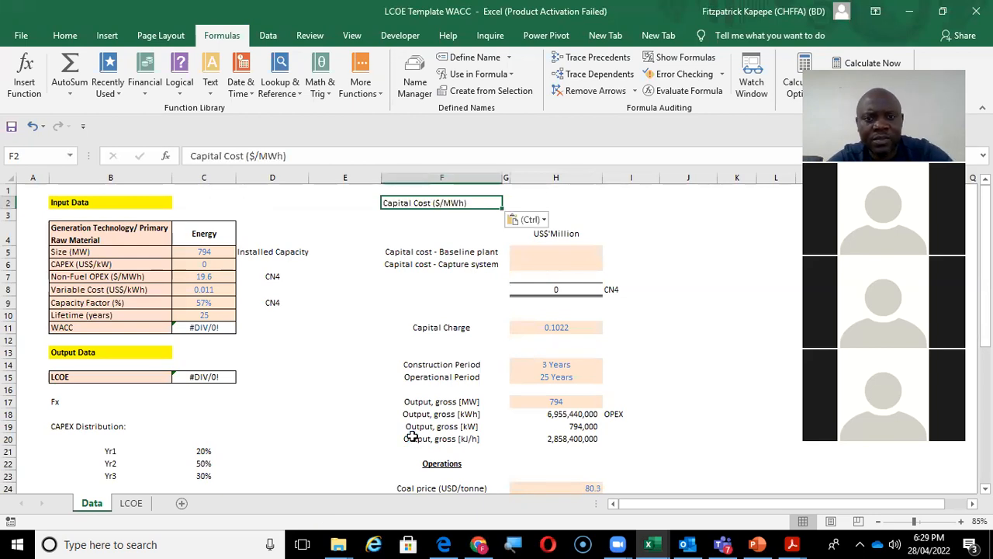
Look up the Capital Cost ($/MWh) of the China plant with capture in the paper and enter 32.3 in H2 of the workbook.
click(559, 204)
key(alt+Tab)
key(alt+Tab)
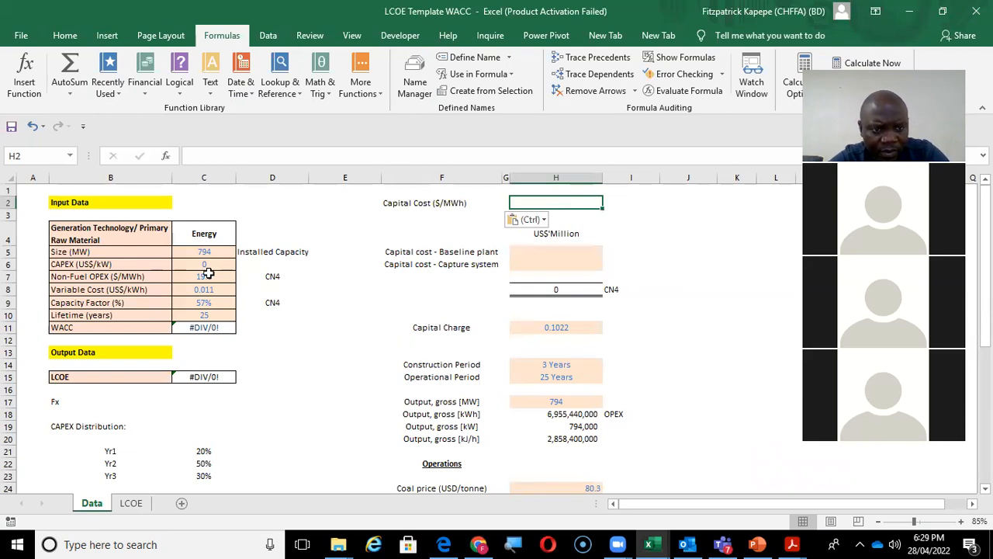
click(208, 276)
key(alt+Tab)
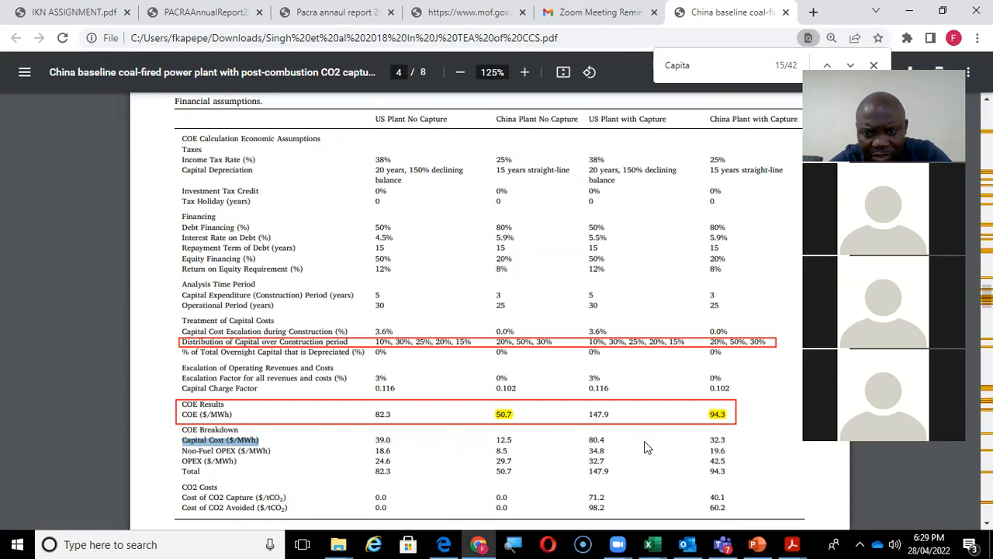
key(alt+Tab)
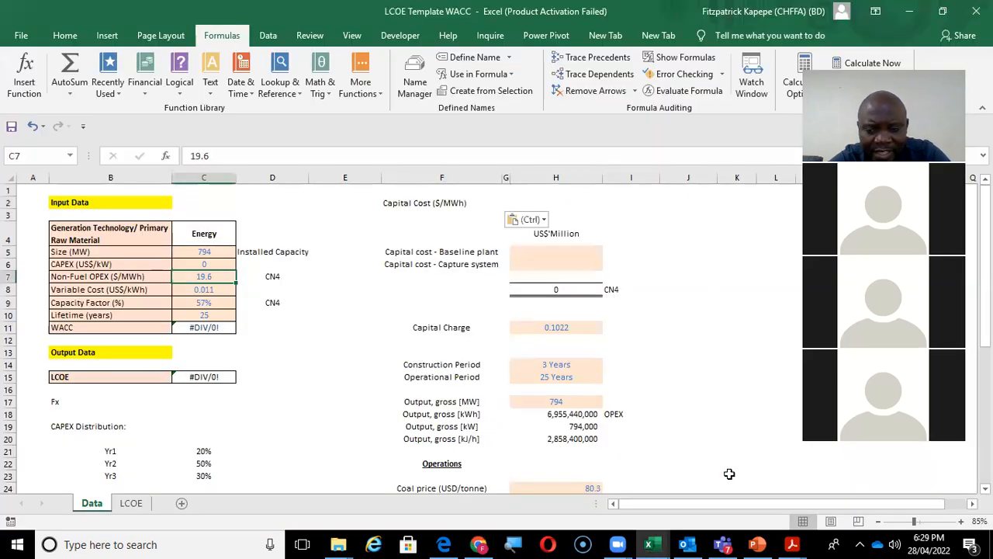
key(alt+Tab)
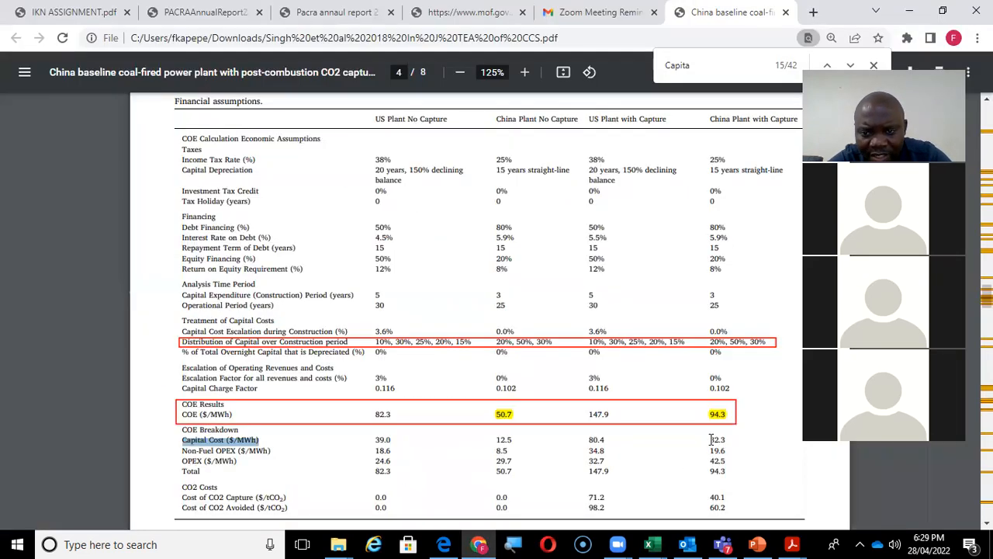
click(713, 439)
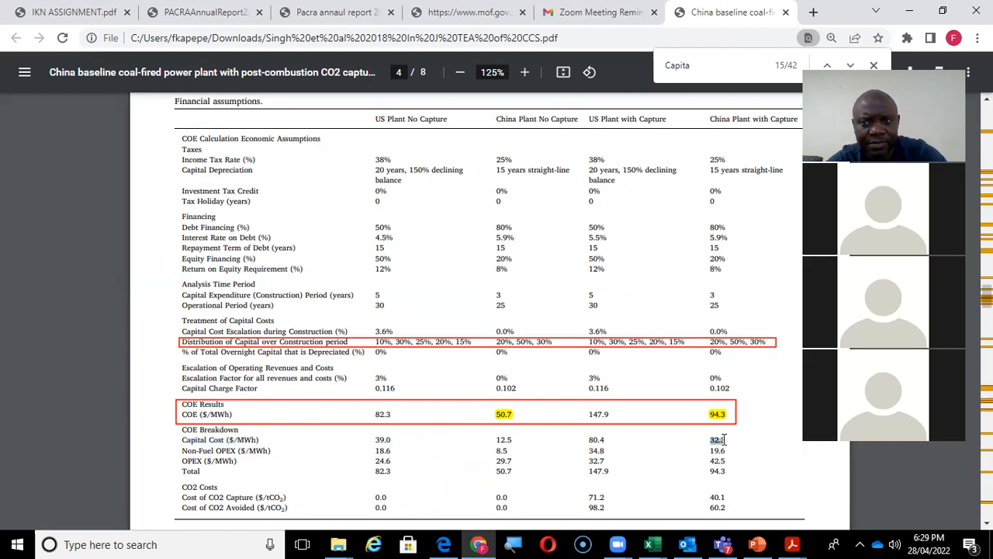
key(alt+Tab)
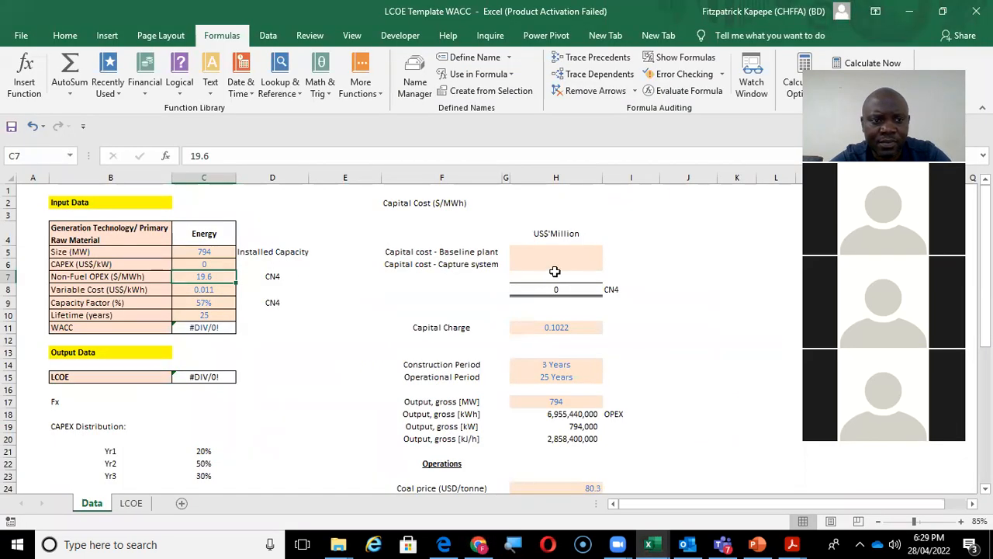
click(554, 202)
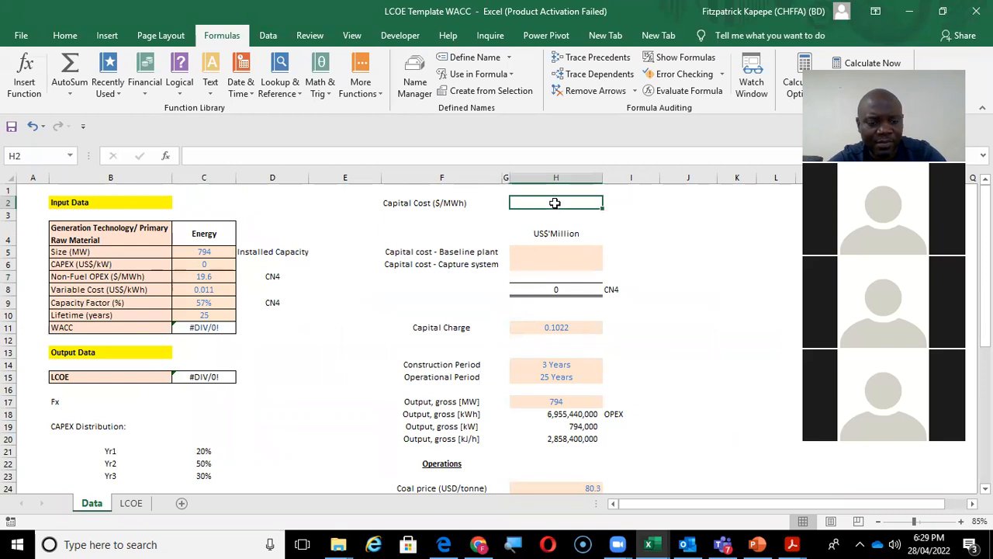
text(32.3)
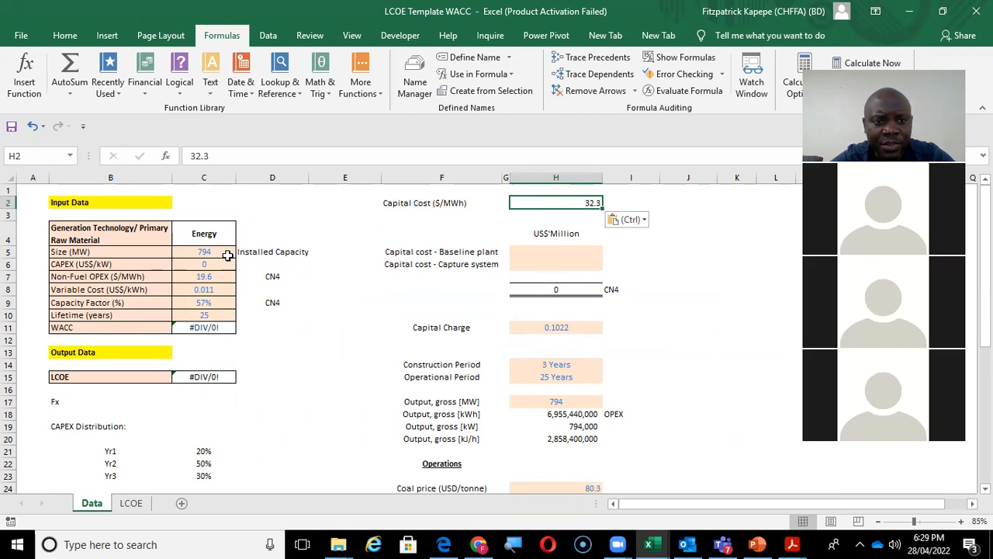
Calculate the baseline plant capital cost in H5 with the formula =H2*(C5*24*365).
click(574, 252)
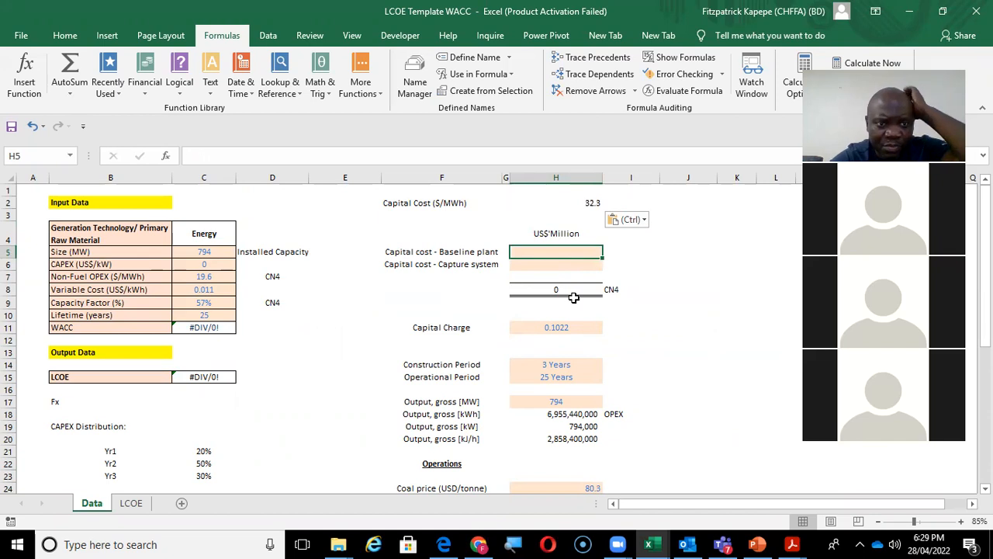
text(=)
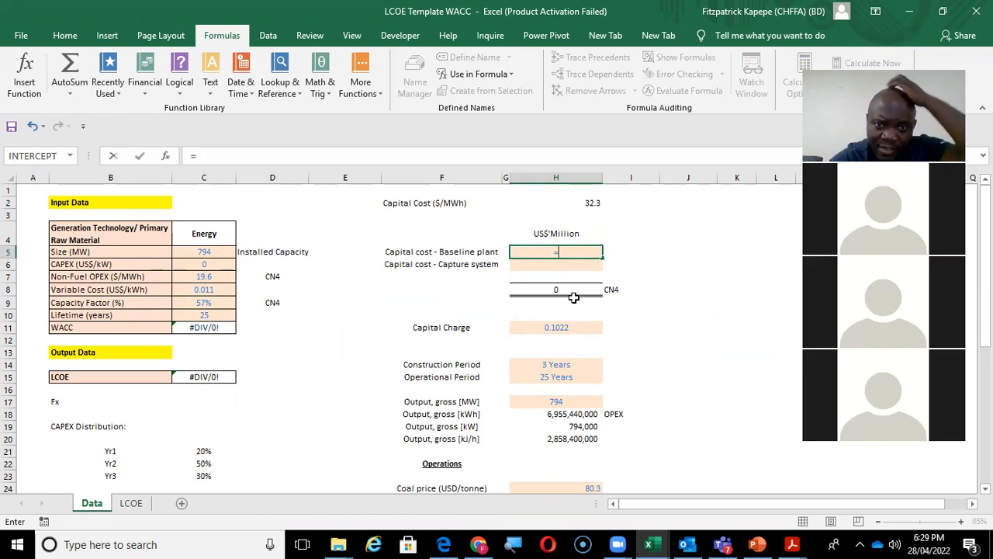
click(592, 204)
text(*()
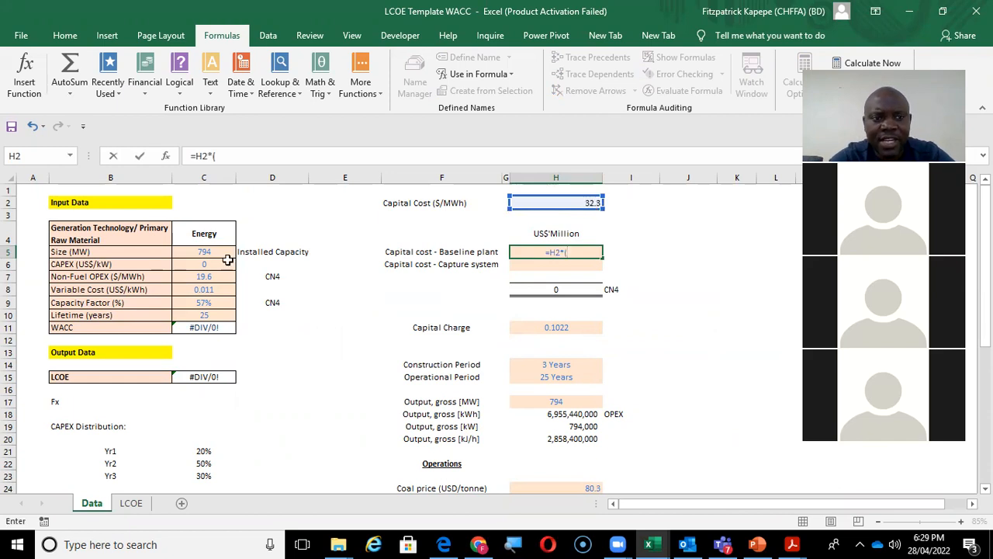
click(199, 251)
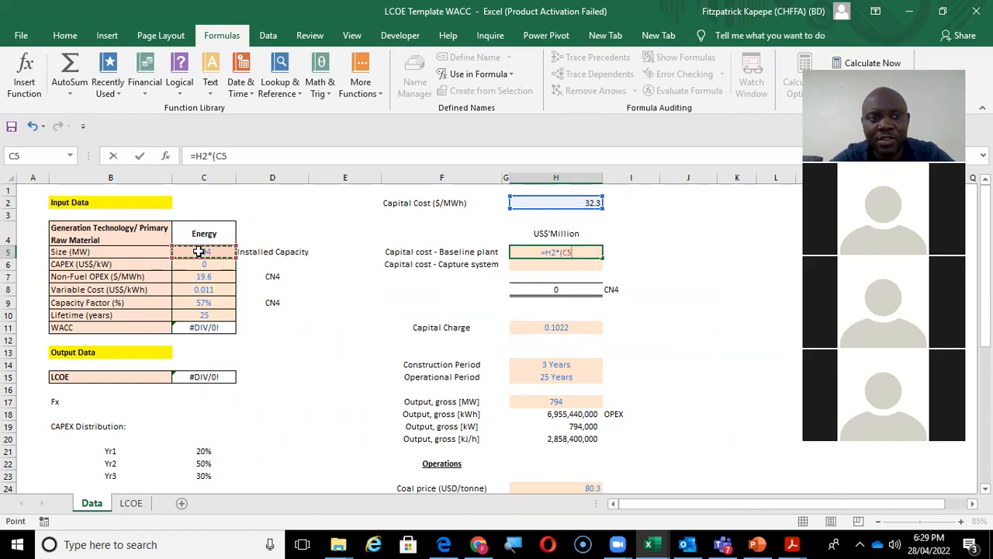
text(*)
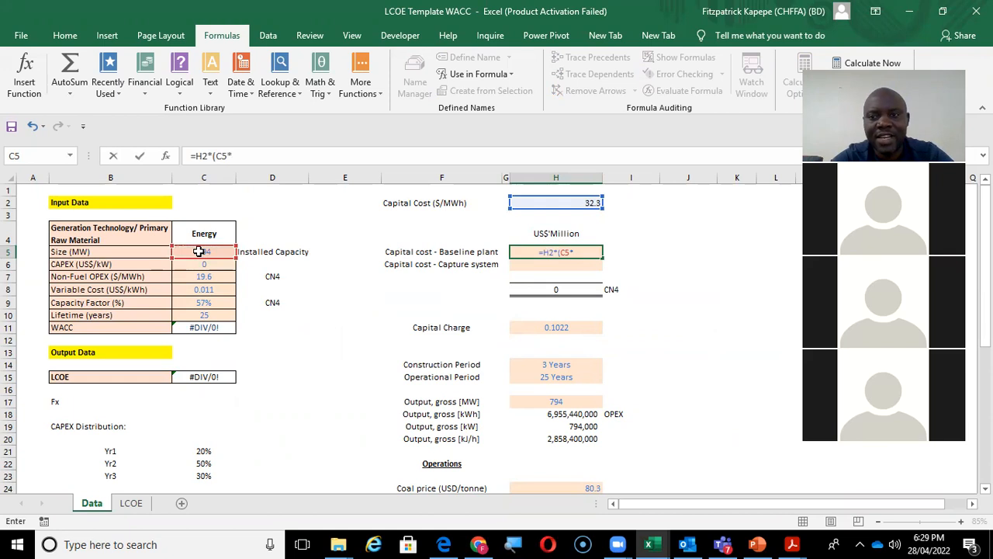
text(24)
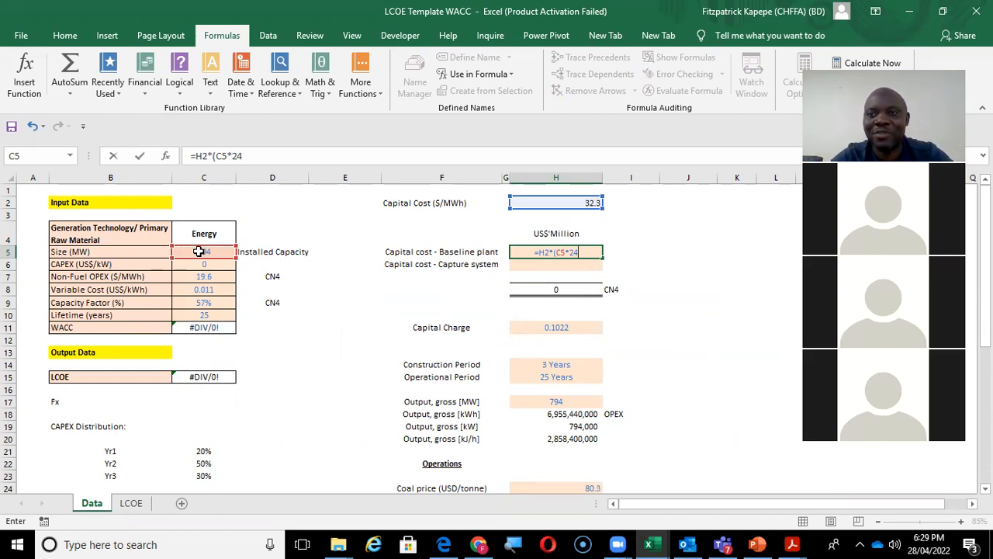
text(*)
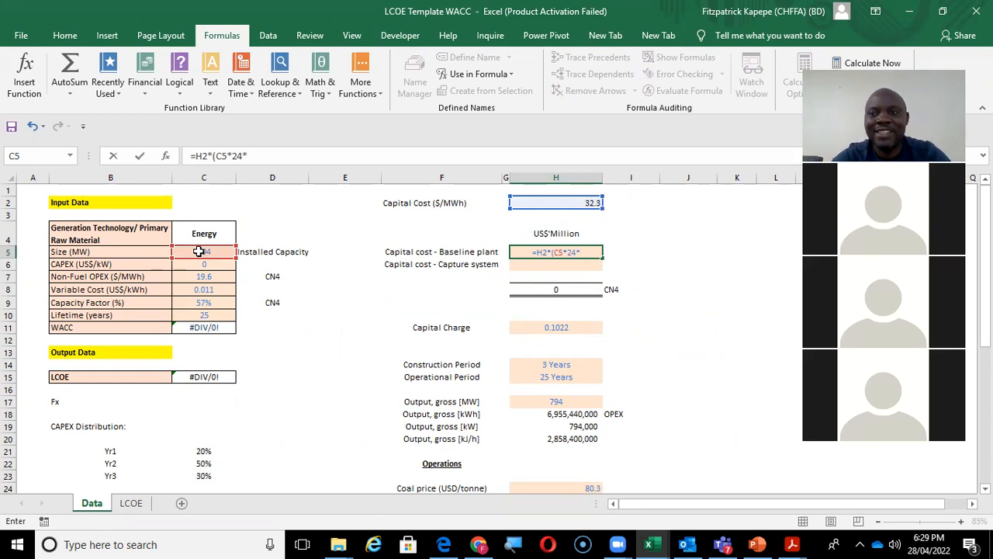
text(365))
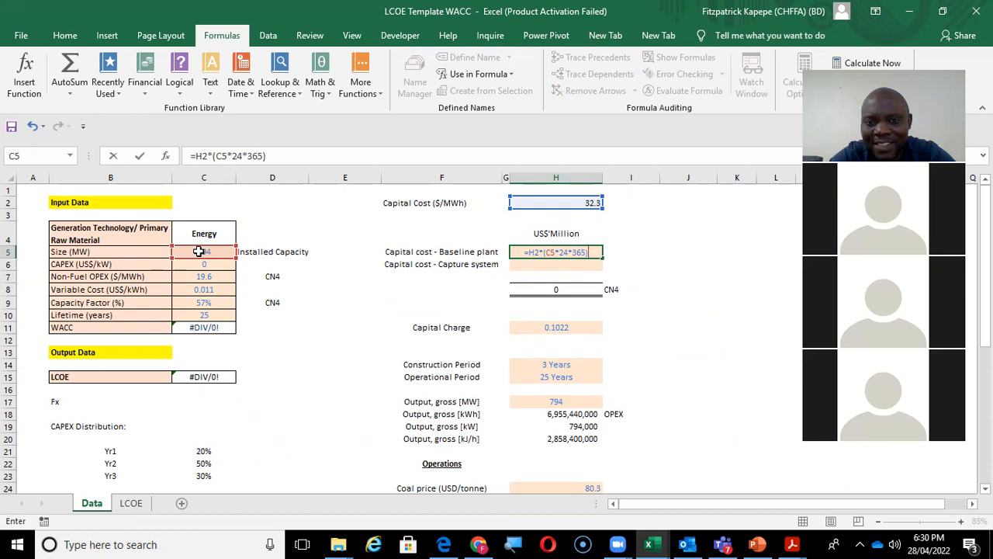
key(Return)
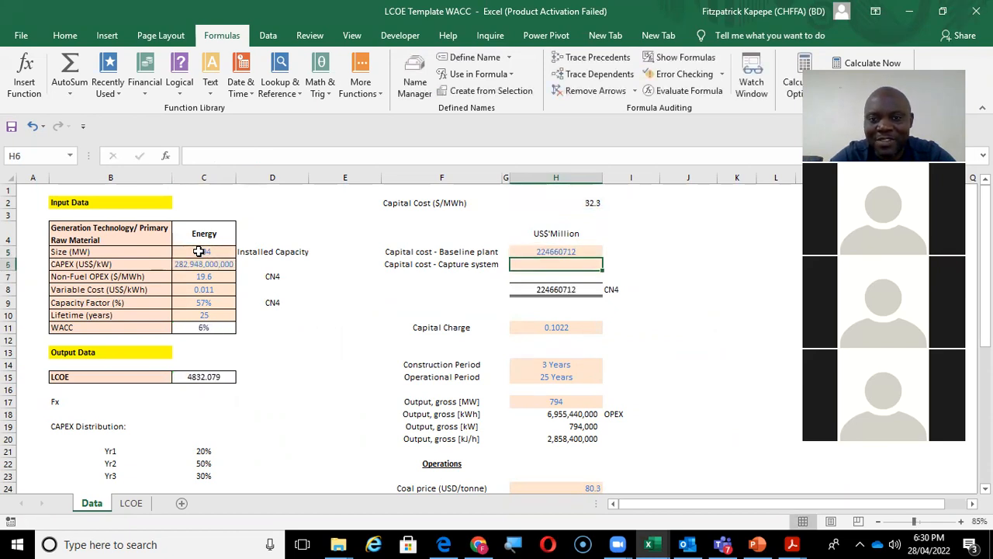
Format the baseline plant capital cost in H5 with thousands separators and no decimals.
click(557, 252)
right_click(556, 251)
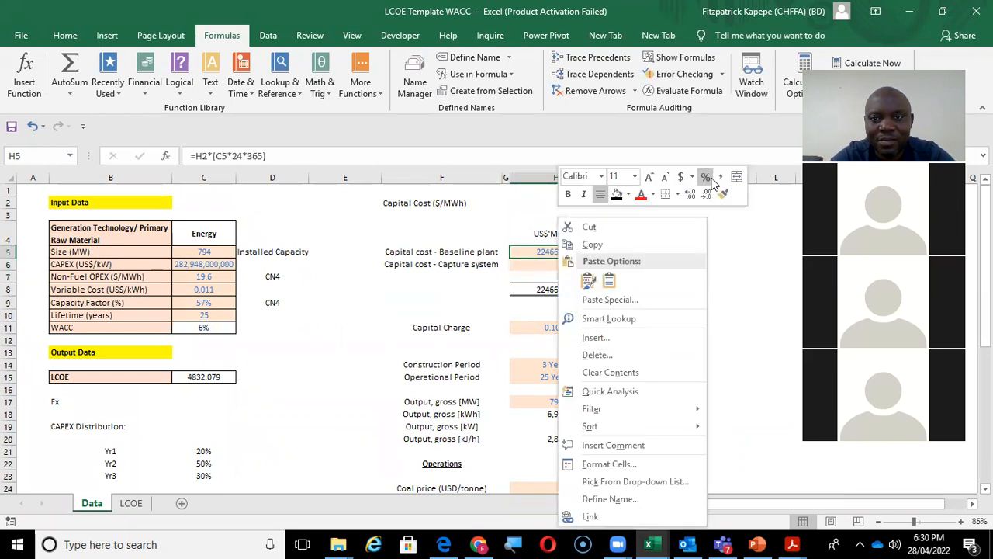
click(718, 179)
click(711, 190)
click(712, 191)
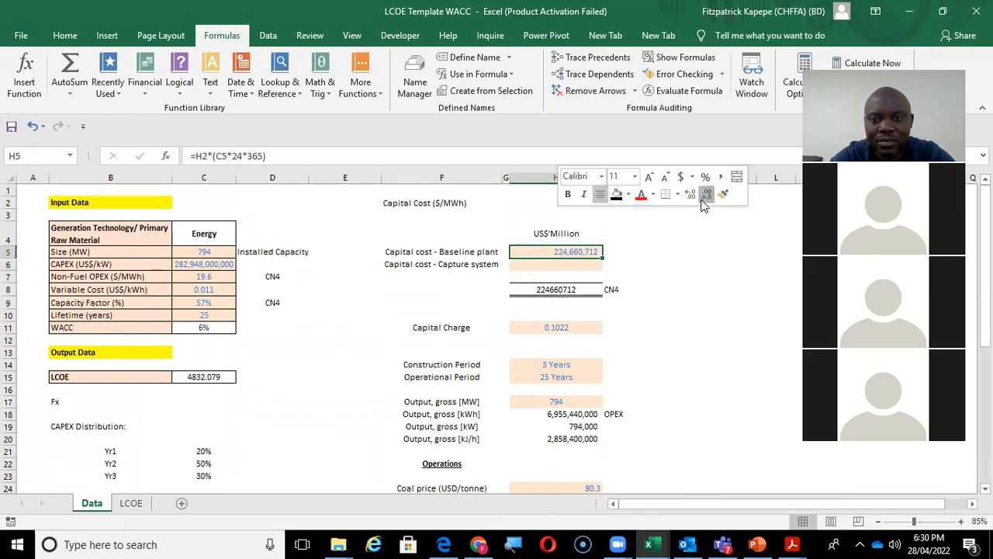
Convert the baseline plant capital cost in H5 to US$ million by changing its formula to =H2*(C5*24*365)/1000000.
click(551, 233)
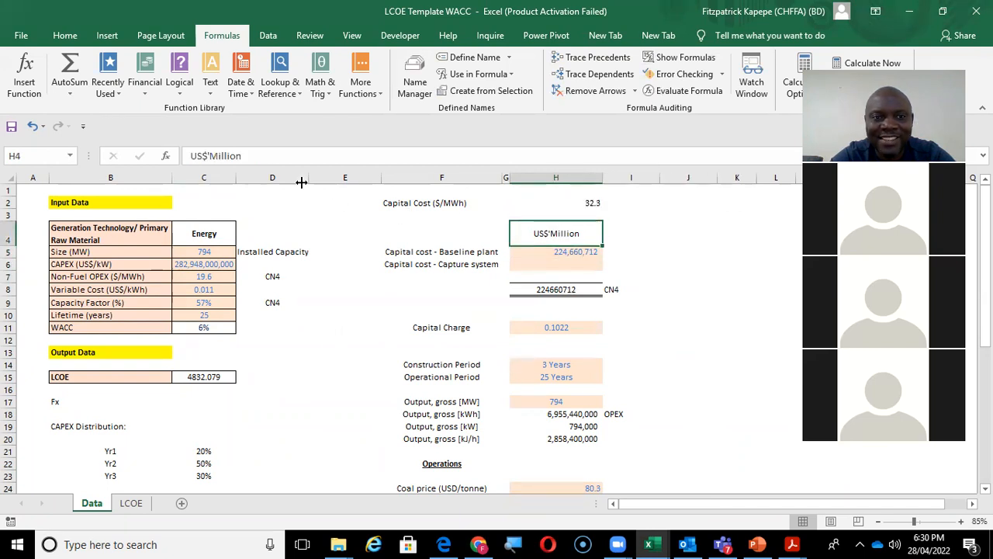
click(563, 253)
click(290, 154)
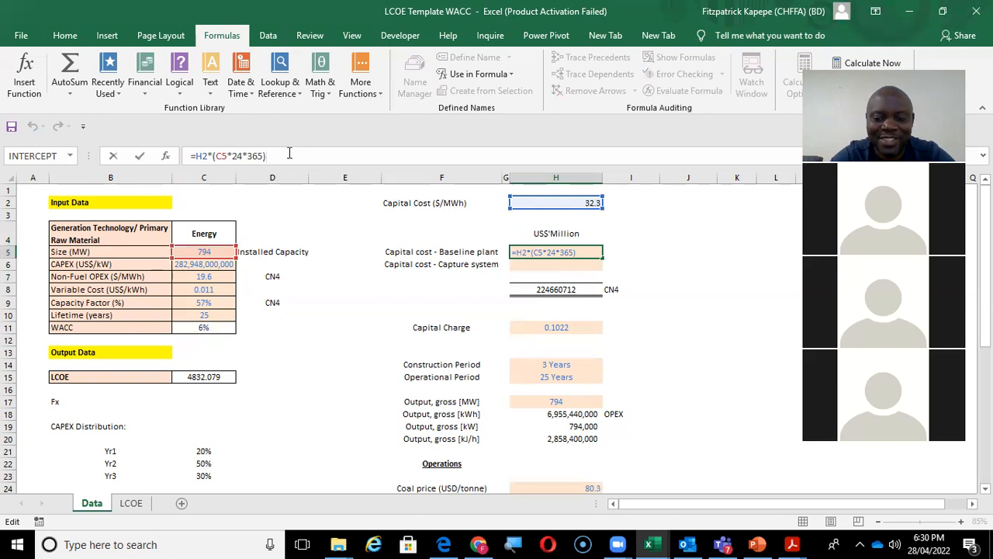
text(/1000000)
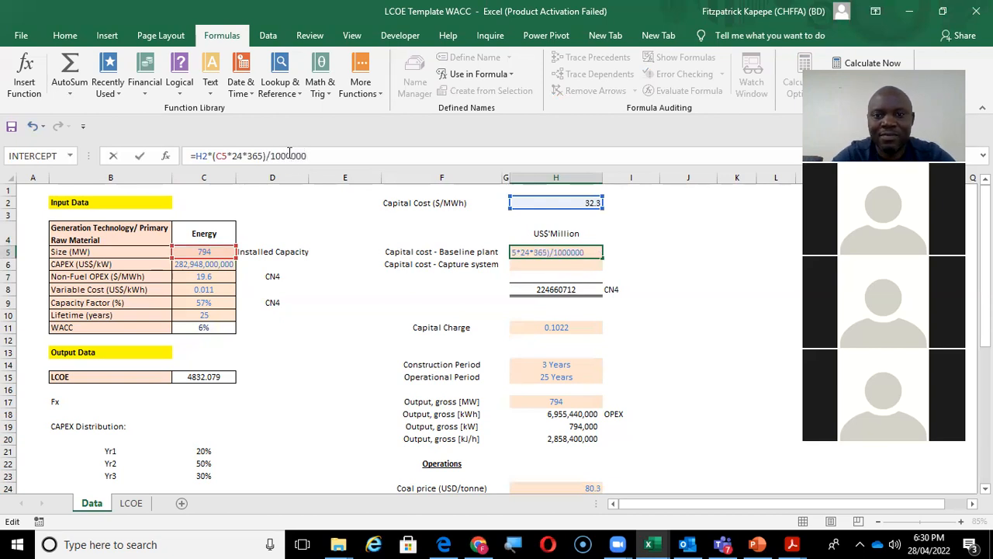
key(Return)
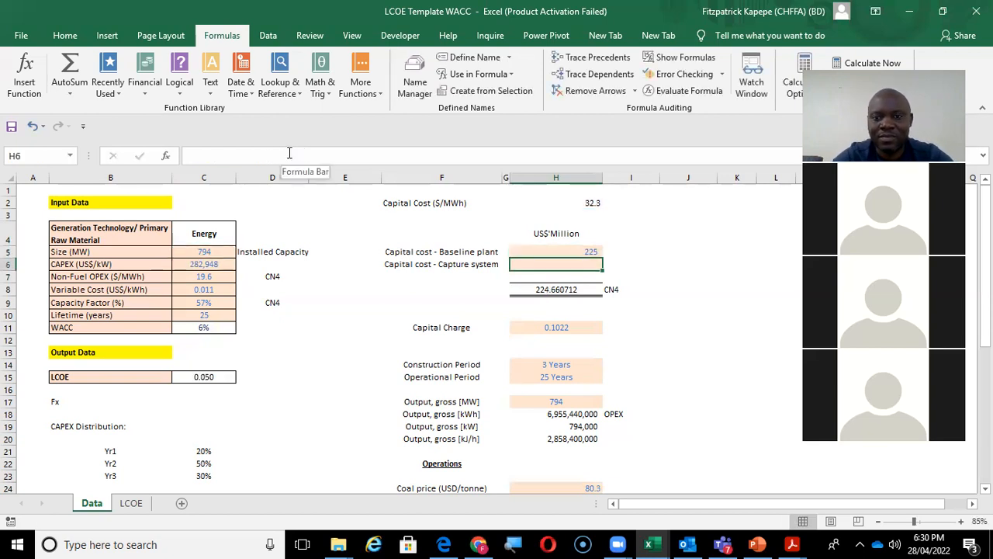
Format the total capital cost in H8 with the comma number style and two decimals.
click(551, 290)
right_click(552, 290)
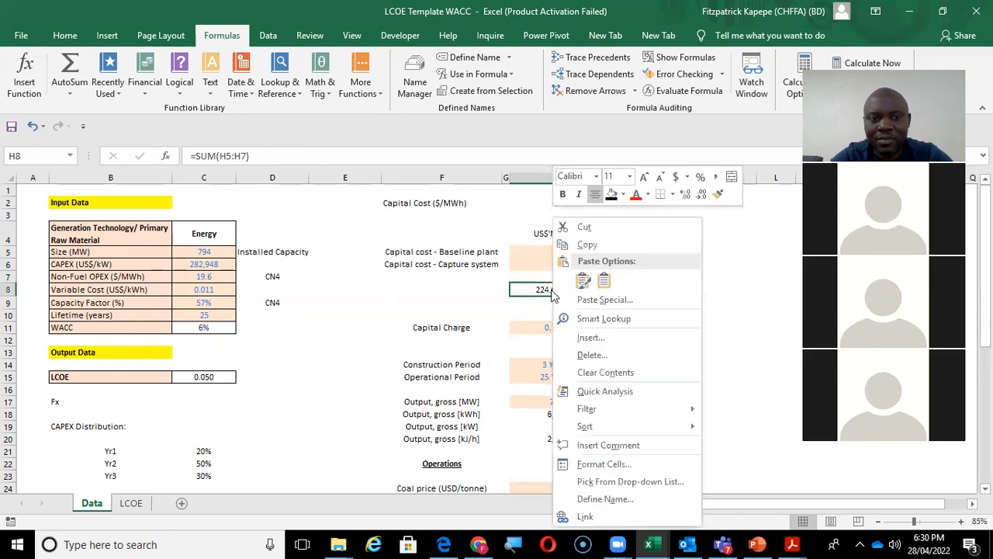
click(716, 177)
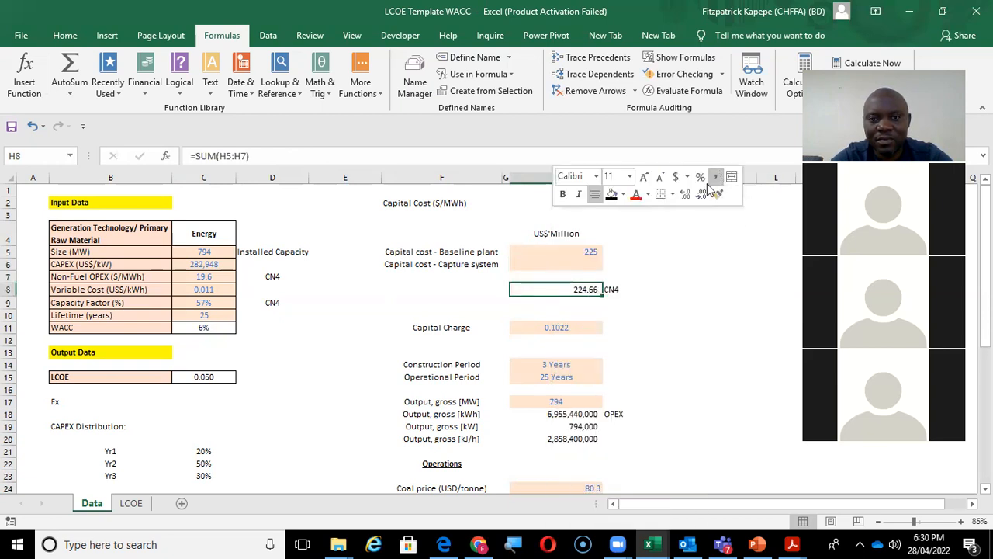
click(200, 264)
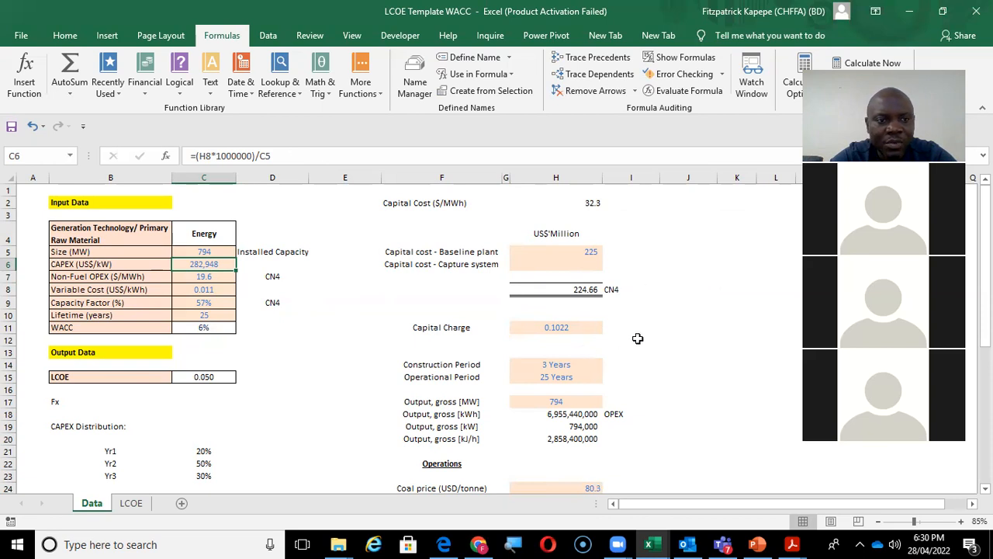
click(580, 293)
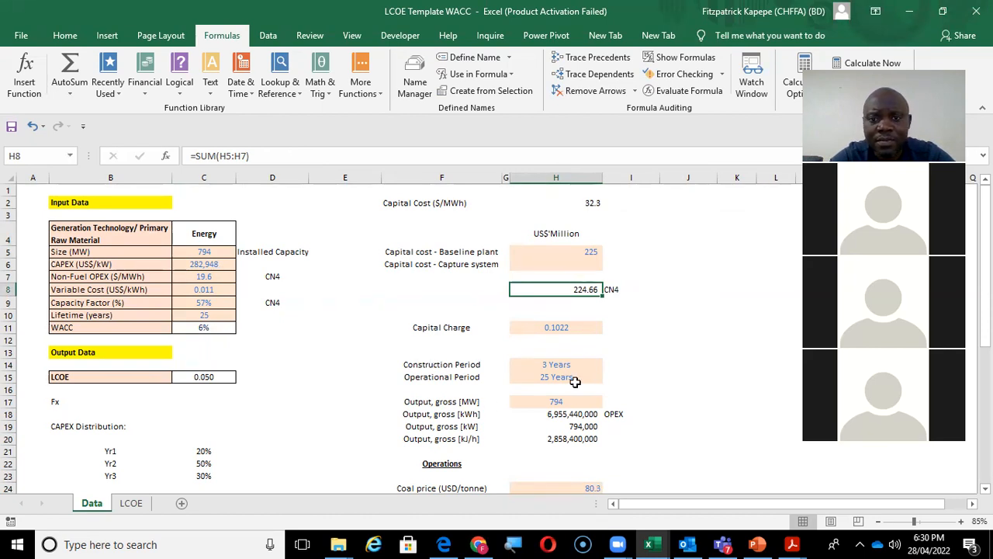
Copy the input-cell formatting from H5 to the Capital Cost ($/MWh) value in H2 and show it with one decimal.
click(584, 202)
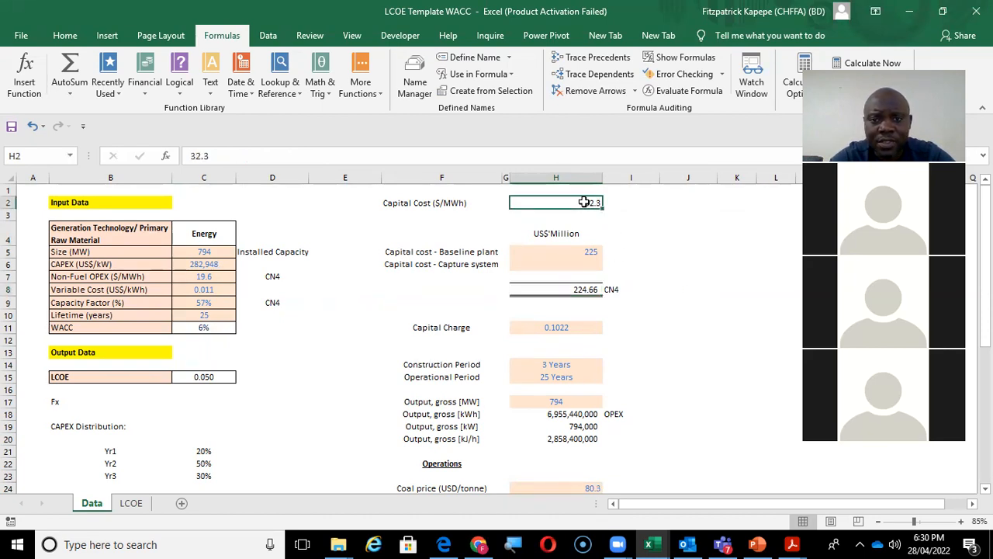
click(563, 255)
right_click(563, 254)
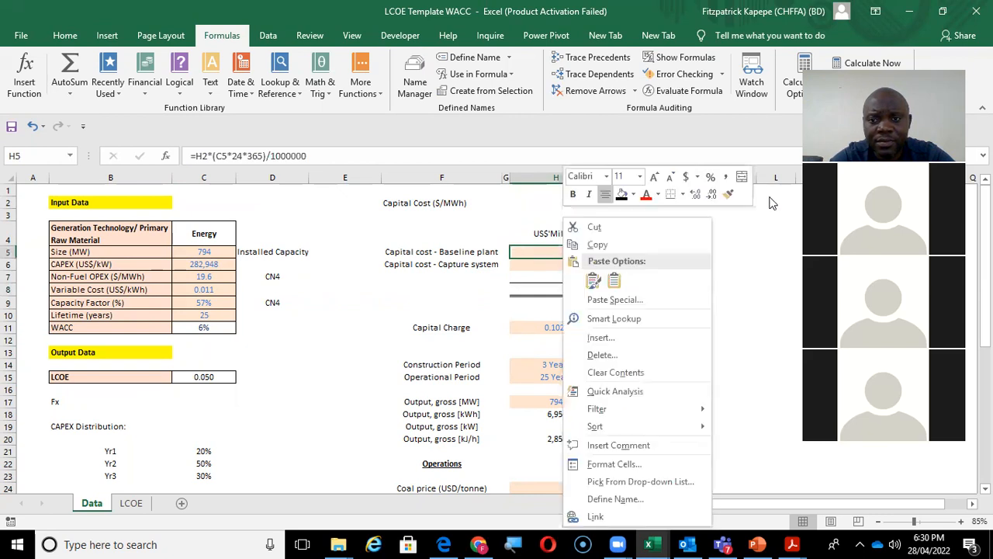
click(728, 194)
click(541, 200)
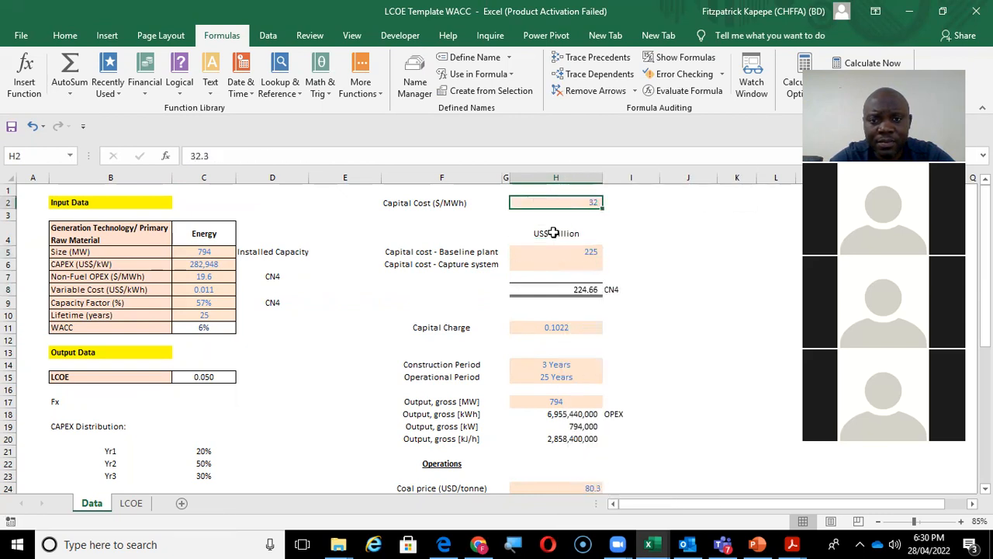
right_click(562, 199)
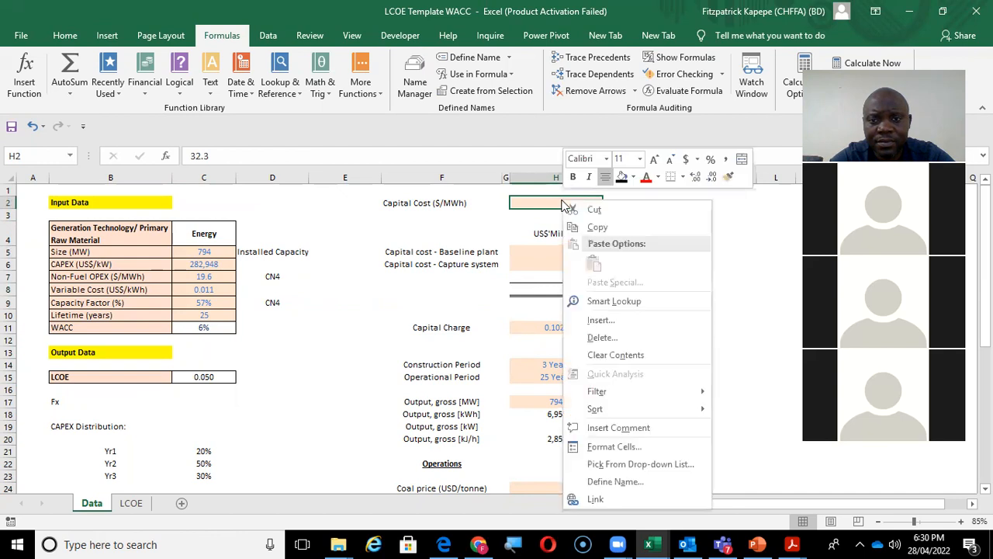
click(694, 178)
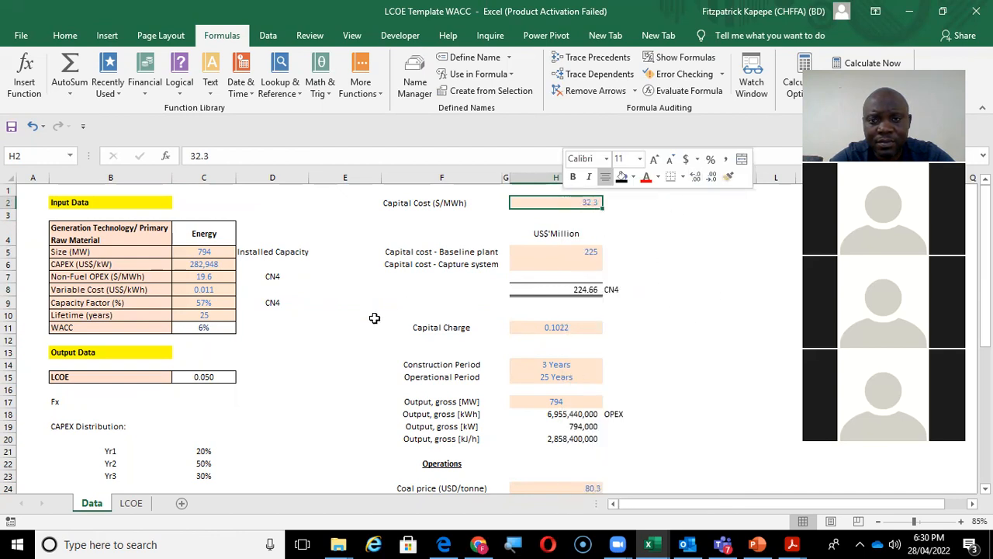
click(312, 337)
Test the CAPEX conversion to US$/kW in scratch cell D13 with =C6/1000, rounded to one decimal, and clear the cell.
click(204, 264)
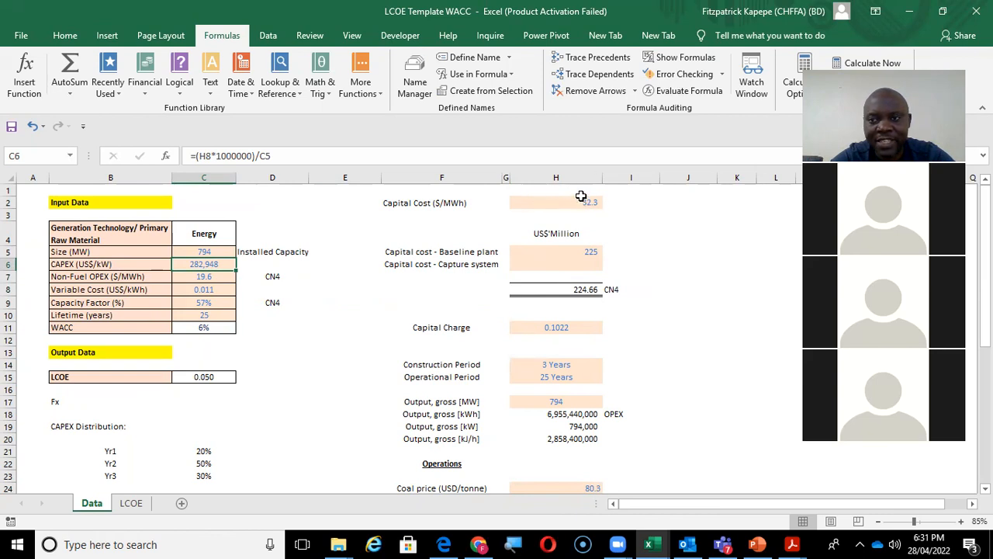
click(295, 350)
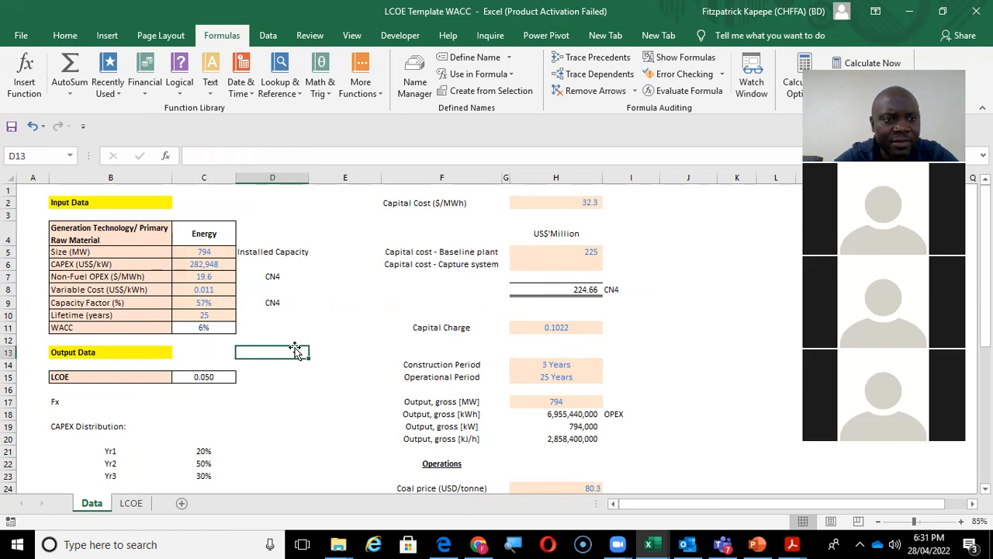
text(=)
click(207, 266)
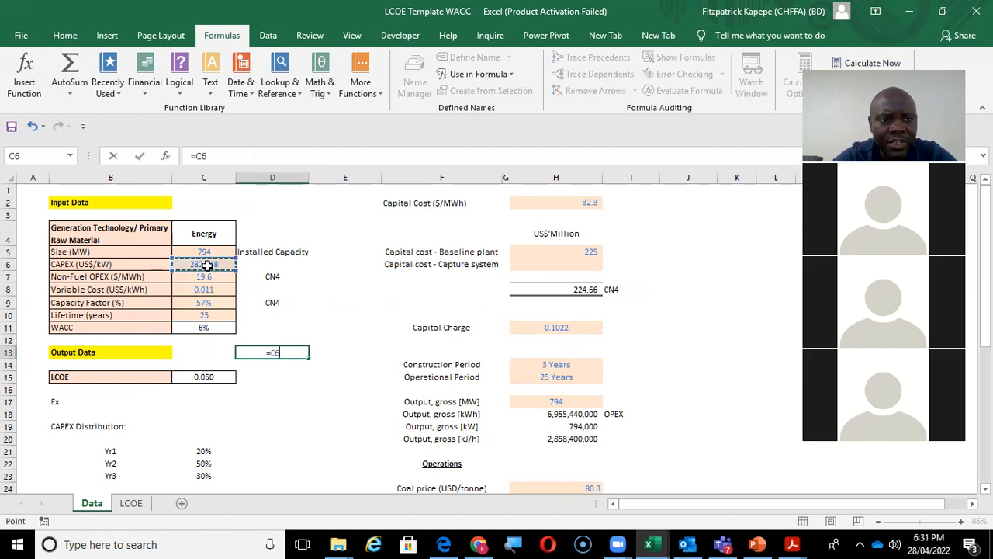
text(/1000)
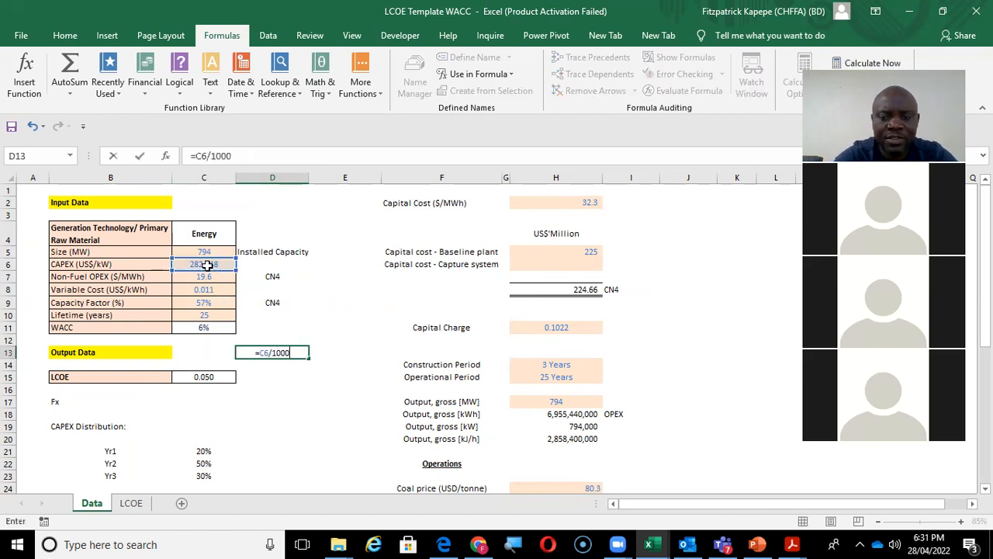
key(Return)
key(Up)
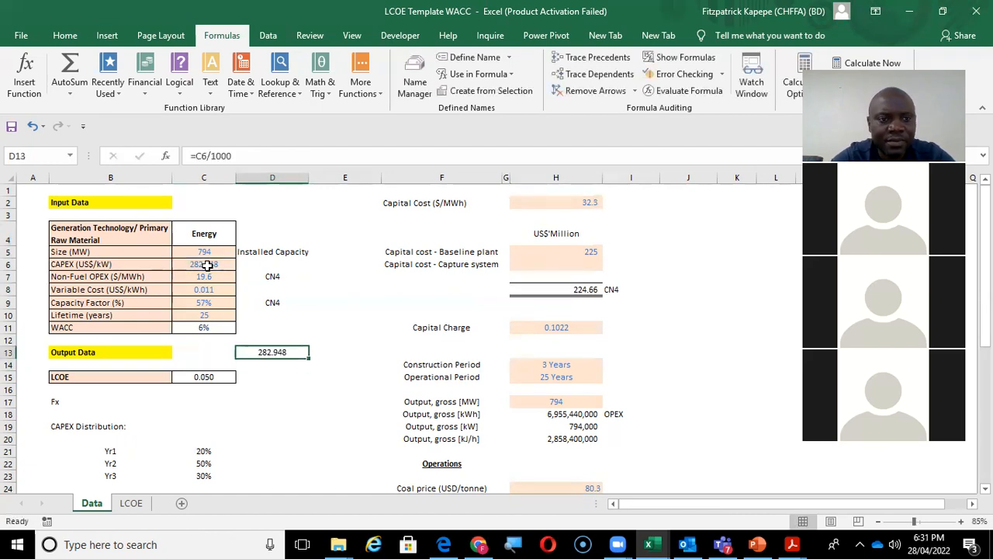
right_click(273, 354)
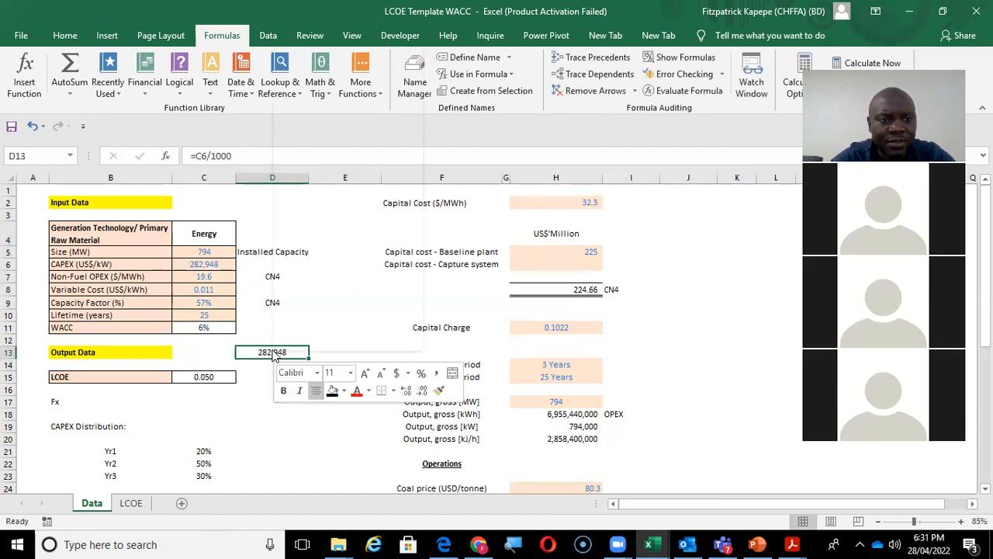
click(421, 394)
click(422, 394)
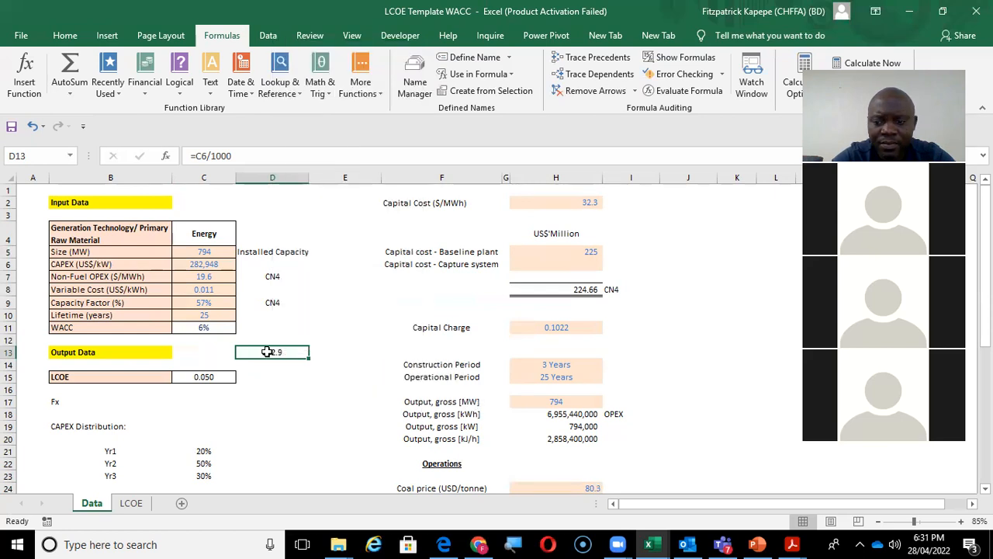
key(Delete)
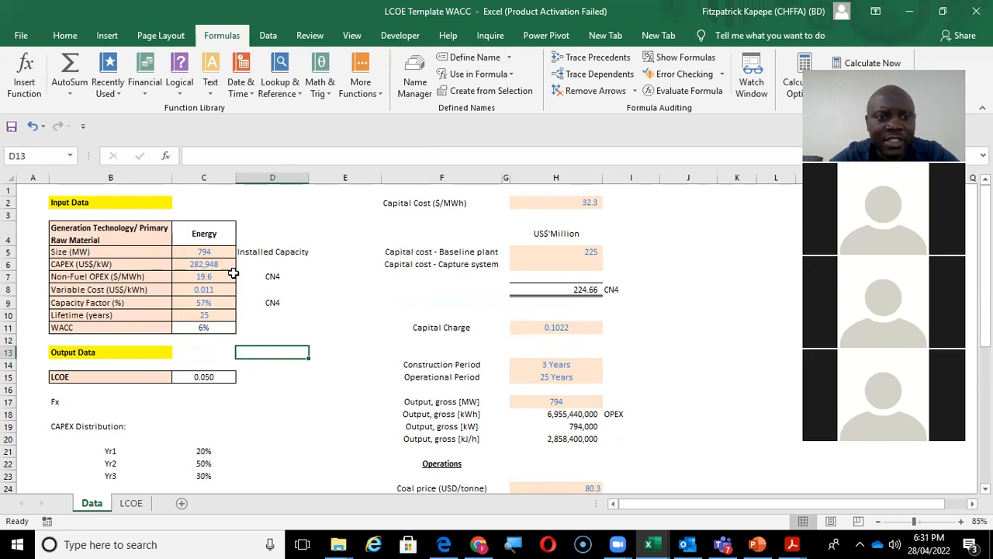
Correct the CAPEX (US$/kW) formula in C6 to =(H8*1000000)/(C5*1000) so the plant size is converted from MW to kW.
click(202, 265)
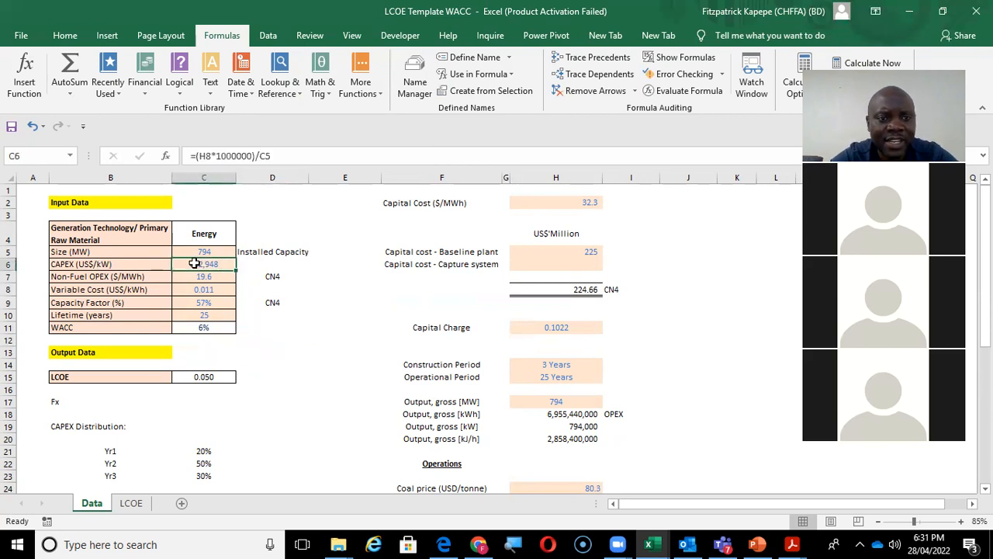
double_click(194, 263)
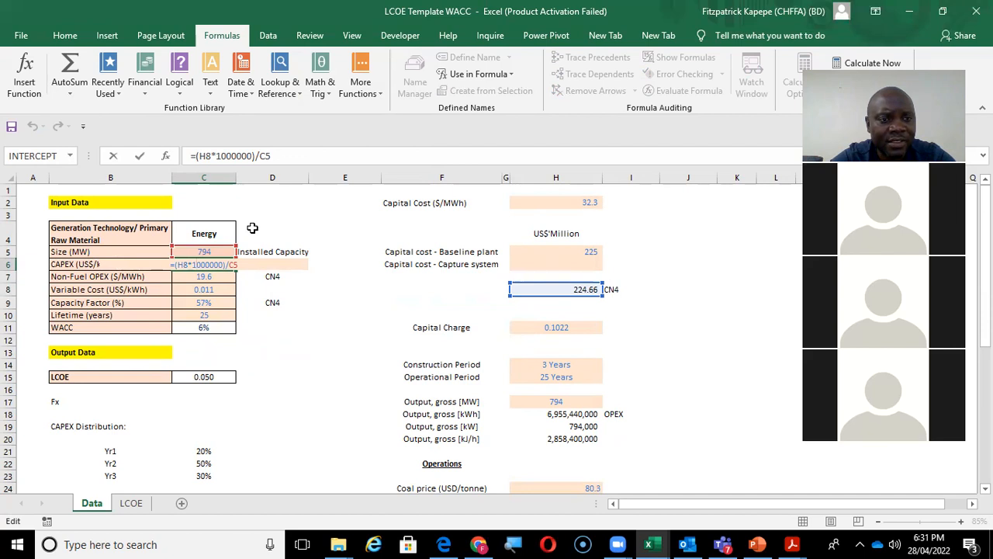
click(262, 156)
text(()
click(282, 156)
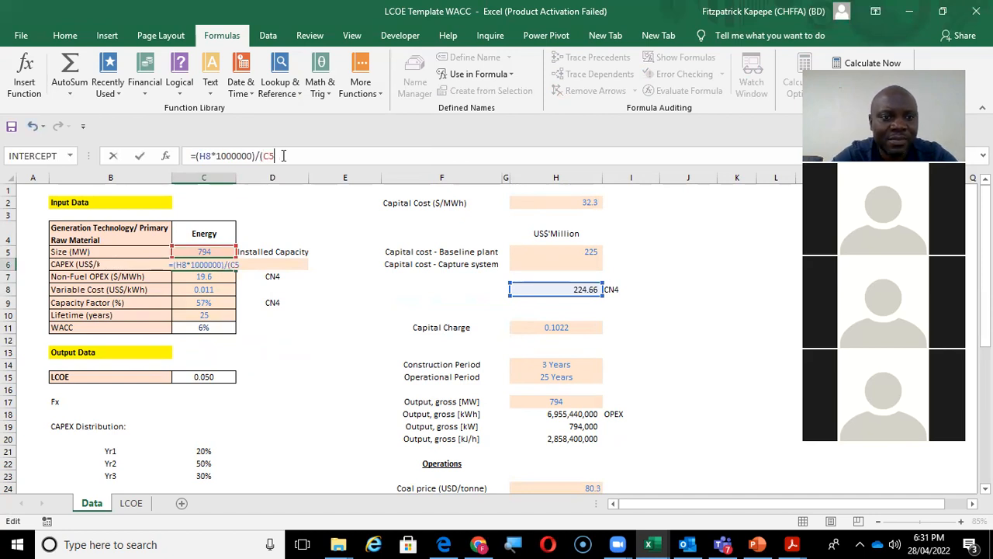
text(*1000)
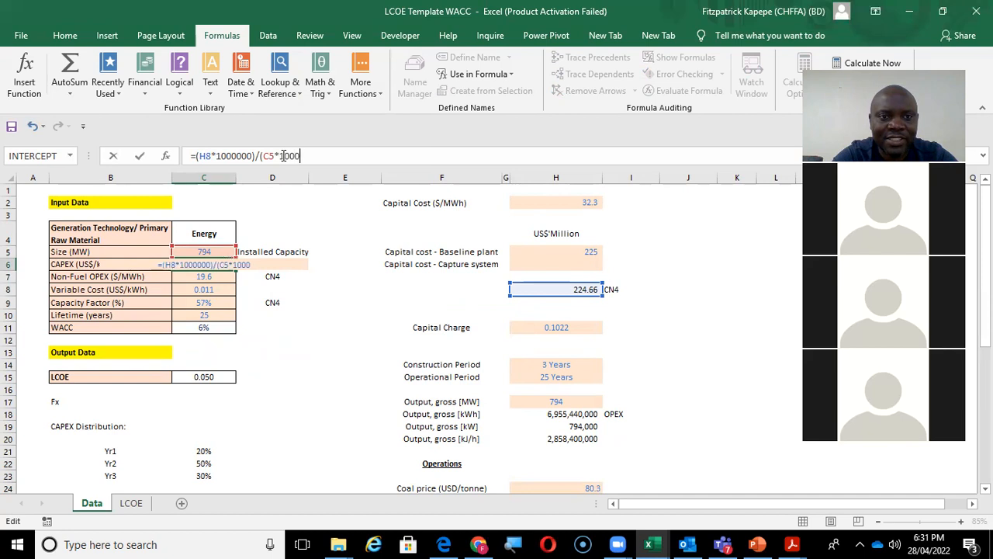
text())
key(Return)
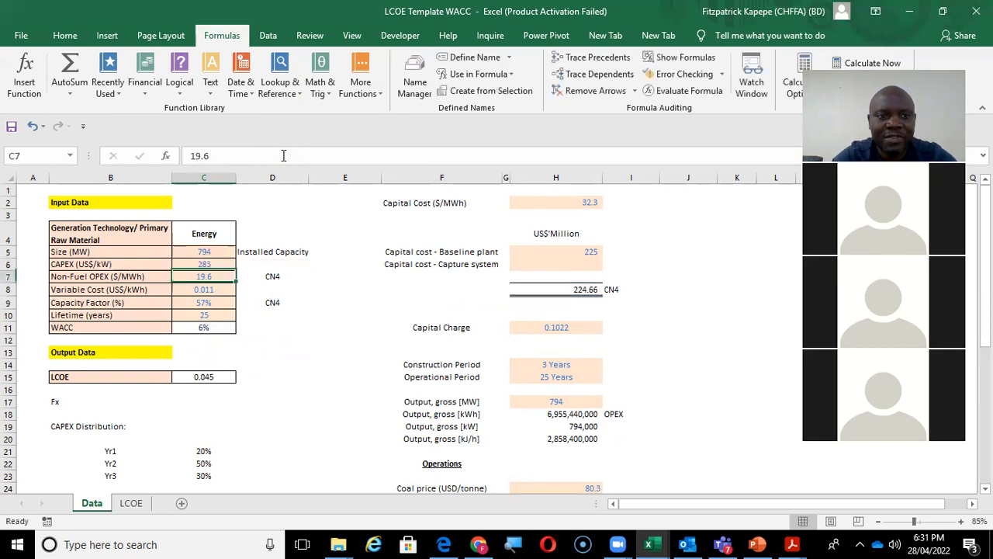
key(Up)
key(Down)
key(Up)
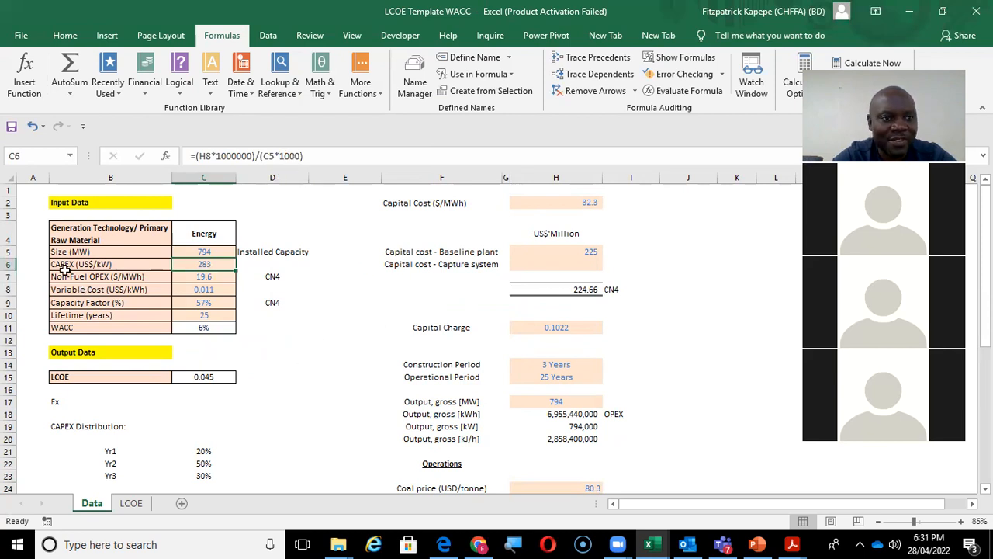
click(9, 253)
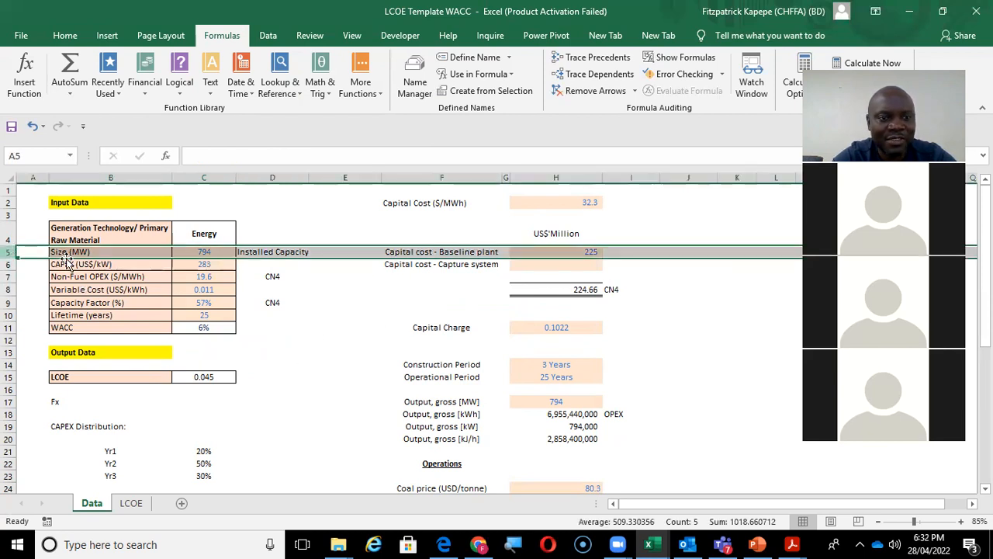
click(320, 329)
click(306, 363)
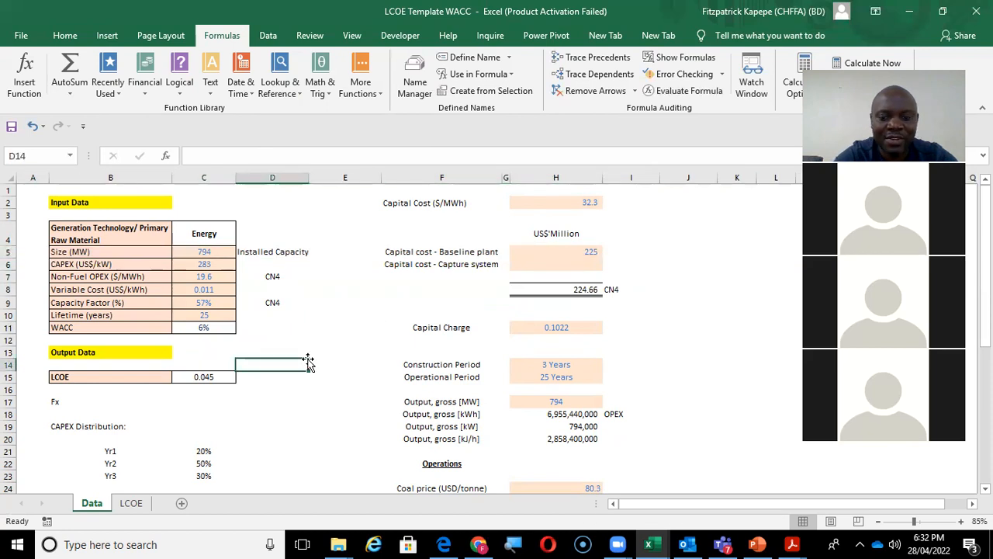
Convert the plant size to kW in scratch cell D3 with the formula =C5*1000.
click(288, 221)
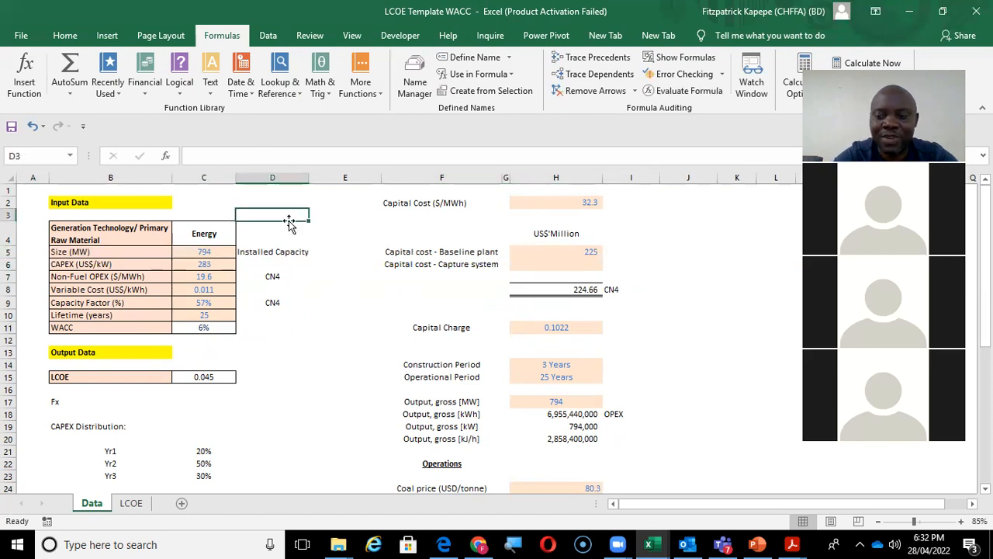
text(=)
click(195, 262)
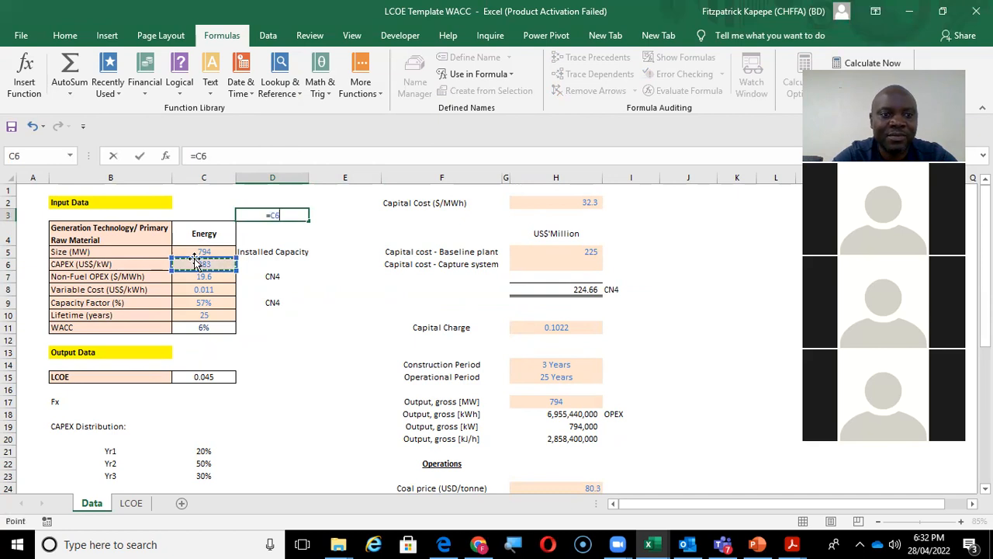
click(189, 253)
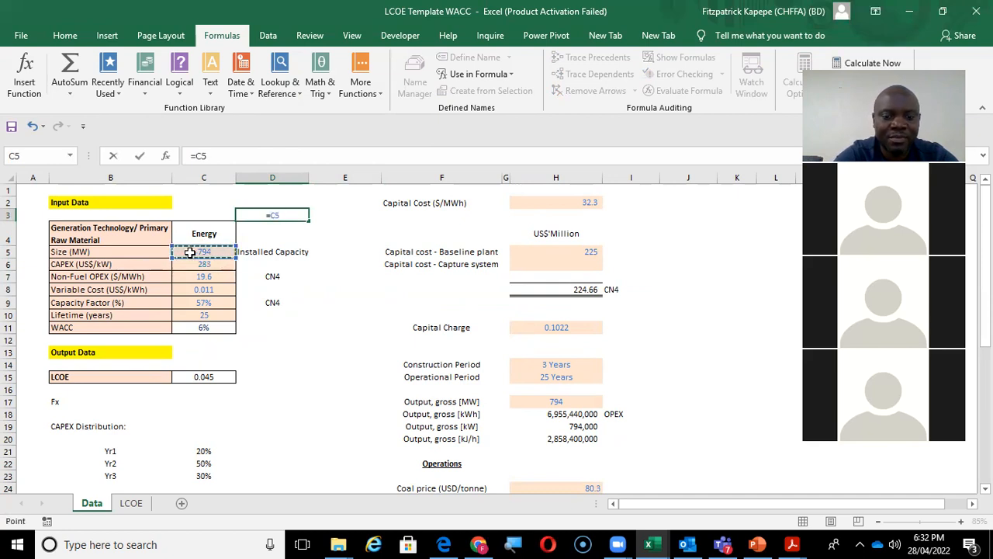
text(*1000)
key(Return)
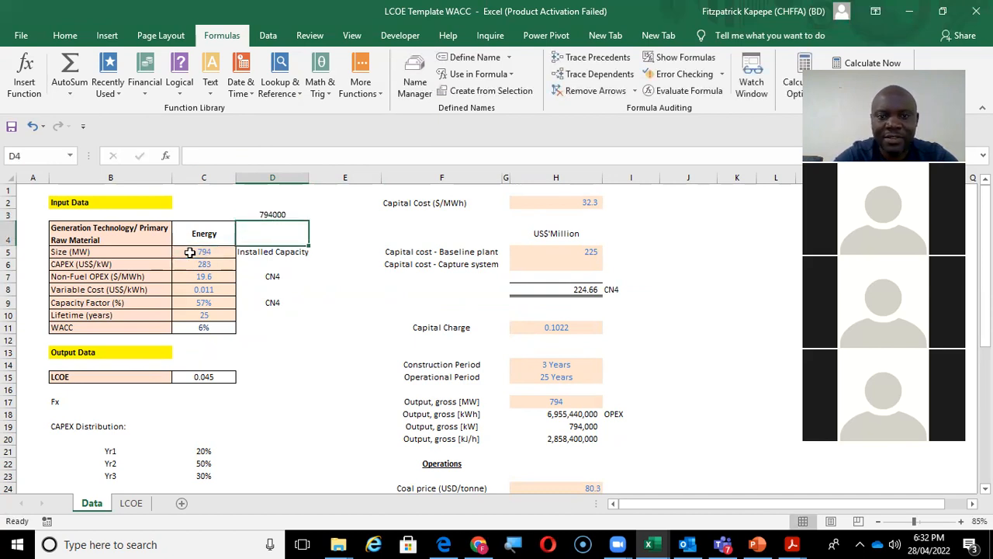
Check the CAPEX per kW in scratch cell D4 with the formula =(H8*1000000)/D3, and clear the cell.
text(=)
click(267, 214)
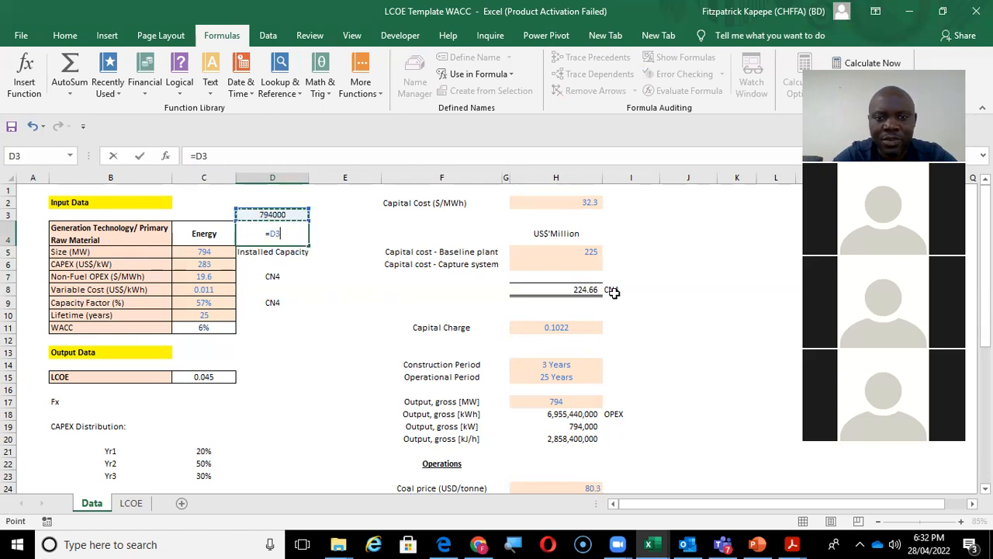
click(574, 288)
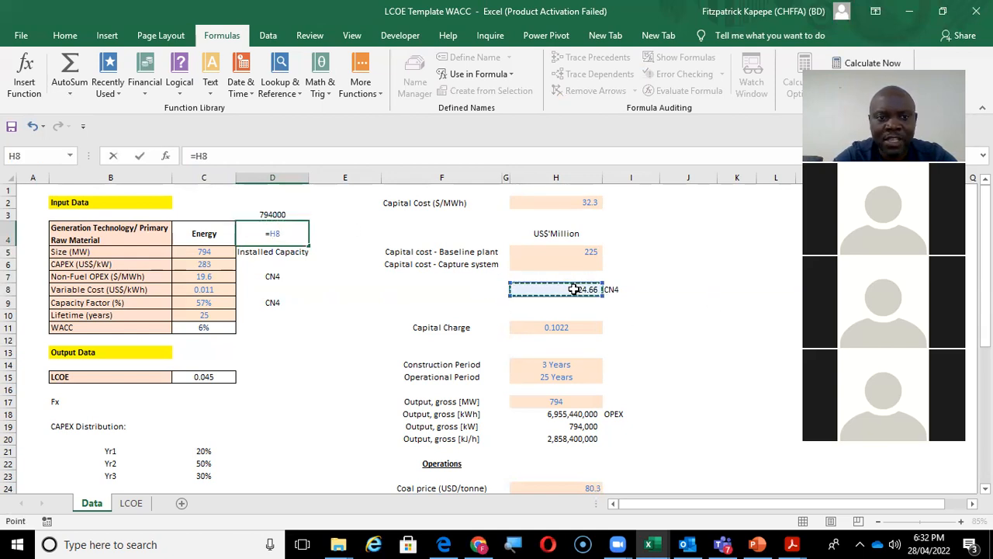
text(/)
key(BackSpace)
text(*)
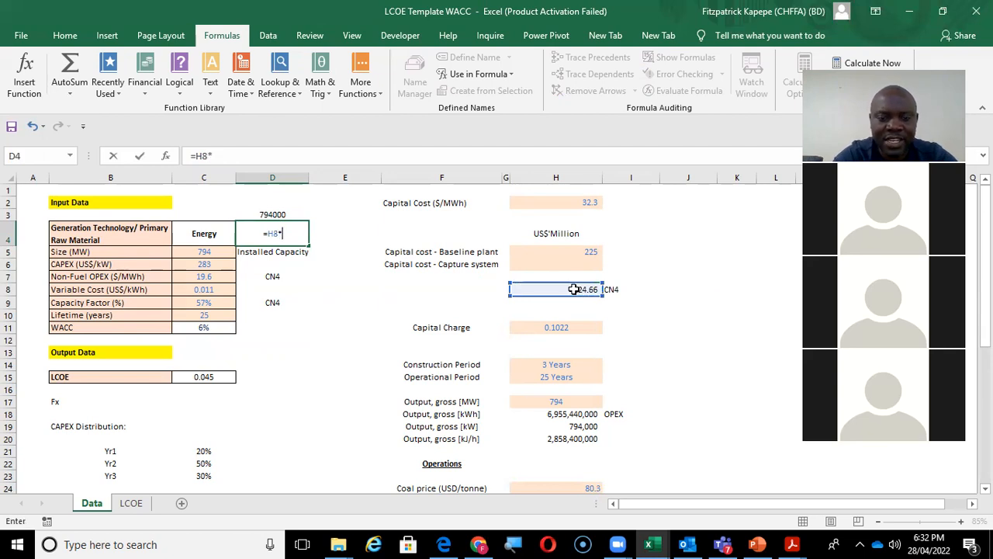
text(1000000)
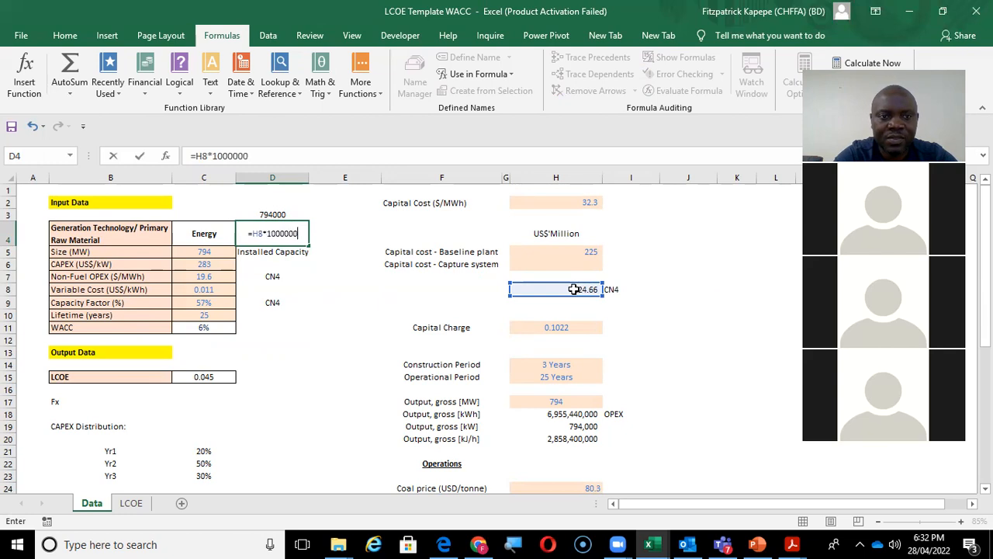
click(196, 156)
text(()
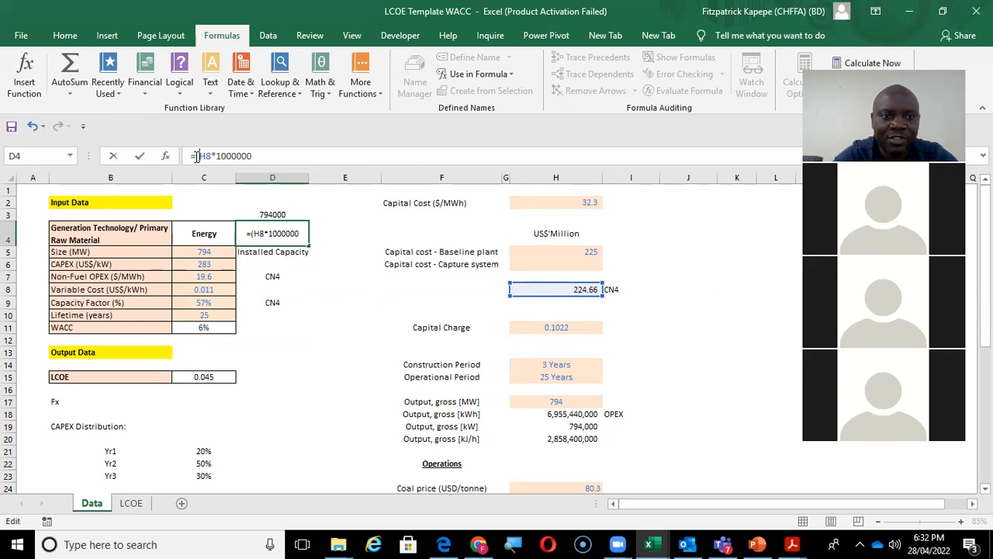
click(254, 156)
text()/)
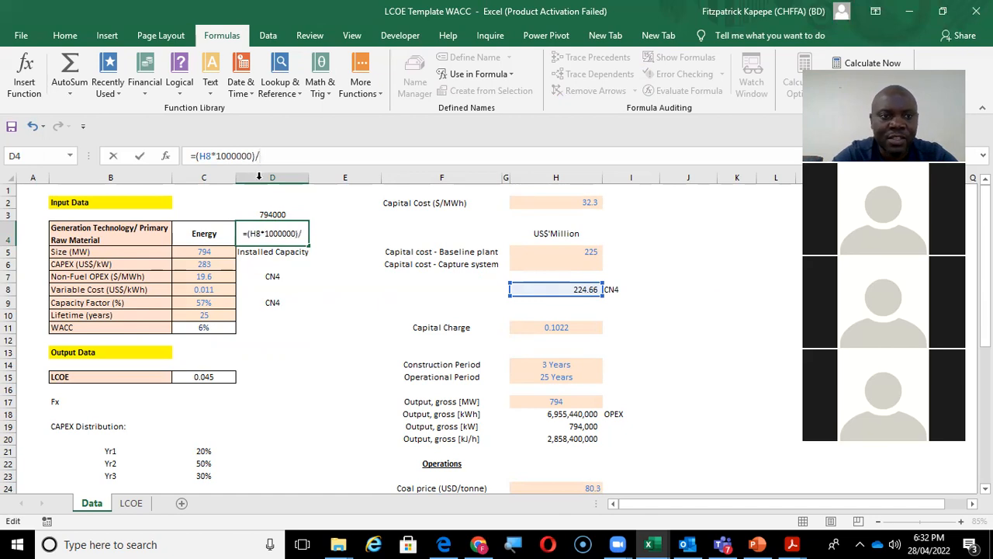
click(278, 213)
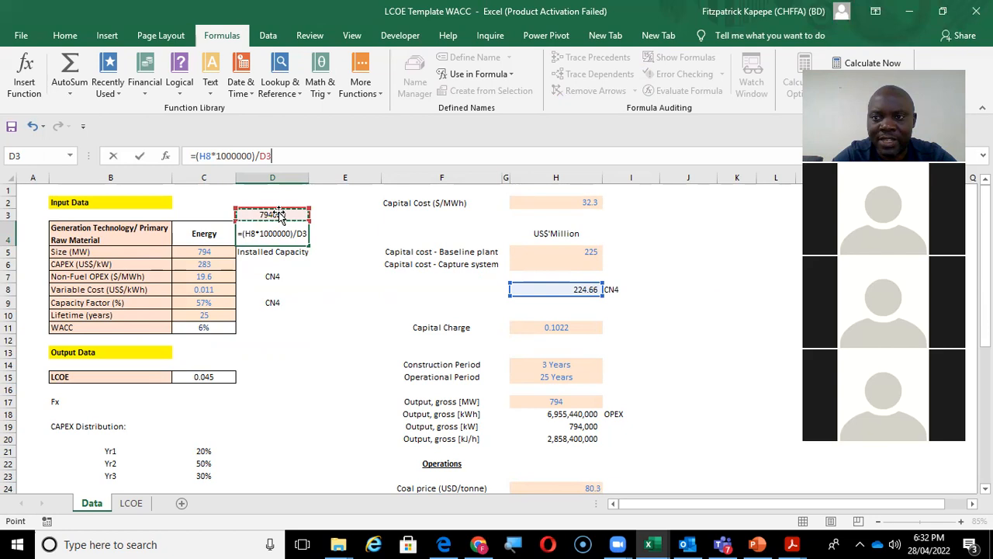
key(Return)
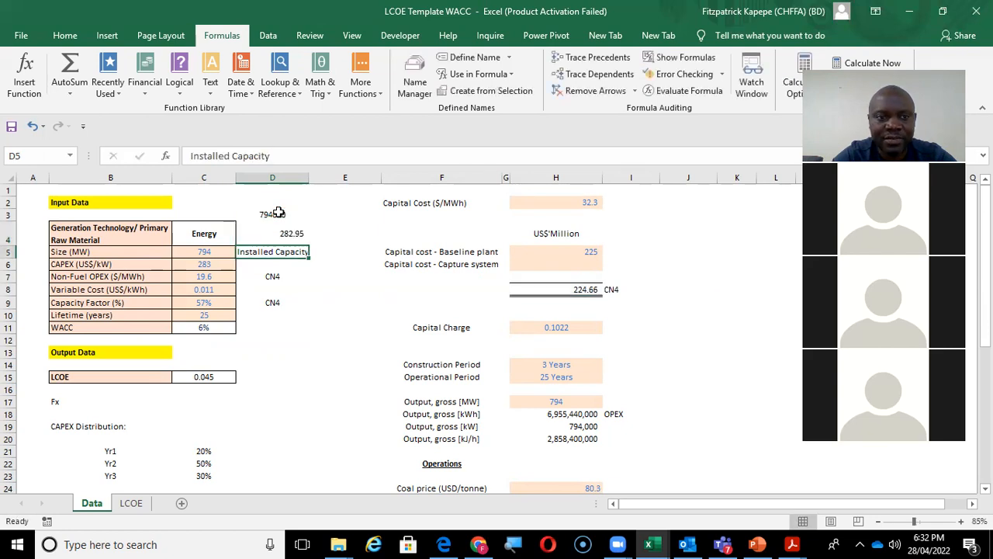
key(Up)
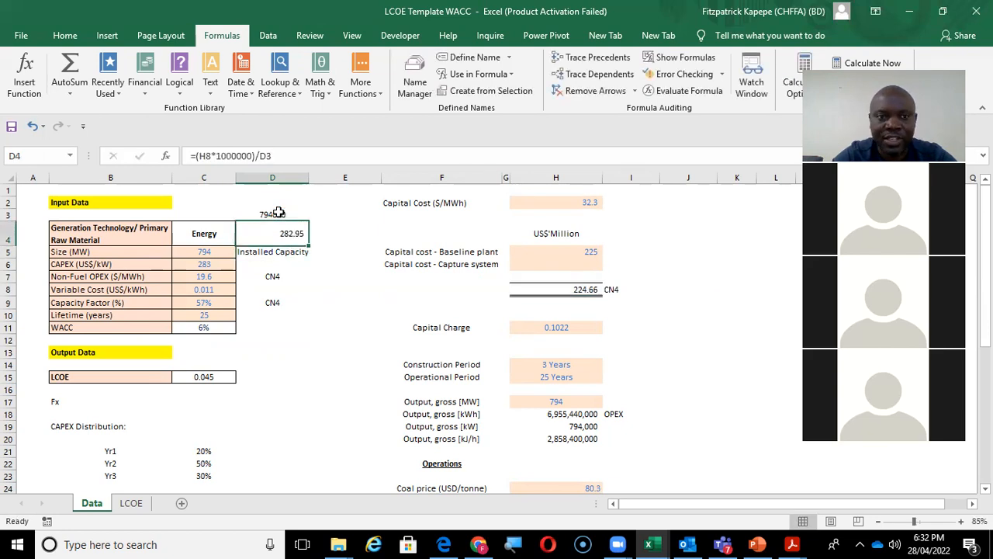
key(Delete)
Move the CN4 source note from I8 to I2, beside the Capital Cost ($/MWh) value.
key(Down)
key(Down)
key(Down)
key(Down)
key(Down)
key(Down)
key(Right)
key(Right)
key(Right)
key(Right)
key(Right)
key(Right)
key(Left)
key(Up)
key(Up)
key(ctrl+c)
key(Up)
key(Up)
key(Up)
key(Up)
key(Up)
key(Up)
key(ctrl+v)
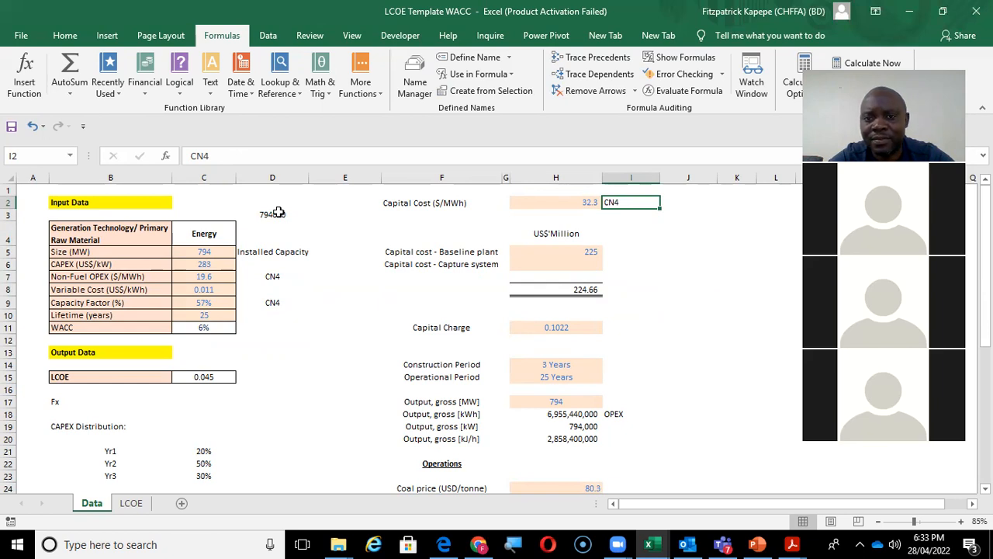
Clear the plant-size conversion from scratch cell D3.
key(Left)
key(Left)
key(Left)
key(Left)
key(Left)
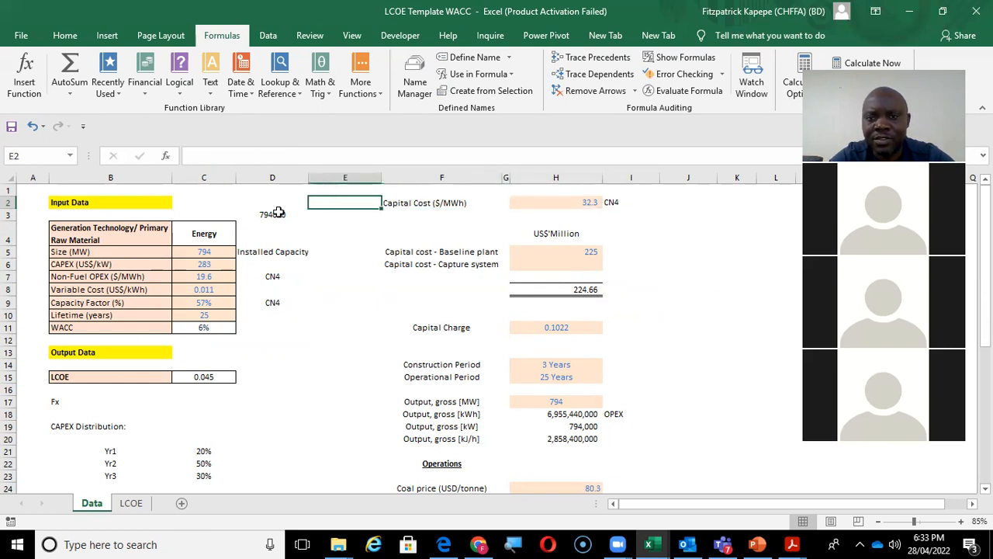
click(278, 211)
key(Delete)
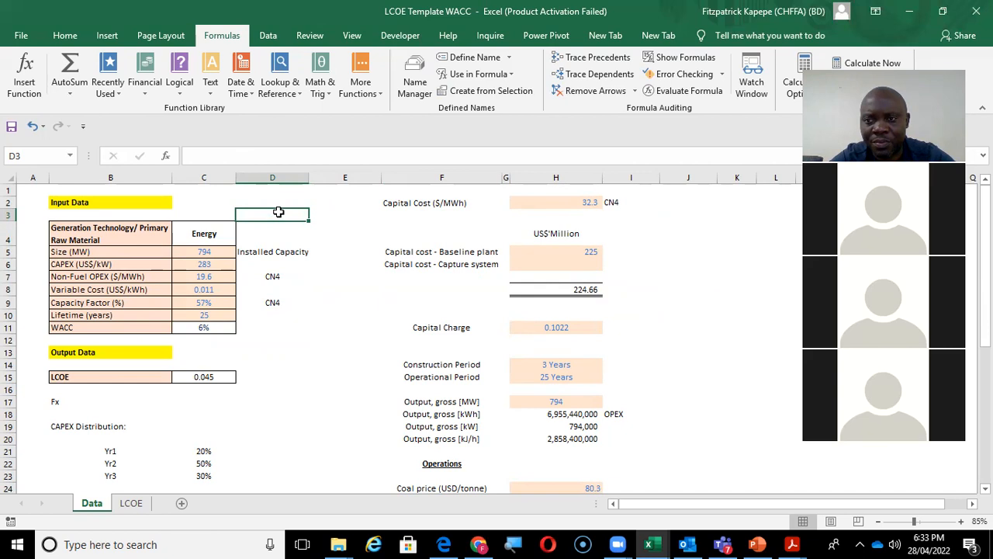
Compare the Non-Fuel OPEX ($/MWh) input in C7 with the China Plant with Capture figure in the paper's PDF in Chrome, and return to Excel.
key(Down)
key(Down)
key(Down)
key(Down)
key(Up)
key(Up)
key(Down)
key(Down)
key(Left)
key(Right)
key(Left)
key(Right)
key(Left)
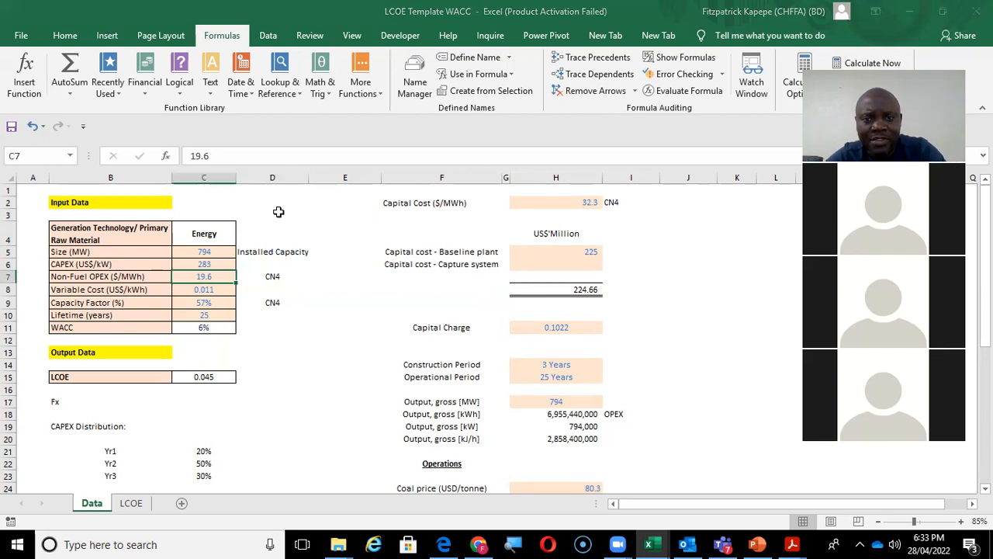
key(alt+Tab)
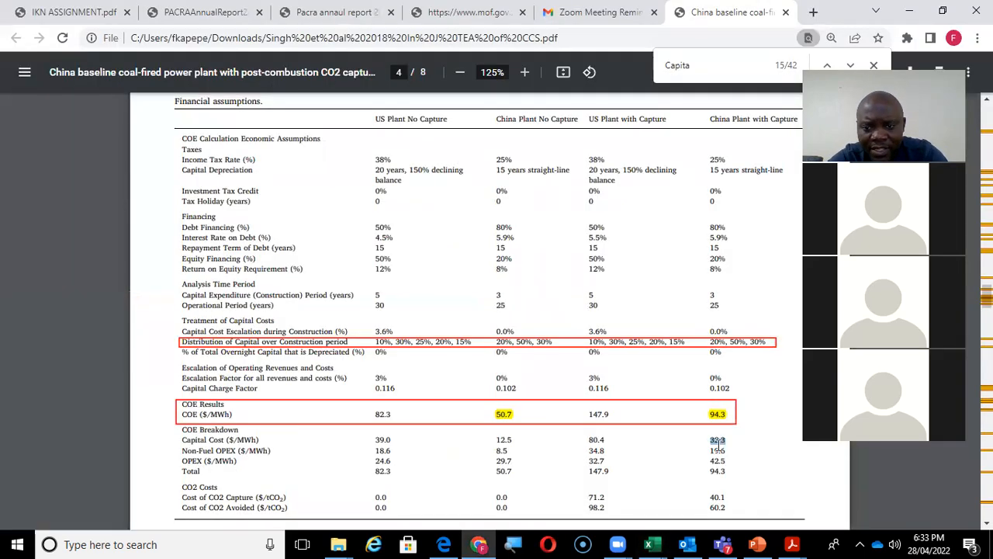
drag(711, 451, 727, 451)
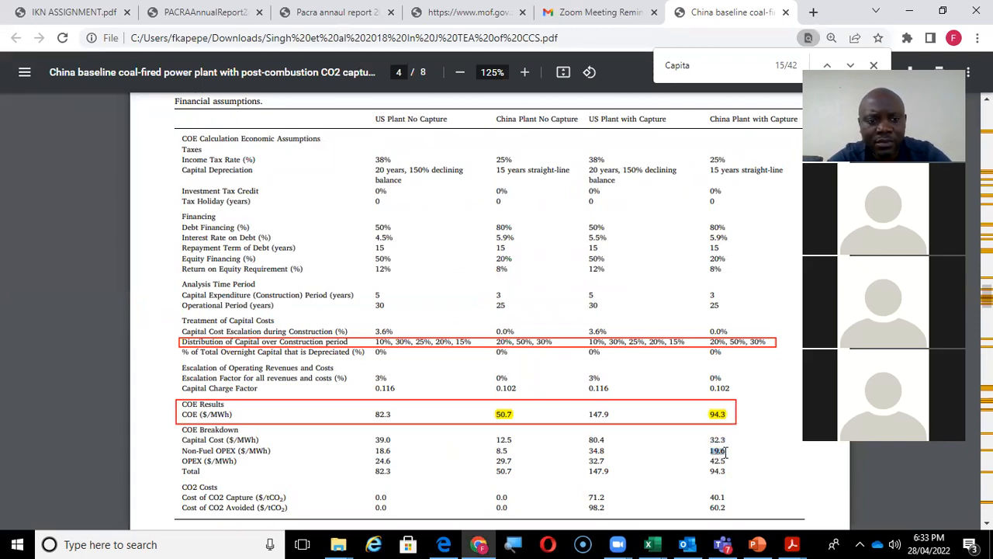
key(alt+Tab)
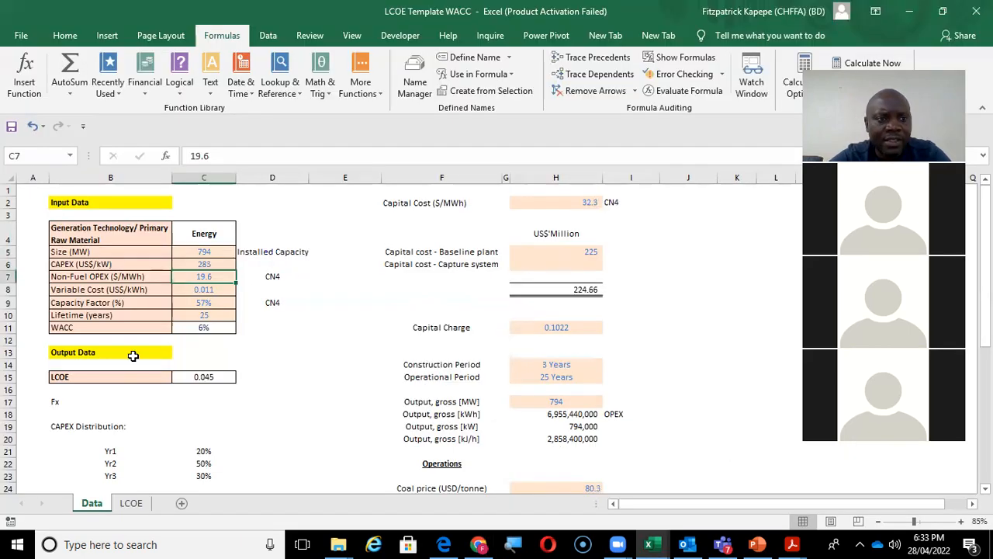
Trace the precedents of the Variable Cost (US$/kWh) formula in C8 and inspect the gross output cells H18 and H17.
click(101, 291)
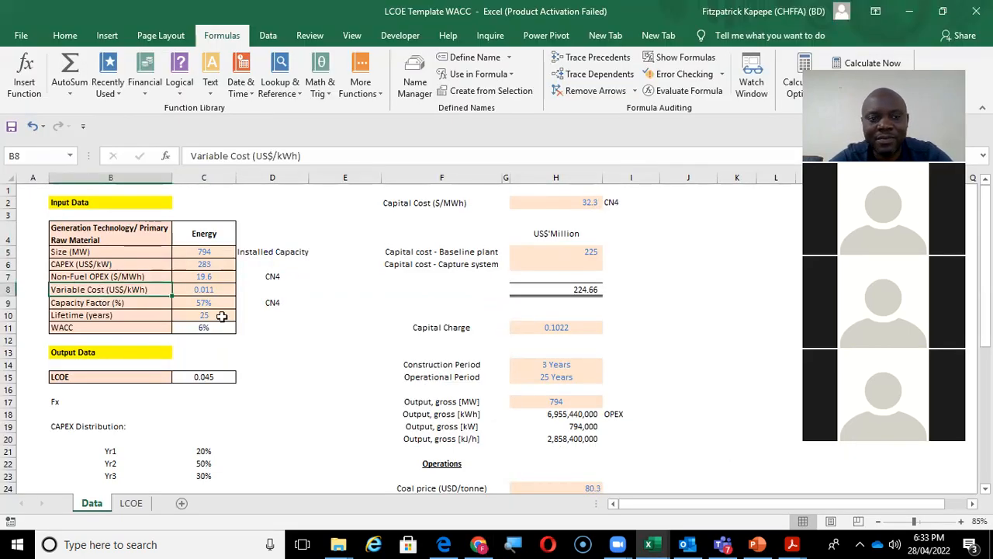
click(202, 290)
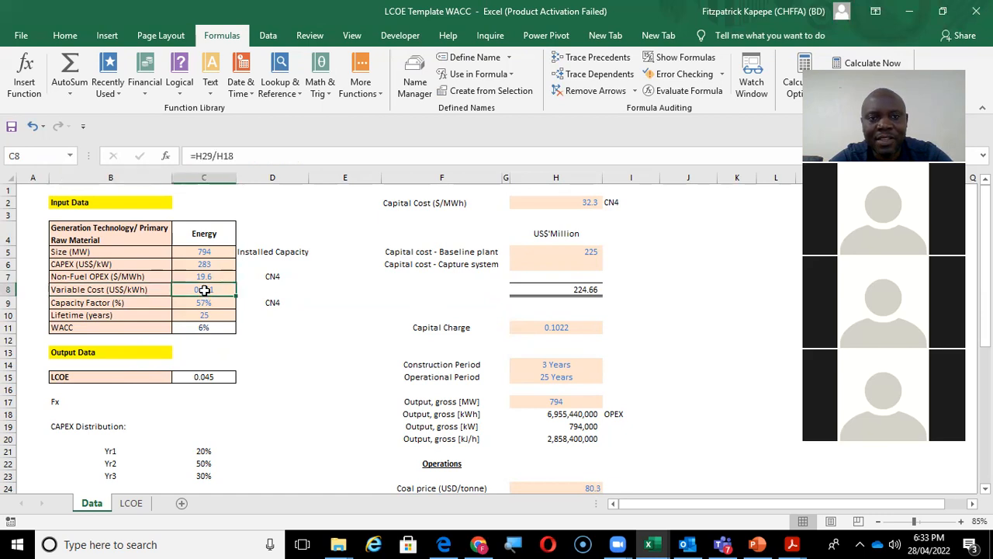
click(591, 56)
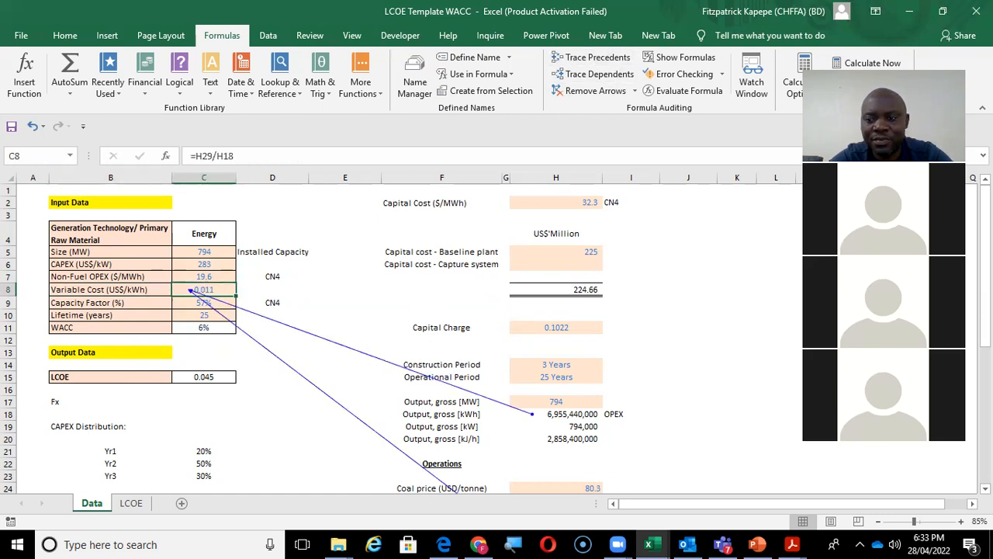
scroll(659, 318, down, 3)
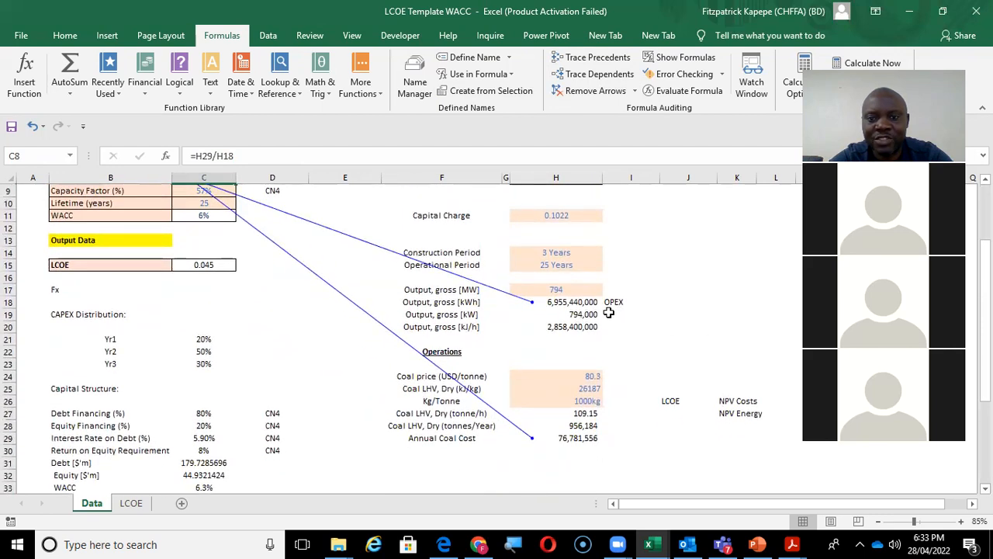
click(582, 302)
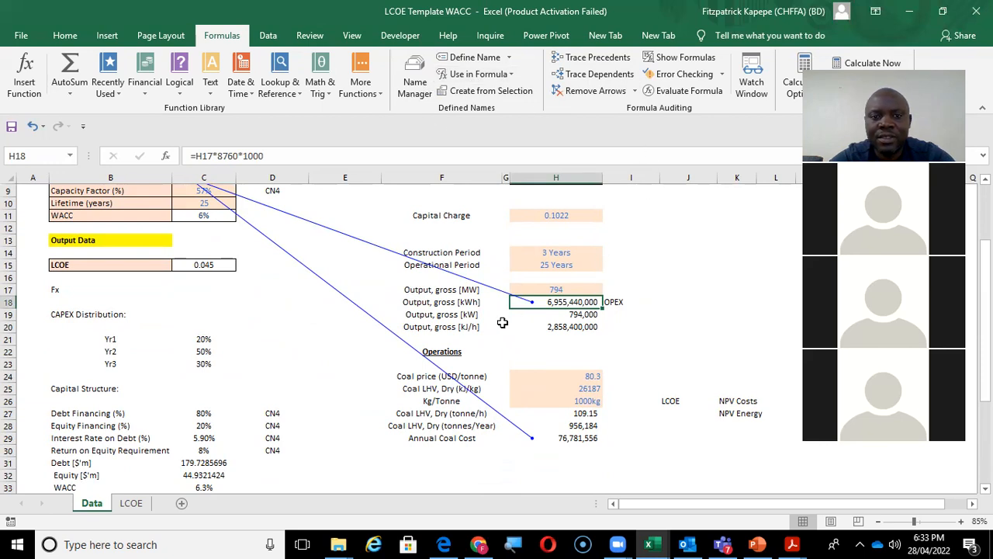
click(562, 289)
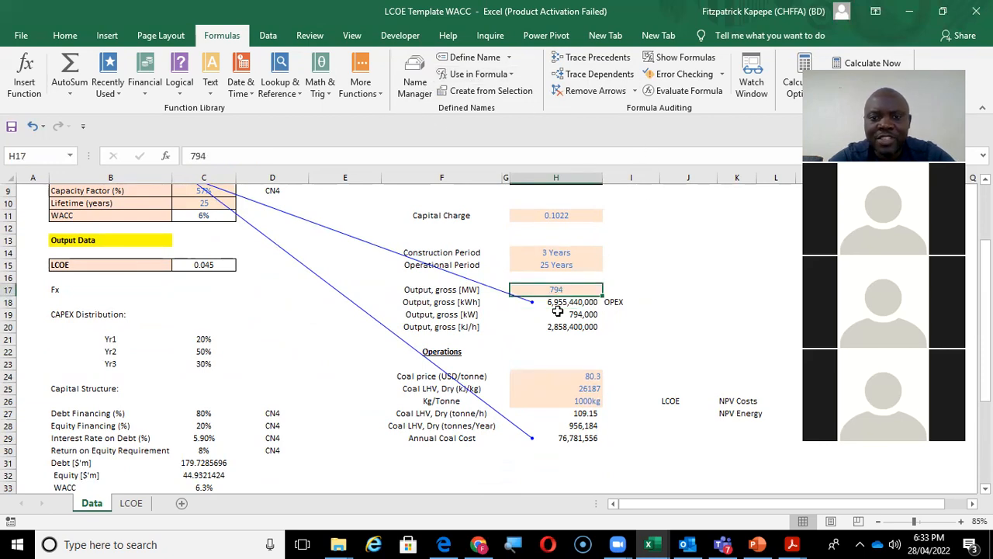
Rebuild the Output, gross [kWh] formula in H18 as =H17*1000*24*365.
click(554, 302)
key(Delete)
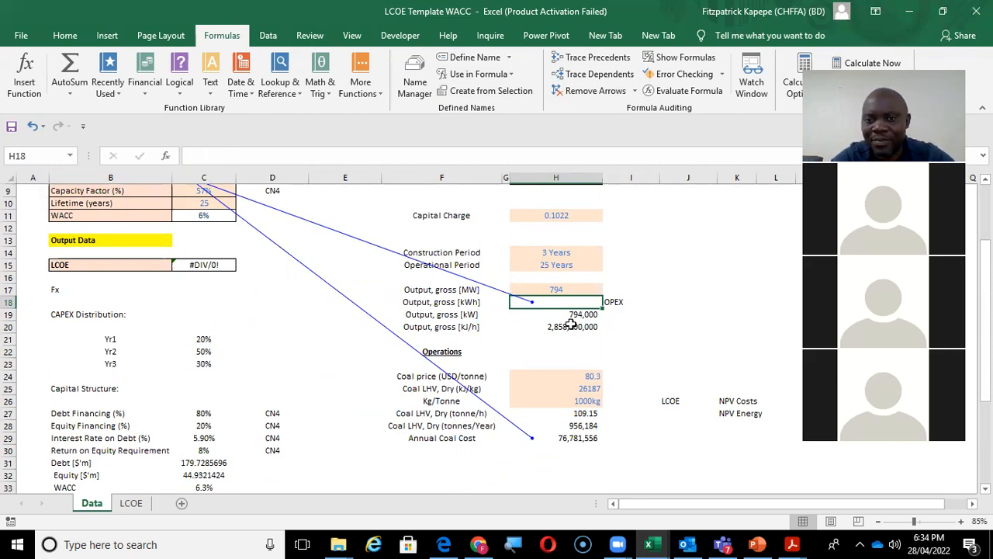
text(=)
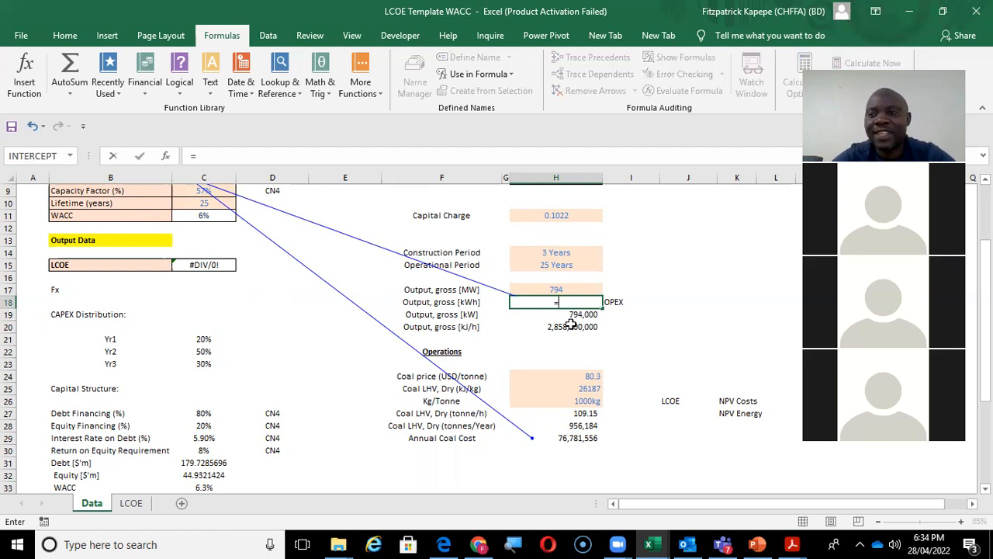
click(550, 287)
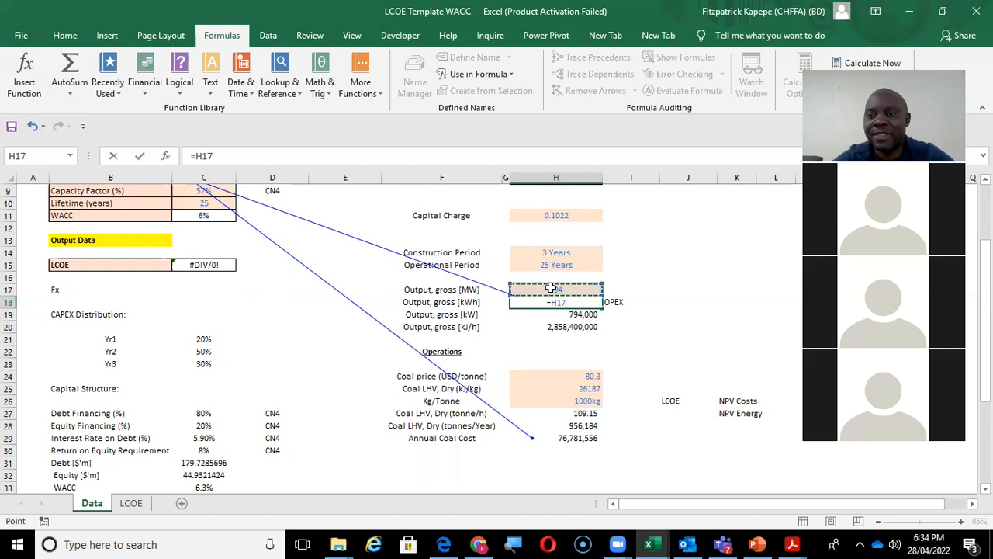
text(*1000)
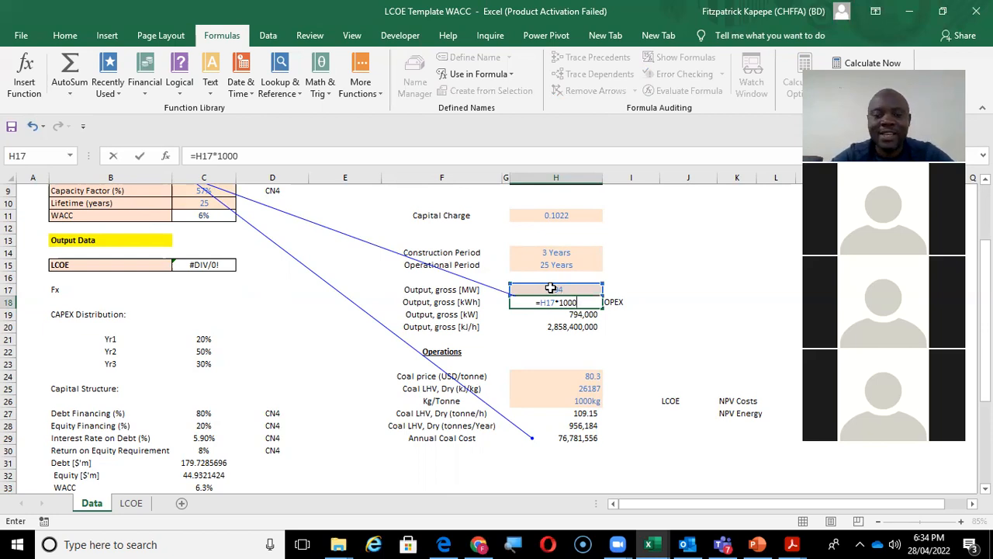
text(*)
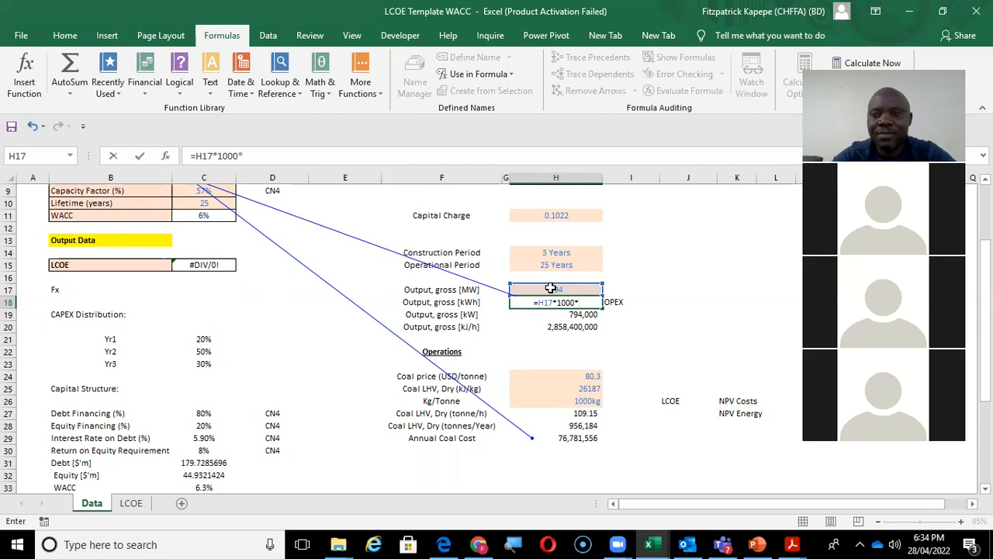
text(24)
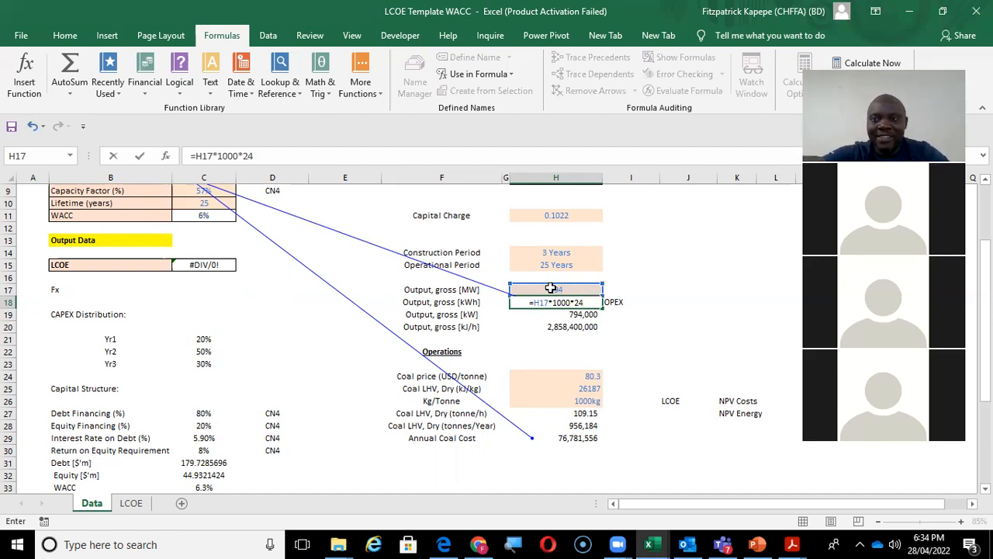
text(*365)
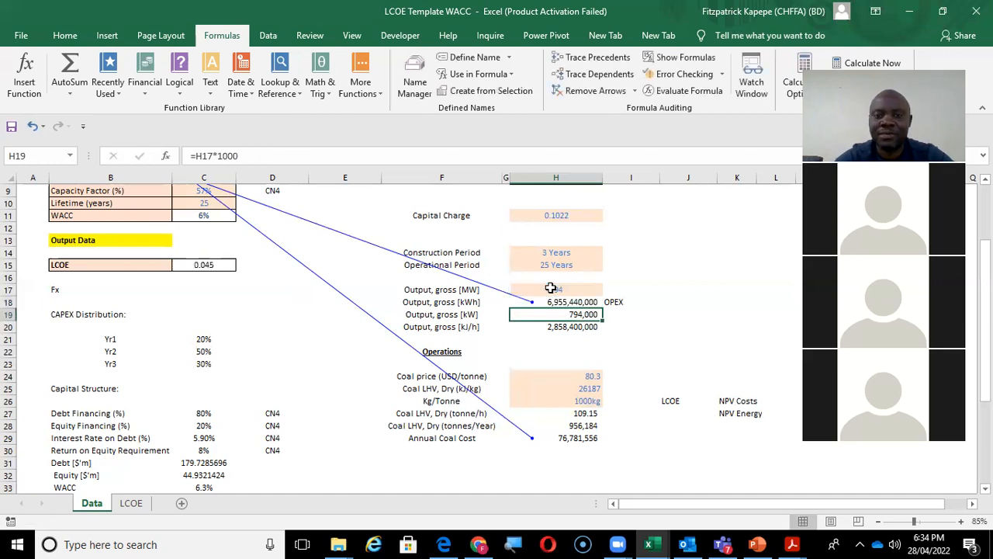
click(561, 301)
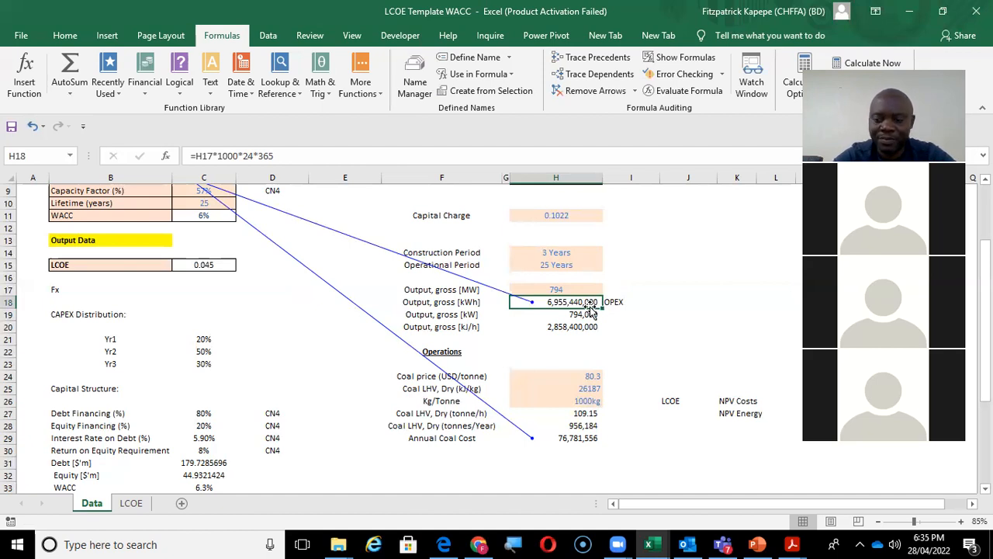
Review the gross output rows around H18 and remove the precedent arrows from the sheet.
key(Up)
key(Up)
key(Down)
key(Down)
key(Down)
key(Down)
key(Down)
key(Up)
key(Up)
key(Left)
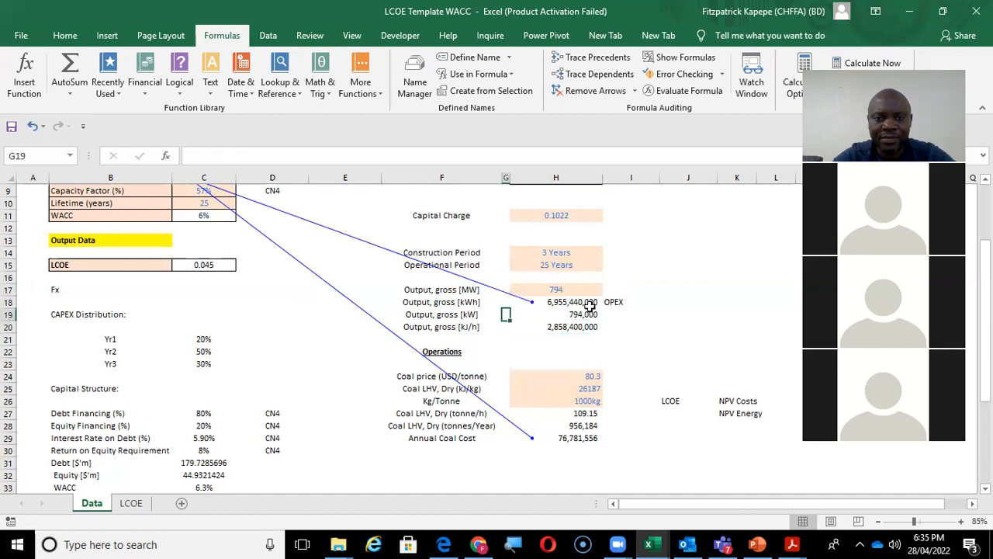
key(Left)
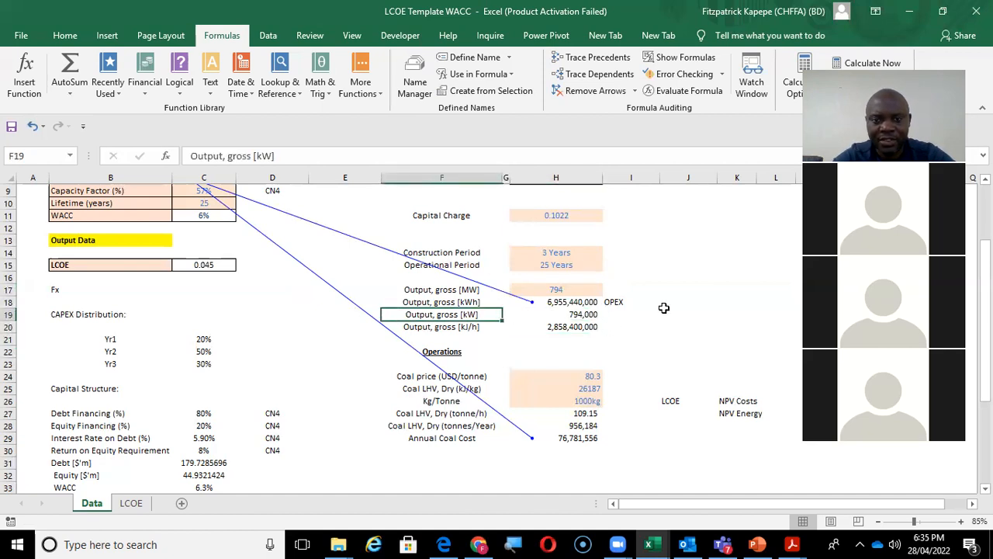
click(586, 91)
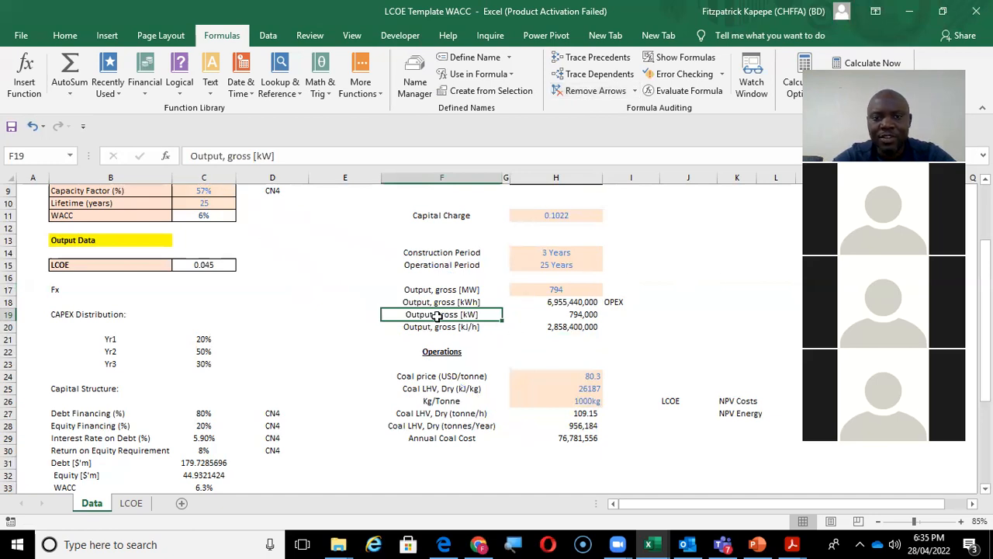
Inspect the formula that converts the gross output from kW to kJ/h in H20.
key(Right)
key(Right)
key(Right)
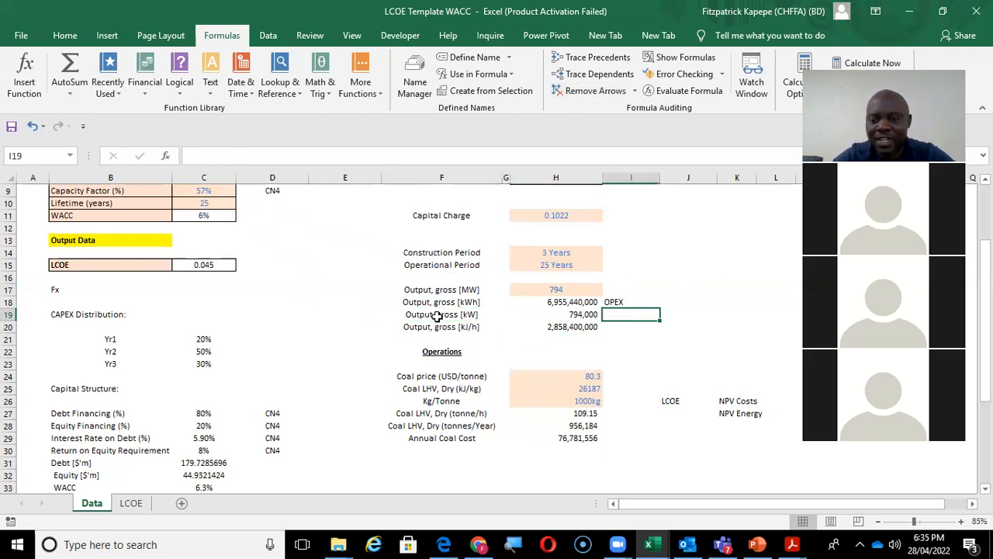
key(Left)
key(Down)
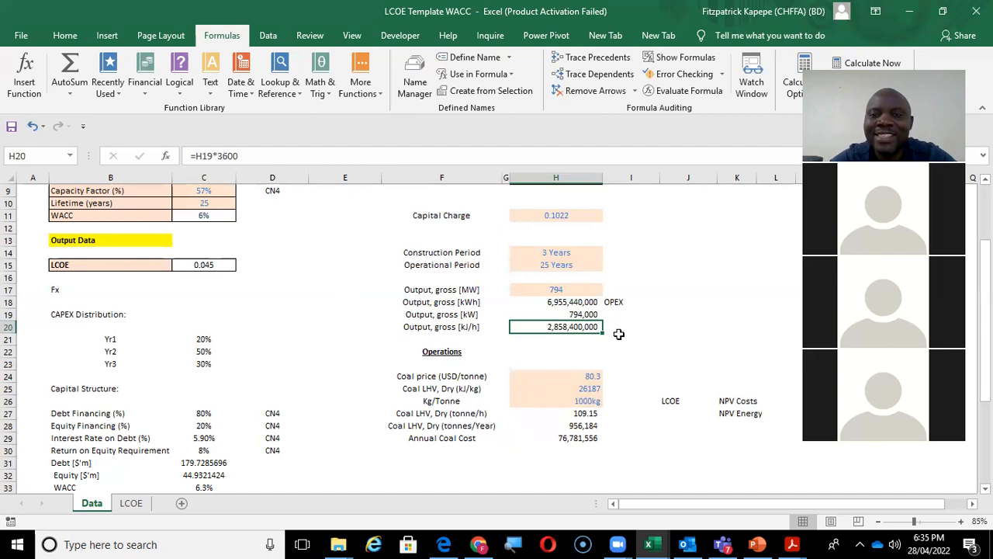
Inspect the Output, gross [kJ/h] formula in H20 and the Output, gross [kW] formula in H19.
double_click(562, 326)
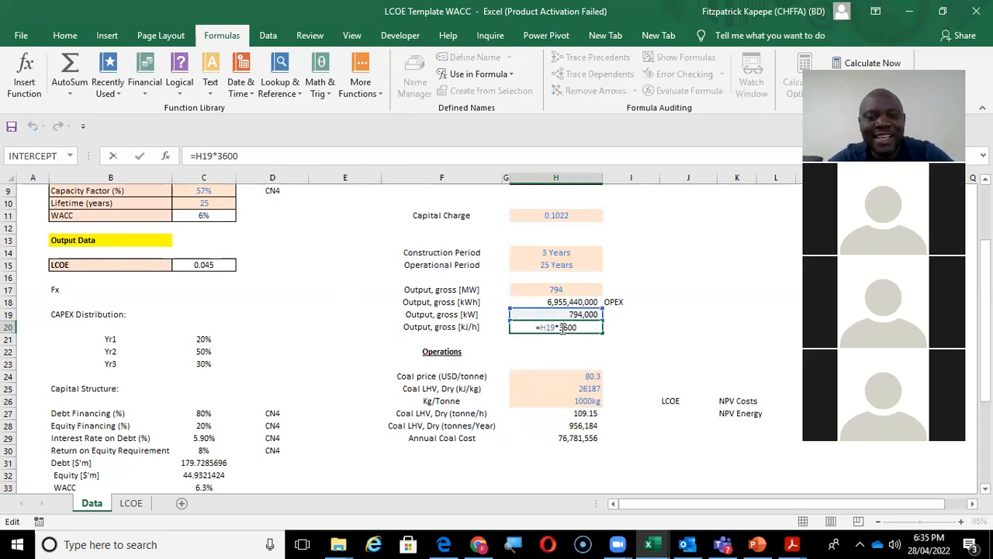
key(Escape)
click(587, 314)
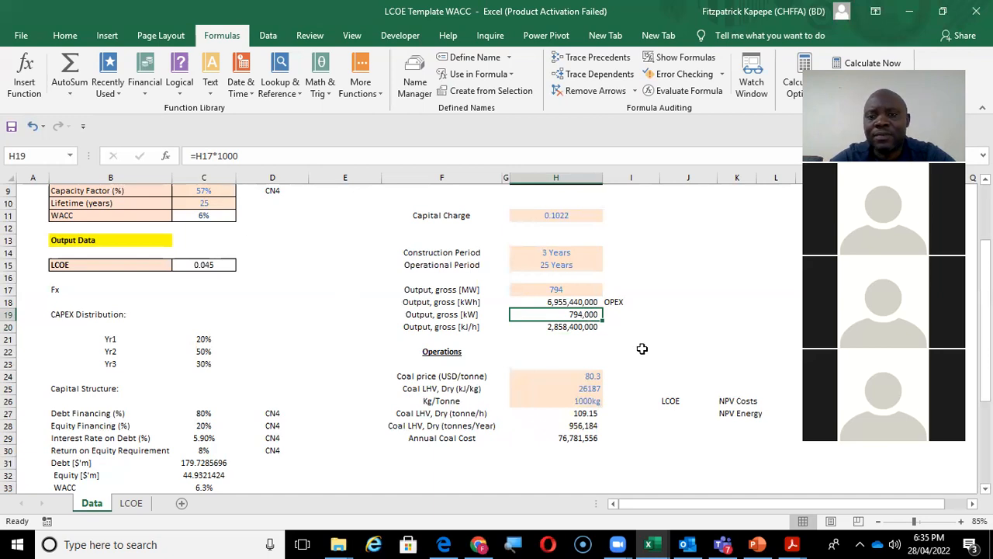
Add a conversion note in J19:K20 with the headings kW and kJ above the values 1 and 3600.
click(666, 319)
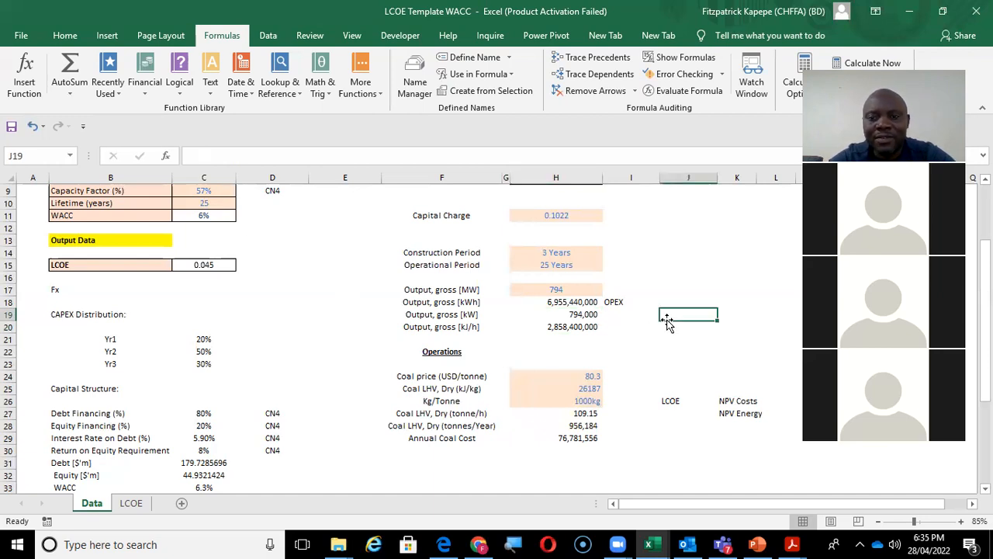
text(kW)
key(Tab)
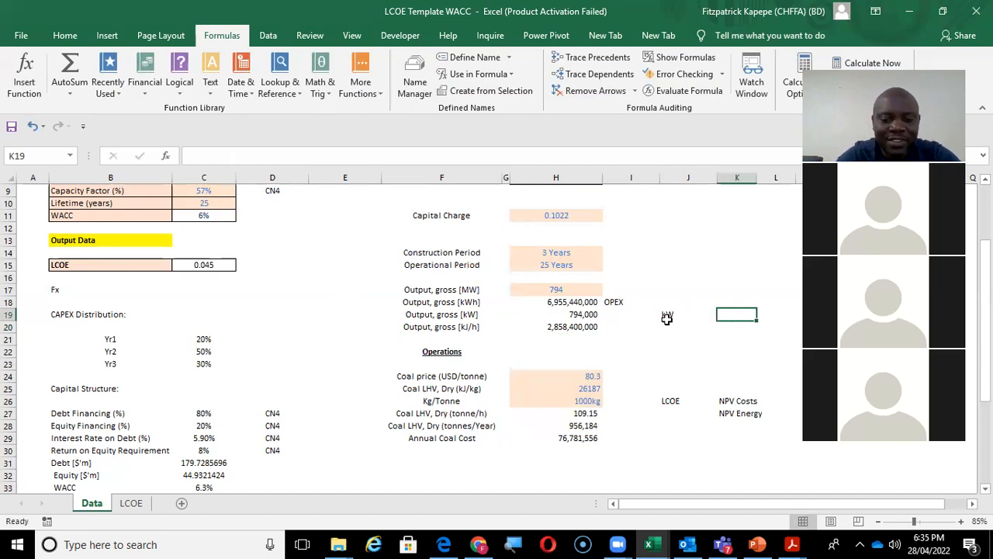
text(kJ)
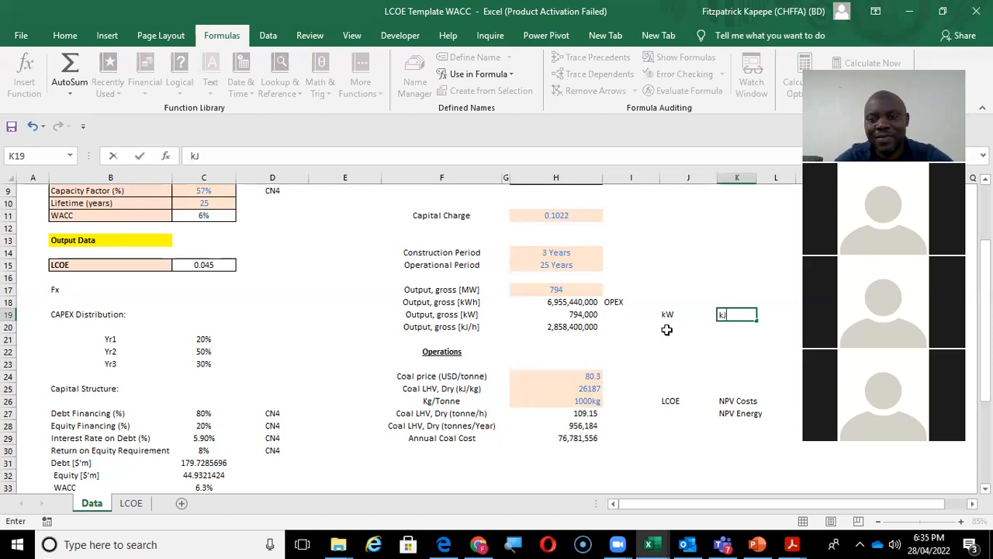
click(666, 329)
text(1)
key(Tab)
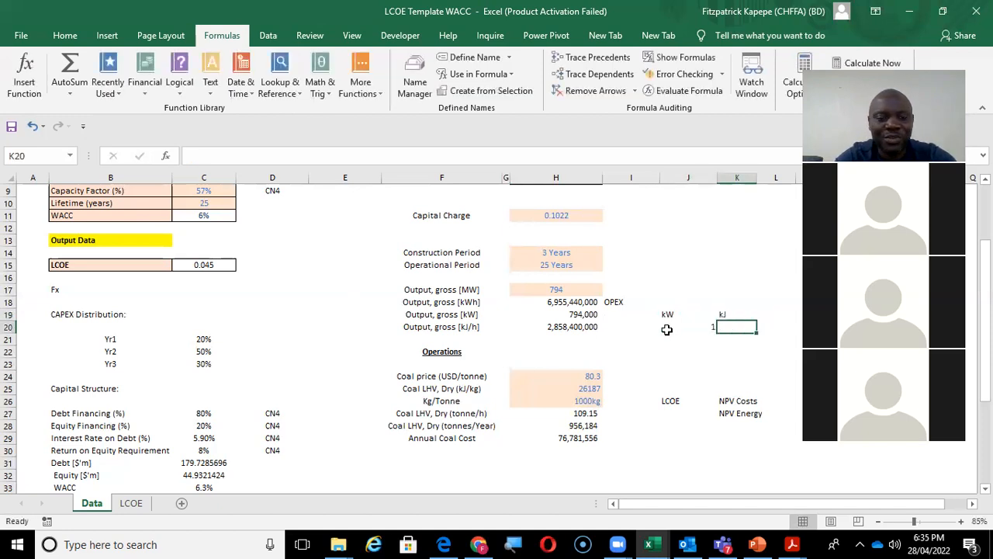
text(3600)
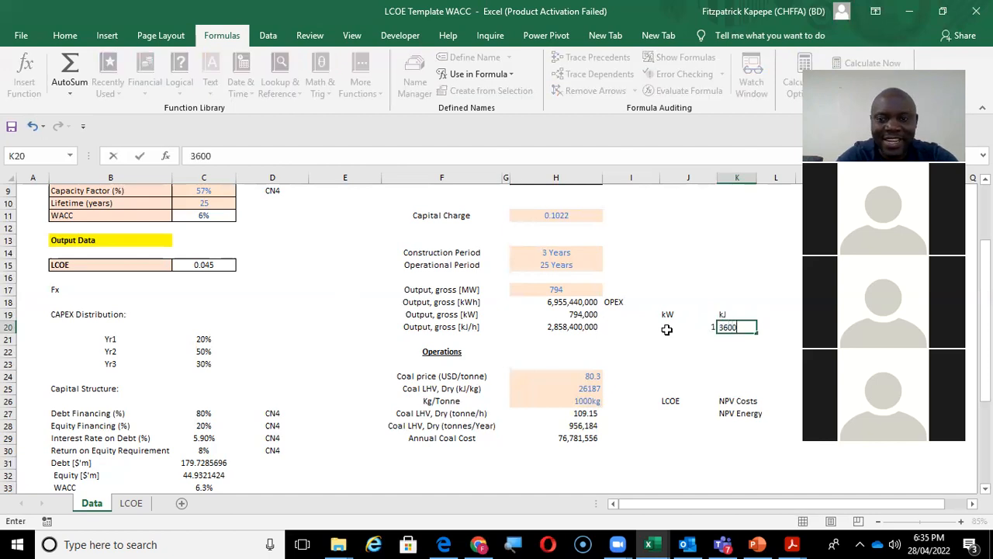
key(Return)
Centre the conversion values in J20:K20 horizontally.
click(667, 329)
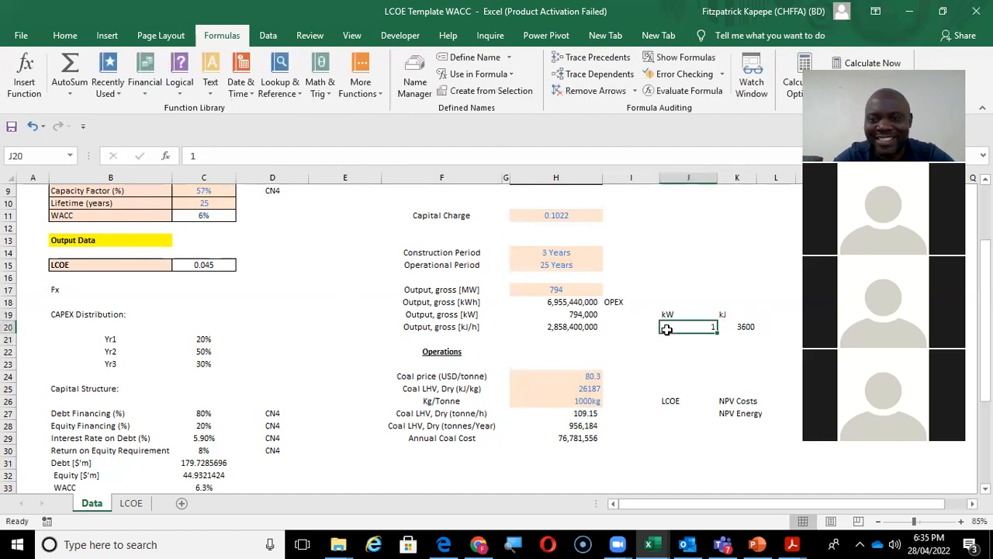
key(shift+Right)
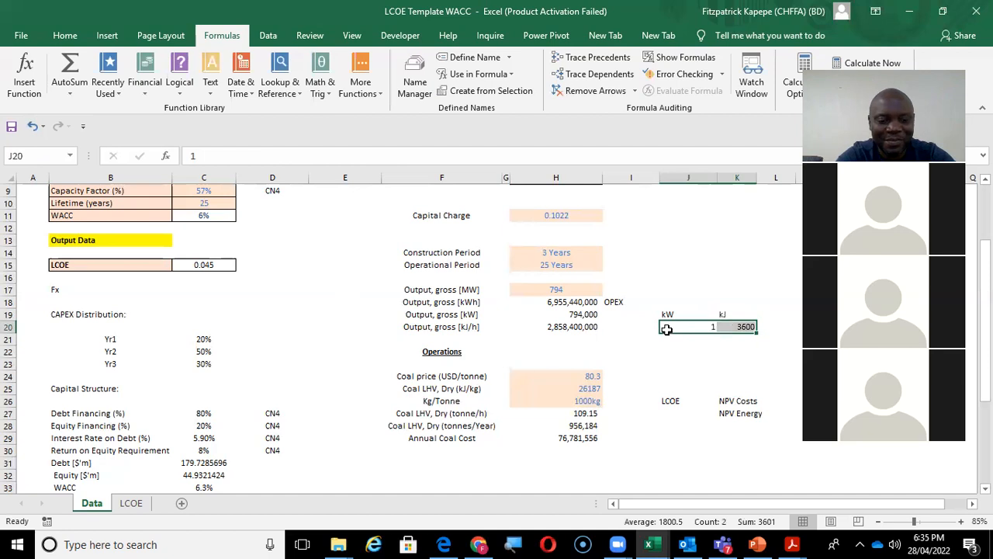
key(alt+h)
key(a)
key(c)
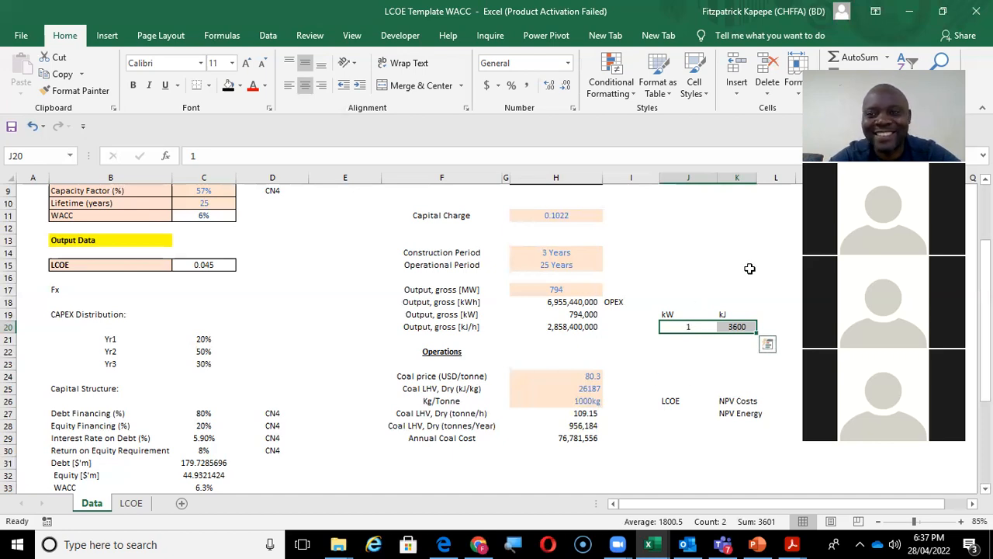
Review the kW-to-kJ conversion note cell by cell in J19:K20.
click(672, 315)
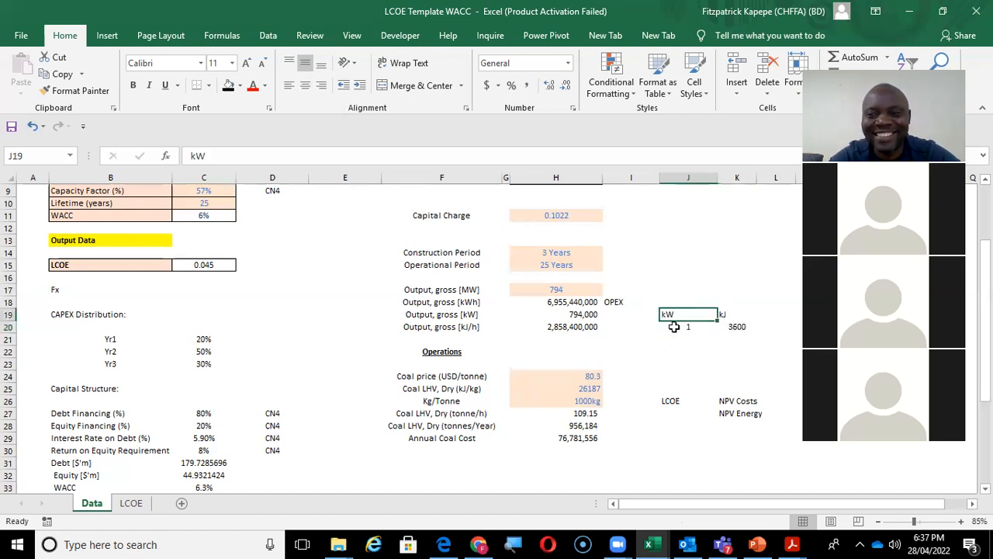
click(672, 330)
key(Down)
key(Up)
key(Up)
key(Down)
key(Down)
key(Right)
key(Up)
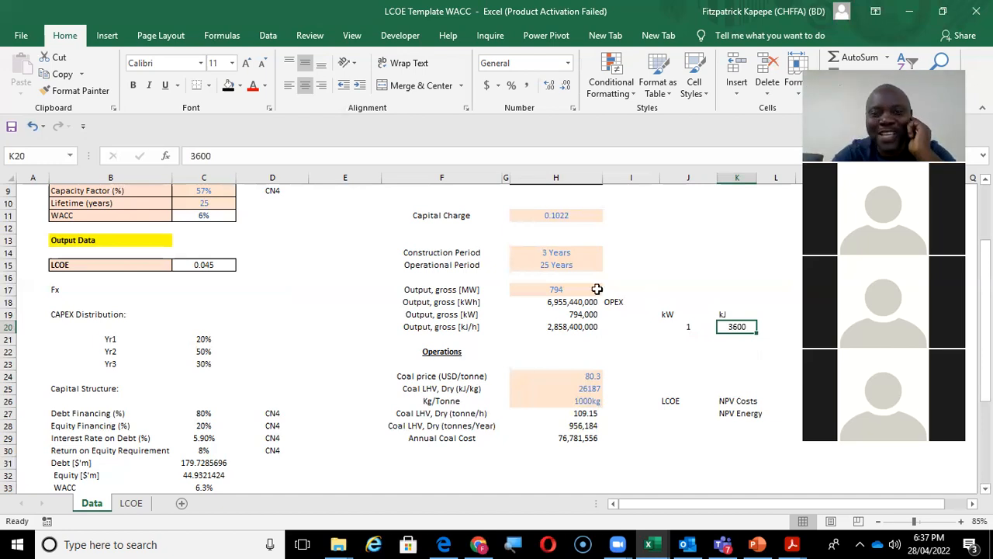
Compare the Output, gross [kW] row with the Output, gross [kJ/h] formula in H20.
click(578, 312)
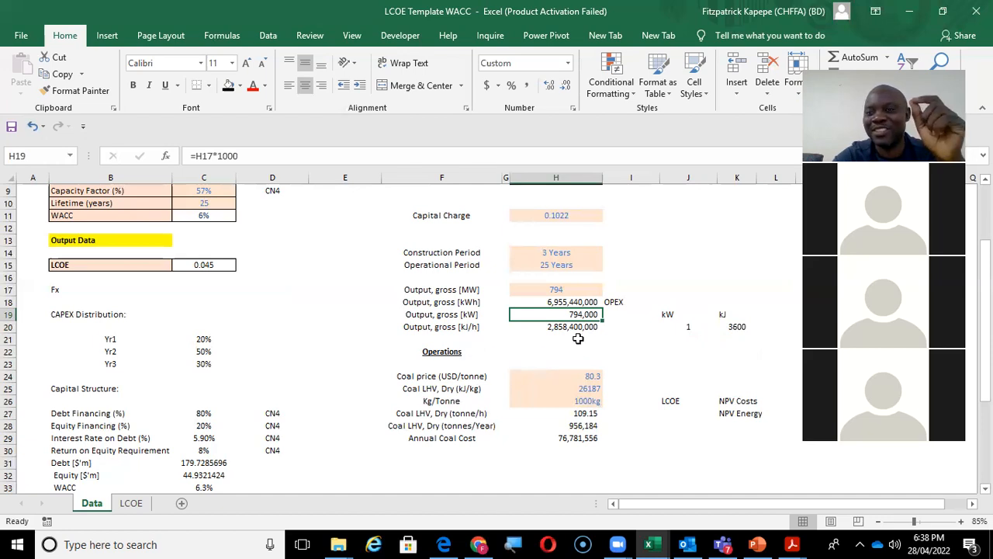
click(456, 312)
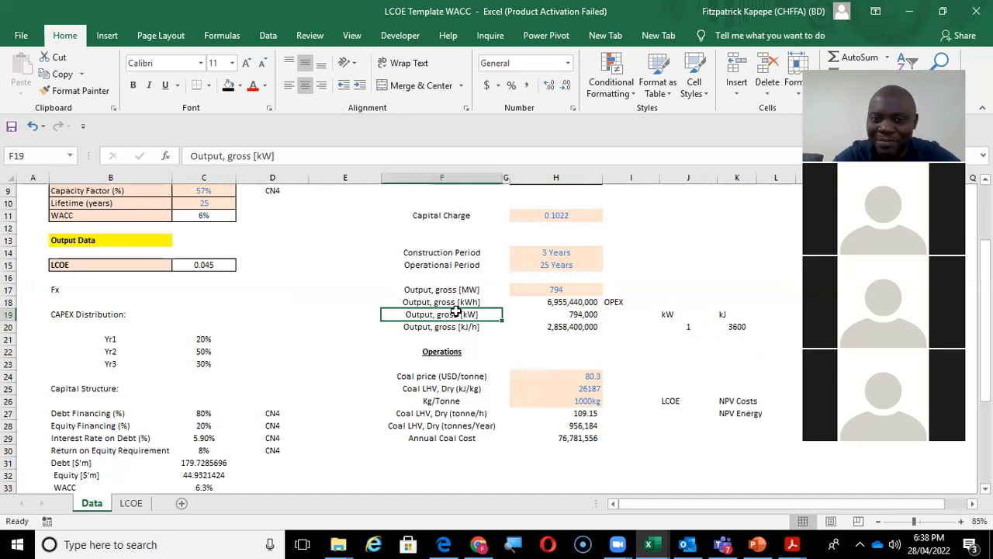
click(561, 329)
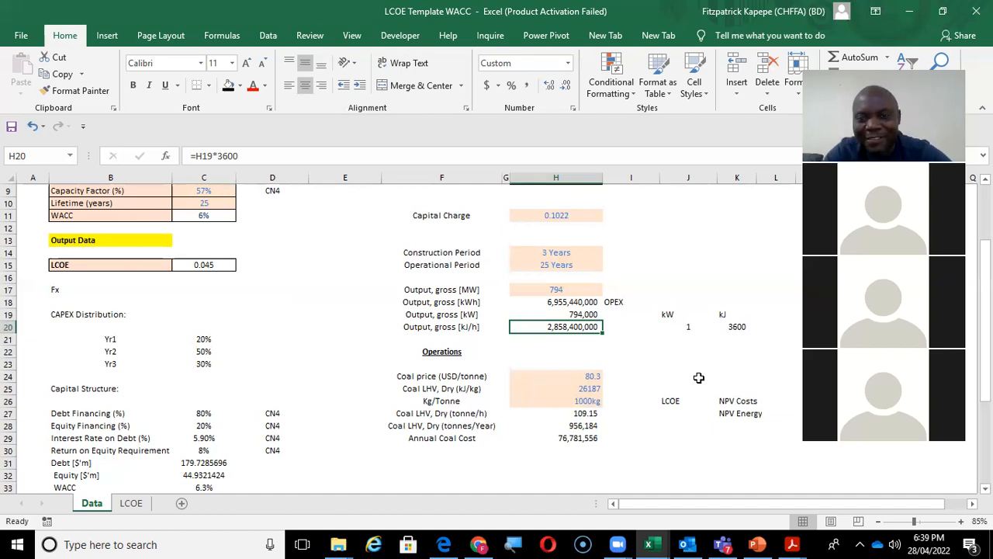
key(Left)
key(Left)
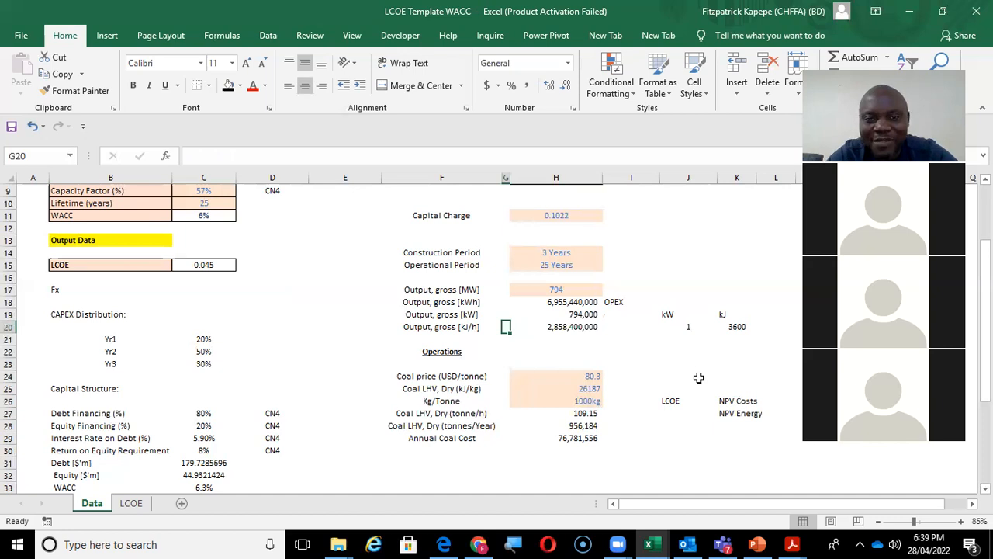
key(Right)
key(Right)
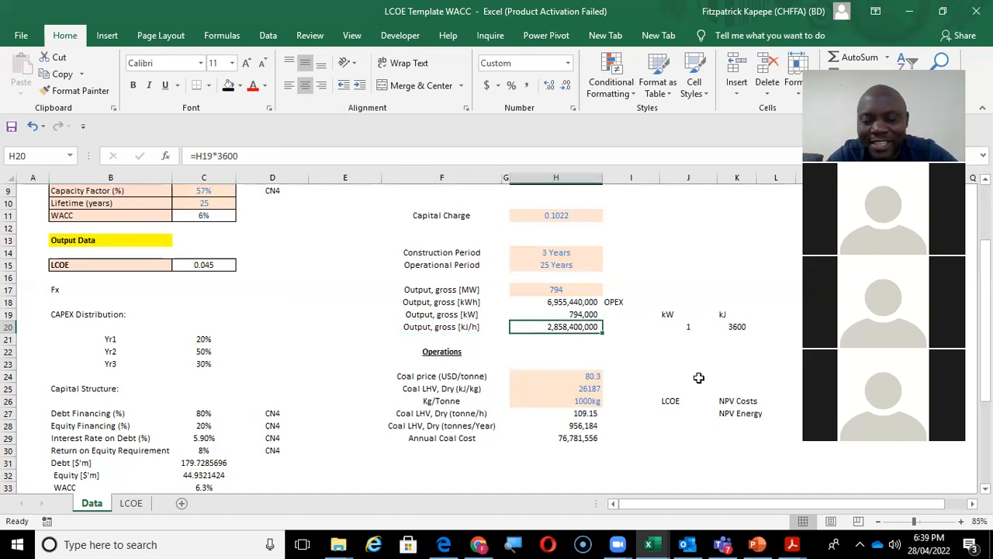
Examine the Coal price (USD/tonne) input in H24 and switch to the China baseline coal-fired power plant paper in Chrome.
key(Down)
key(Down)
key(Down)
key(Down)
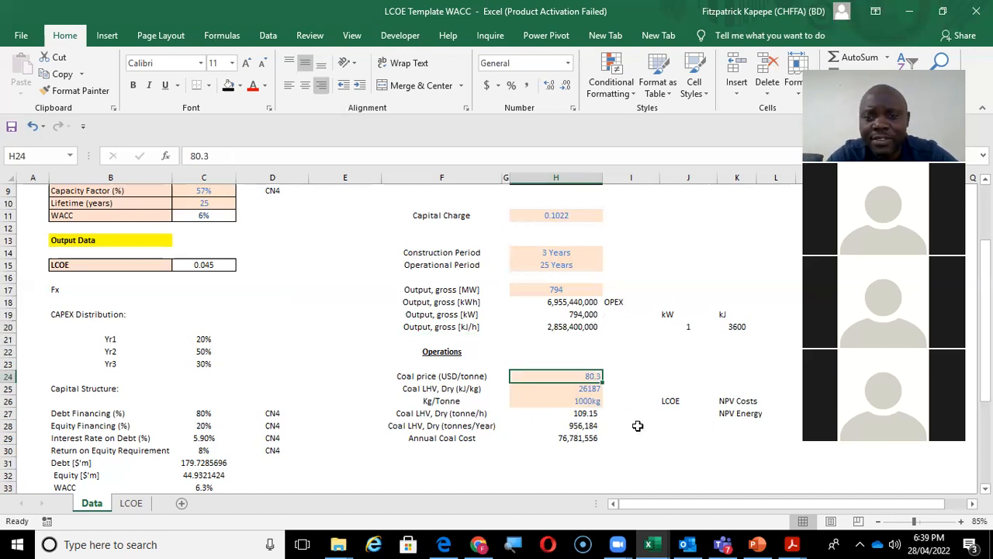
click(614, 374)
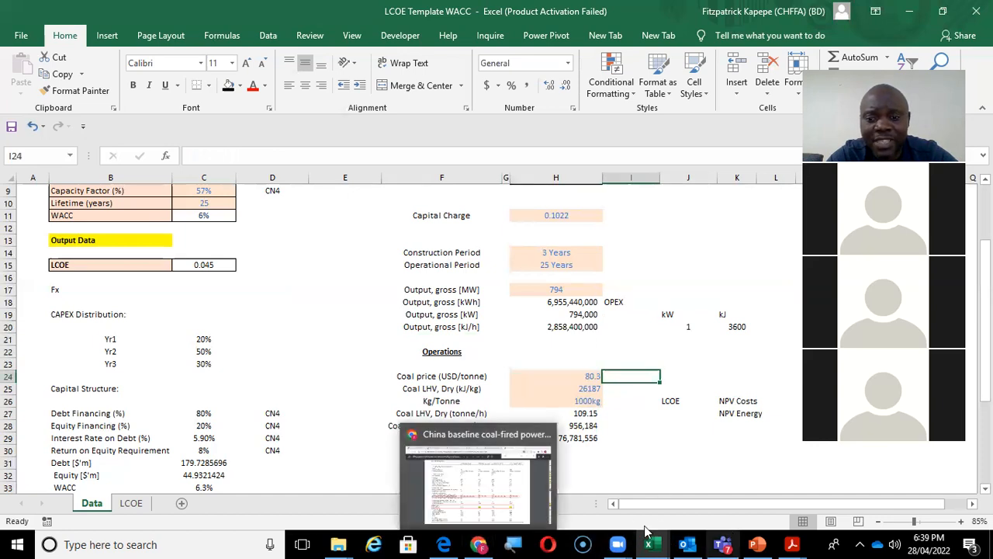
mouse_move(478, 544)
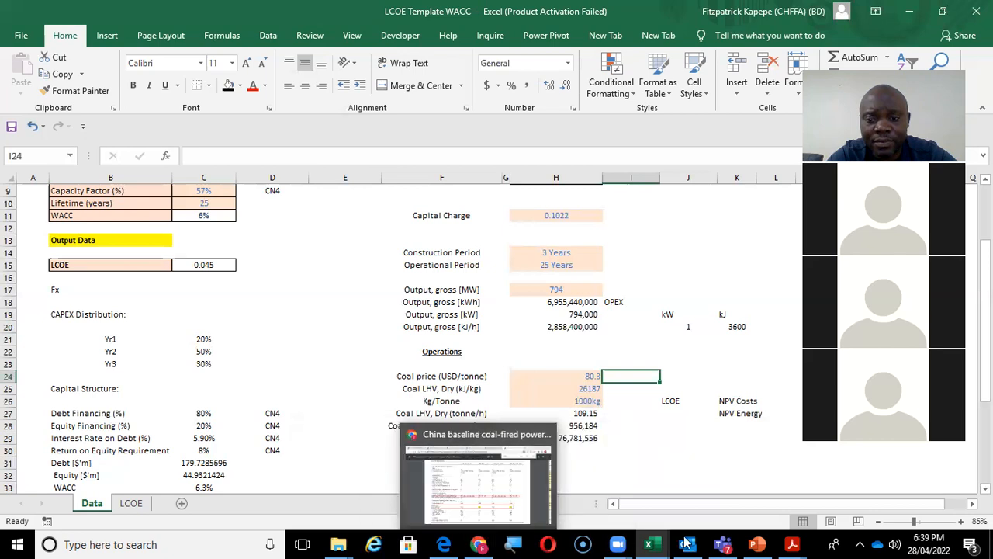
click(477, 518)
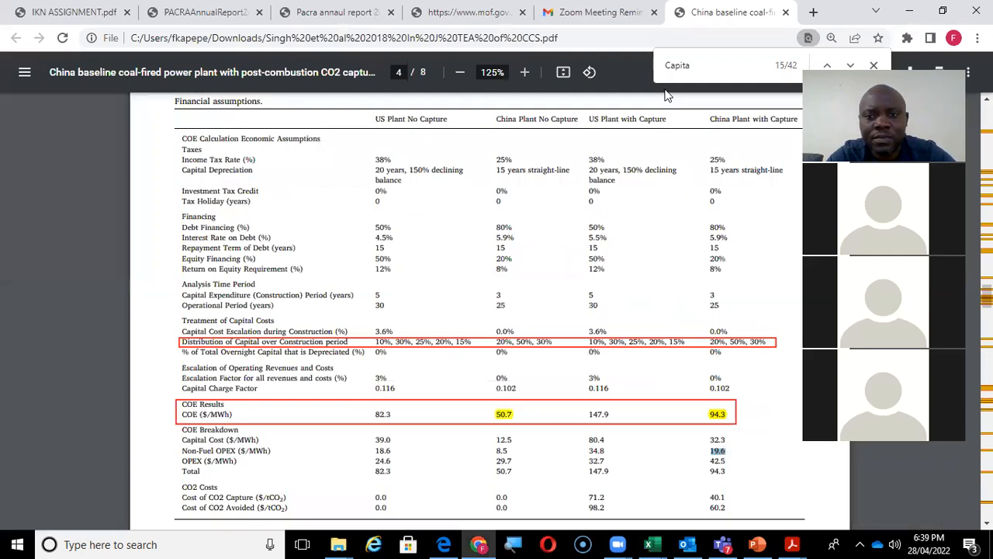
Glance at the IKN ASSIGNMENT brief, and locate and highlight the China (CN1) coal price in Table 3 of the paper.
click(94, 16)
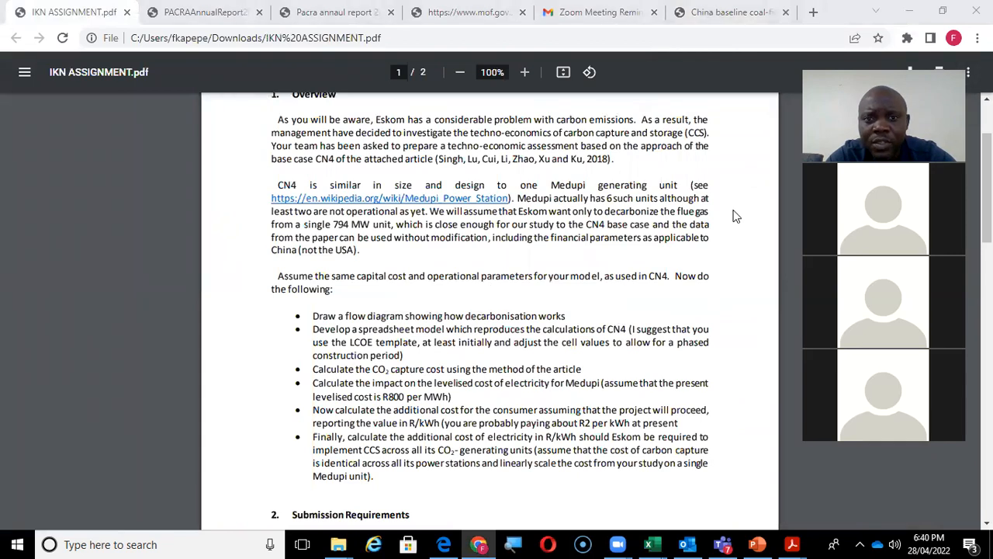
click(746, 17)
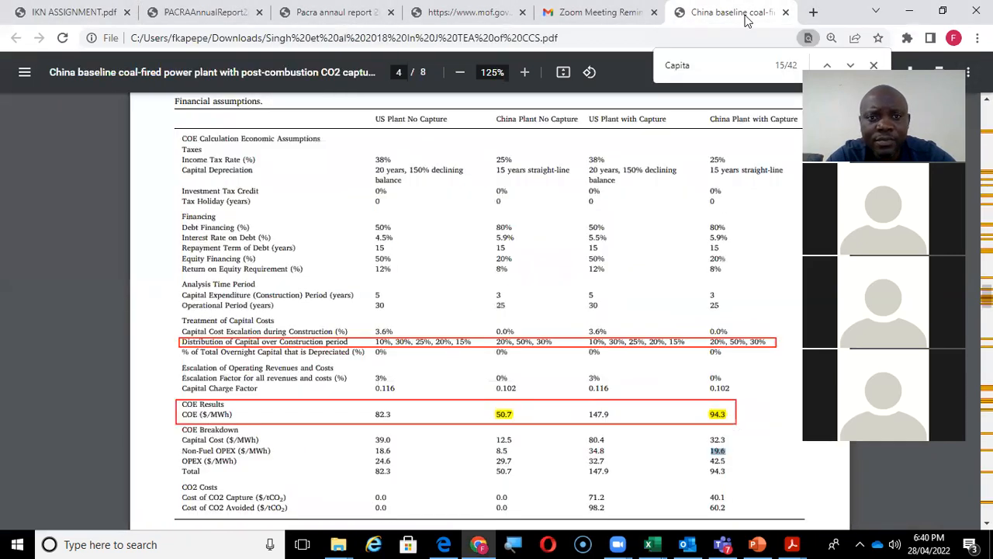
scroll(489, 310, up, 2)
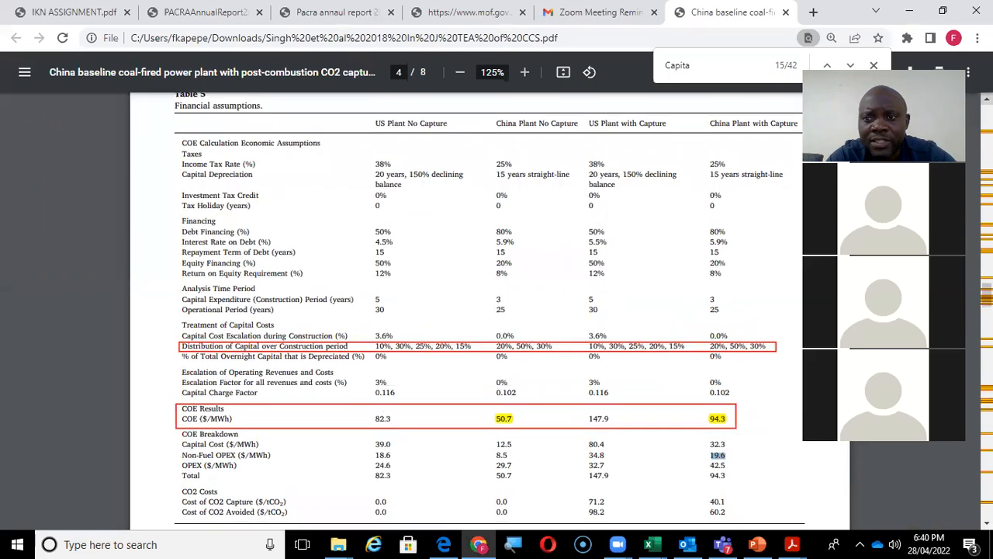
scroll(489, 310, up, 5)
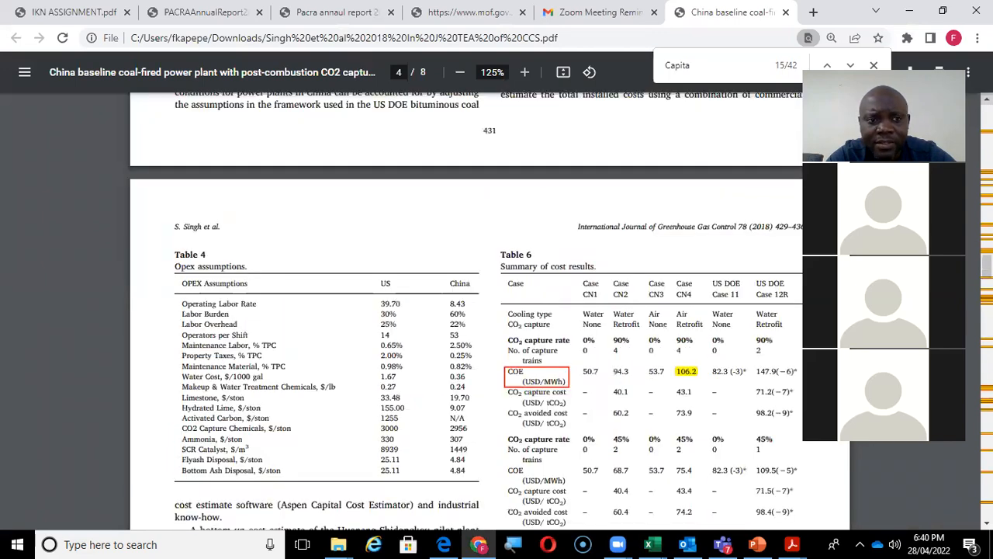
scroll(489, 311, up, 3)
scroll(489, 310, up, 9)
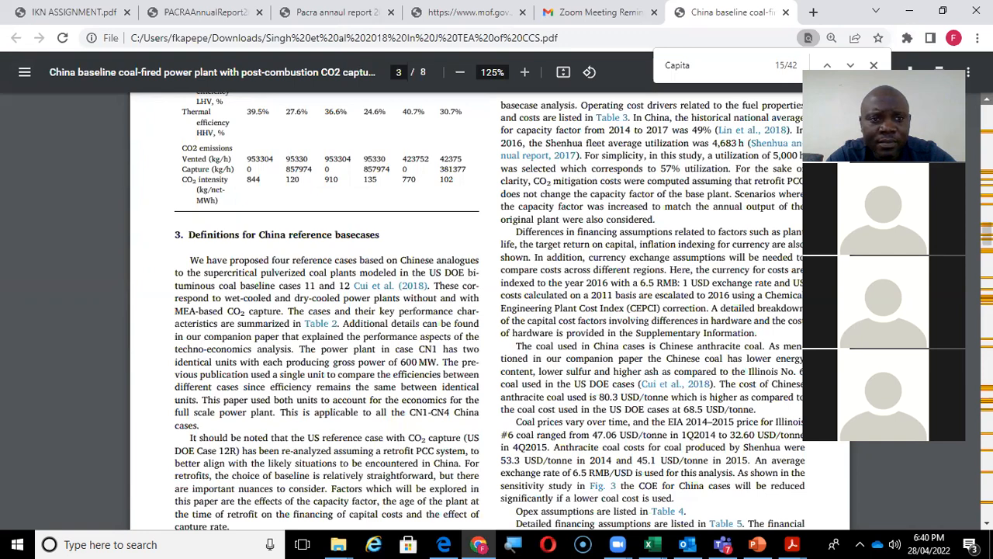
scroll(489, 311, up, 6)
scroll(712, 237, up, 1)
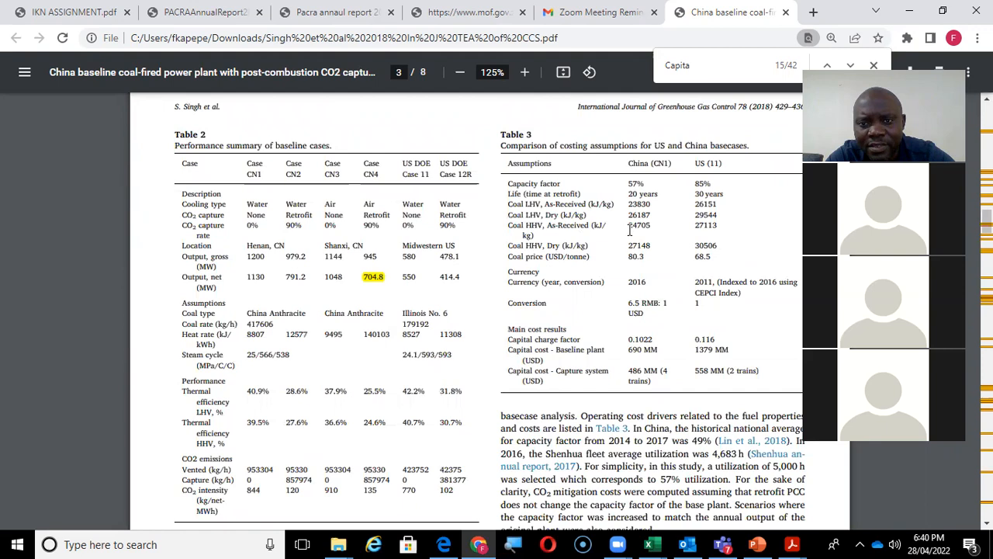
drag(627, 257, 649, 257)
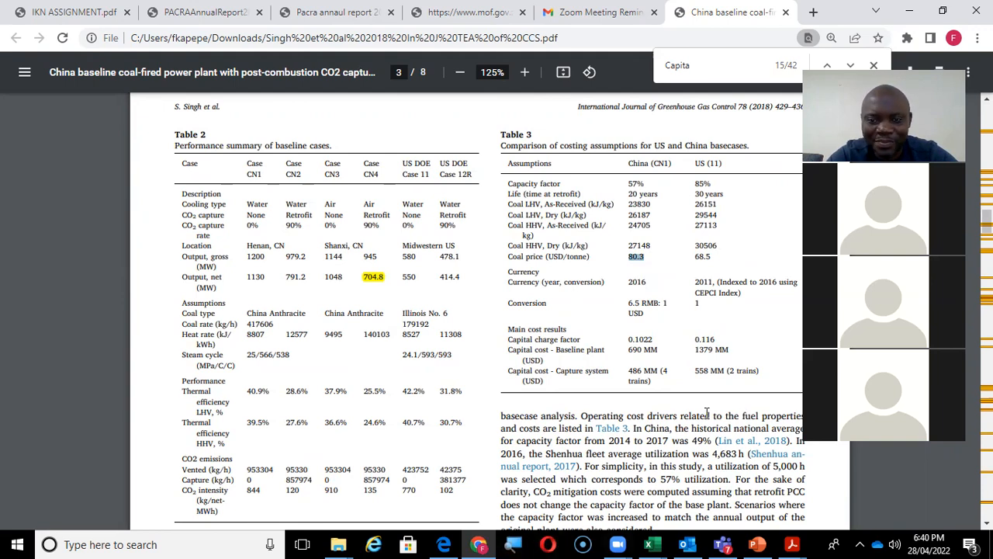
Return to the LCOE Template WACC workbook in Excel and check the Coal price (USD/tonne) input in H24 against the paper.
key(alt+Tab)
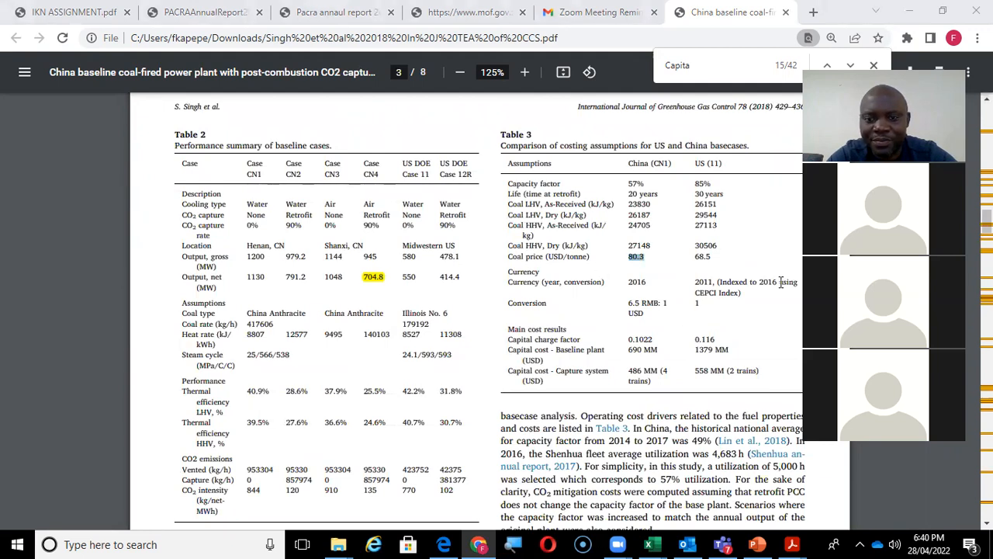
key(alt+Tab)
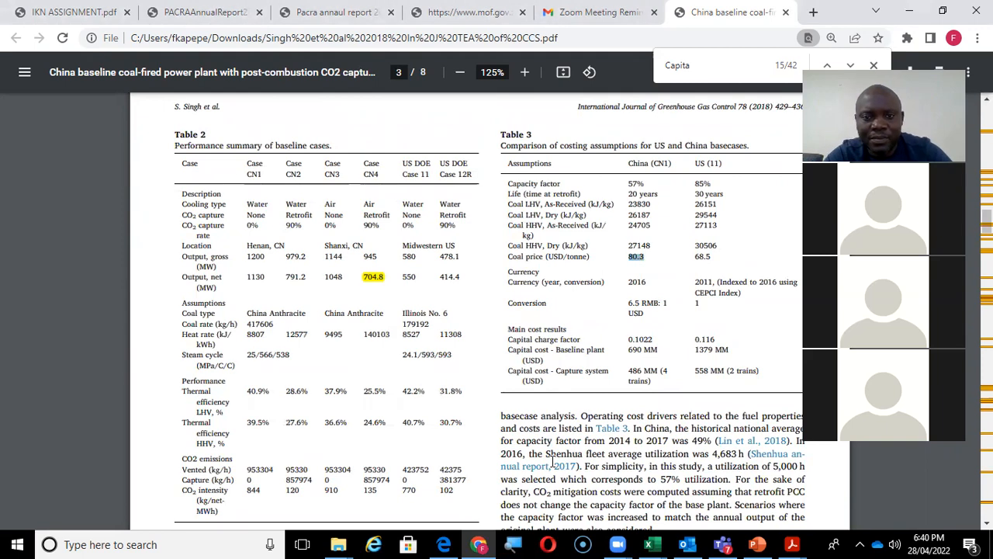
mouse_move(653, 541)
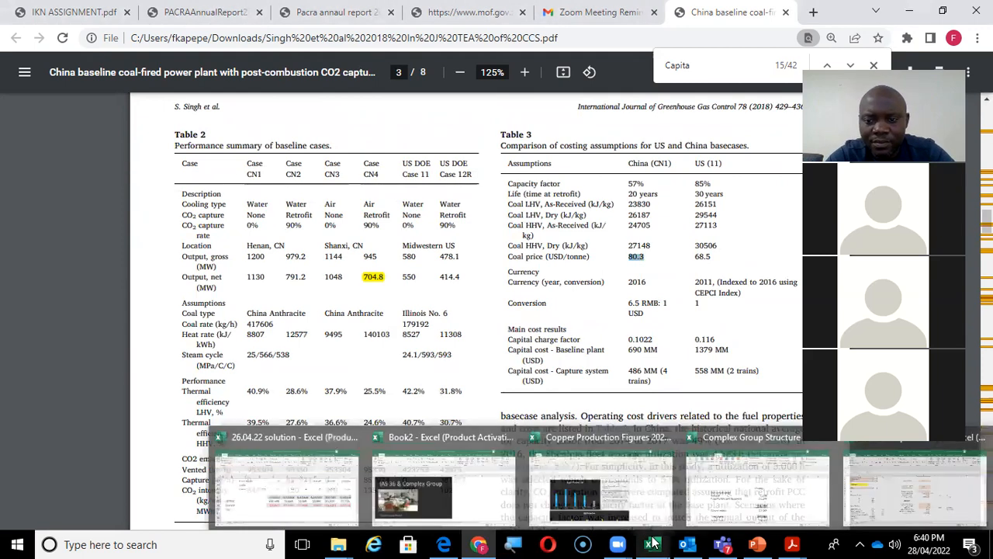
click(907, 486)
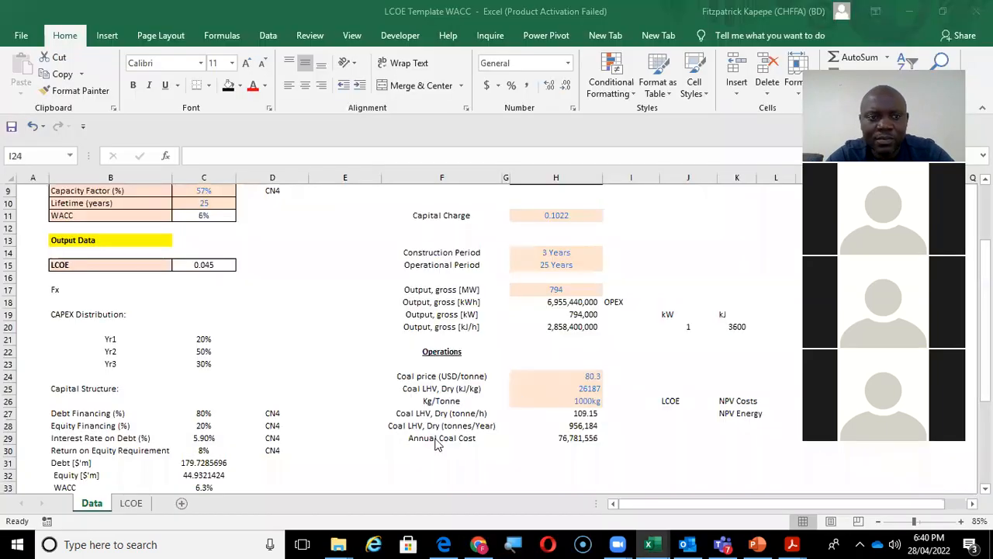
click(365, 254)
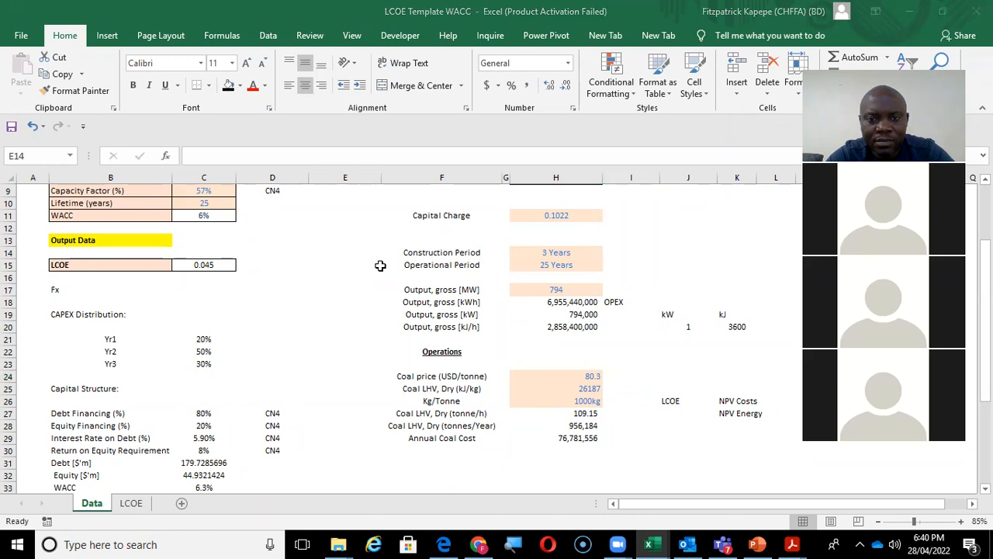
double_click(591, 376)
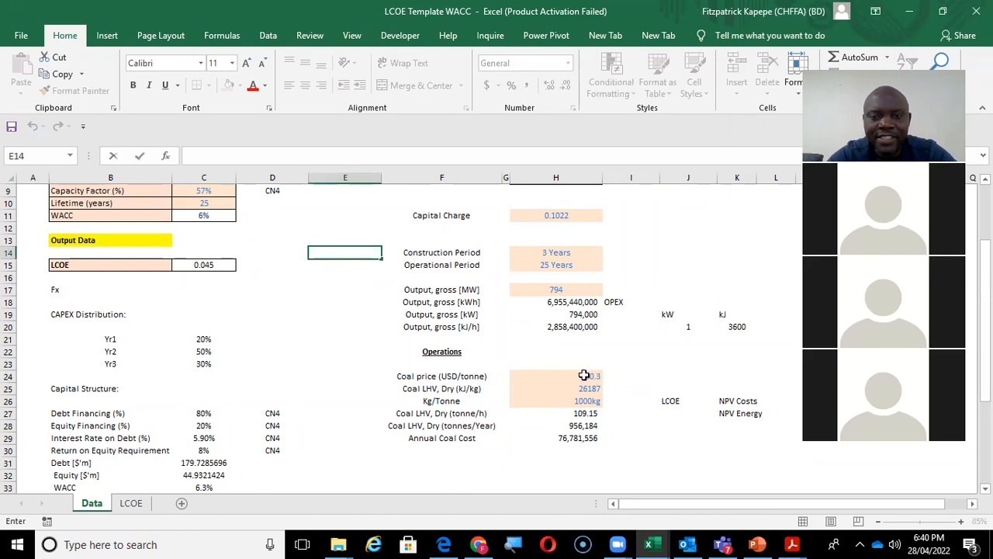
click(588, 377)
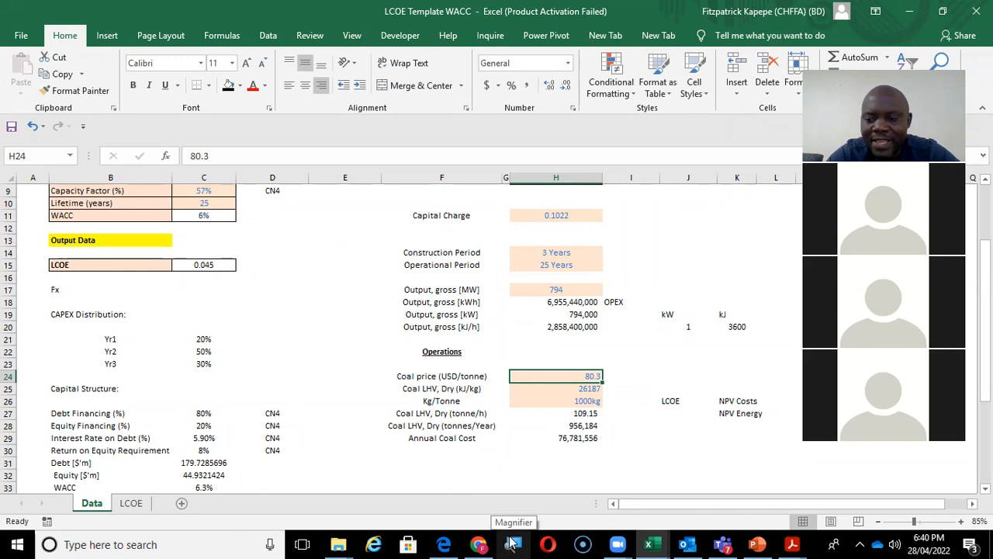
Note CN4 as the source in I24 and I25, beside the coal price and Coal LHV, Dry (kJ/kg) inputs.
key(Down)
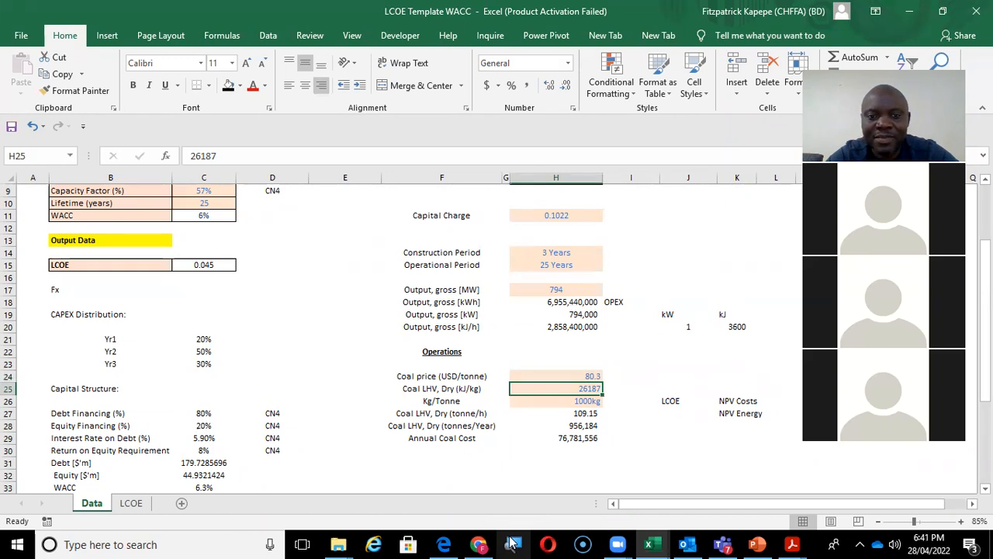
key(Left)
key(Left)
key(Right)
key(Right)
key(Right)
key(Right)
key(Left)
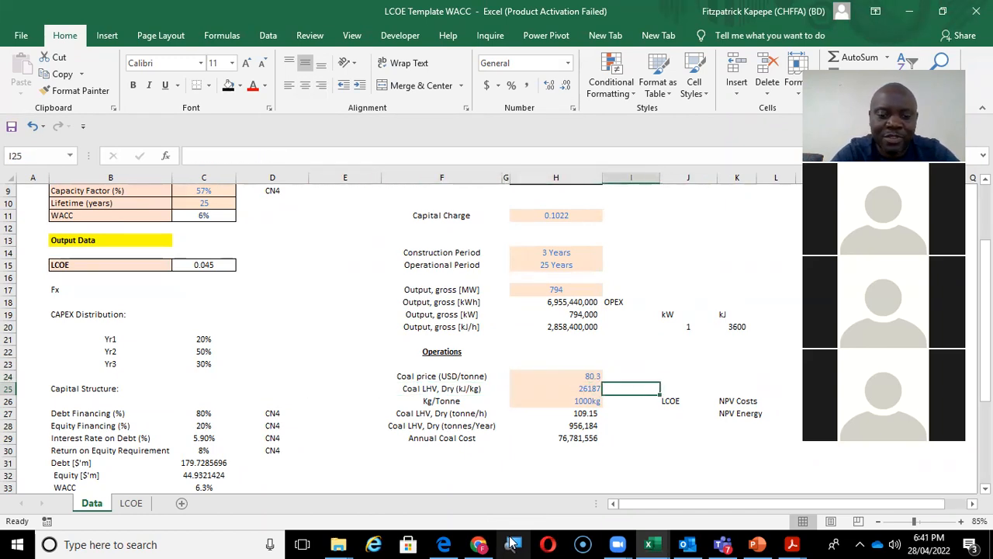
key(Up)
key(shift+Down)
text(CN4)
key(ctrl+Return)
key(Down)
key(Left)
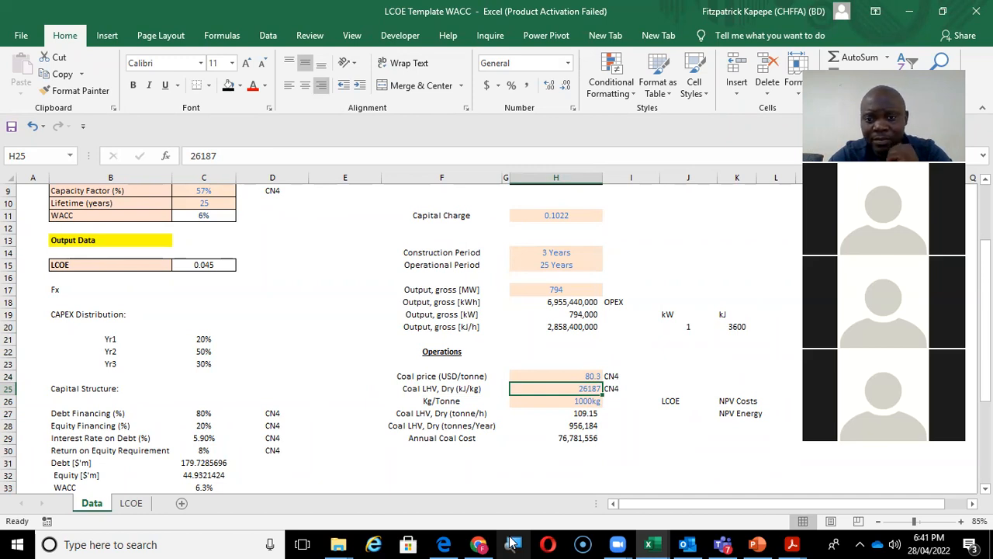
Examine the Operations rows from Coal price (USD/tonne) through Coal LHV, Dry (tonne/h), including the Kg/Tonne input in H26.
key(Left)
key(Right)
key(Left)
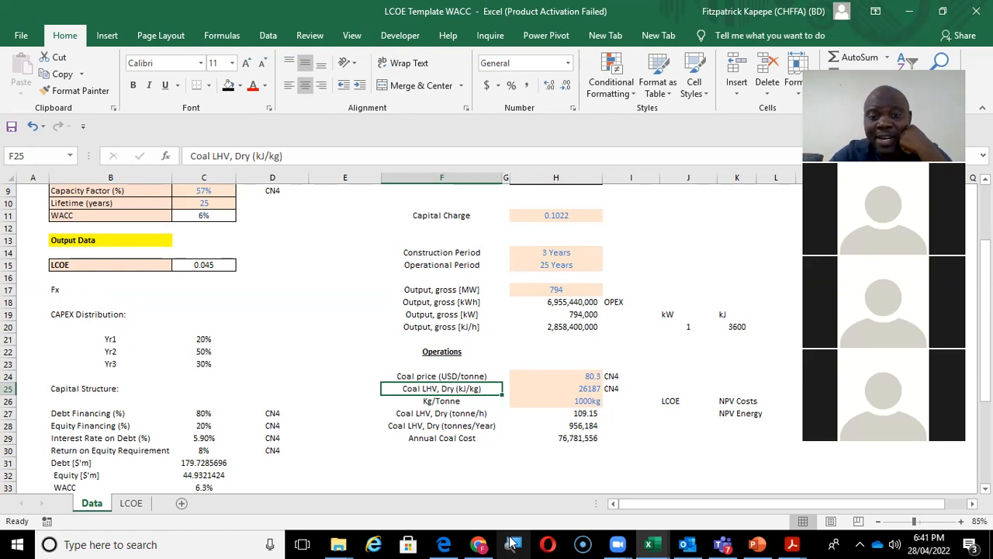
key(Up)
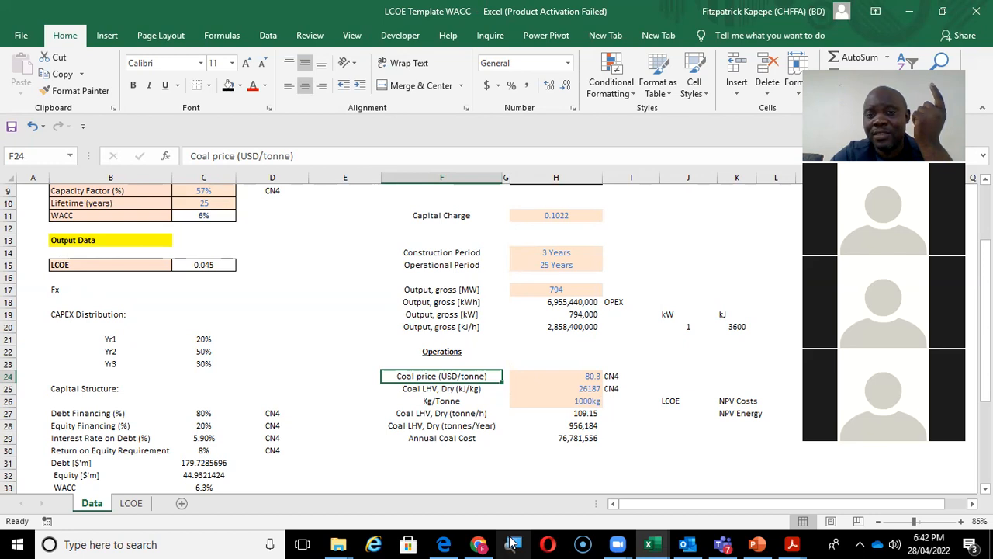
key(Down)
key(Down)
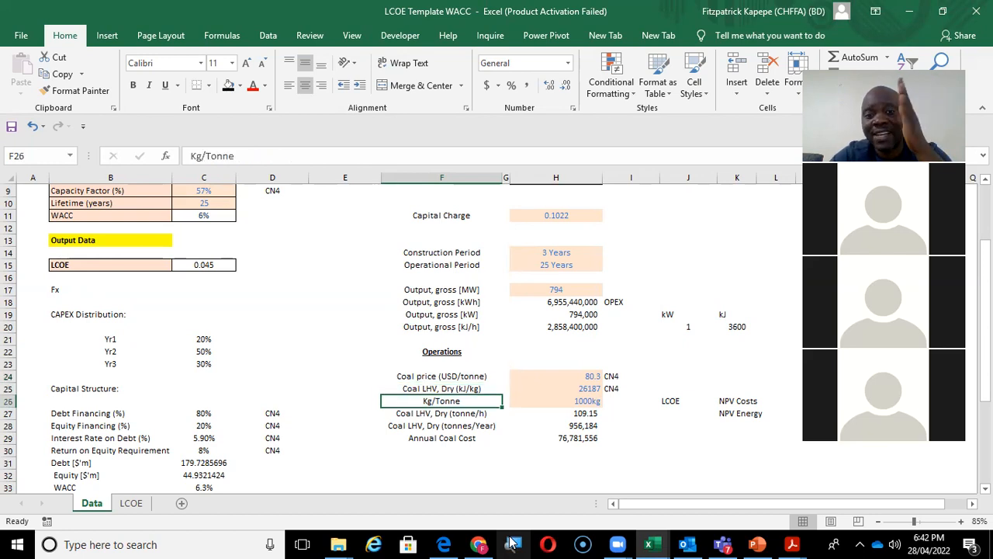
key(Right)
key(Right)
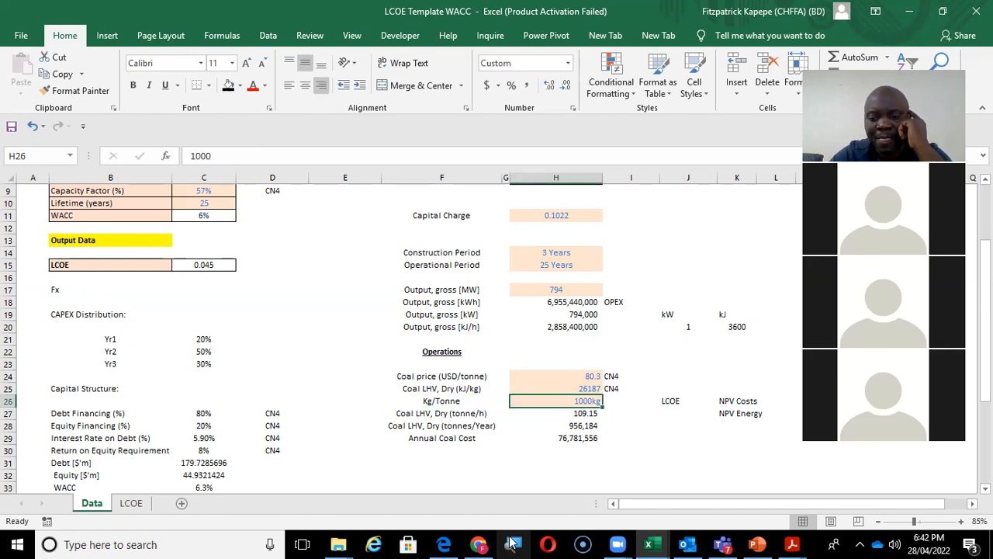
key(Left)
key(Left)
key(Down)
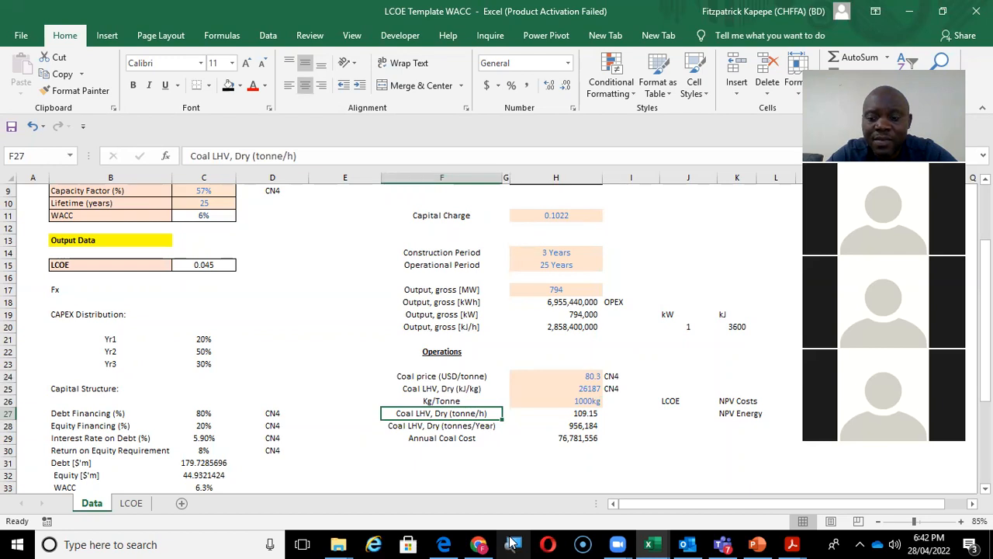
Compare the coal price per tonne in row 24 with the coal heating value per kilogram in row 25.
key(Up)
key(Up)
key(Up)
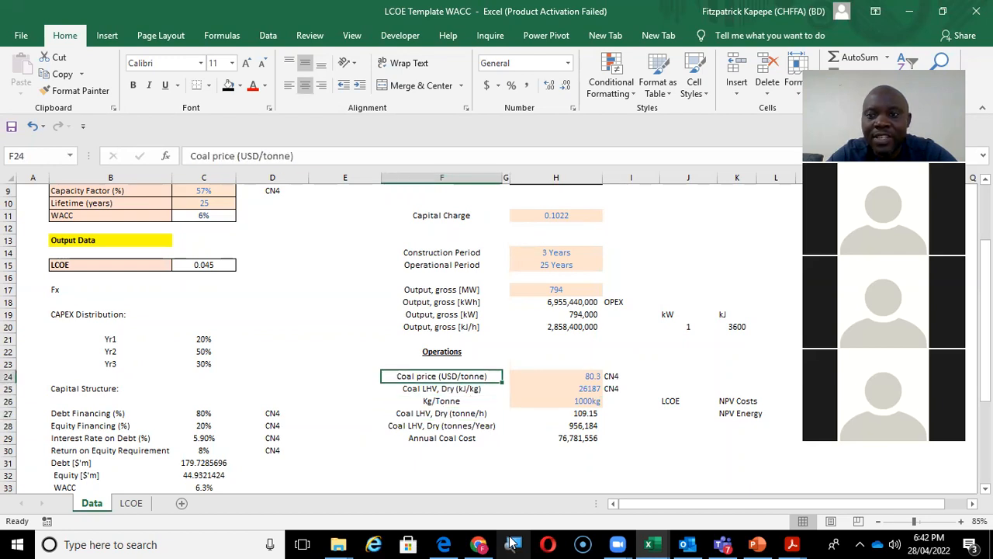
key(Up)
key(Down)
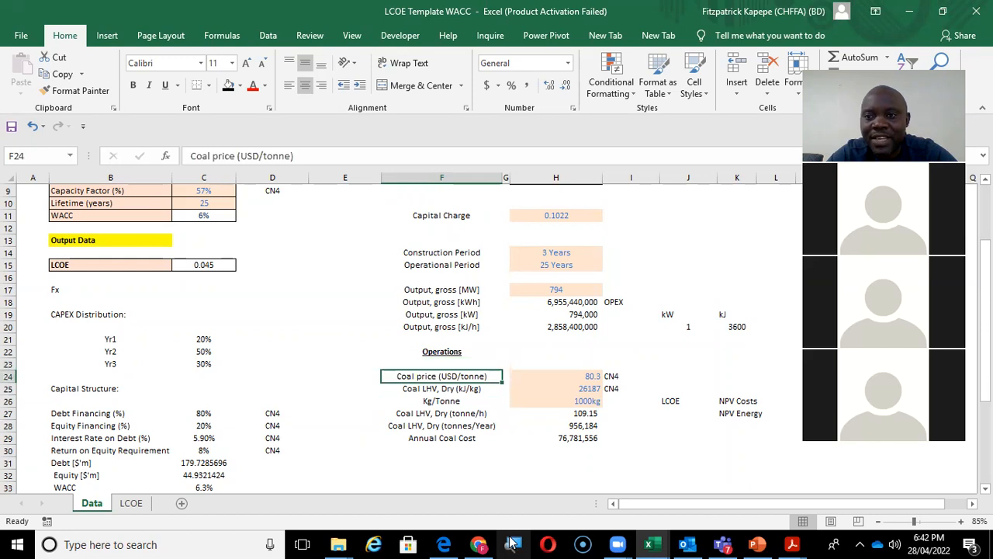
key(Down)
key(Up)
key(Down)
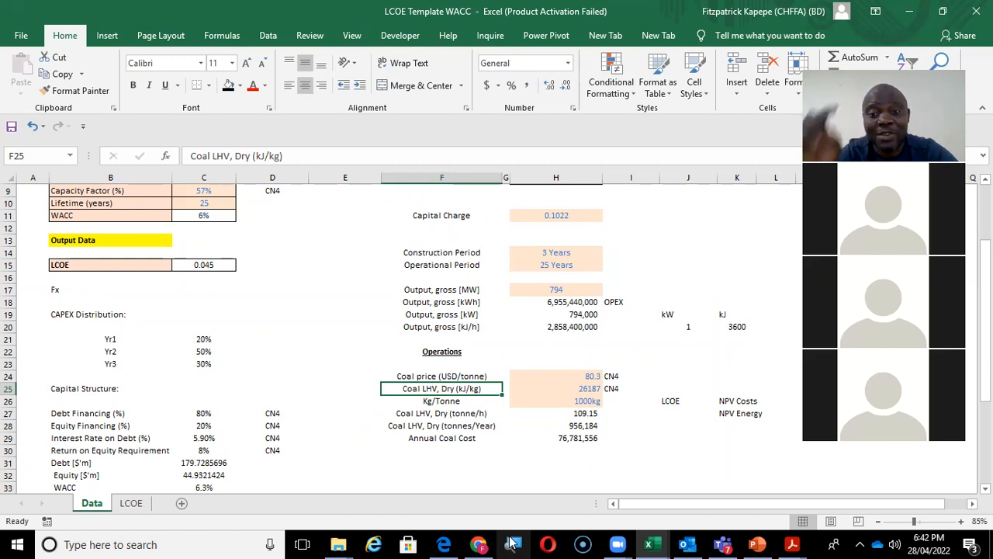
key(Right)
key(Right)
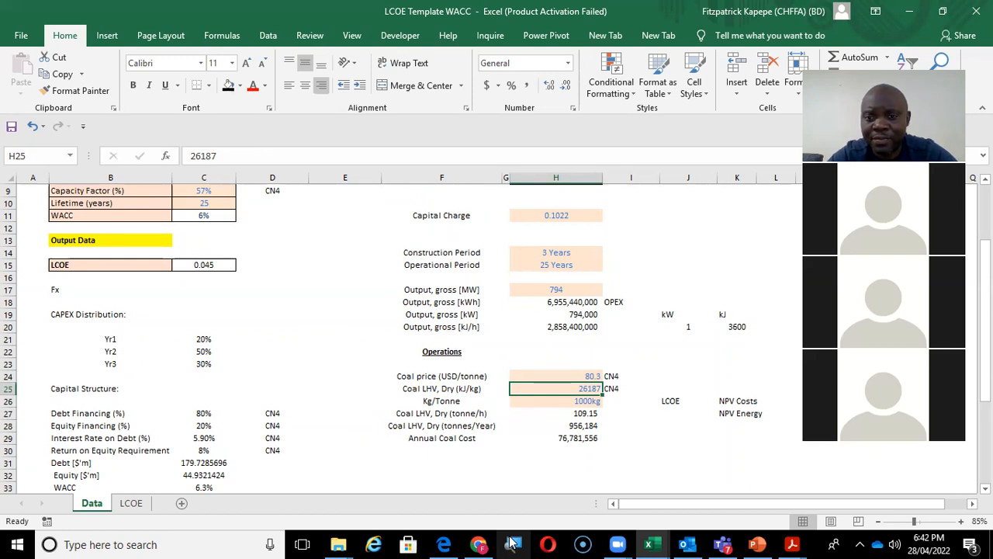
key(Up)
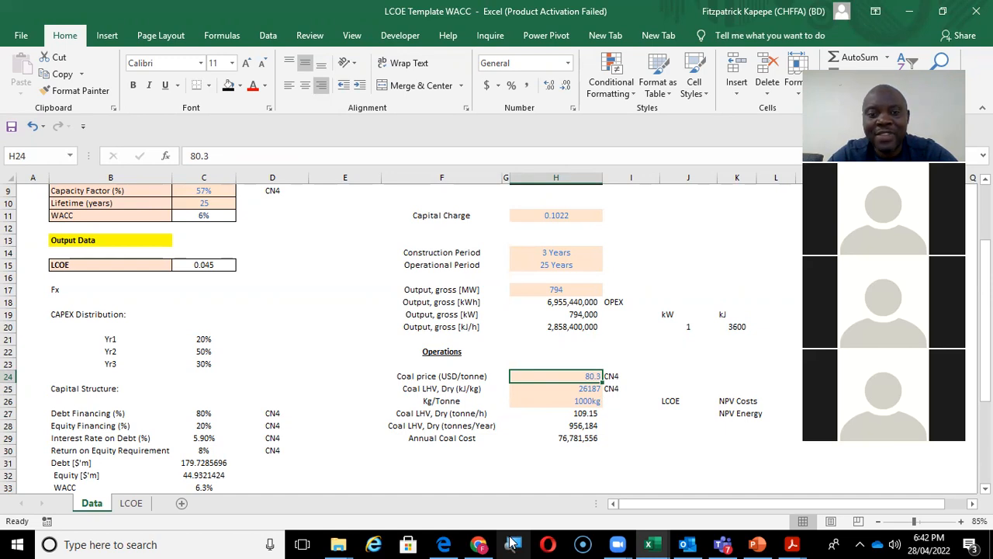
key(Down)
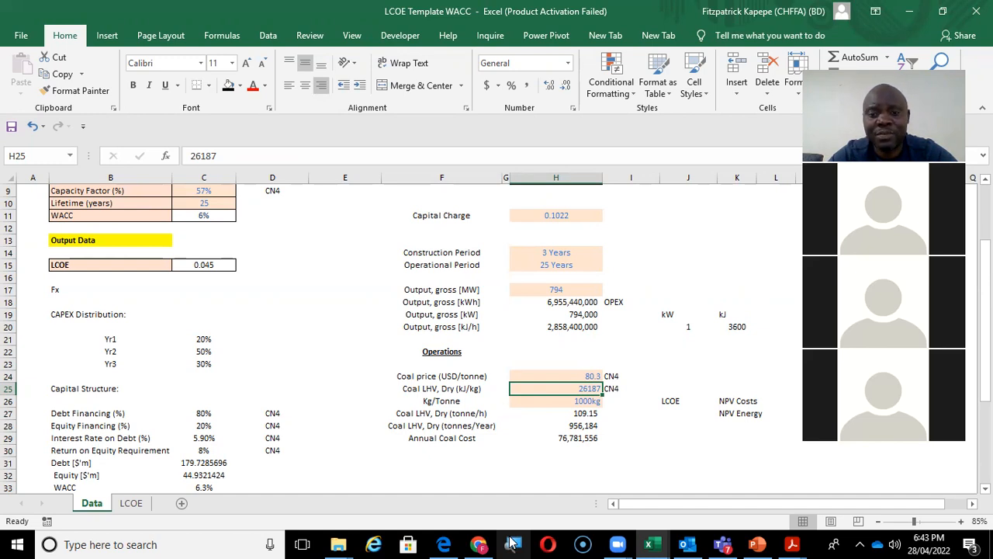
key(Up)
key(Down)
key(Left)
key(Right)
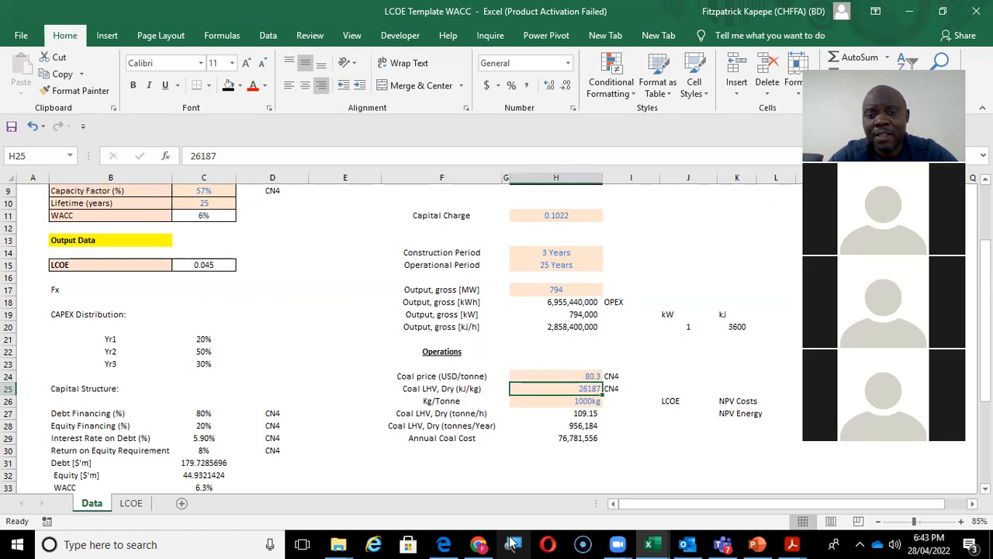
Check the Kg/Tonne input in H26 and inspect the cell references in the Coal LHV, Dry (tonne/h) formula in H27.
key(Down)
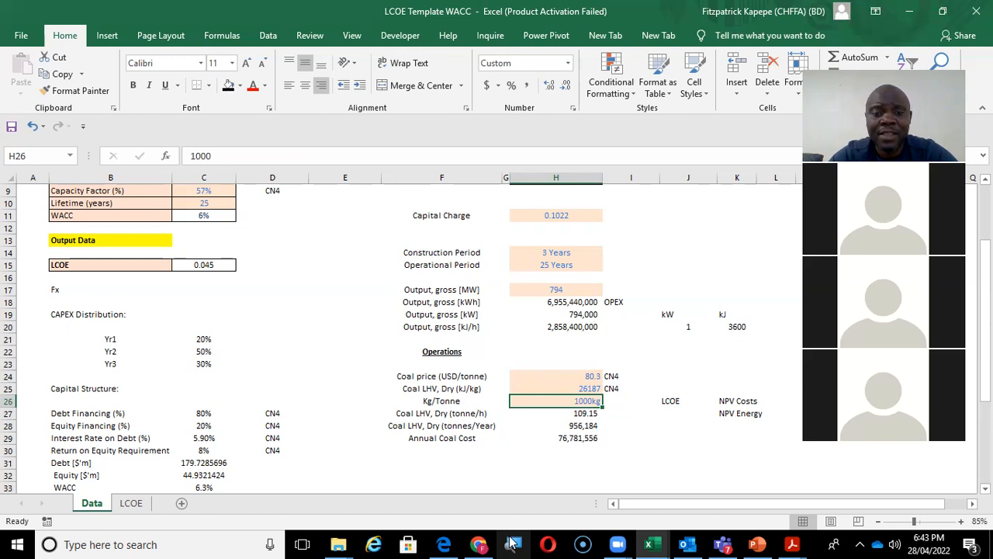
key(Left)
key(Left)
key(Down)
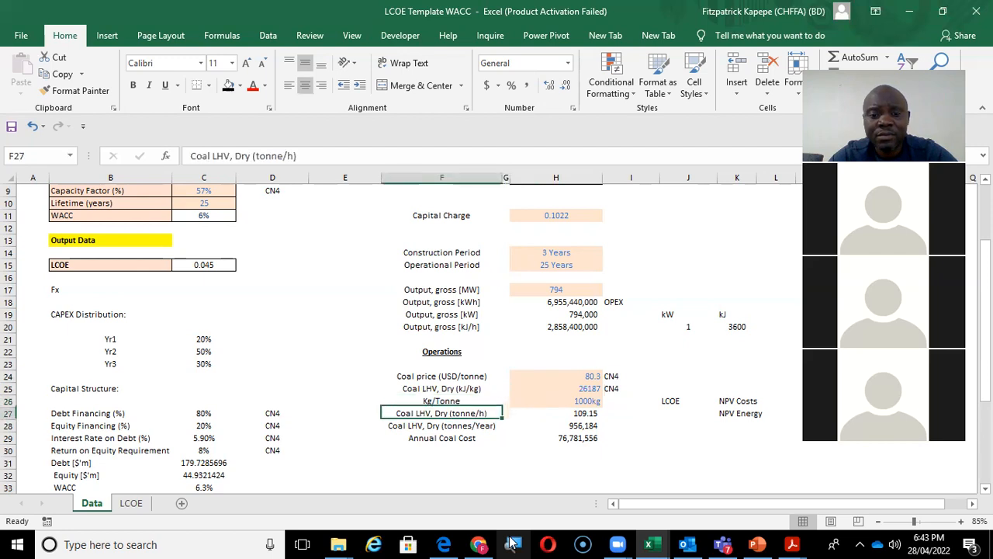
key(Right)
key(Right)
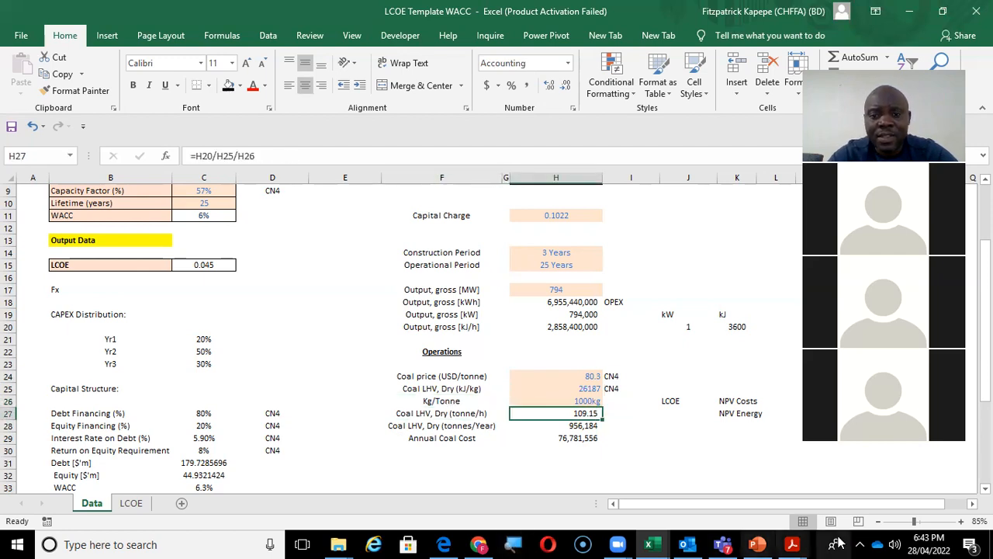
double_click(579, 415)
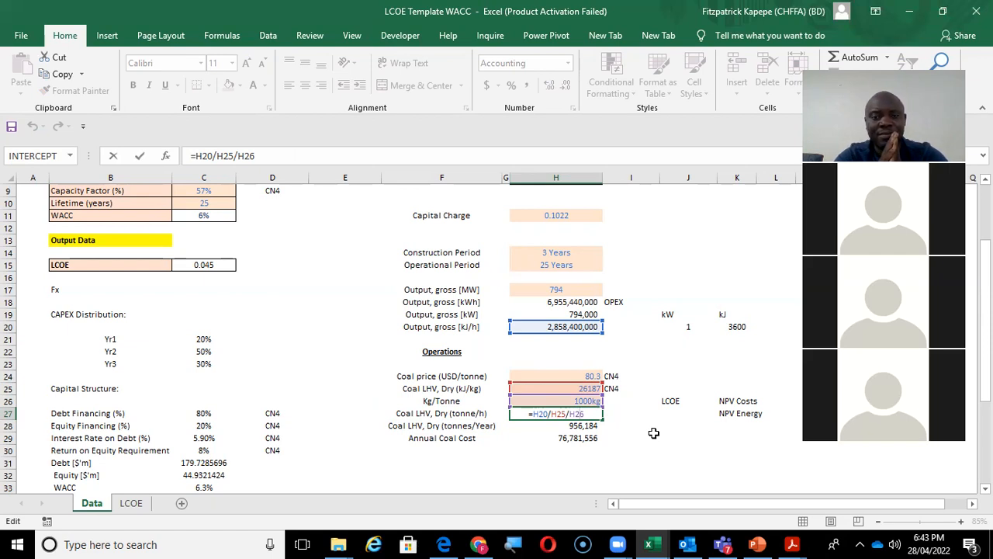
key(Return)
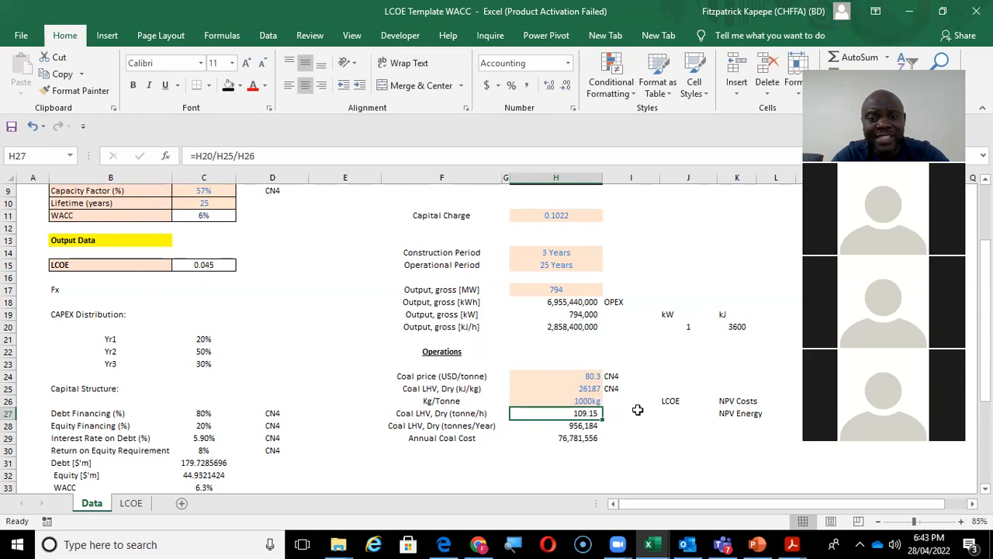
Trace the inputs of the H27 formula through the gross output in H20, the coal LHV in H25 and Kg/Tonne in H26.
click(580, 327)
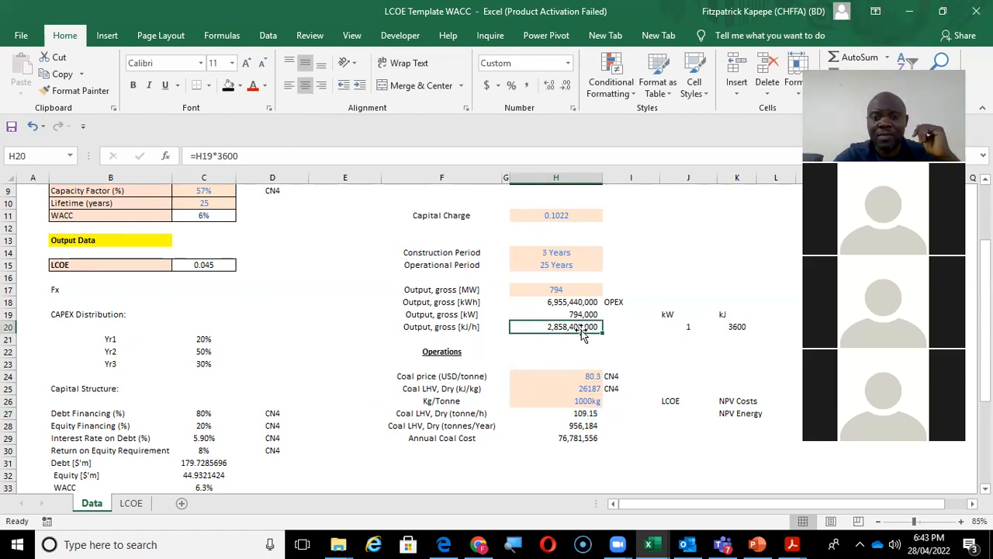
key(Down)
key(Down)
key(Down)
key(Down)
key(Down)
key(Down)
key(Down)
key(Up)
key(Up)
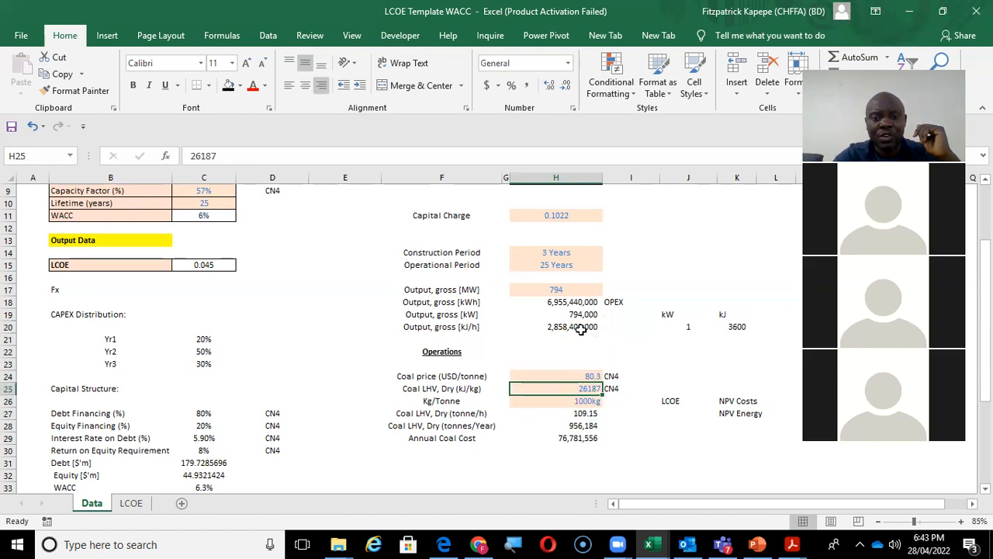
key(Down)
key(Up)
key(Up)
key(Down)
key(Down)
key(Down)
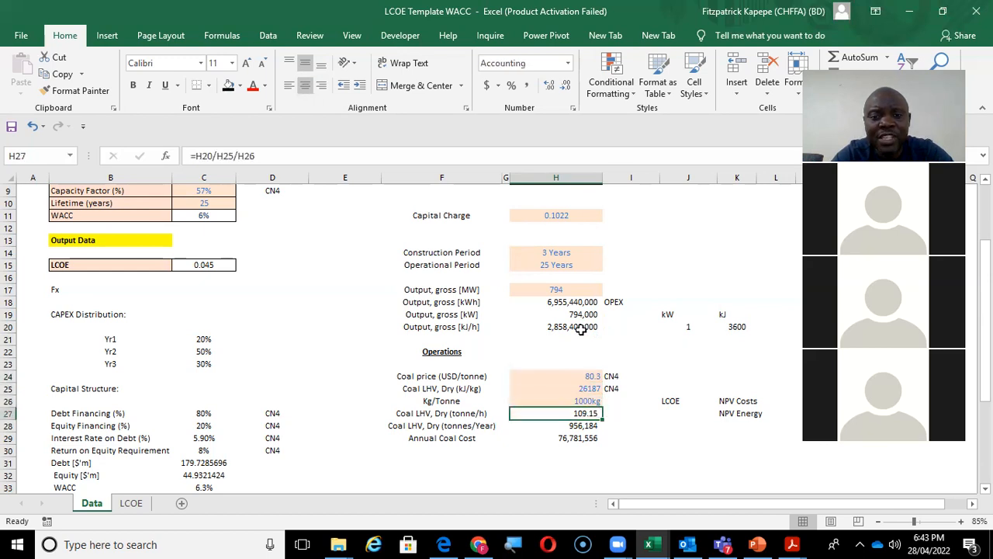
key(Left)
key(Left)
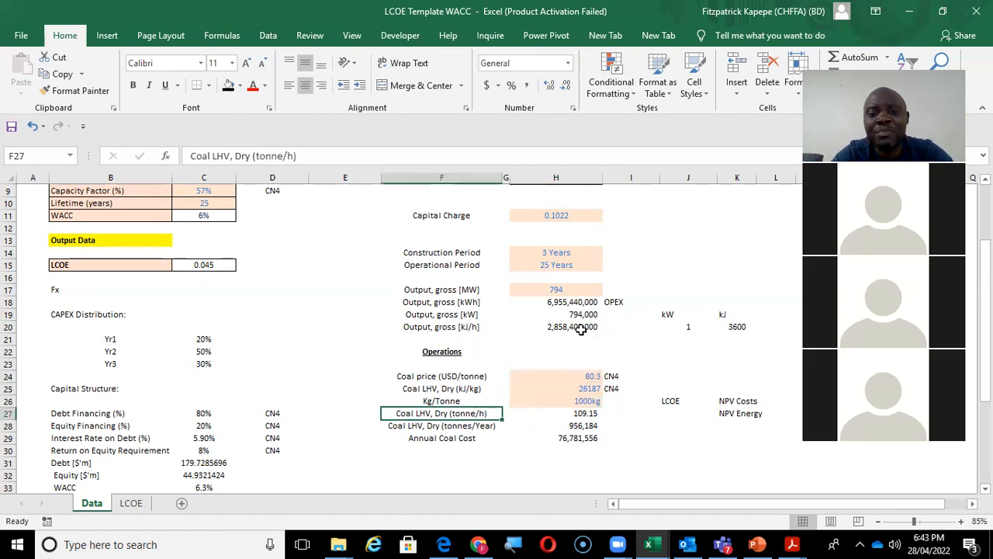
key(Right)
key(Right)
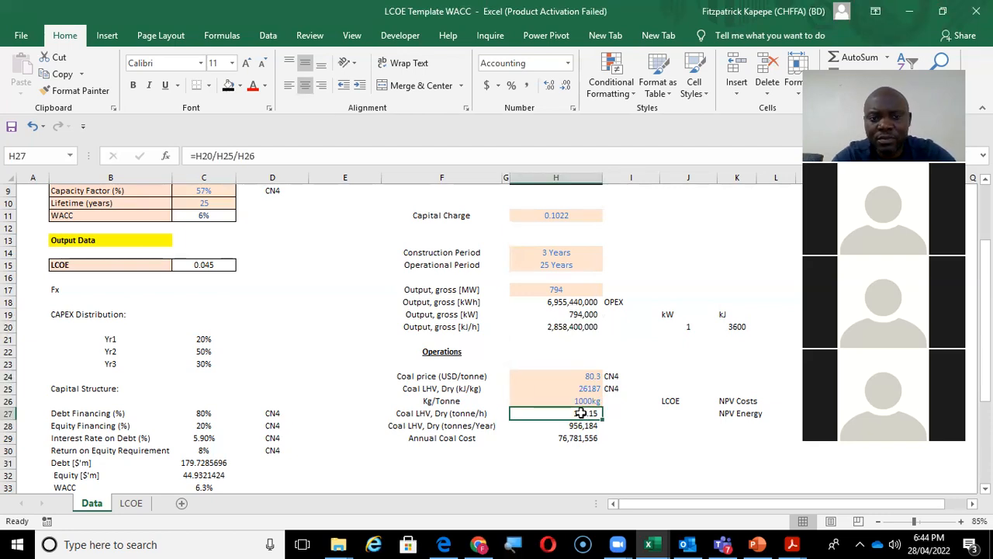
Replace the Coal LHV, Dry (tonne/h) formula in H27 with =H20/(H25/H26).
key(Delete)
text(=)
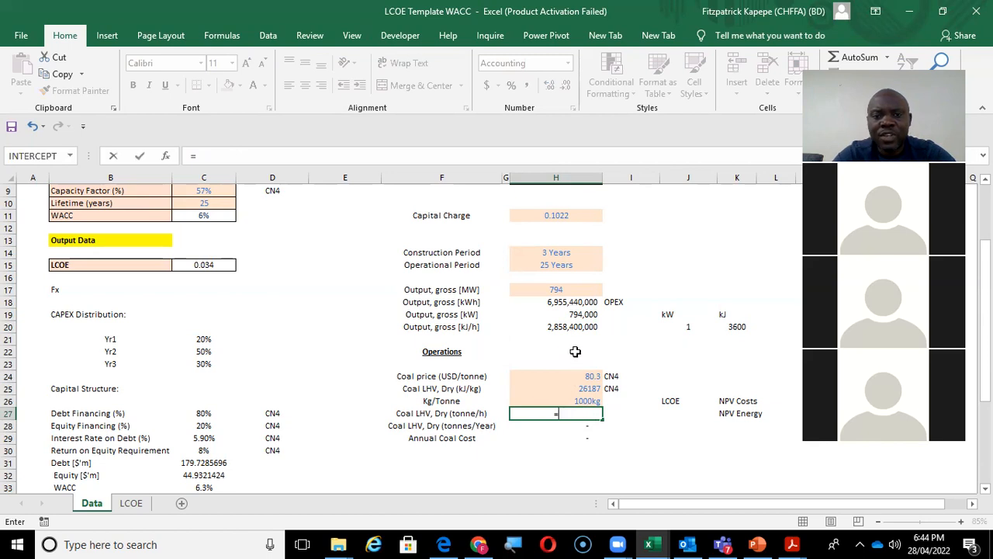
click(568, 326)
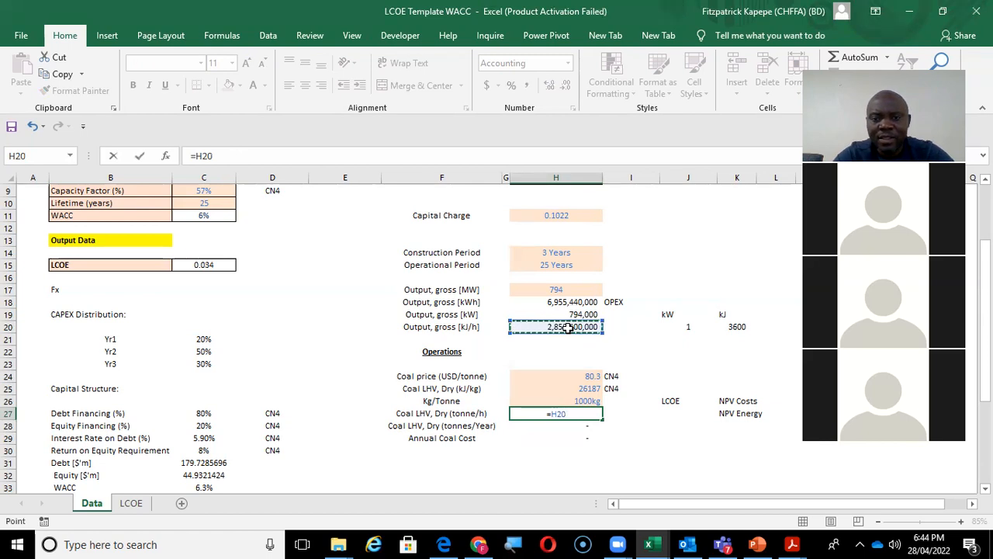
text(/)
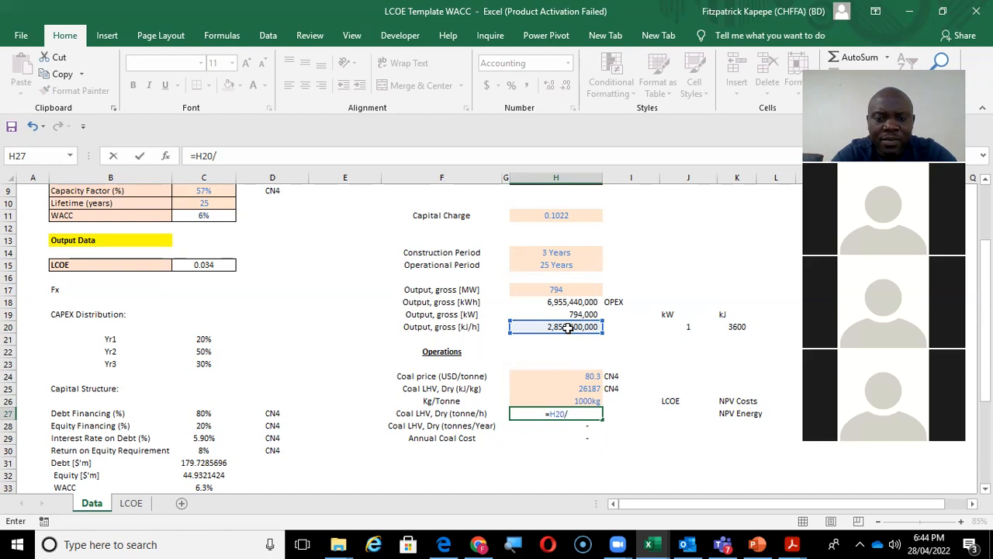
text(()
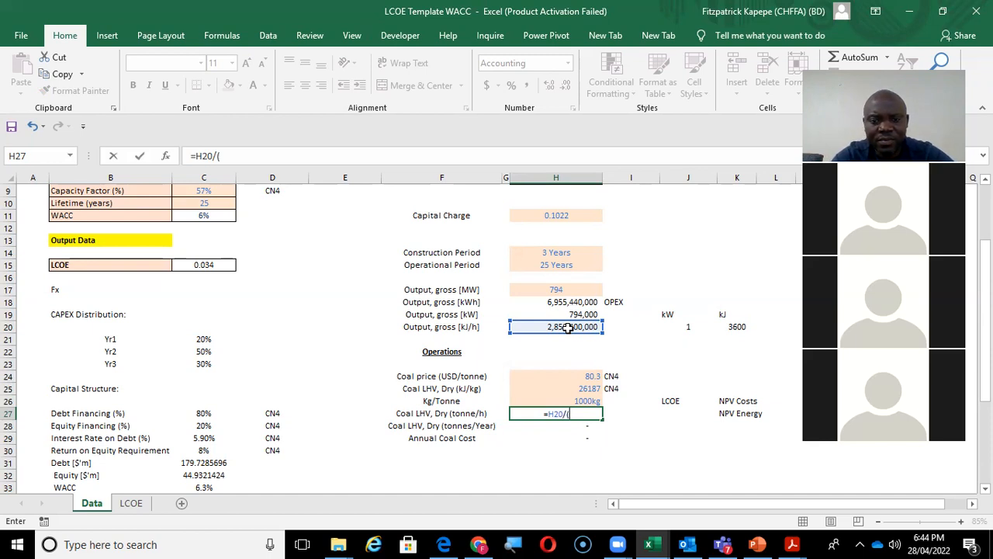
click(591, 388)
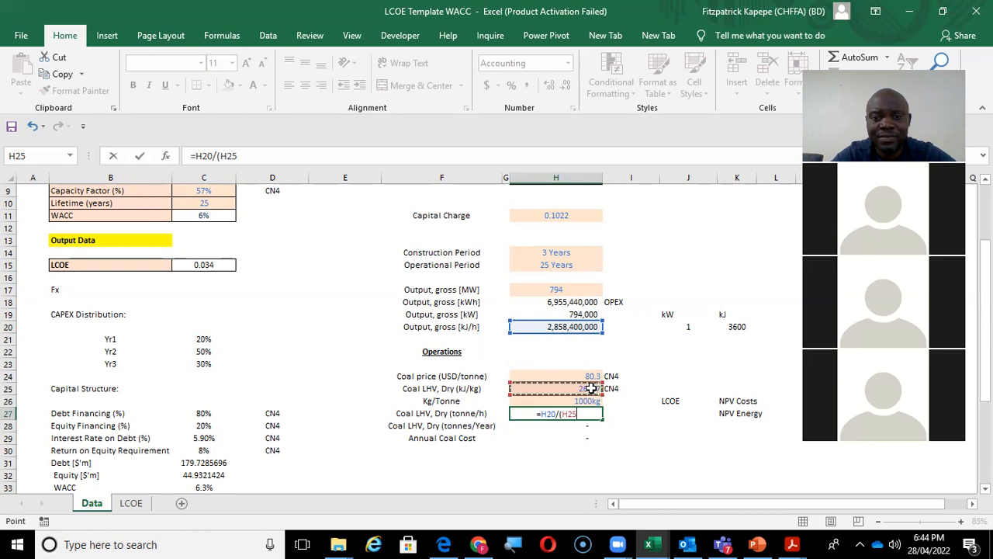
text(/)
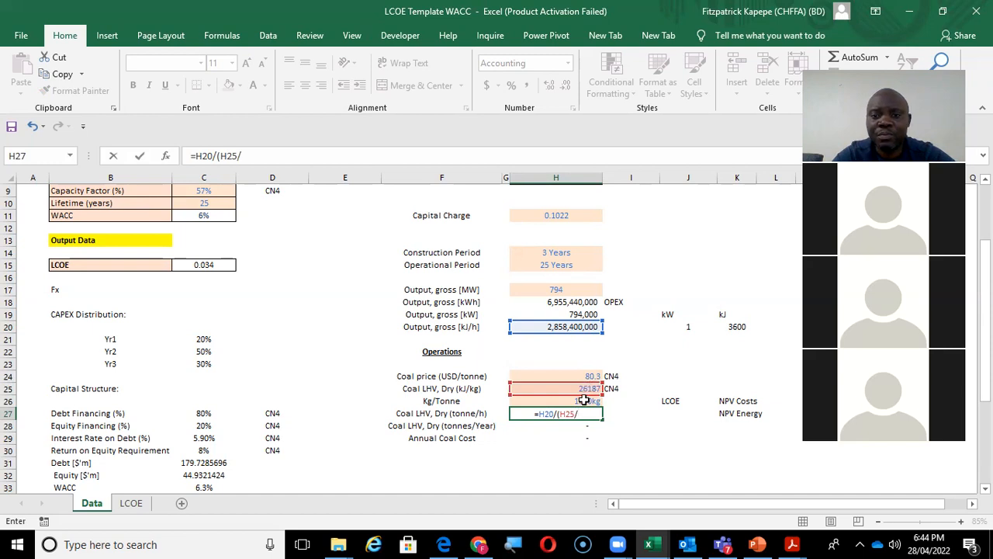
click(584, 399)
text())
key(Return)
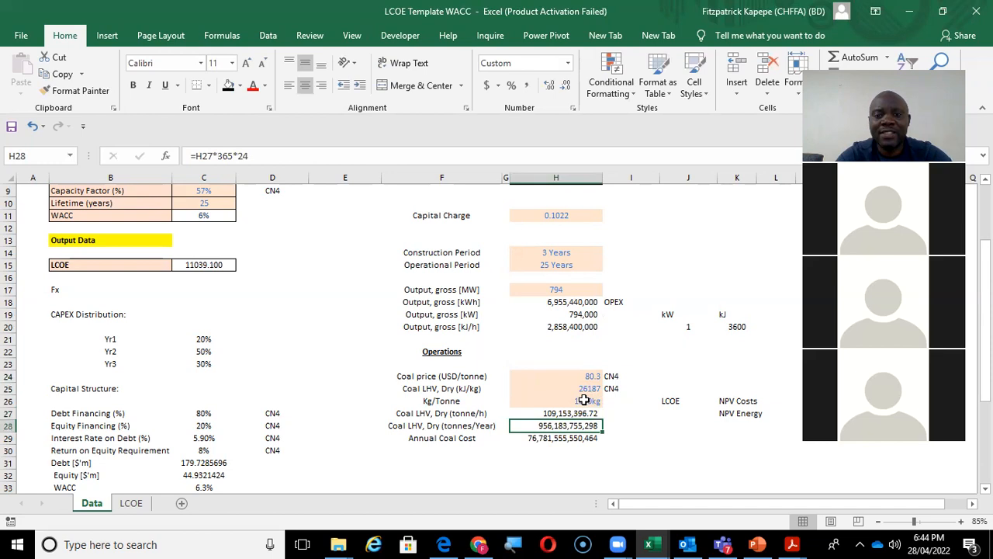
Remove the new Coal LHV, Dry (tonne/h) formula from H27 and restore it.
click(569, 412)
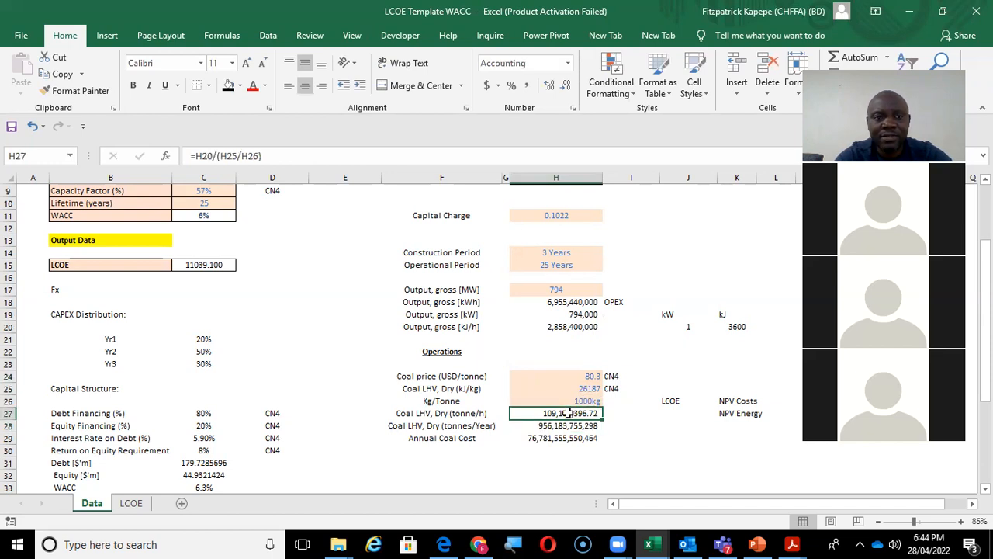
key(Delete)
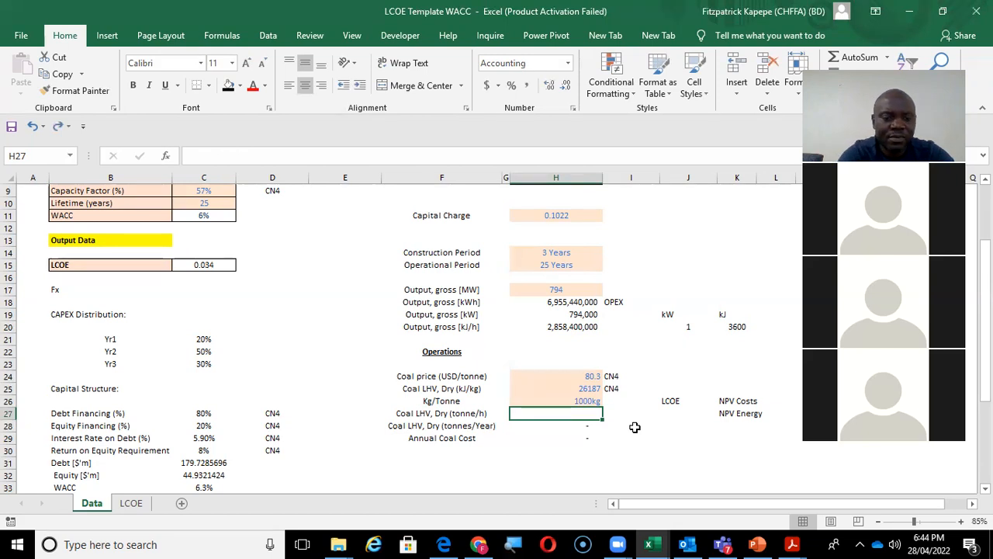
key(ctrl+z)
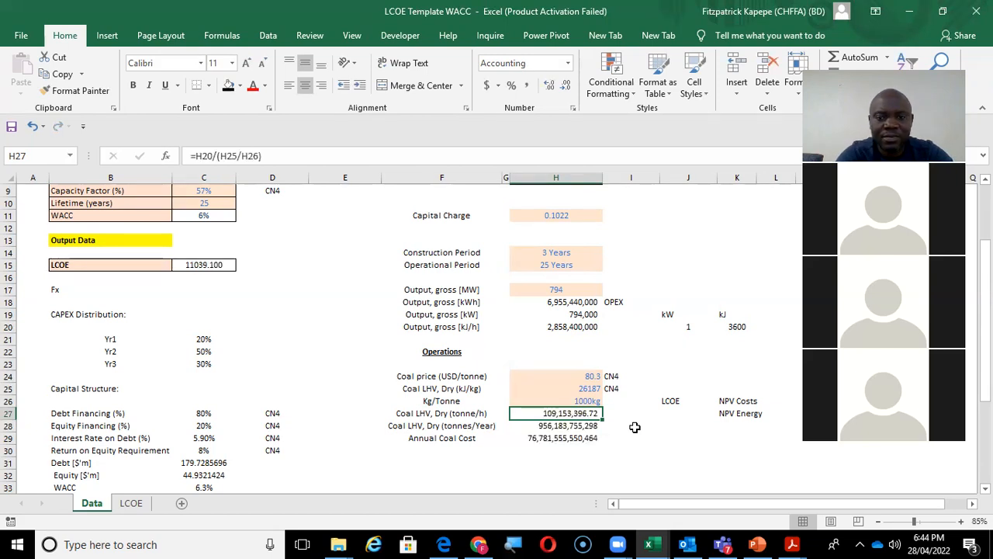
Undo the edits to the Coal LHV, Dry (tonne/h) cell H27 back to =H20/H25/H26 and check its cell references.
key(Delete)
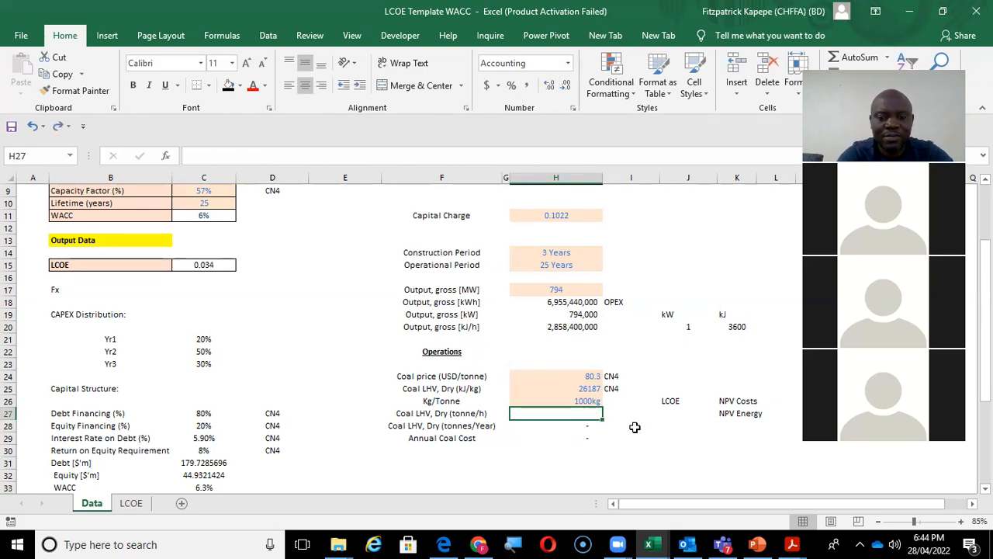
key(ctrl+z)
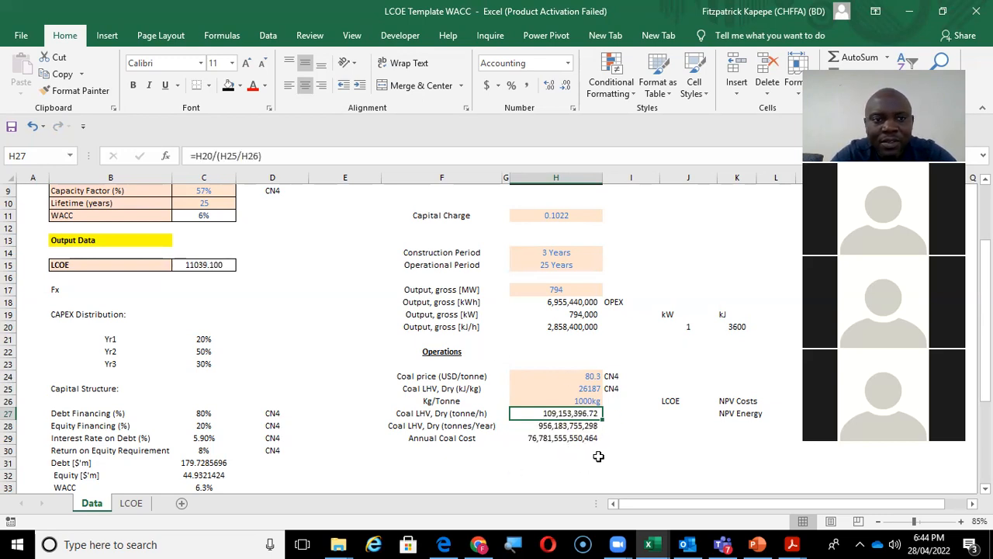
click(33, 127)
click(32, 126)
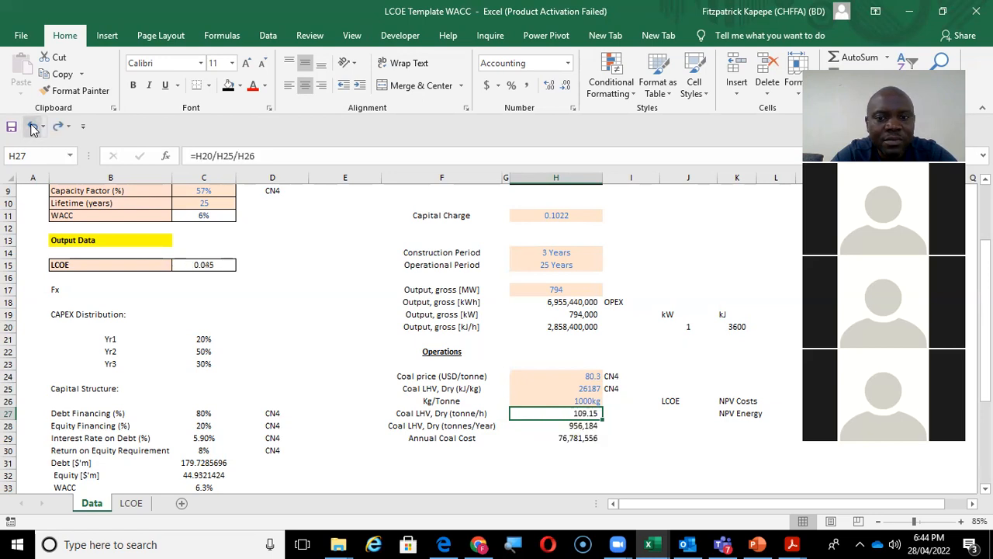
double_click(573, 413)
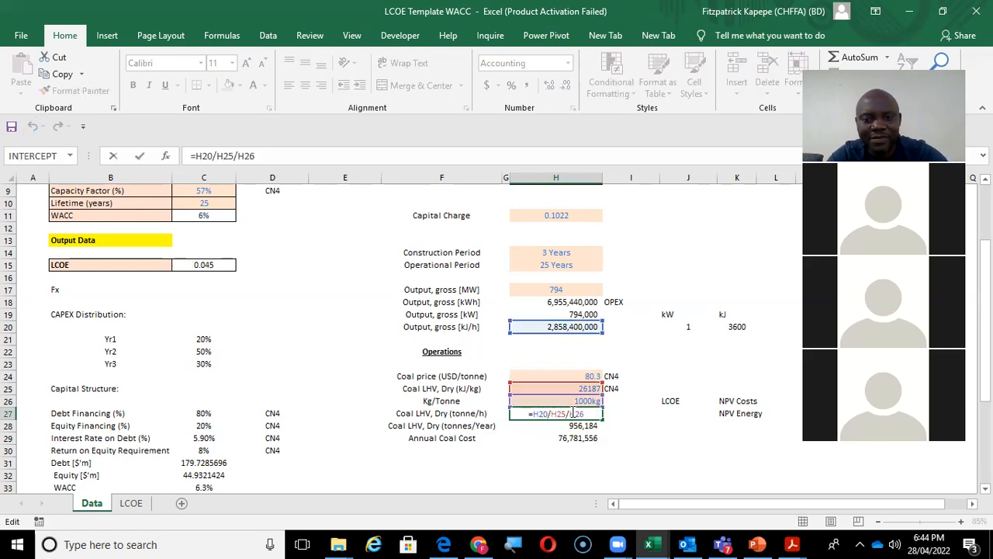
key(Escape)
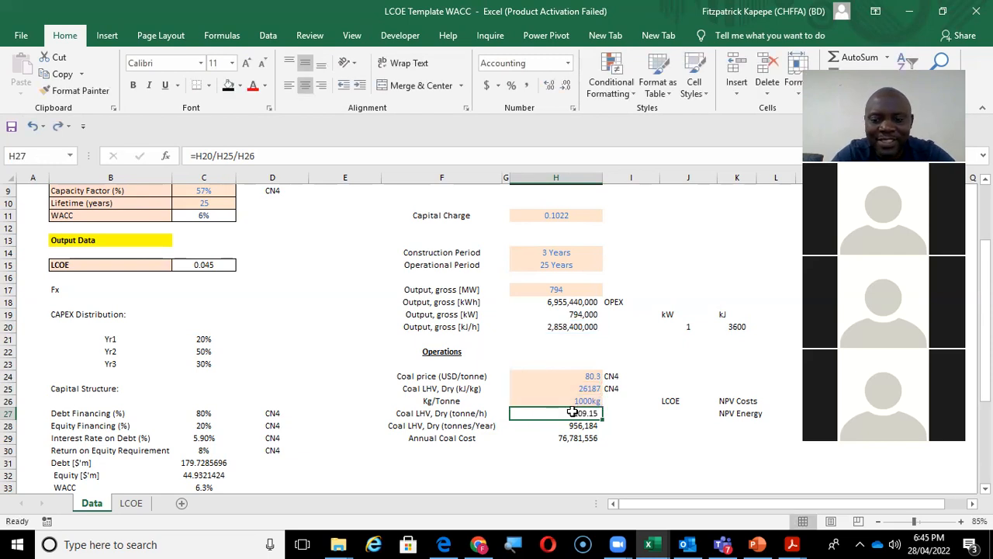
Re-enter the Coal LHV, Dry (tonne/h) formula in H27 as =H20/H25/H26.
text(=)
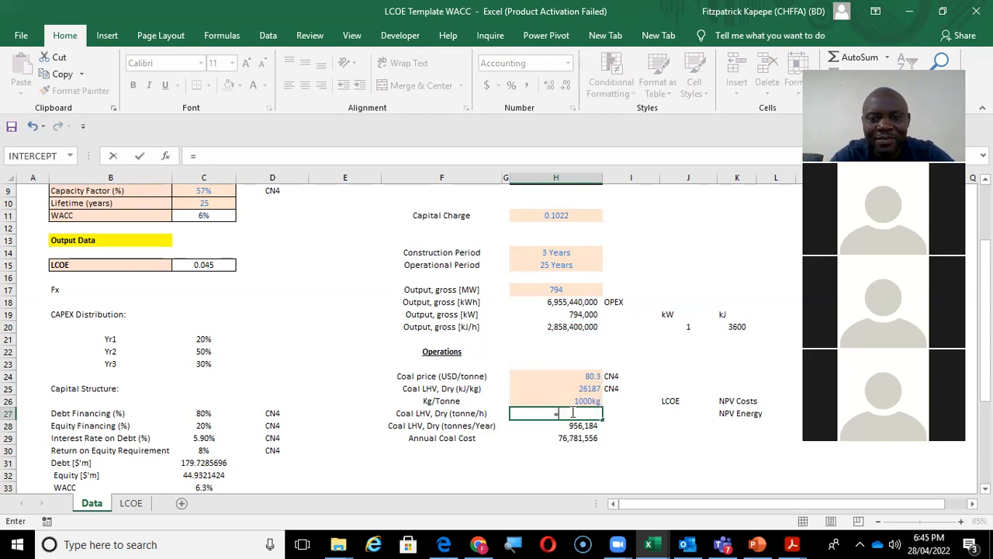
click(567, 326)
text(/)
click(580, 388)
text(/)
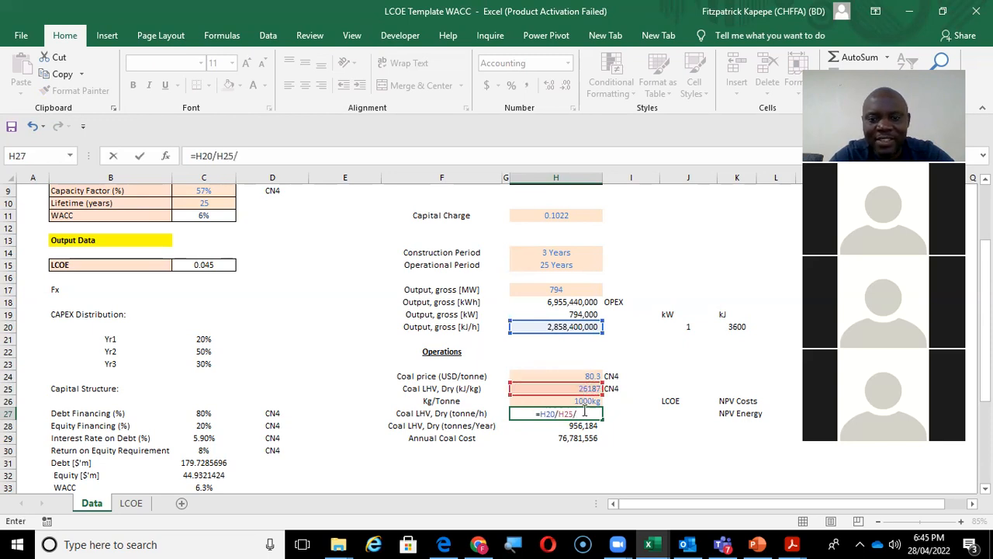
click(582, 401)
key(Return)
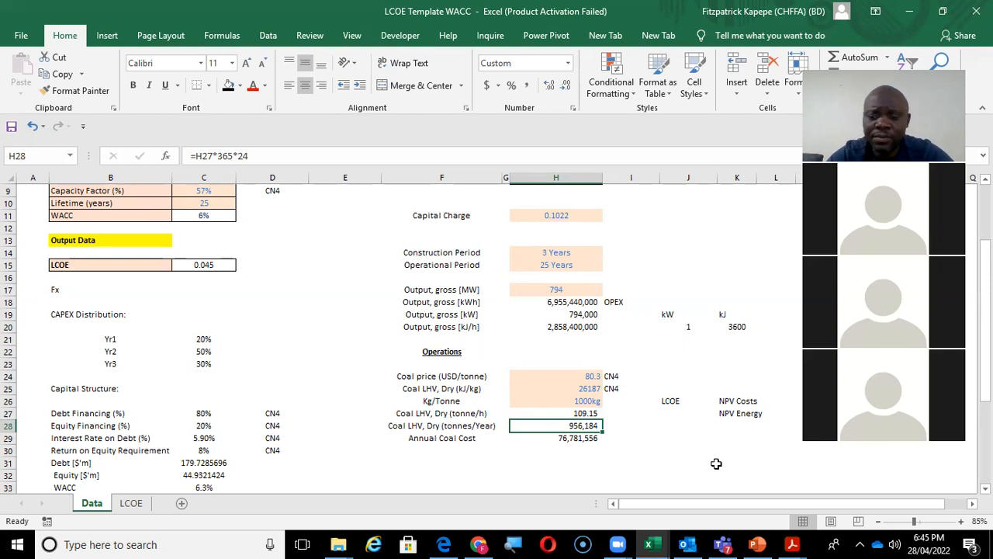
Examine the hourly and yearly coal consumption and annual coal cost formulas in H27 to H29.
key(Up)
key(Down)
key(Down)
key(Down)
key(Up)
key(Up)
key(Up)
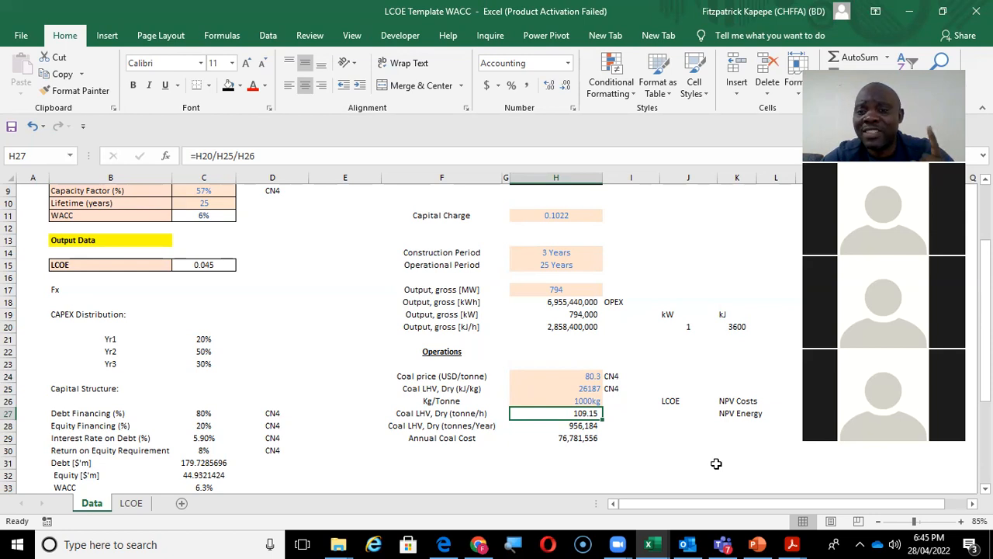
Cross-check the yearly coal consumption by entering =H27*24*365 in the empty cell H31.
key(Down)
key(Down)
key(Down)
key(Down)
text(=)
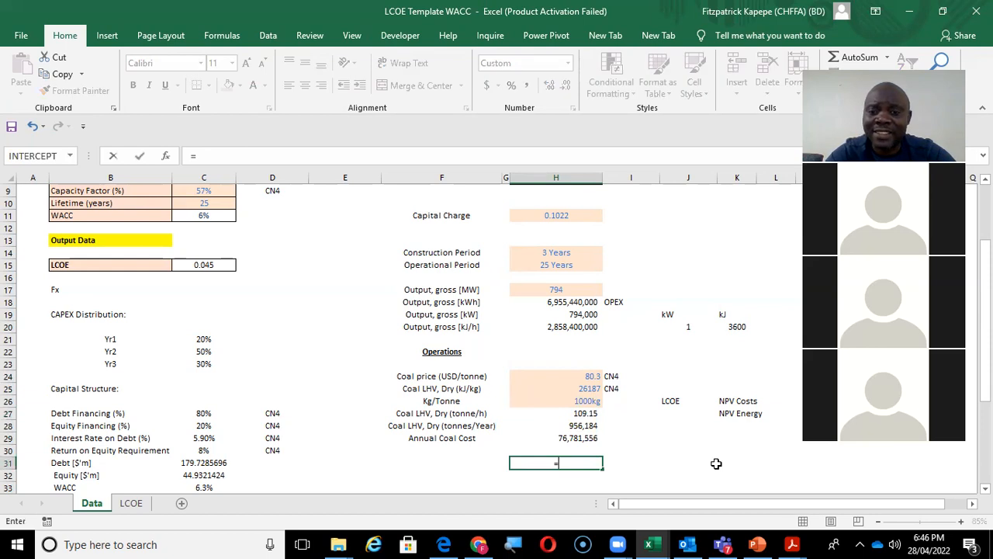
click(587, 417)
text(*24)
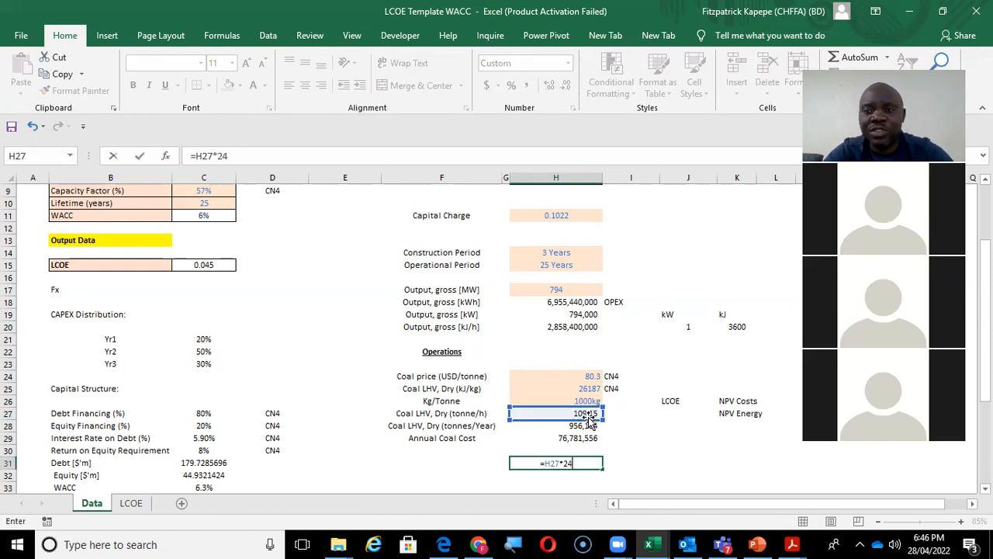
text(*365)
key(Return)
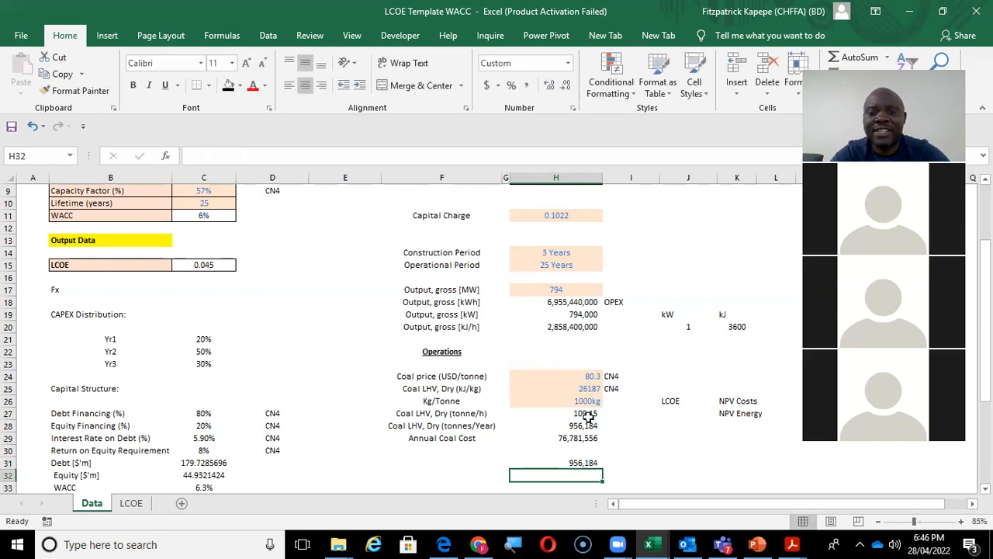
Clear the yearly consumption check from H31 and go back to the Coal LHV, Dry (tonnes/Year) formula in H28.
click(584, 464)
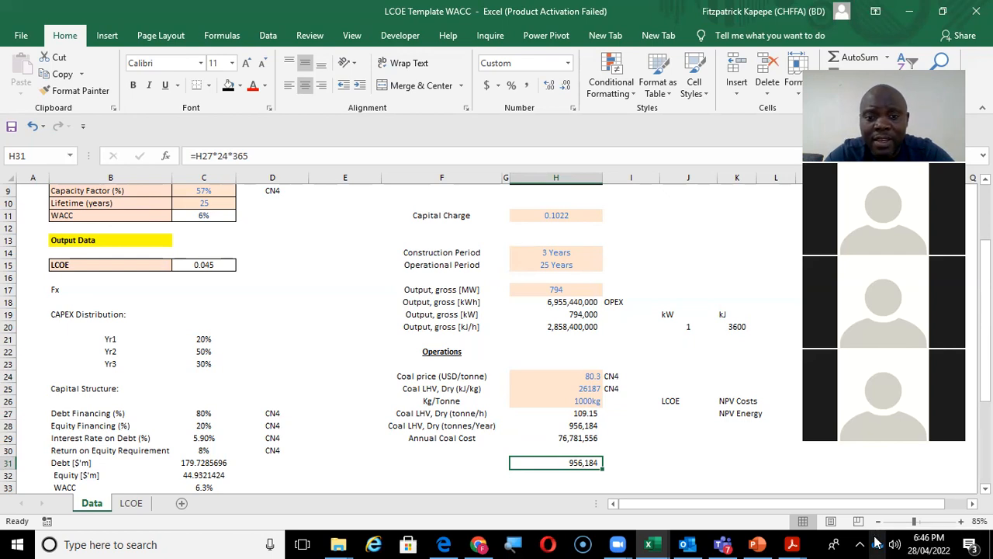
key(Delete)
key(Up)
key(Up)
key(Up)
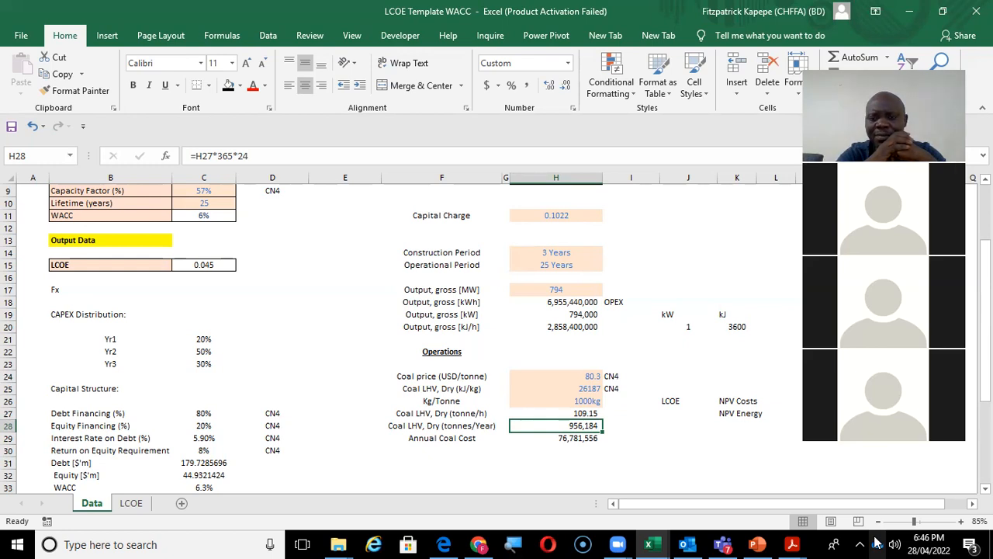
Cross-check the annual coal cost by entering =H28*H24 in H31, multiplying yearly tonnes by the coal price.
key(Right)
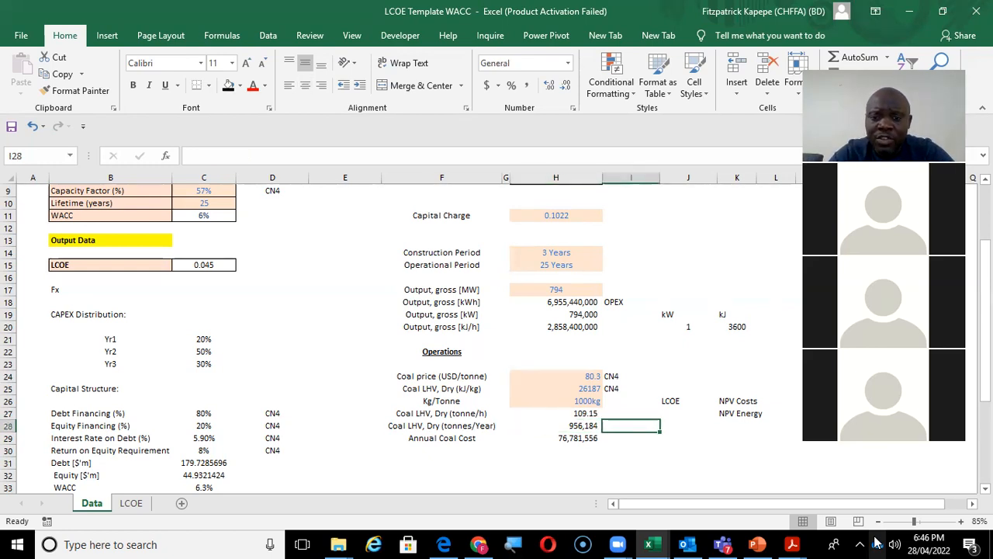
key(Left)
key(Down)
key(Down)
key(Down)
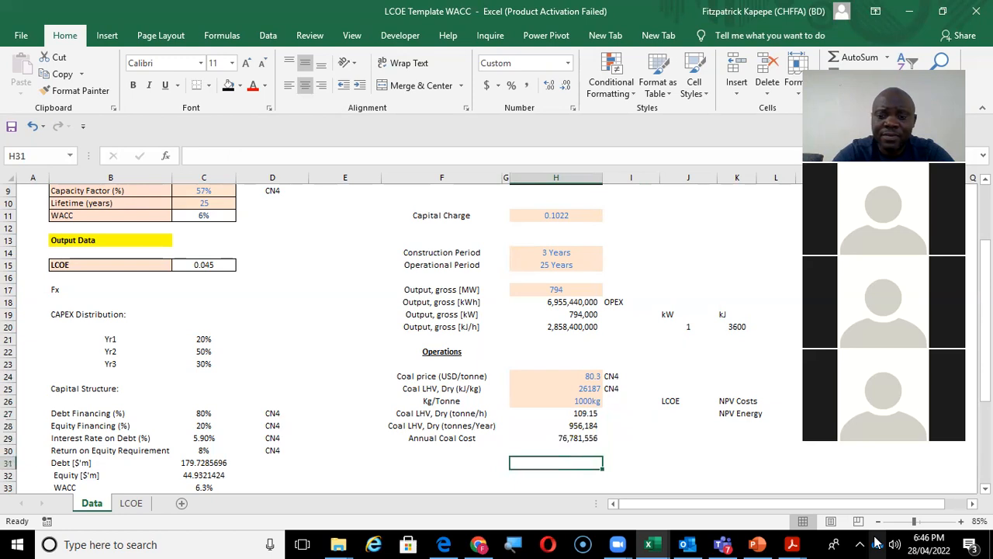
text(=)
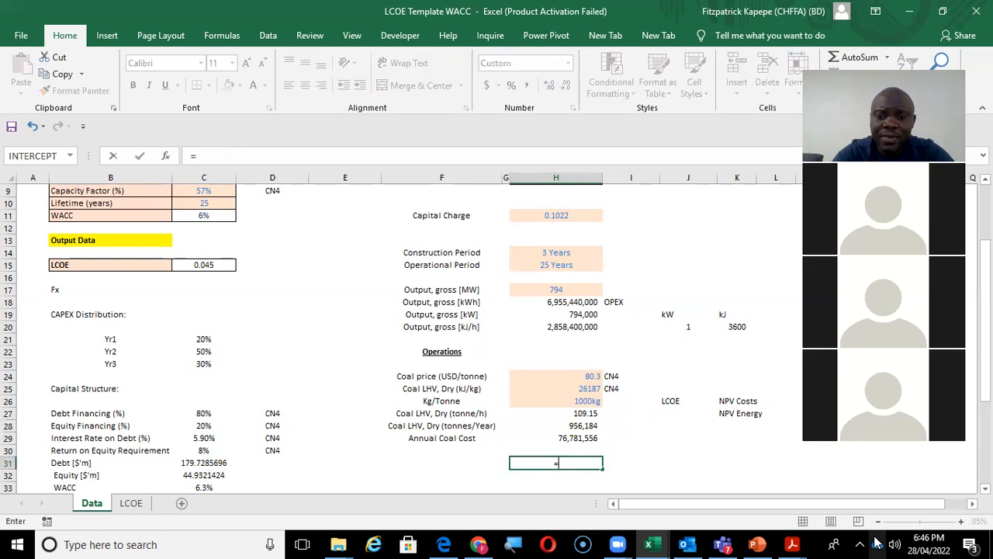
click(586, 426)
text(*)
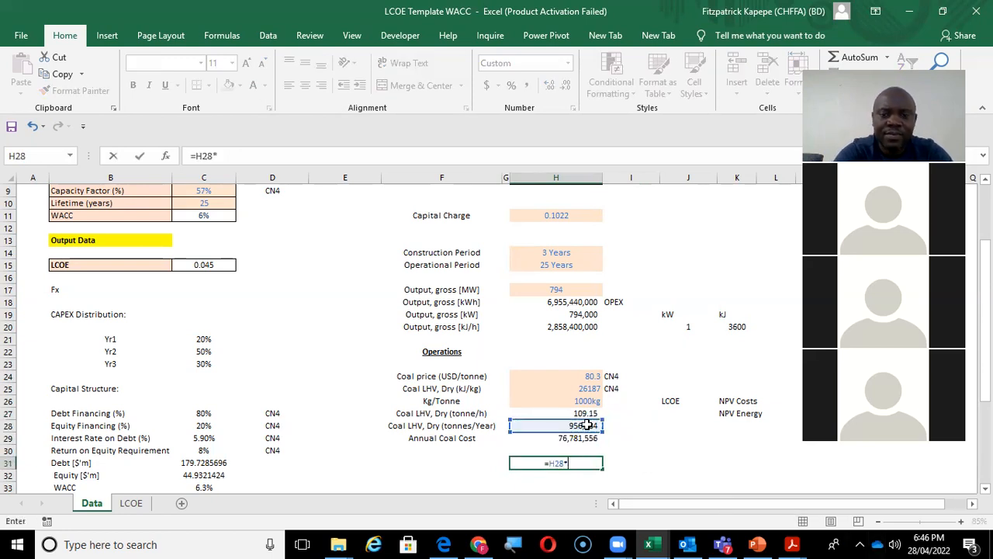
click(591, 375)
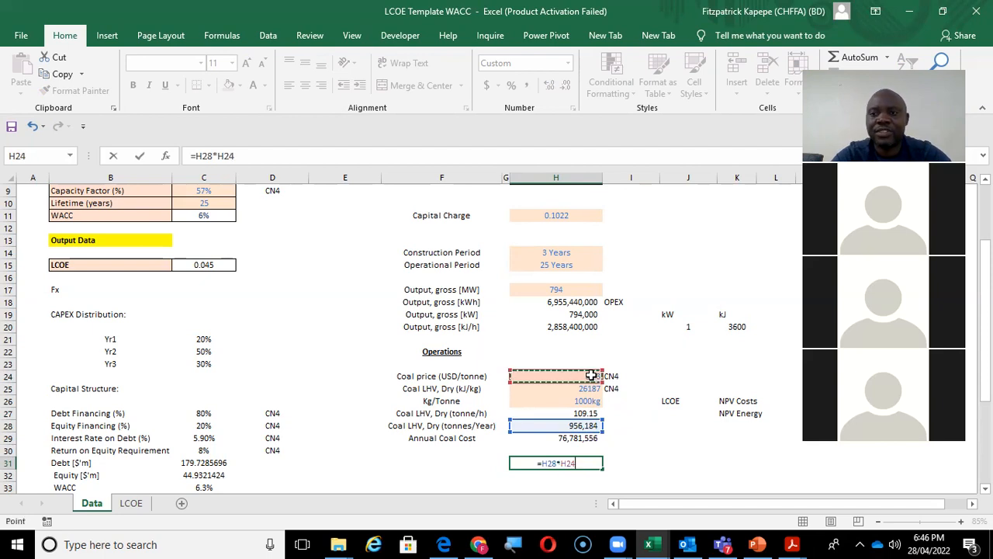
key(Return)
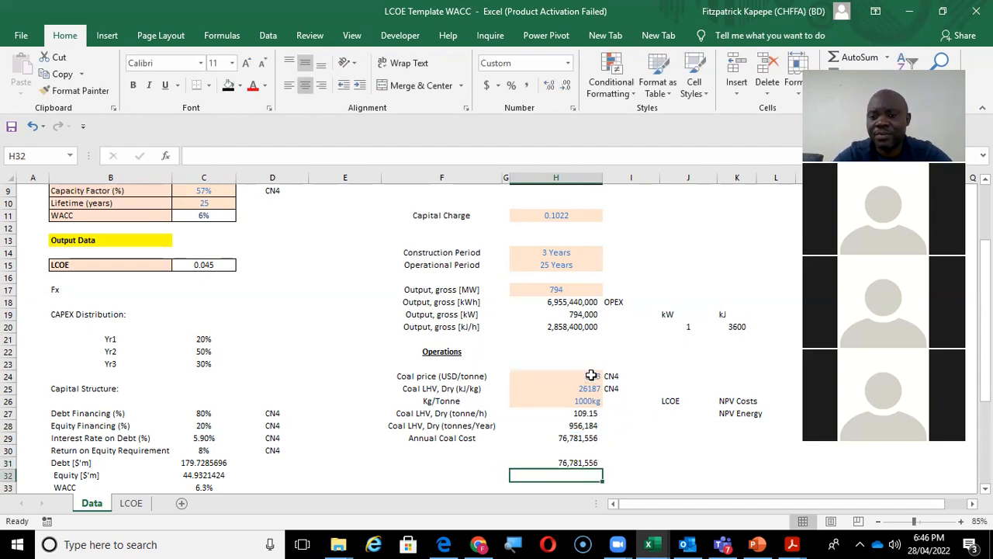
Clear the coal cost check from H31 and return to the Annual Coal Cost formula in H29.
click(572, 462)
key(Delete)
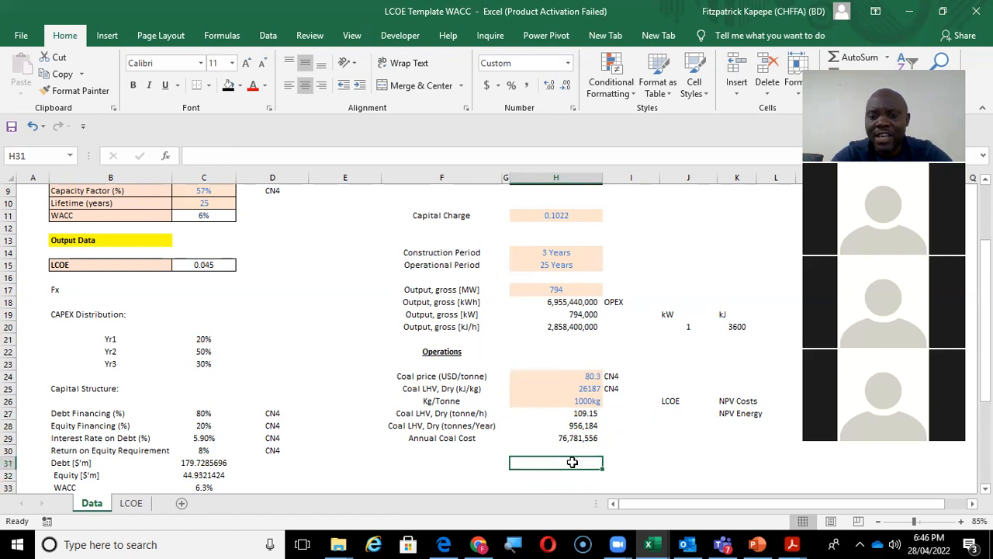
key(Up)
key(Up)
key(Up)
key(Down)
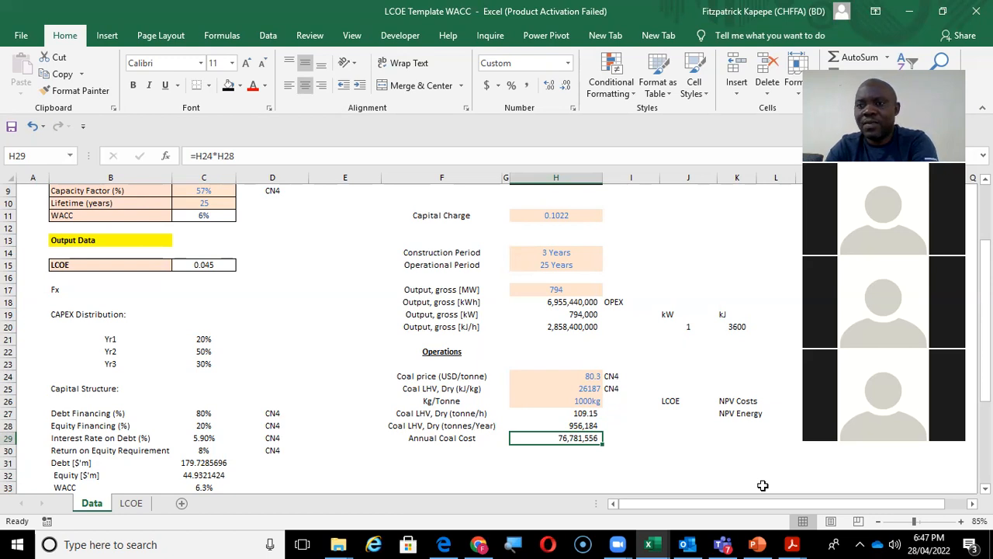
Switch the computer's Wi-Fi connection to the secured TECNO network and return to the worksheet.
click(862, 542)
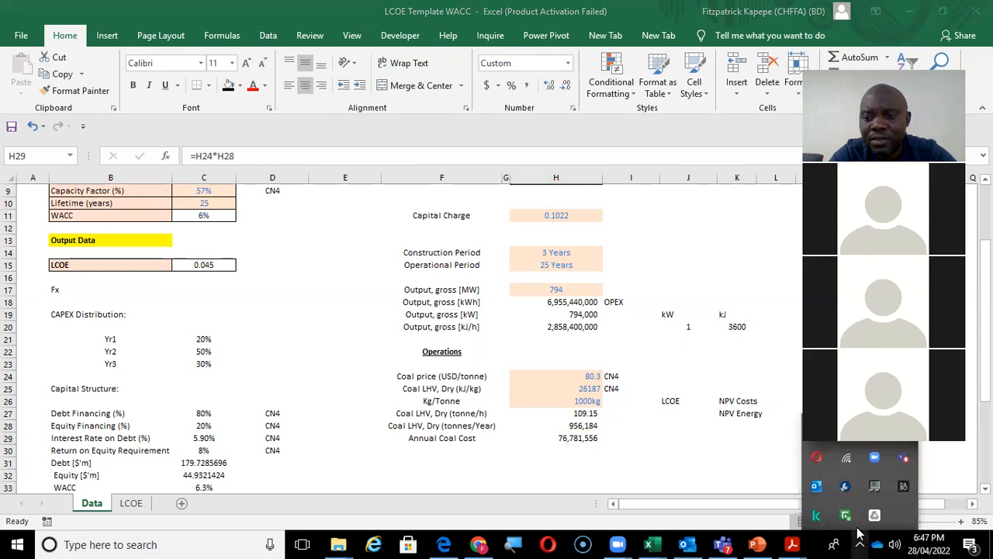
click(847, 458)
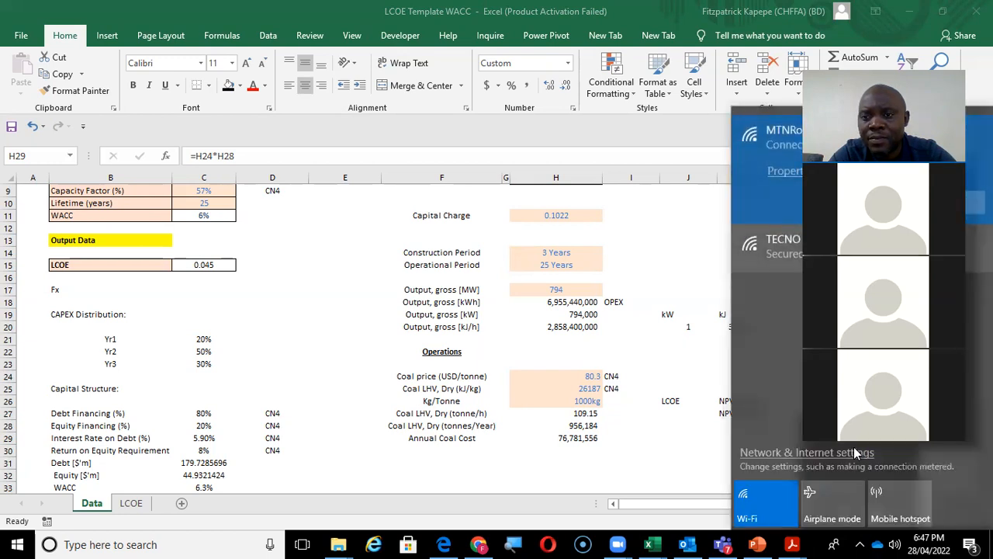
click(856, 248)
click(922, 250)
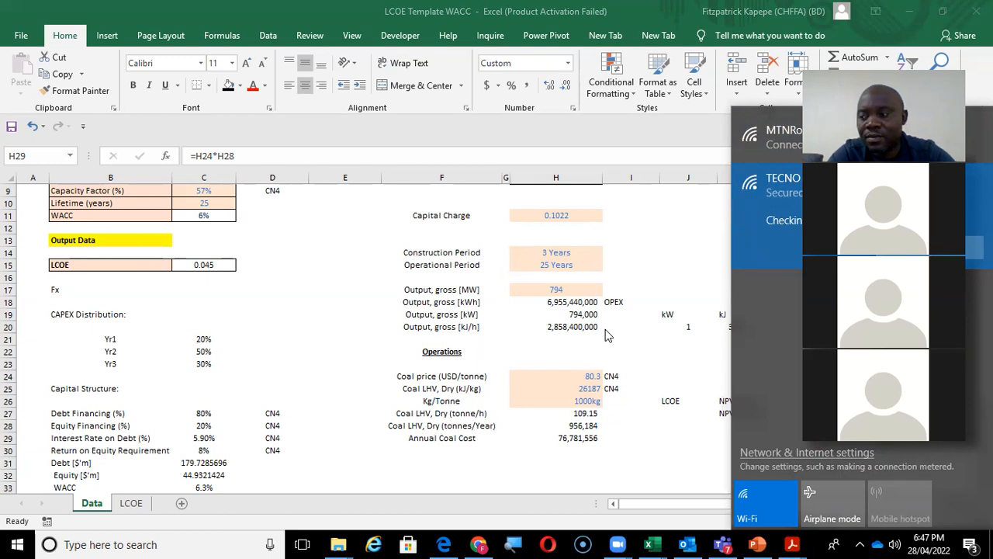
click(558, 330)
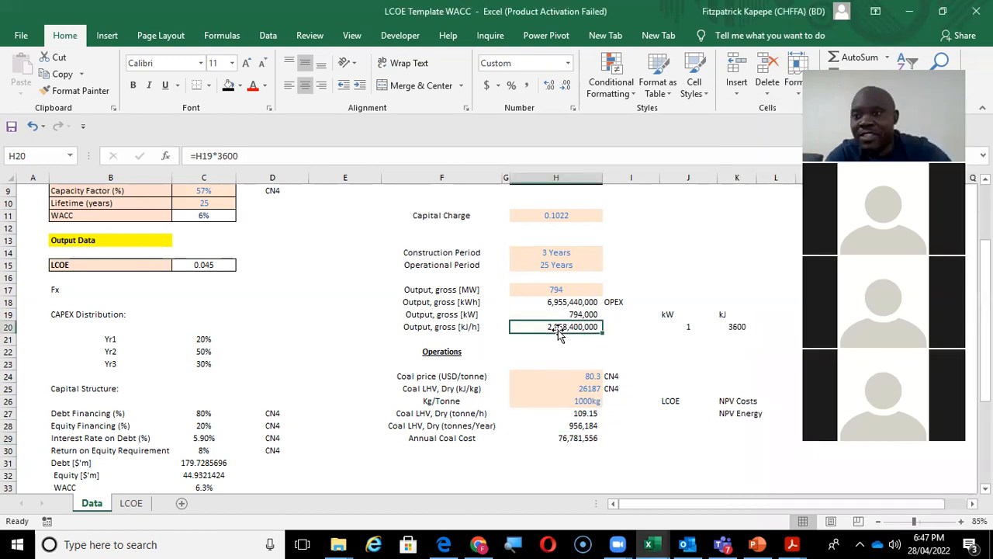
Label the Annual Coal Cost in H29 as Fuel OPEX in the adjacent cell I29.
click(572, 441)
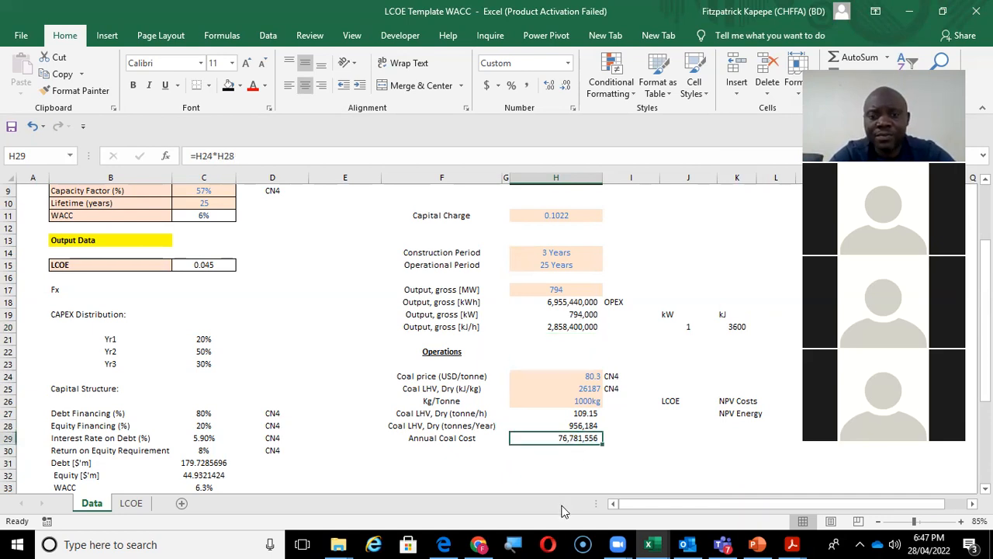
click(565, 451)
click(574, 435)
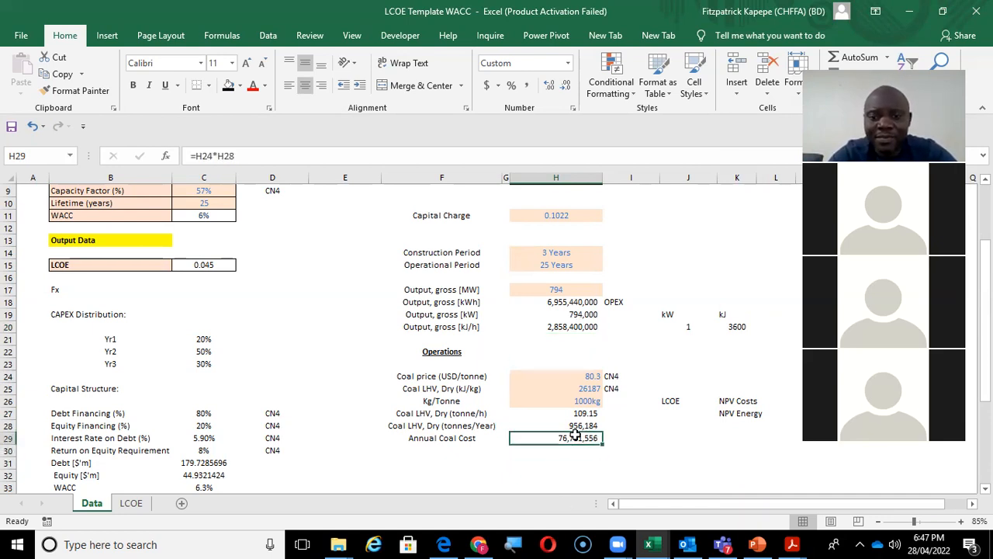
click(627, 439)
text(Fuel)
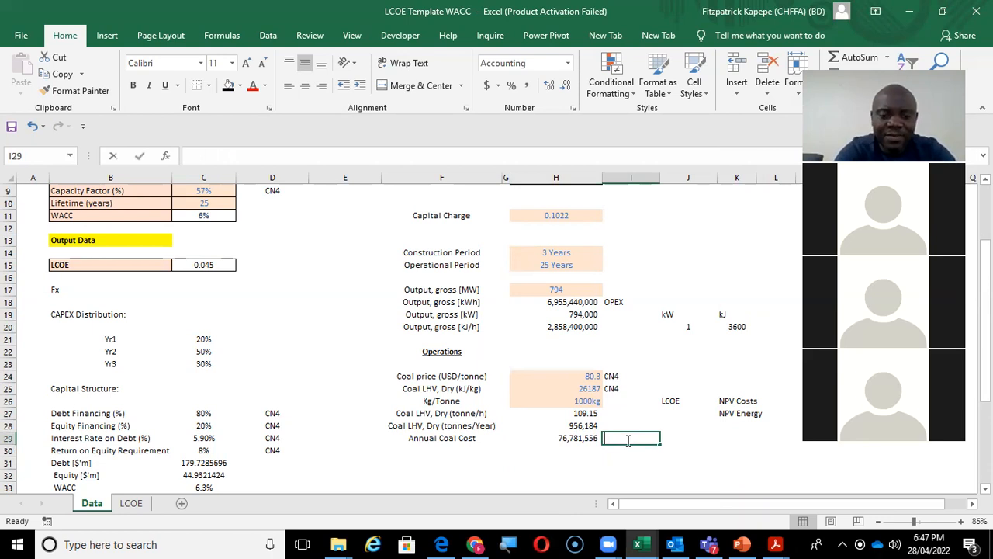
text( Cost)
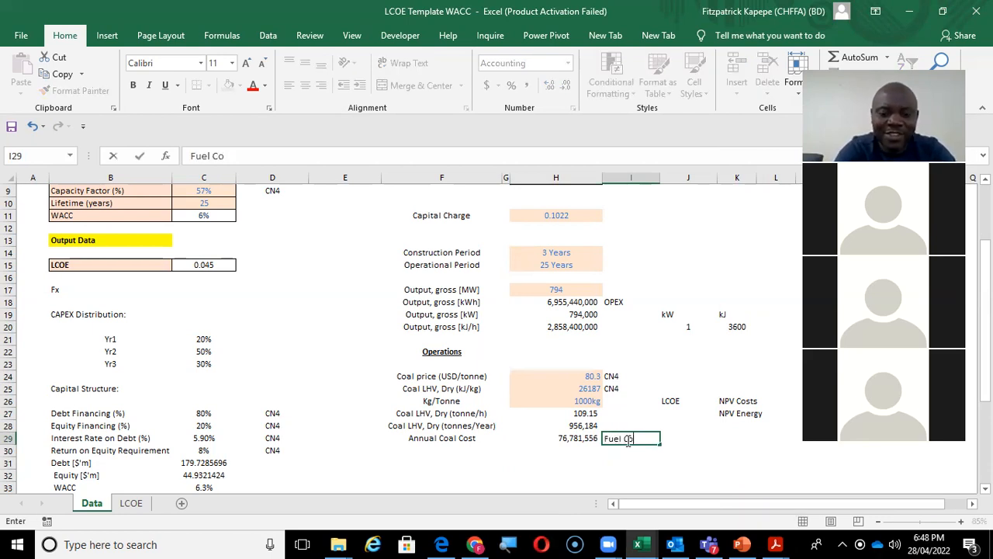
key(BackSpace)
key(BackSpace)
key(BackSpace)
key(BackSpace)
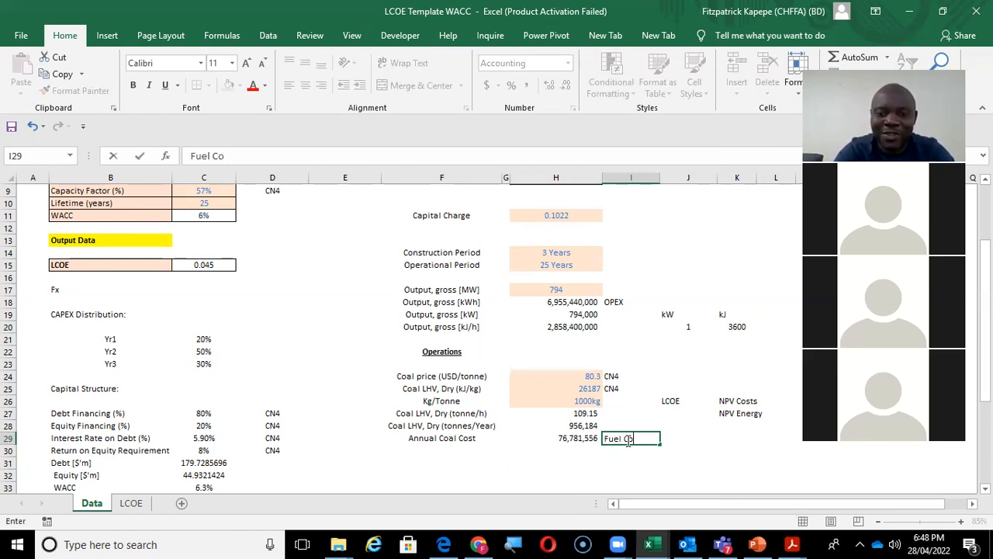
text(Opex)
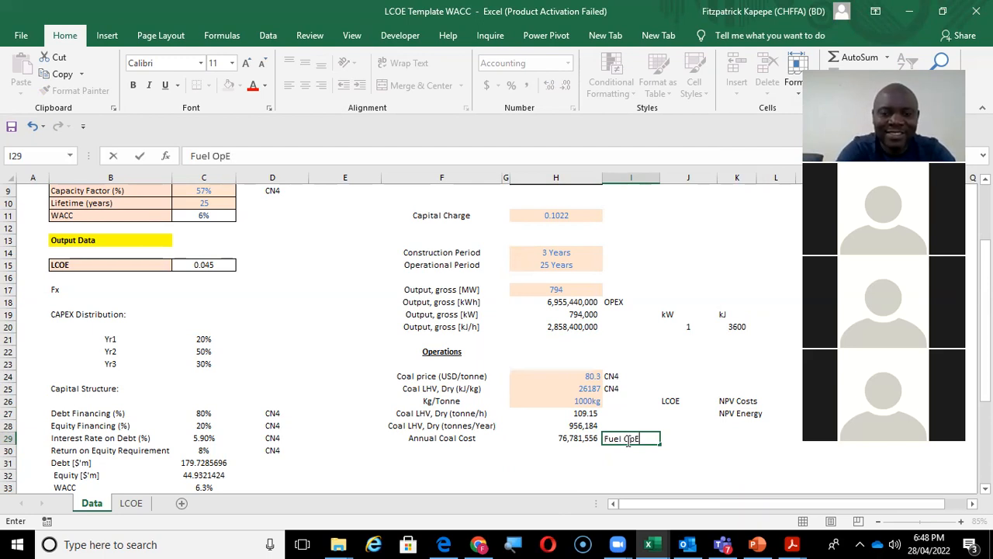
key(BackSpace)
key(BackSpace)
key(BackSpace)
text(PEX)
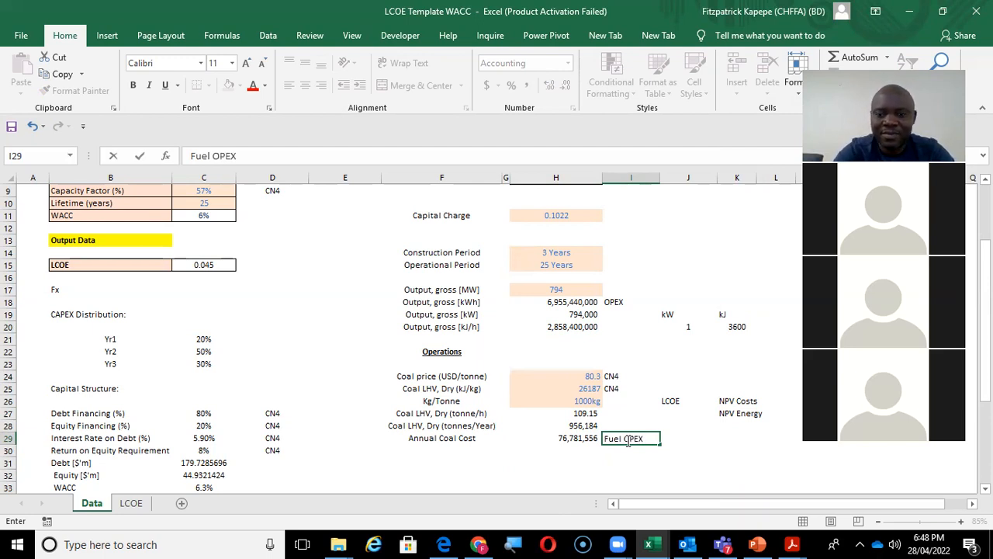
key(Return)
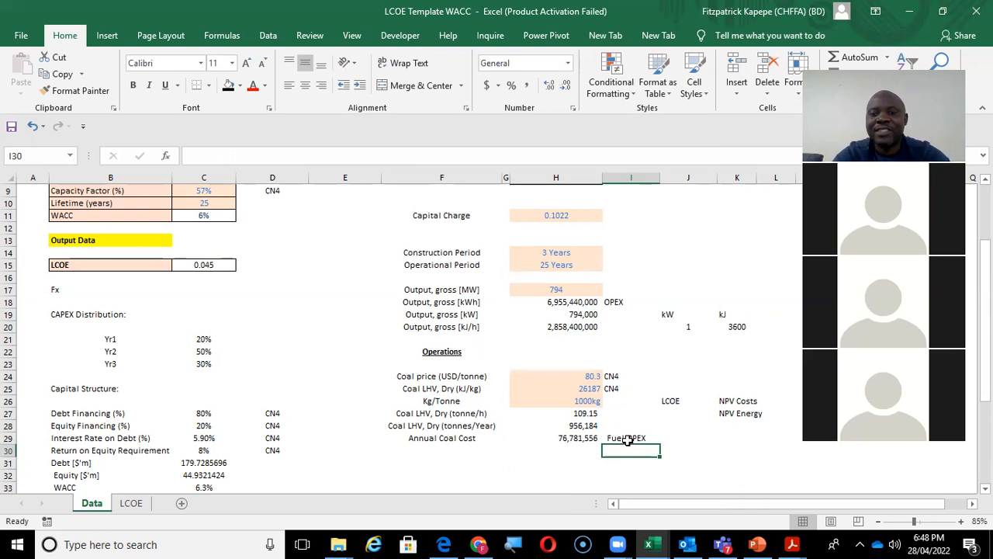
key(Left)
key(Left)
key(Right)
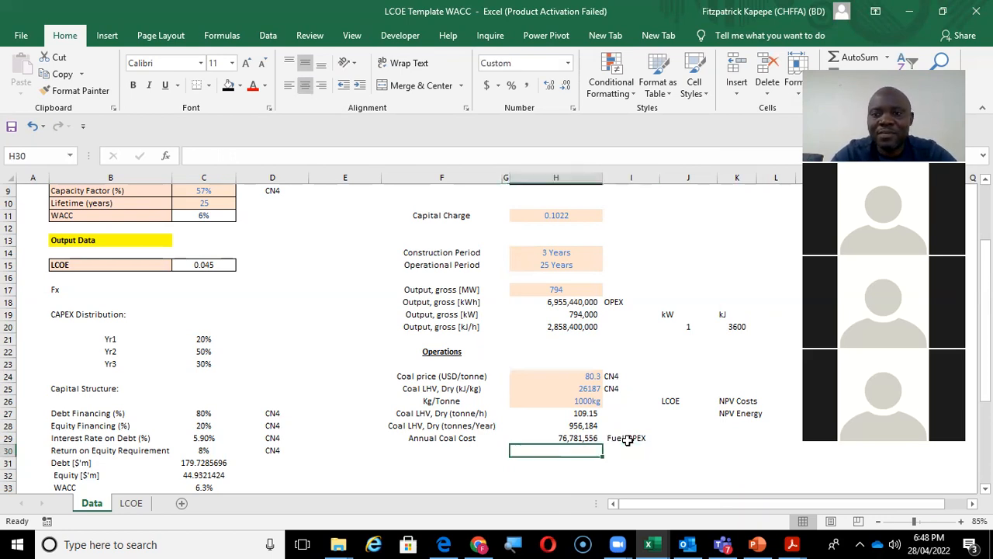
Check the monthly coal cost by entering =H29/12 in H31, and clear that cell again.
key(Down)
text(=)
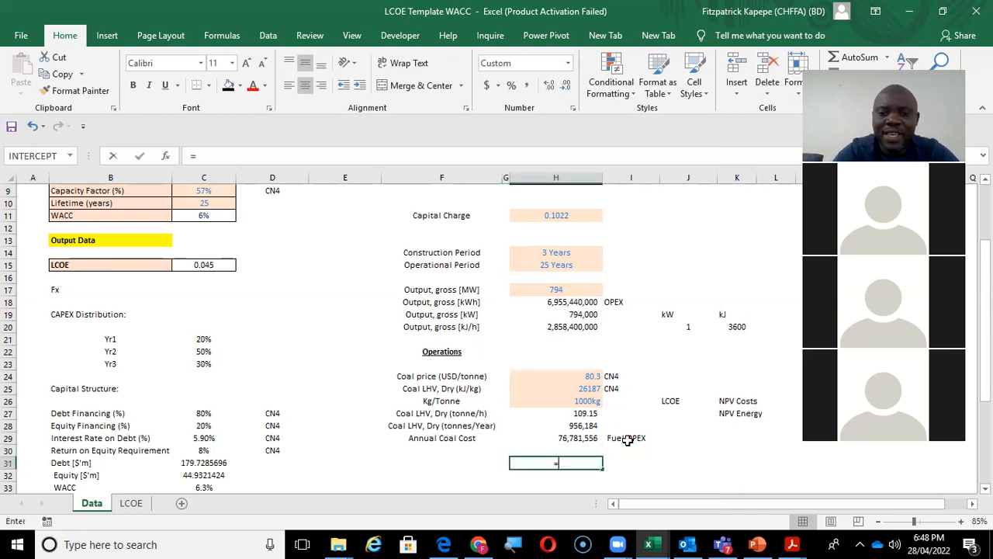
click(589, 440)
text(/12)
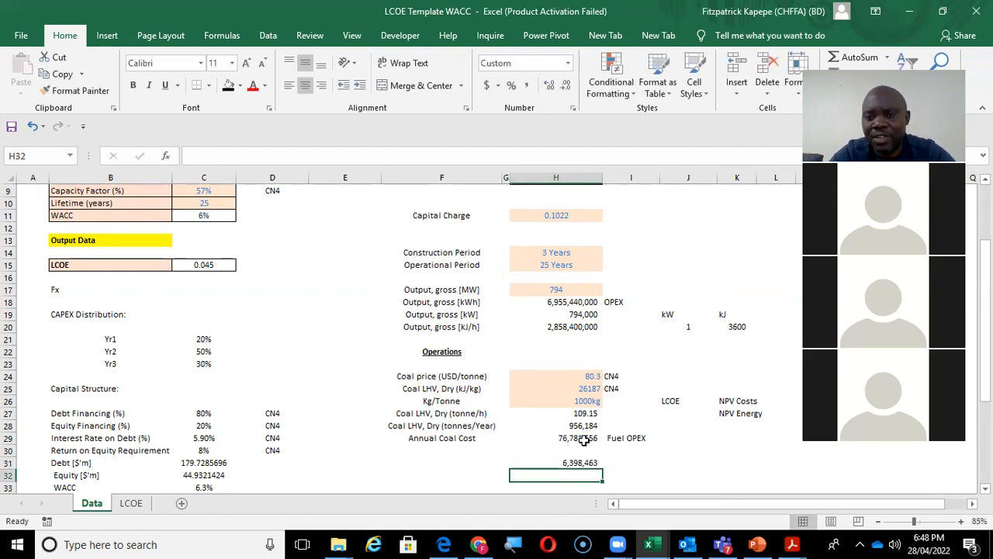
key(Up)
key(Delete)
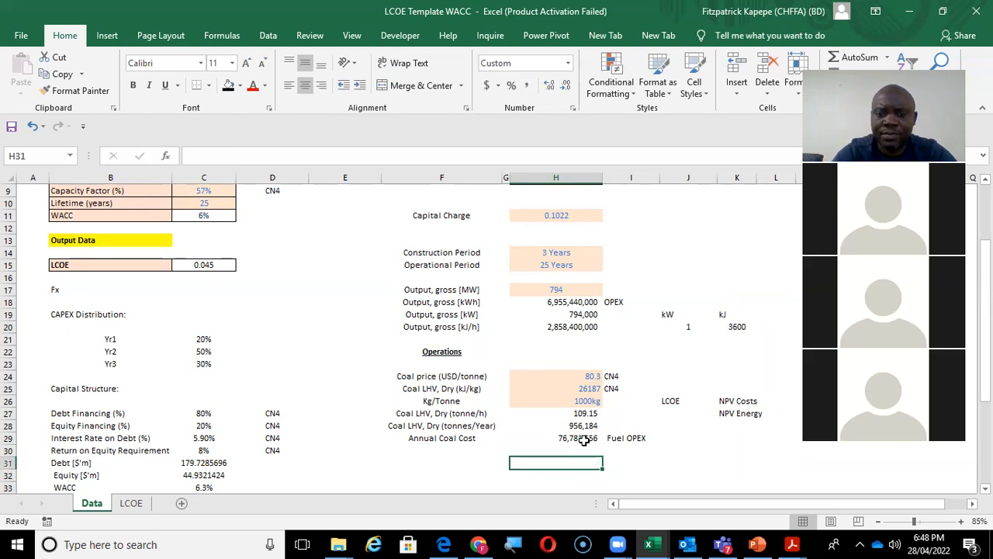
Go back to the input table and examine the Variable Cost (US$/kWh) formula in C8.
key(Up)
key(Up)
key(Left)
key(Left)
key(Right)
key(Right)
key(Up)
key(Left)
key(Left)
key(Left)
key(Left)
key(Left)
key(Left)
key(Left)
key(Up)
key(Up)
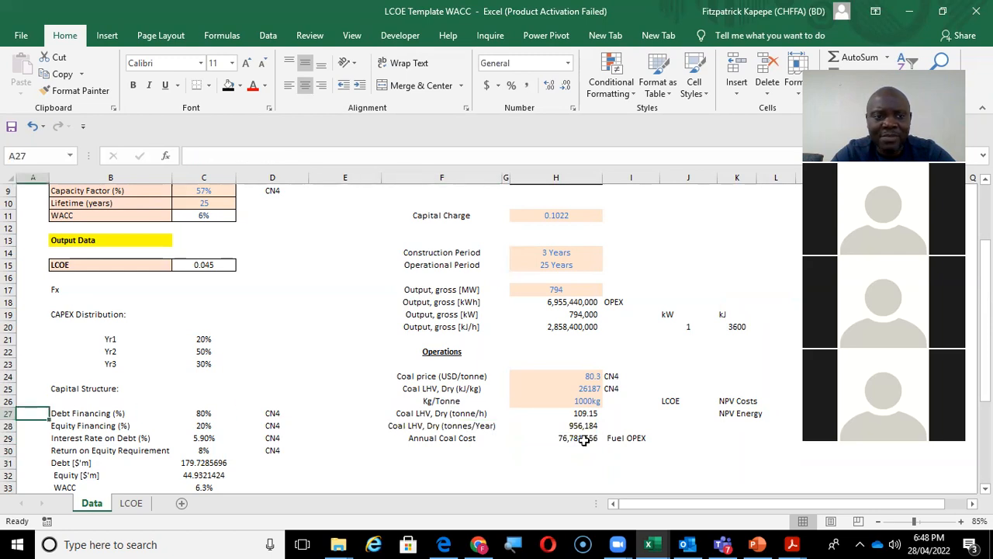
key(Up)
key(Up)
key(Up)
key(Up)
key(Up)
key(Up)
key(Up)
key(Up)
key(Up)
key(Up)
key(Up)
key(Up)
key(Up)
key(Up)
key(Up)
key(Up)
key(Up)
key(Up)
key(Up)
key(Up)
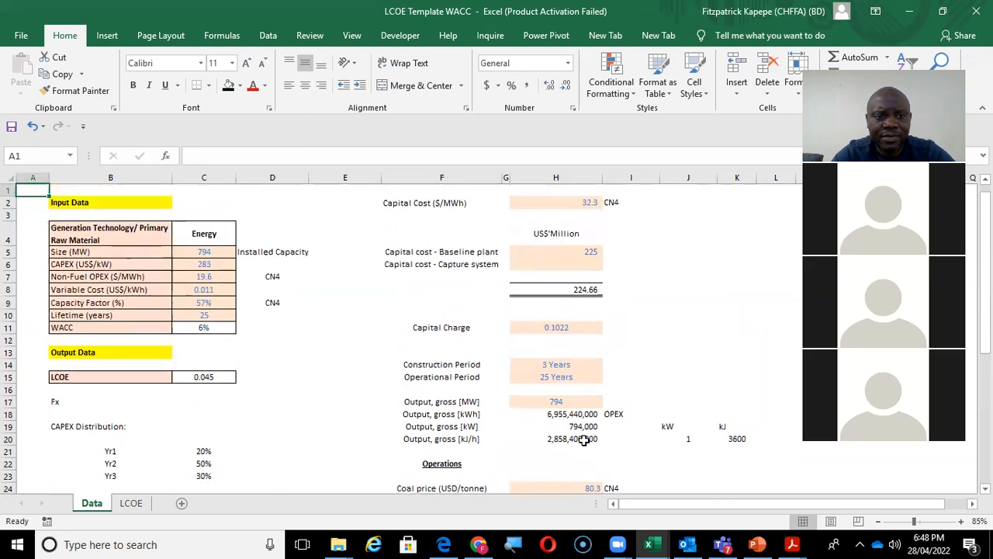
key(Down)
key(Down)
key(Down)
key(Down)
key(Down)
key(Down)
key(Right)
key(Right)
key(Right)
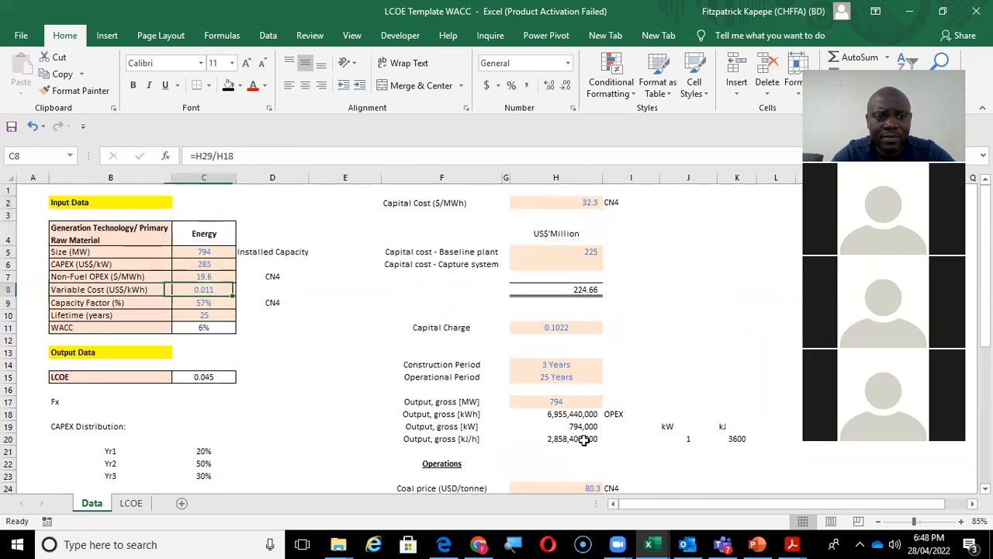
key(Left)
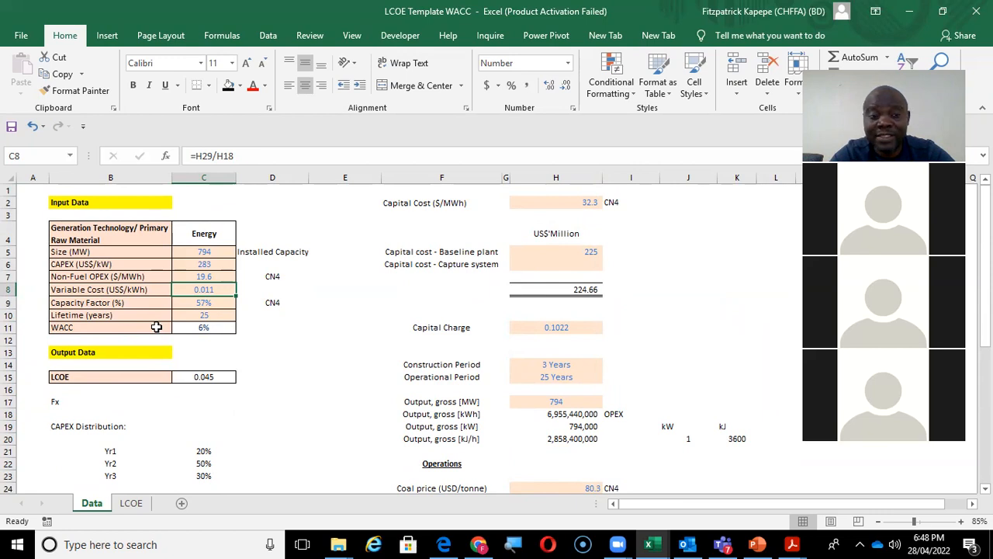
Cross-check the variable cost by entering =H29/H18 in D8, dividing the annual coal cost by the gross kWh output.
click(296, 290)
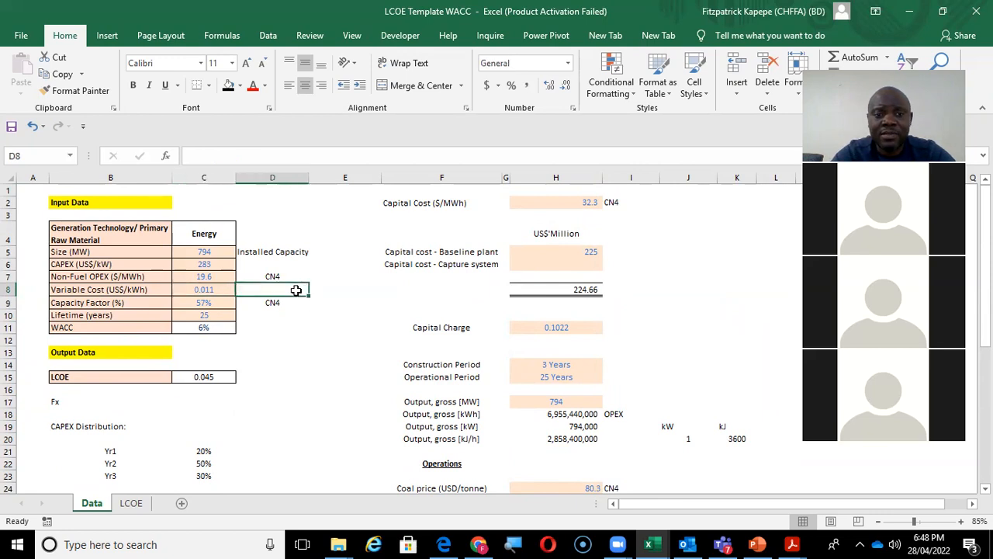
text(=)
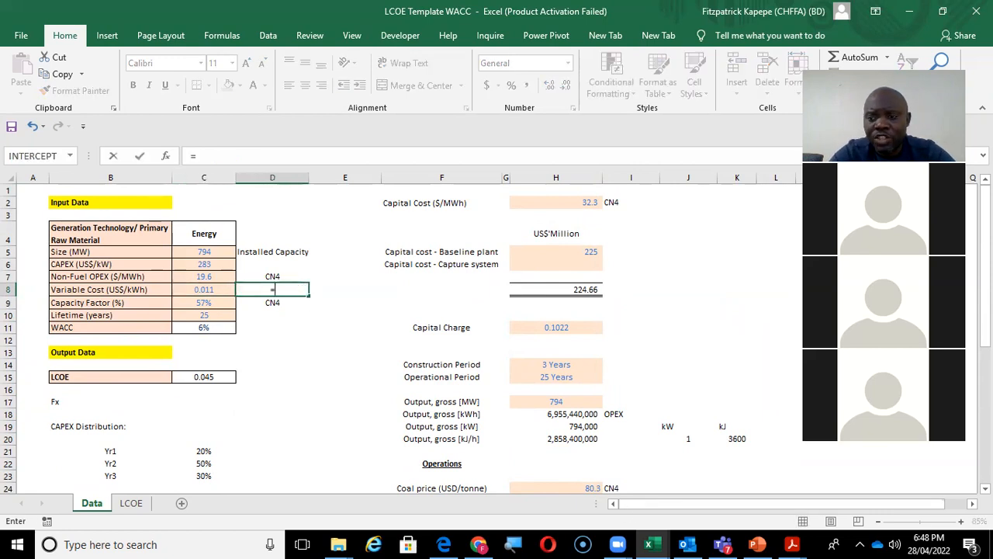
scroll(428, 386, down, 5)
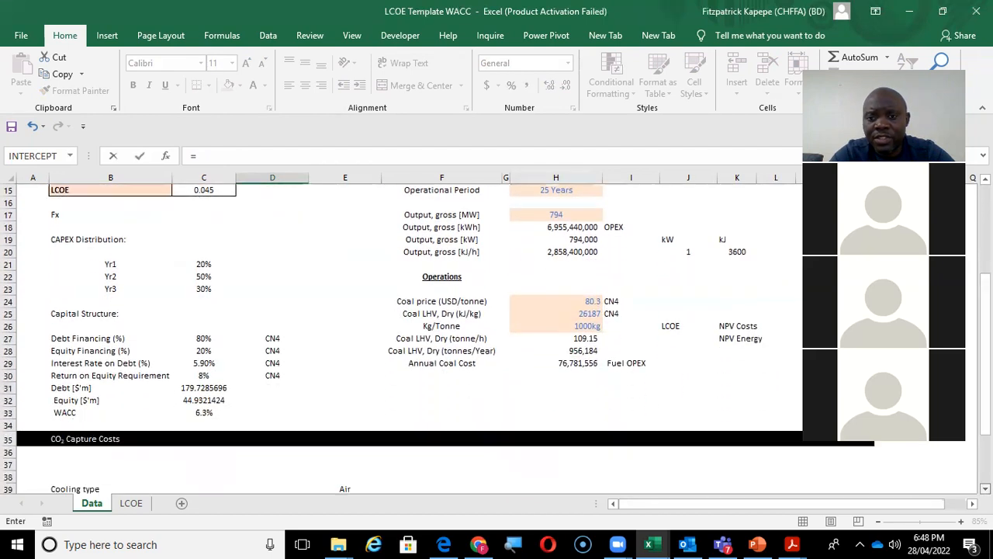
click(577, 375)
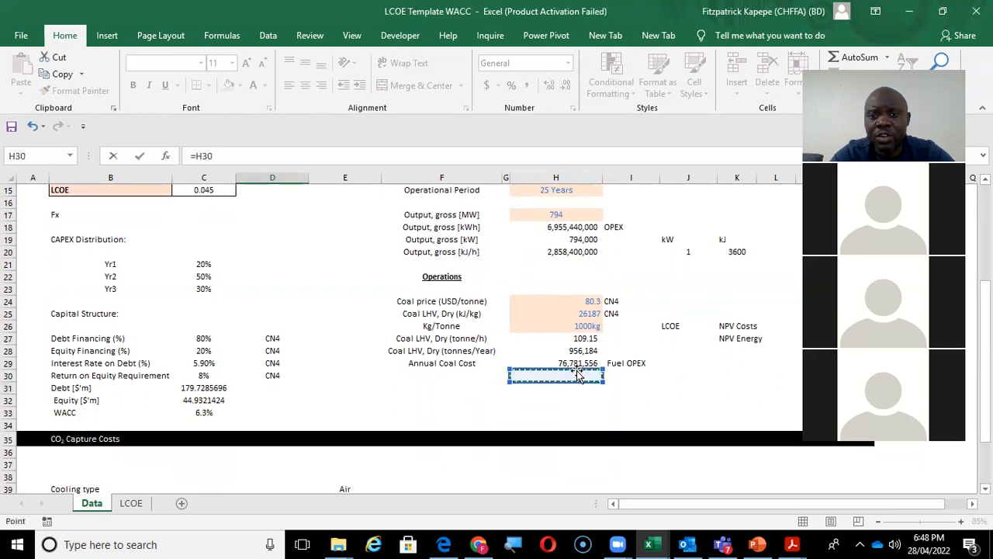
click(576, 364)
text(/)
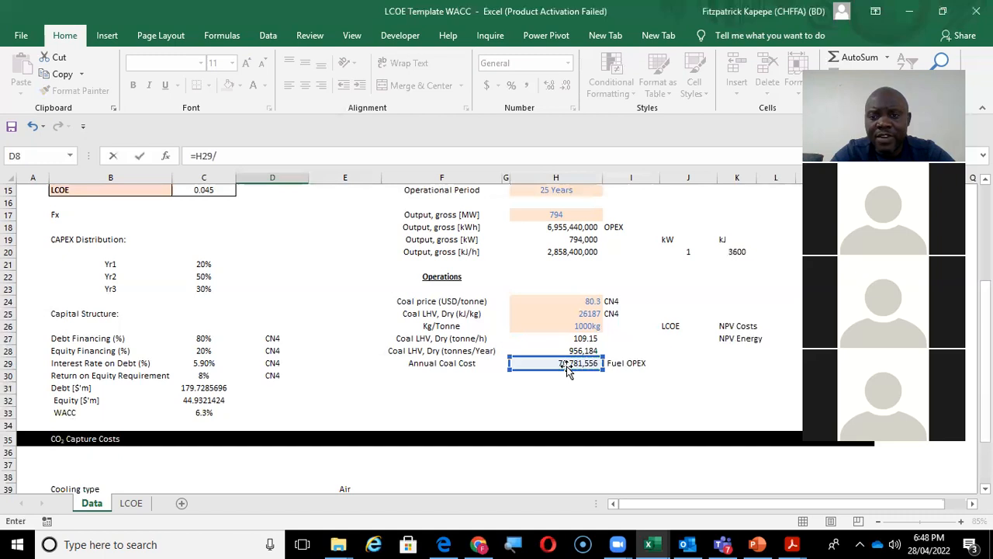
scroll(496, 334, up, 3)
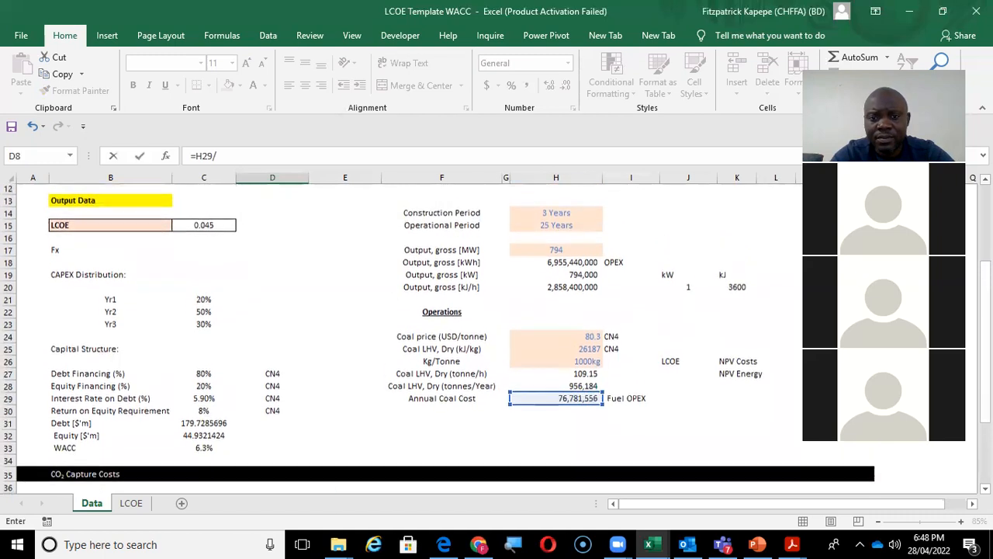
scroll(613, 315, up, 1)
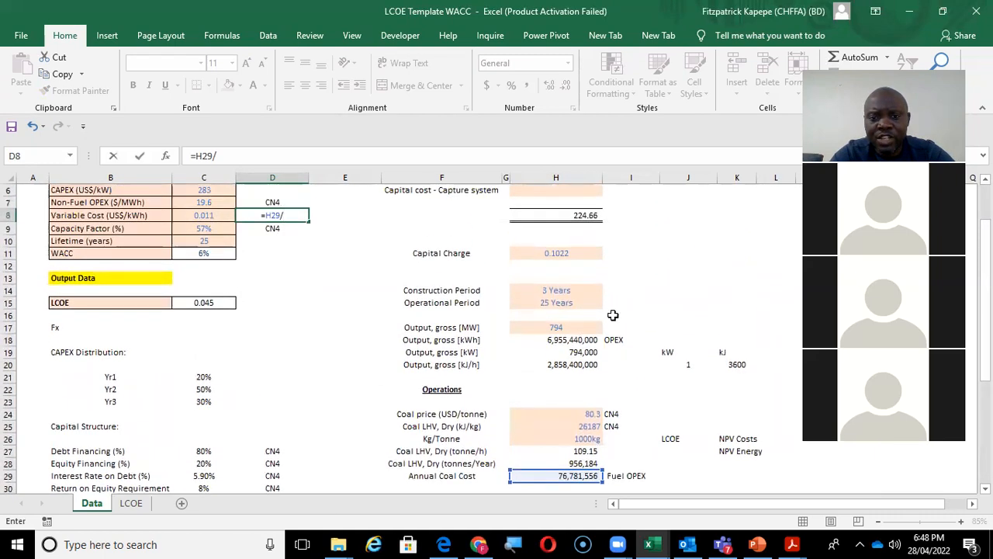
click(565, 337)
key(Return)
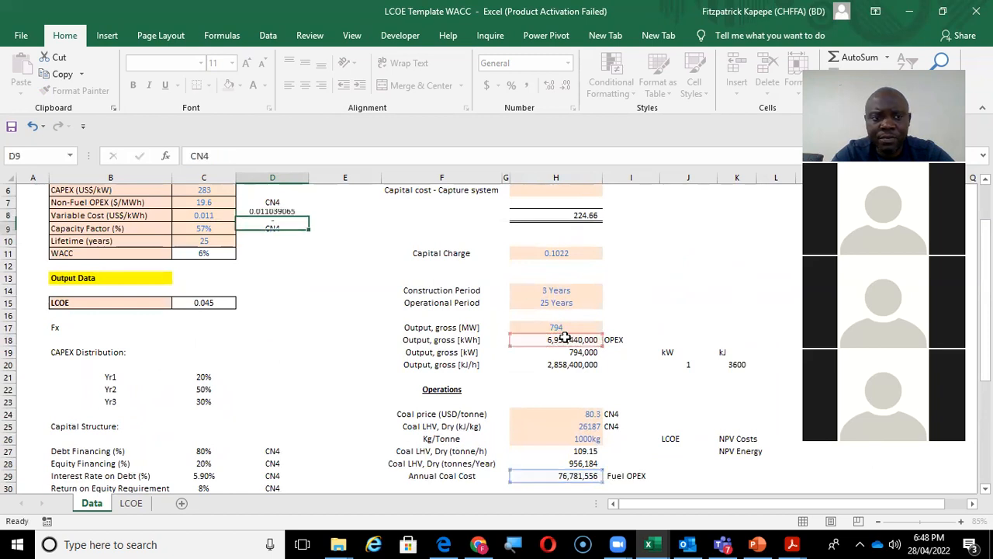
Clear the variable cost check from D8.
key(Down)
key(Down)
key(Down)
key(Down)
key(Down)
key(Down)
key(Down)
key(Up)
key(Up)
key(Up)
key(Up)
key(Up)
key(Up)
key(Up)
key(Up)
key(Up)
key(Up)
key(Up)
key(Up)
key(Up)
key(Up)
key(Up)
key(Down)
key(Down)
key(Down)
key(Down)
key(Down)
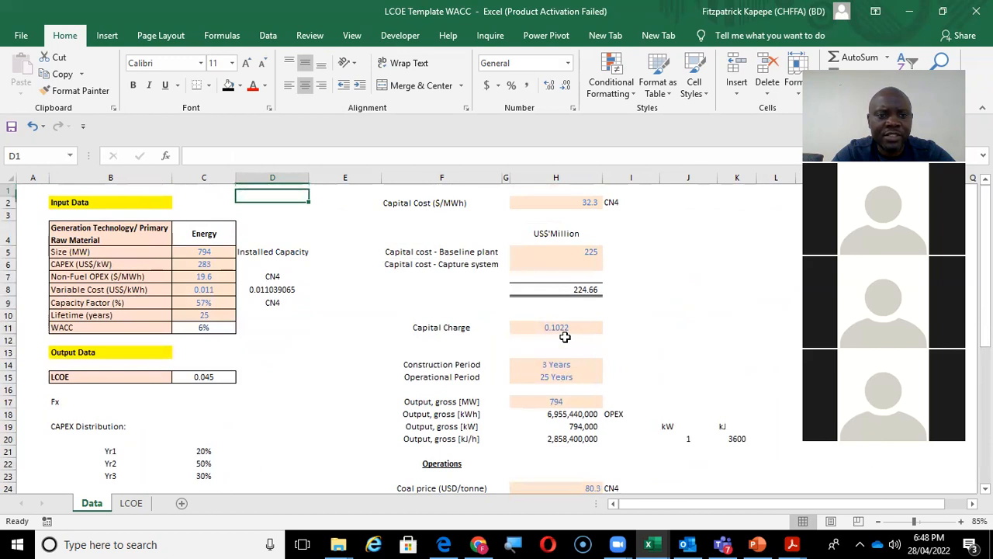
key(Down)
key(Down)
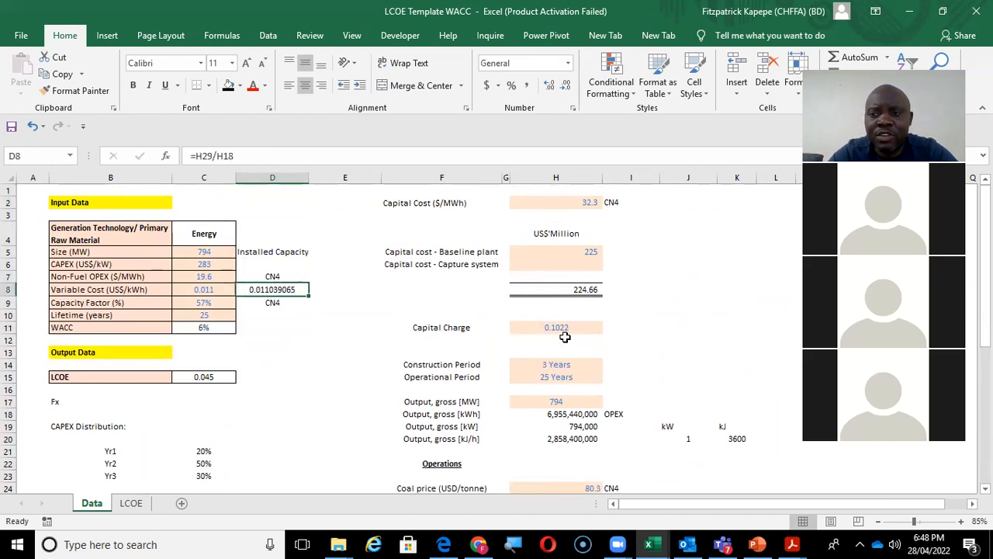
key(Delete)
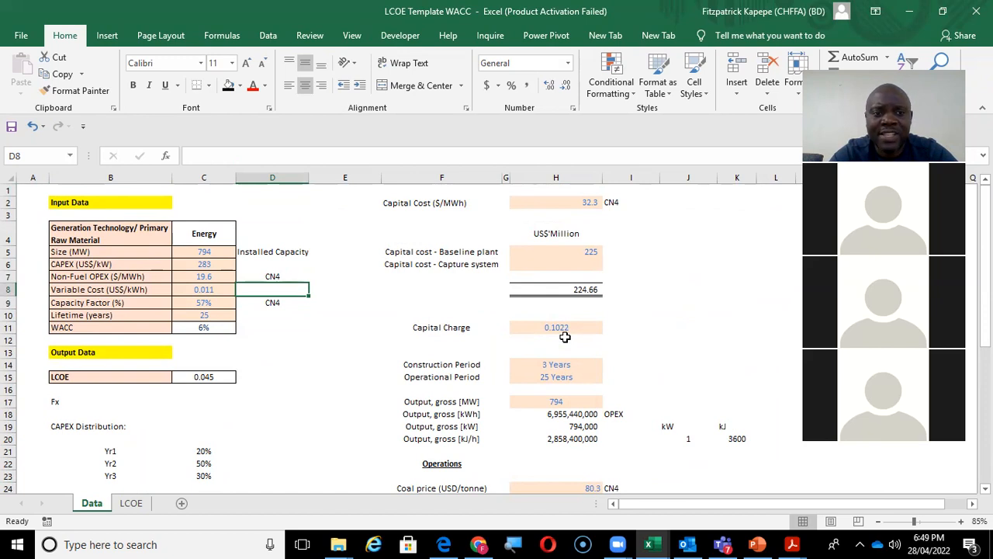
Review the Variable Cost formula in C8 and the Capacity Factor input in C9.
key(Left)
key(Left)
key(Right)
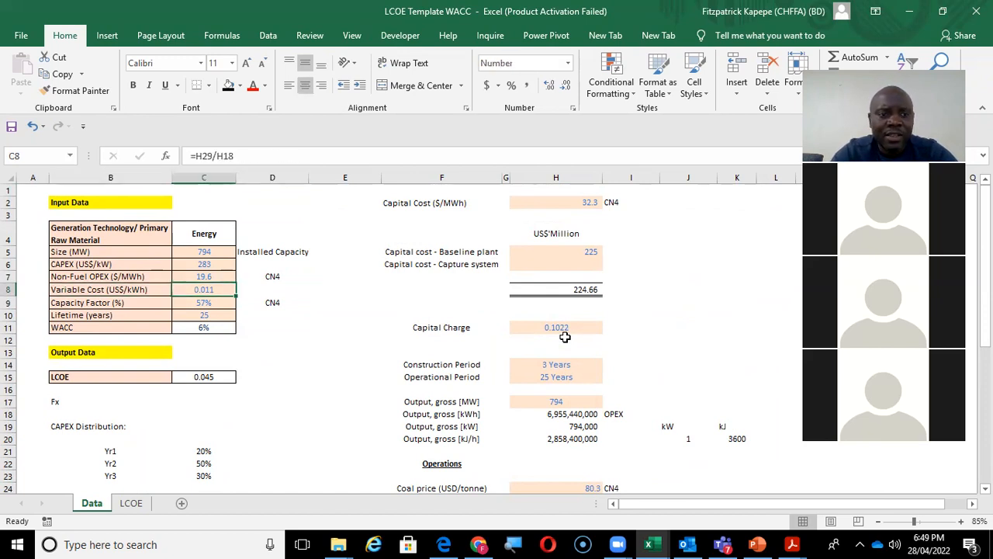
key(Left)
key(Down)
key(Right)
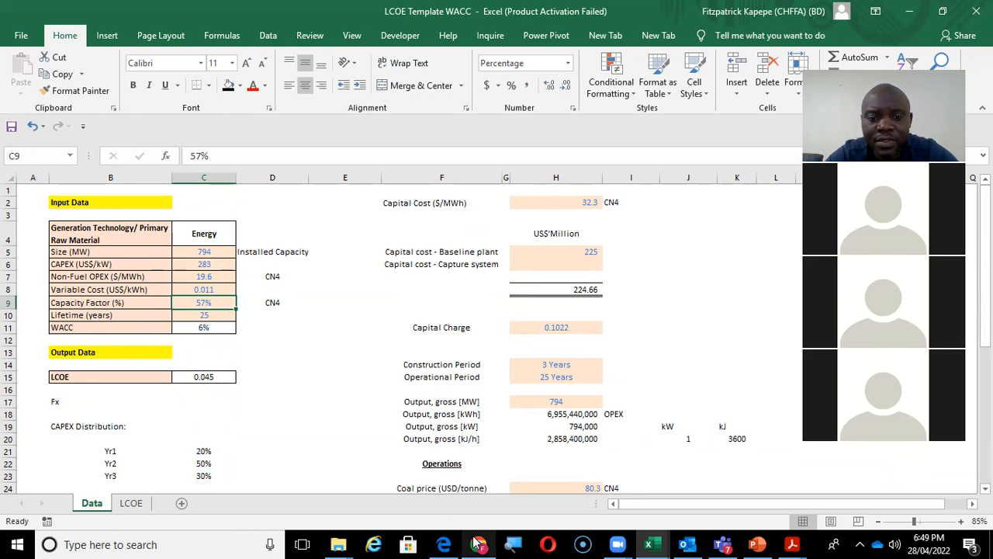
Switch to the China baseline coal-fired power plant PDF in Chrome and examine its cost tables through Table 7 on capacity factor effects.
mouse_move(479, 544)
click(473, 484)
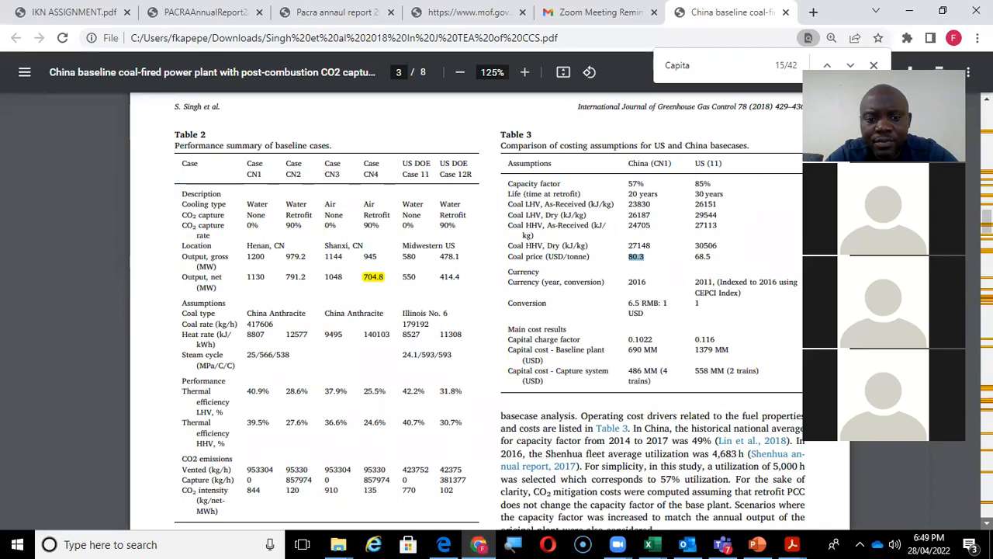
scroll(497, 311, down, 4)
scroll(497, 311, down, 10)
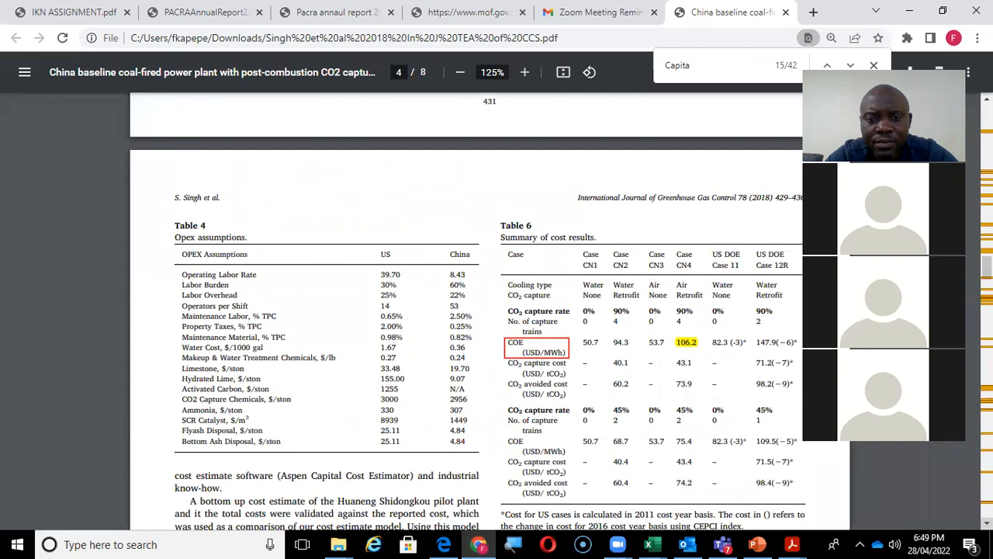
scroll(497, 310, down, 6)
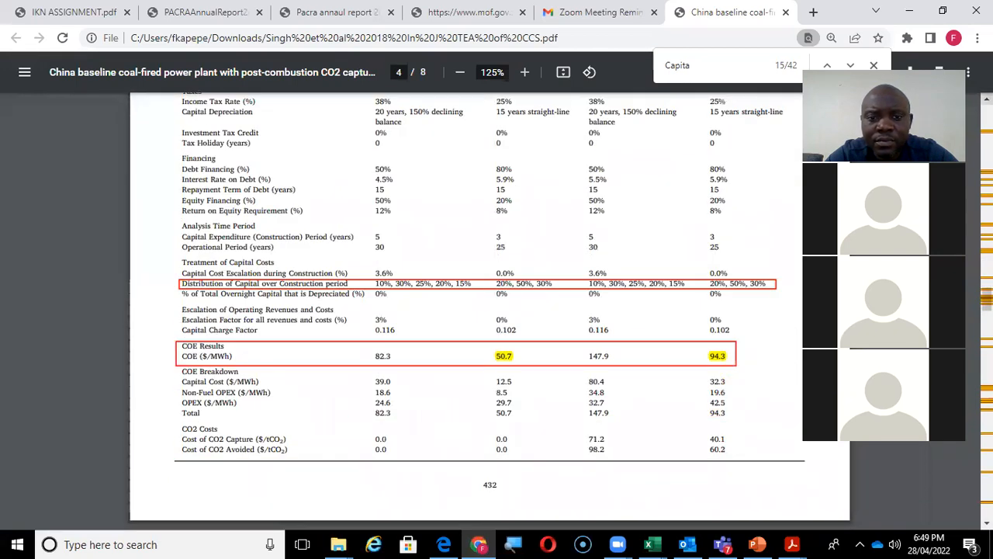
scroll(683, 160, up, 2)
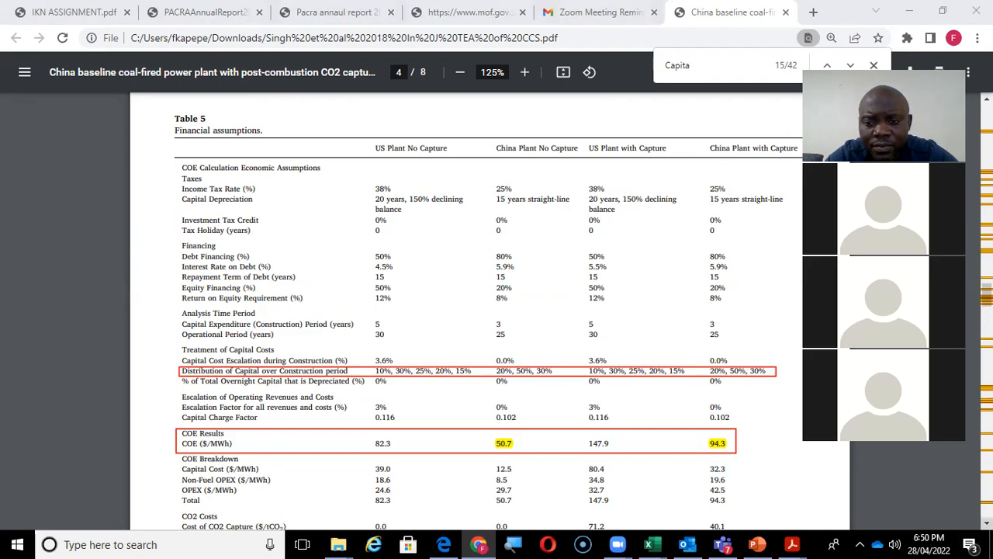
scroll(465, 310, down, 10)
scroll(466, 310, down, 3)
scroll(465, 311, down, 8)
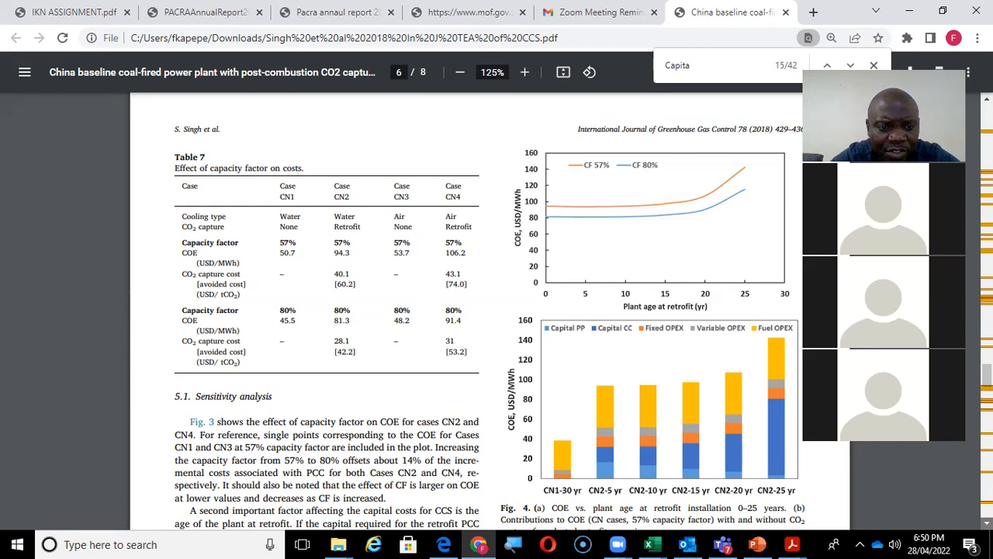
scroll(492, 314, down, 1)
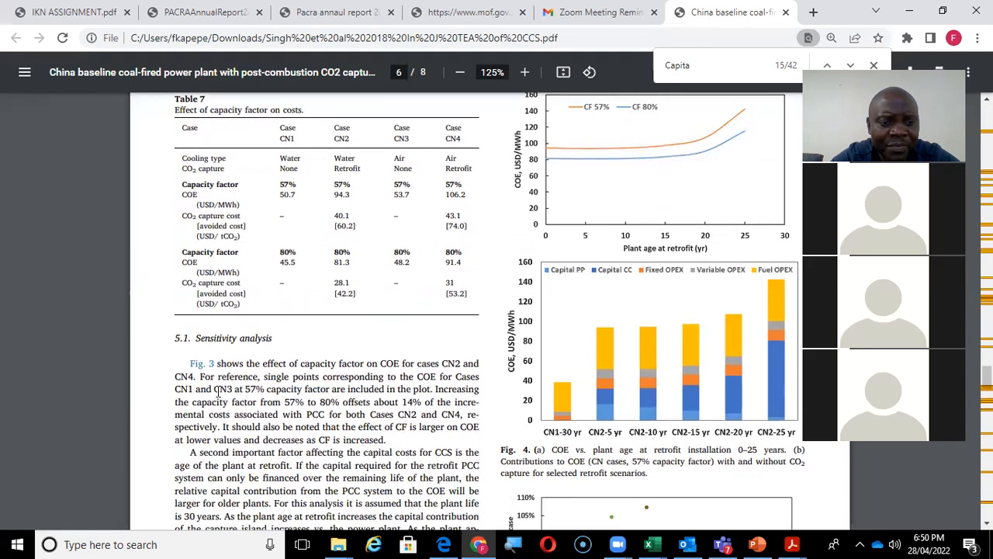
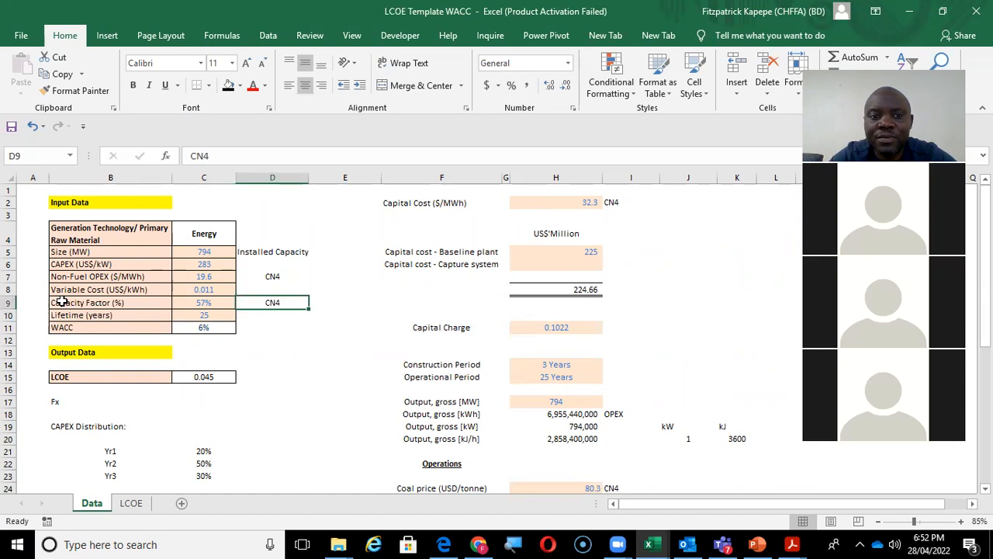
Set the Capacity Factor in C9 to 80% to test its effect on the LCOE.
key(Left)
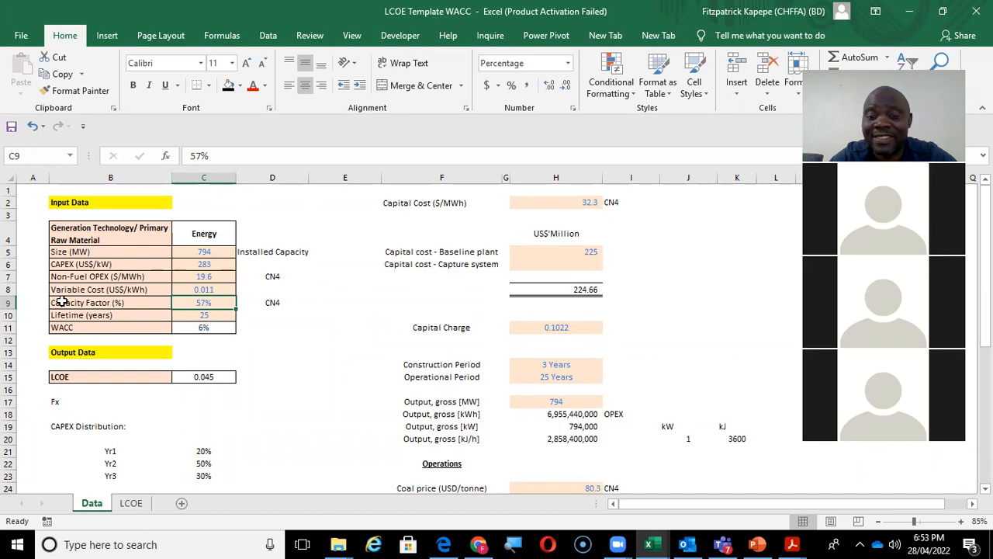
text(80)
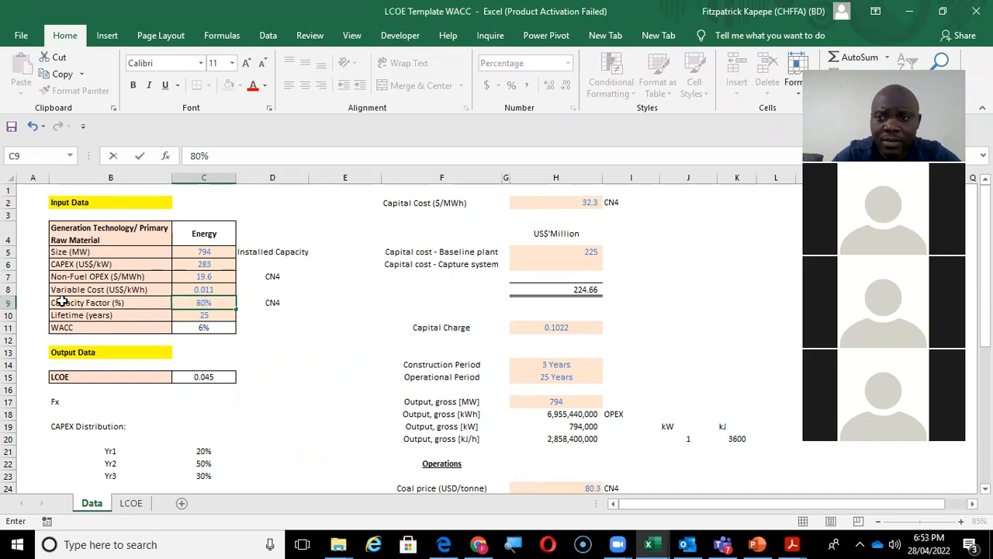
key(Return)
key(Return)
key(Return)
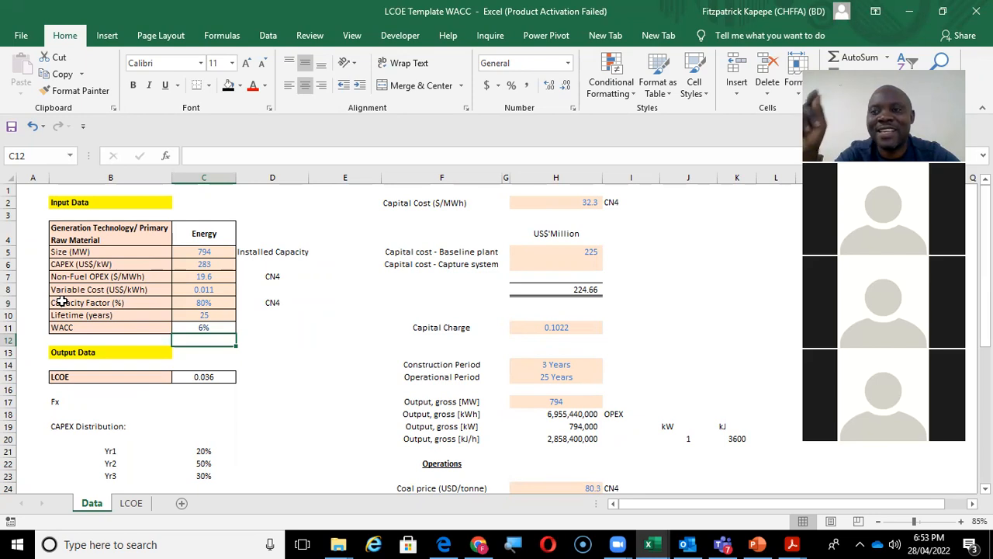
Set the Capacity Factor in C9 back to 57%.
key(Up)
key(Up)
key(Up)
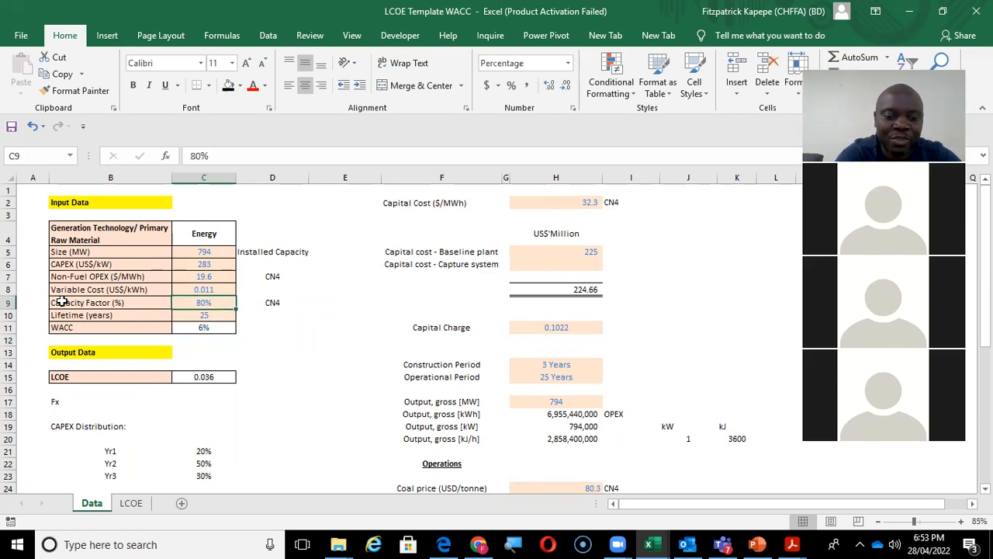
text(57)
key(Return)
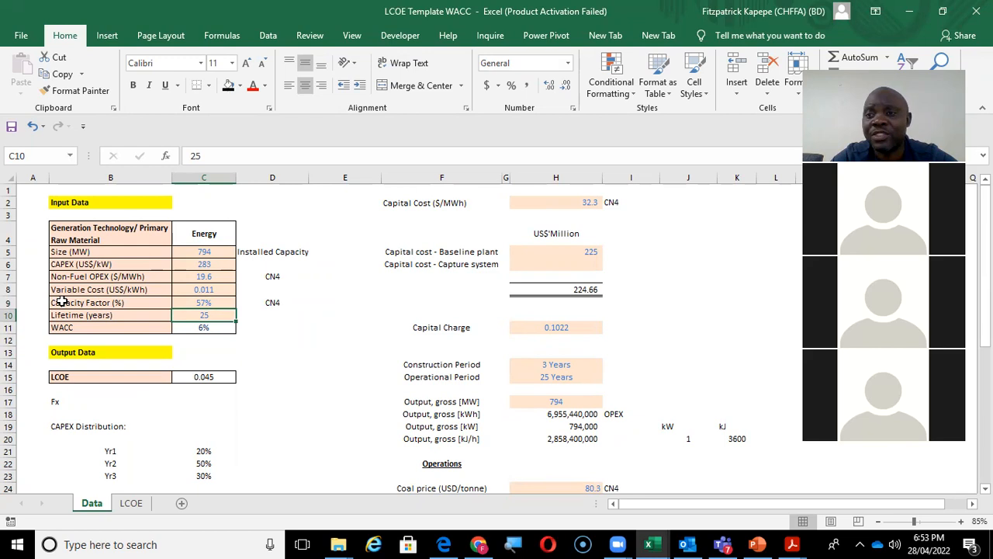
Examine the Lifetime and WACC inputs in C10 and C11, and the CAPEX distribution and capital structure sections below them.
key(Down)
key(Up)
key(Down)
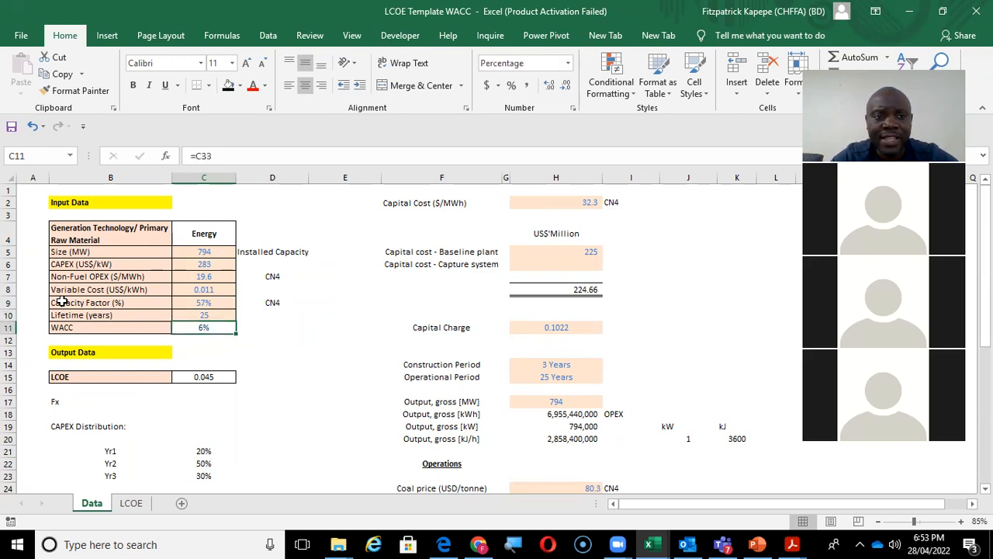
key(Down)
key(Up)
key(Up)
key(Down)
key(Down)
key(Down)
key(Down)
key(Down)
key(Down)
key(Down)
key(Down)
key(Down)
key(Down)
key(Down)
key(Down)
key(Down)
key(Down)
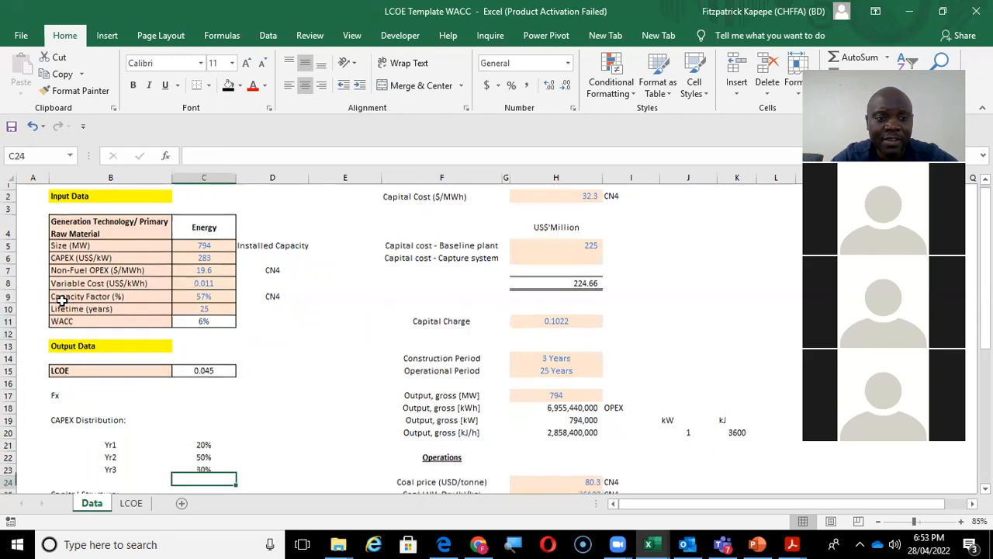
key(Down)
key(Down)
key(Down)
key(Down)
key(Down)
key(Down)
key(Up)
key(Up)
key(Up)
key(Up)
key(Up)
key(Up)
key(Up)
key(Up)
key(Up)
key(Up)
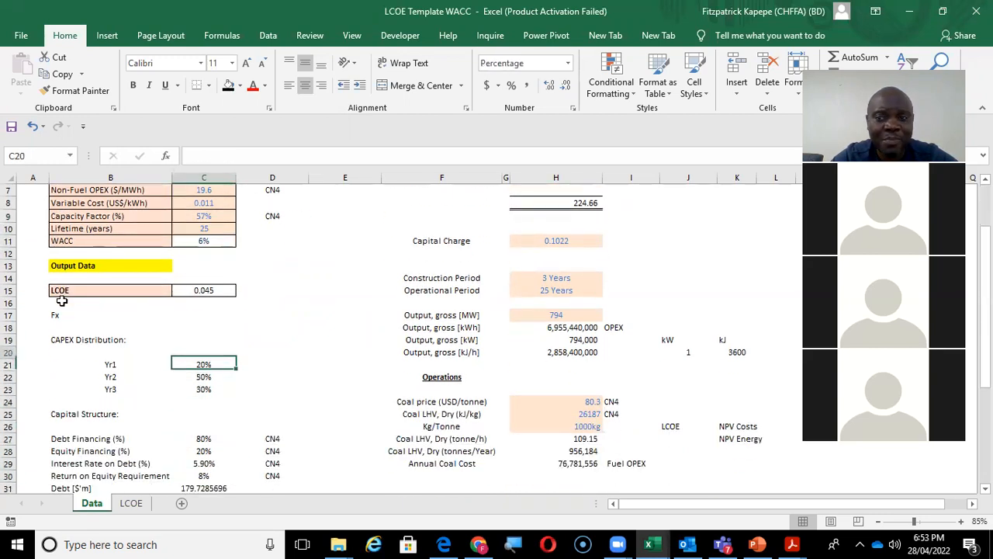
key(Left)
key(Left)
key(Right)
key(Right)
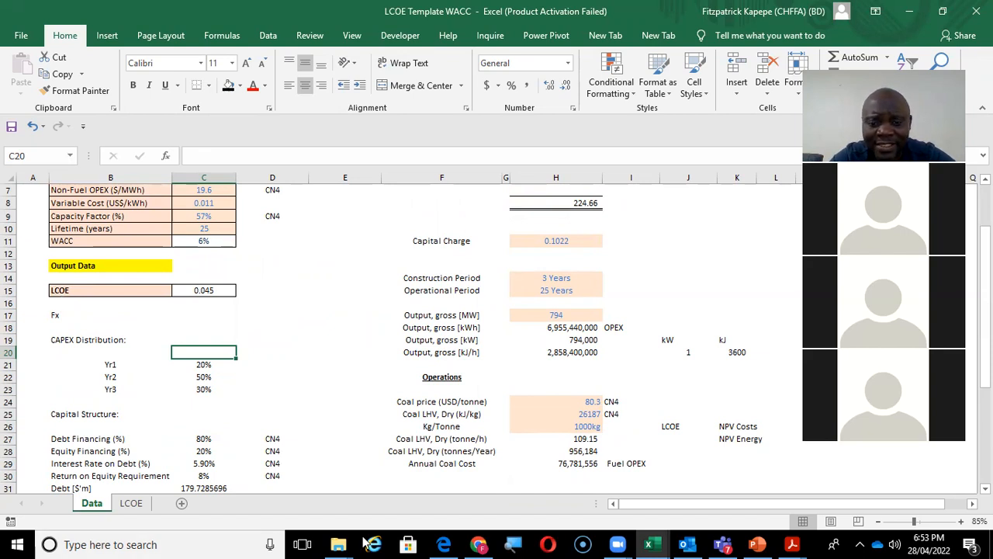
Switch to the China baseline coal-fired power plant PDF in Chrome to view the cost contributor and capacity factor charts.
mouse_move(485, 526)
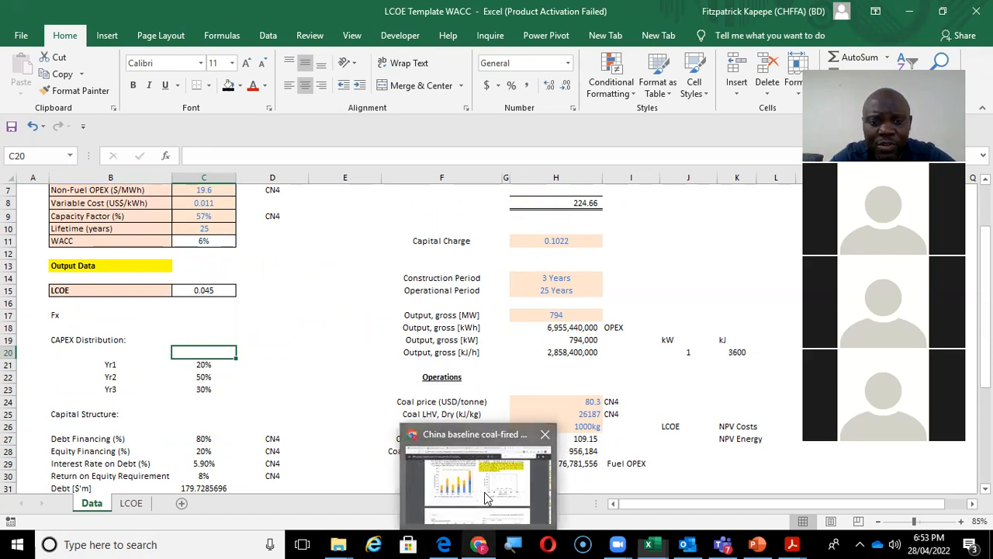
click(484, 492)
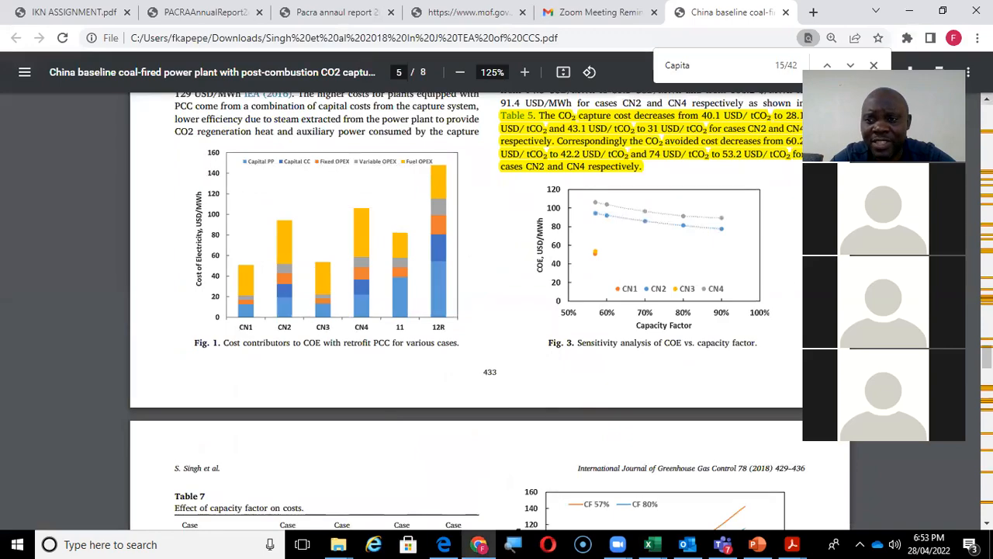
Examine the construction period and the yearly distribution of capital in the paper's economic assumptions table.
scroll(489, 310, up, 5)
scroll(488, 310, up, 8)
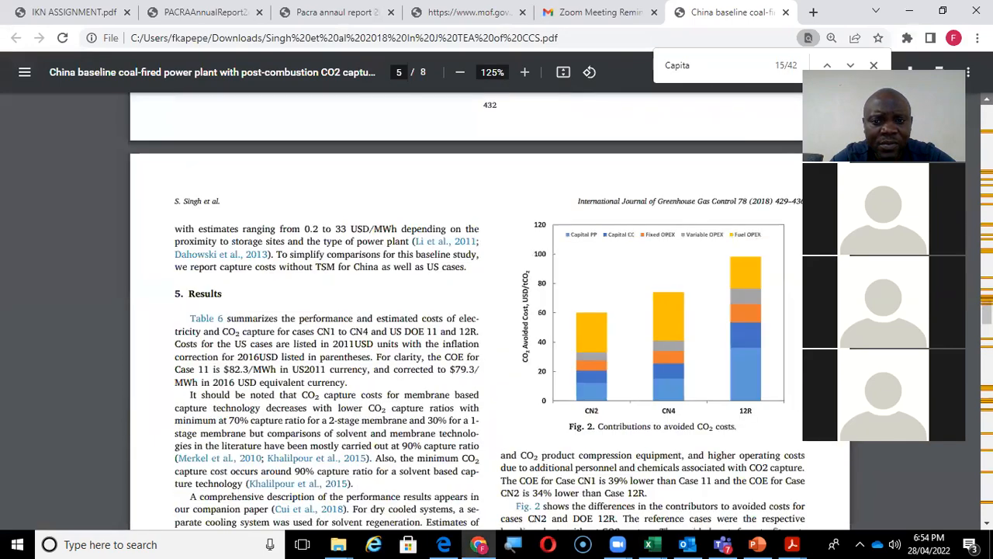
scroll(489, 310, up, 1)
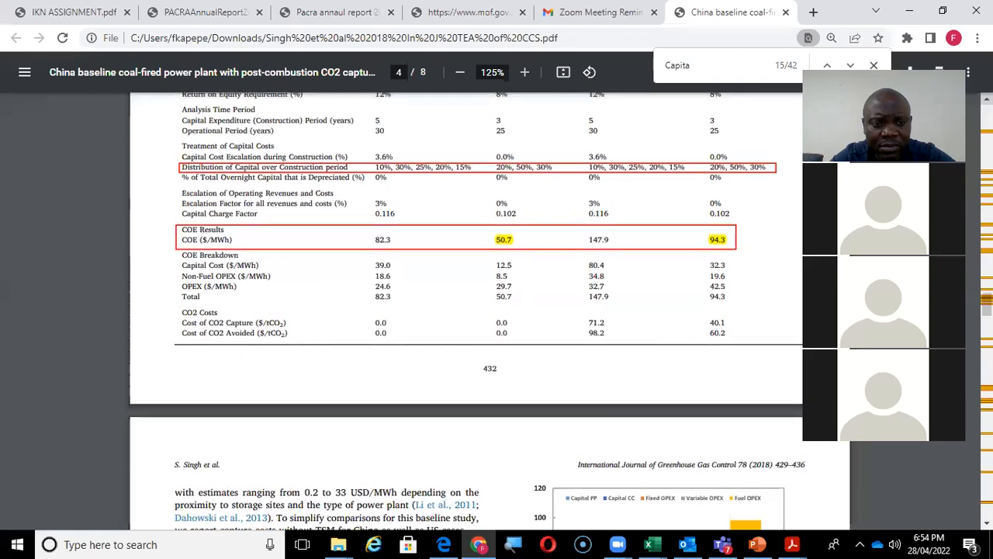
scroll(489, 311, up, 3)
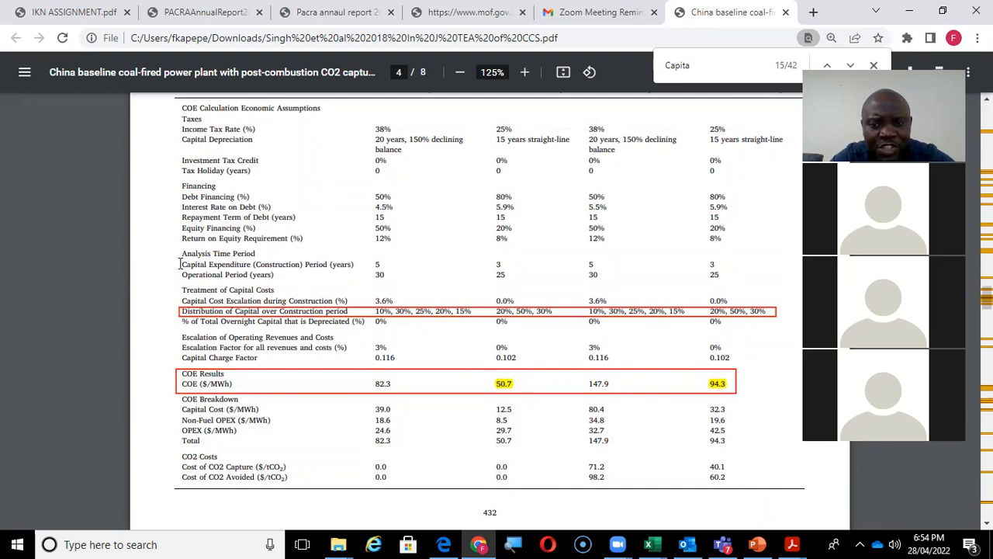
drag(181, 264, 235, 264)
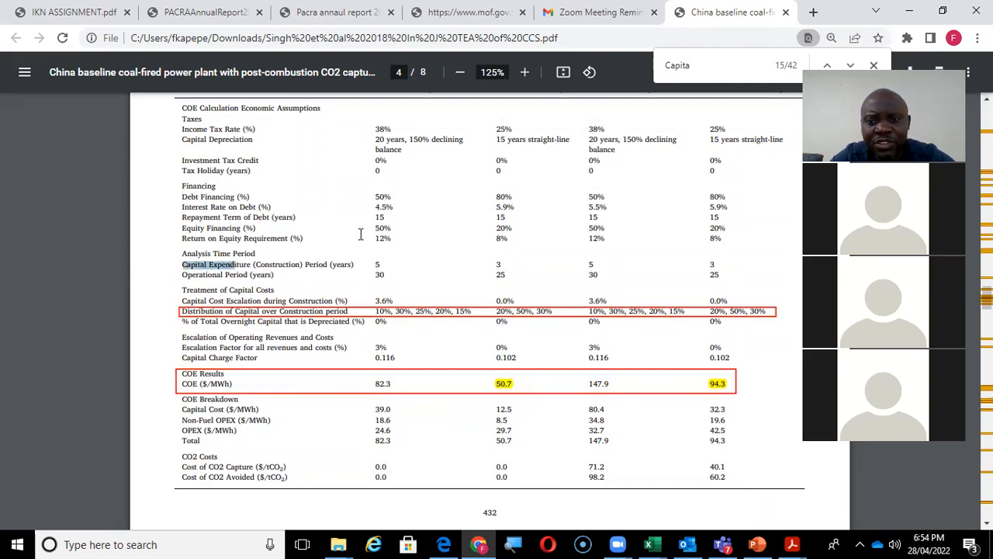
click(725, 265)
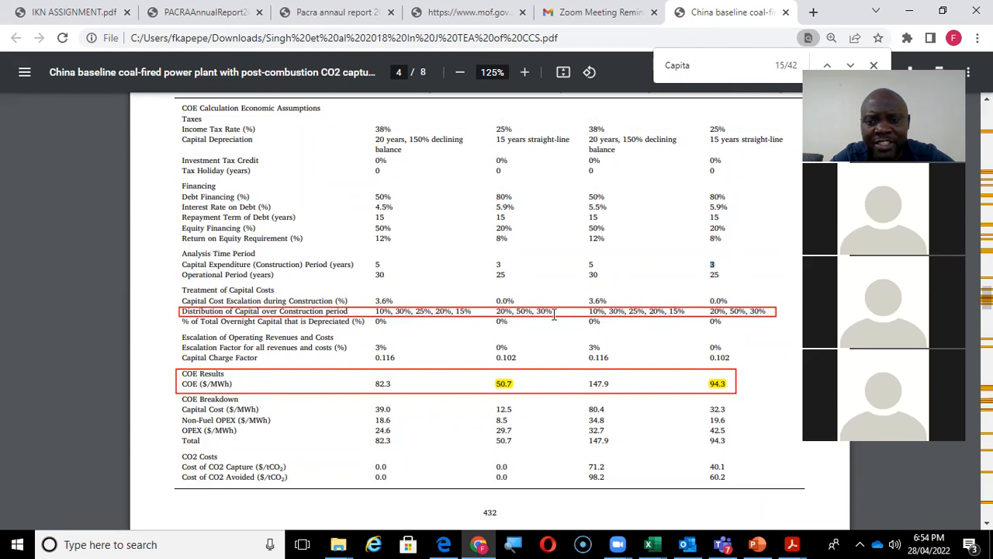
drag(710, 311, 722, 311)
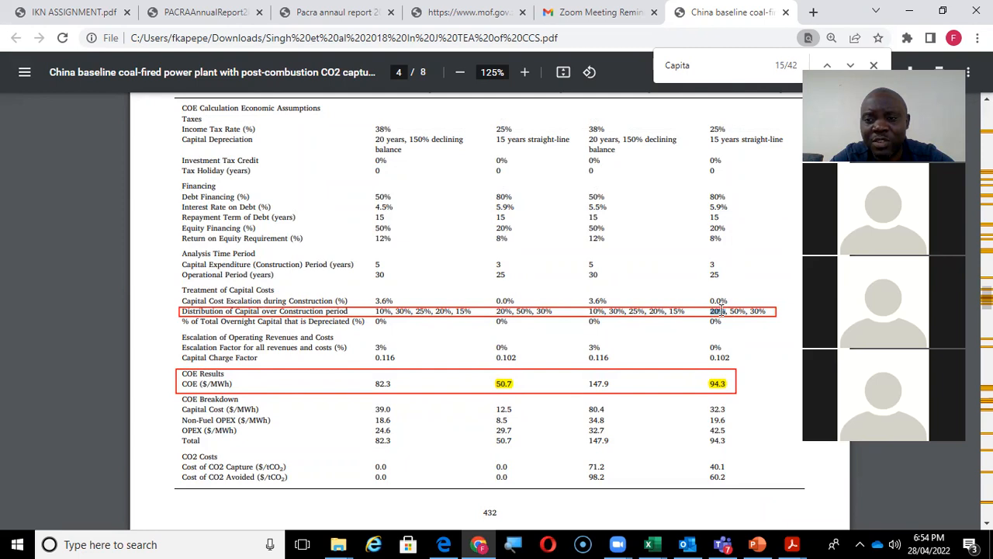
drag(729, 311, 769, 314)
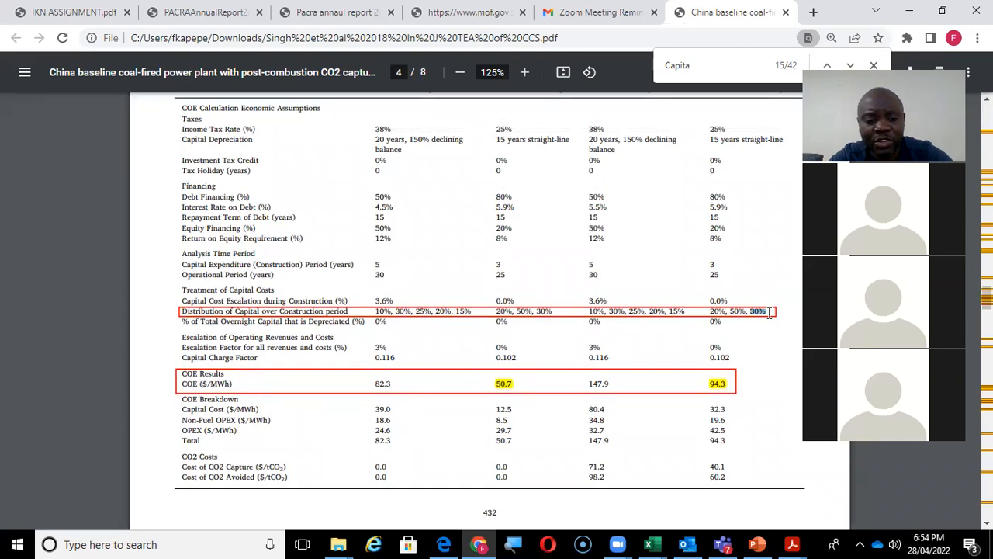
Switch to the LCOE Template WACC workbook in Excel and review the CAPEX distribution, the sum in H8 and the capital charge.
key(alt+Tab)
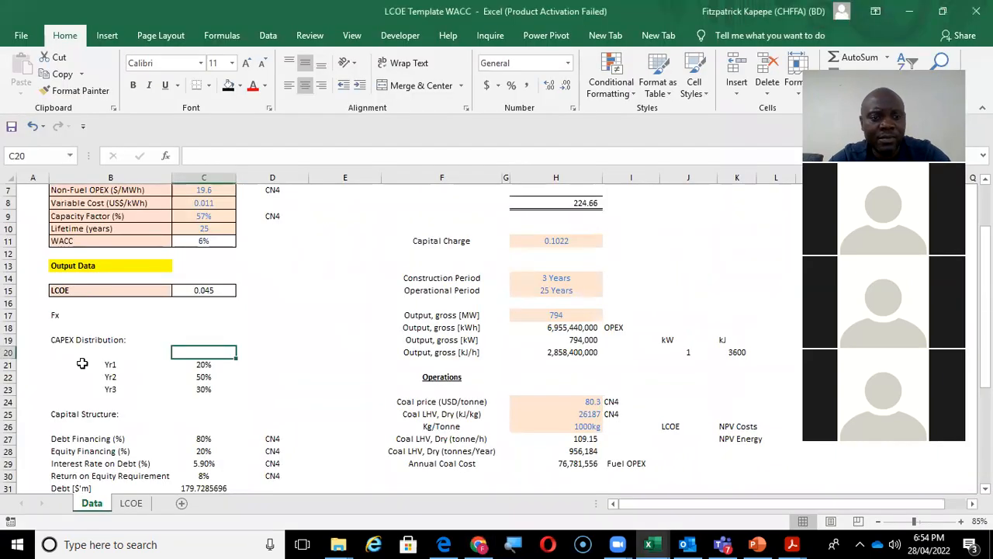
click(201, 362)
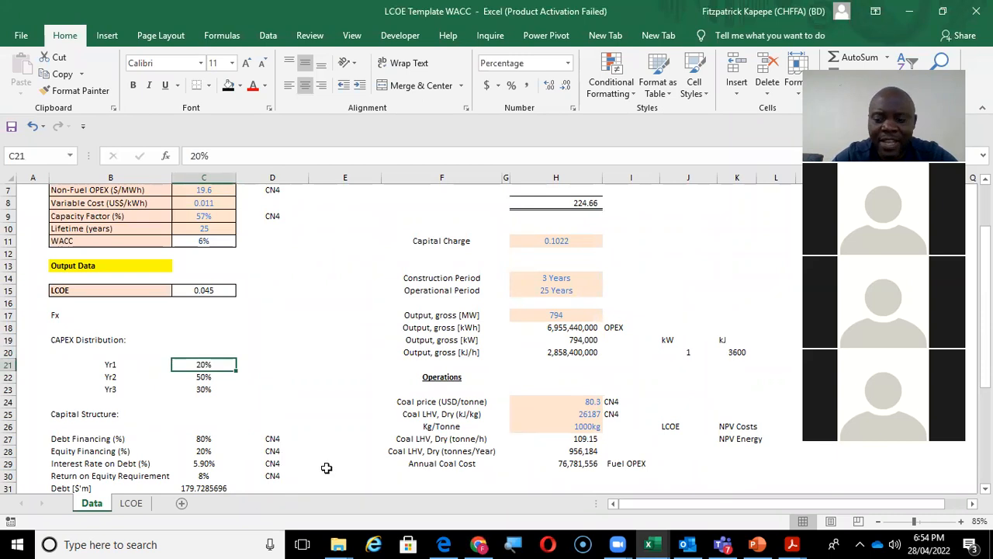
key(Down)
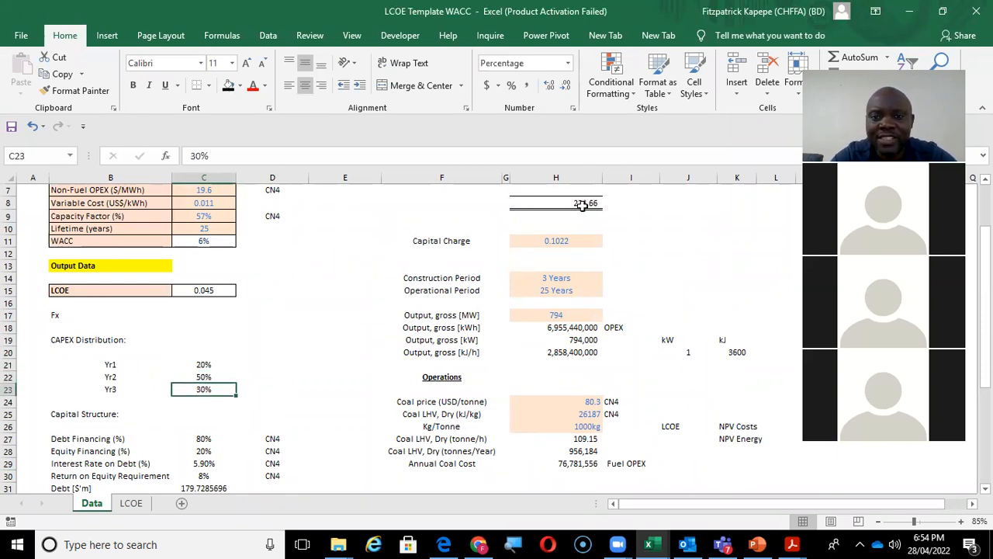
click(582, 203)
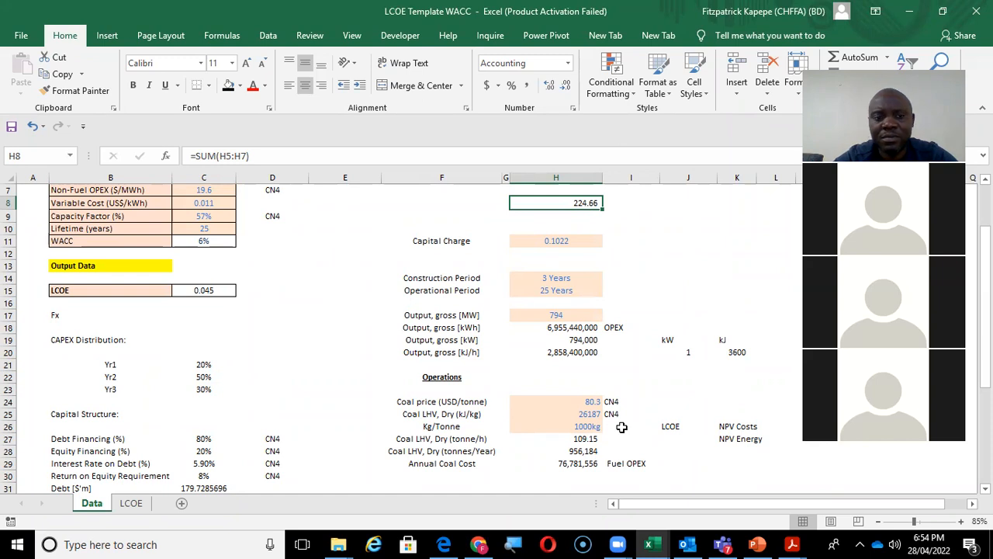
key(Down)
key(Down)
key(Down)
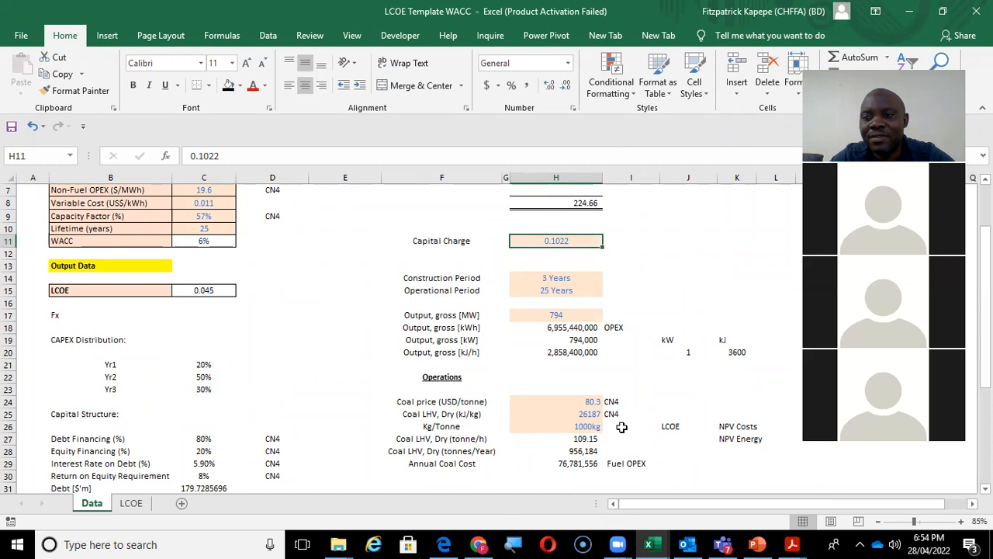
Go from the capital charge cell past the construction period down to the Capital Structure block on the Data sheet.
key(Down)
key(Down)
key(Down)
key(Left)
key(Left)
key(Left)
key(Down)
key(Down)
key(Down)
key(Down)
key(Down)
key(Down)
key(Down)
key(Down)
key(Down)
key(Down)
key(Down)
key(Down)
key(Down)
key(Down)
key(Down)
key(Down)
key(Down)
key(Down)
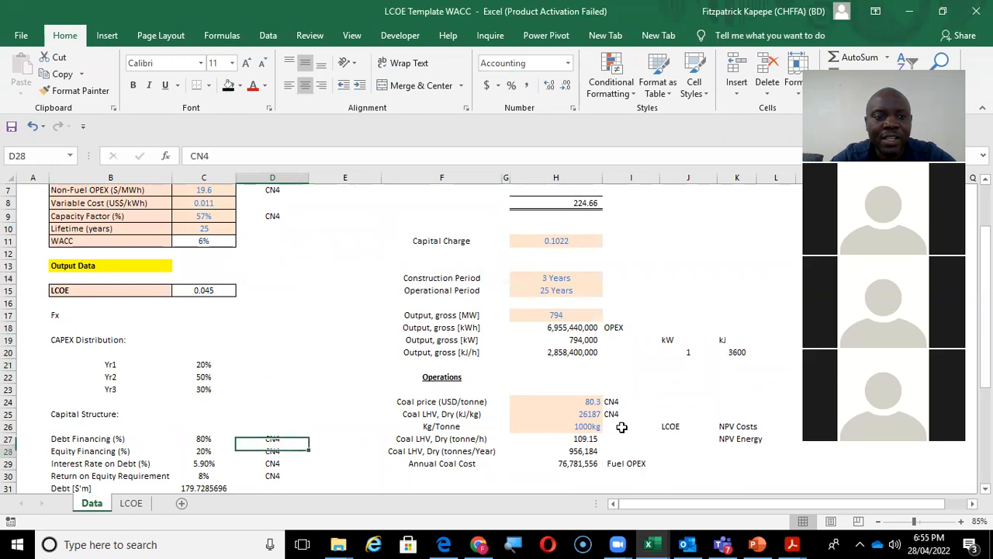
Look through the rows around the Capital Structure heading, finishing on the debt financing percentage in C27.
key(Up)
key(Up)
key(Up)
key(Up)
key(Left)
key(Left)
key(Up)
key(Up)
key(Up)
key(Down)
key(Down)
key(Down)
key(Down)
key(Down)
key(Down)
key(Down)
key(Down)
key(Up)
key(Up)
key(Up)
key(Up)
key(Up)
key(Up)
key(Up)
key(Down)
key(Down)
key(Up)
key(Right)
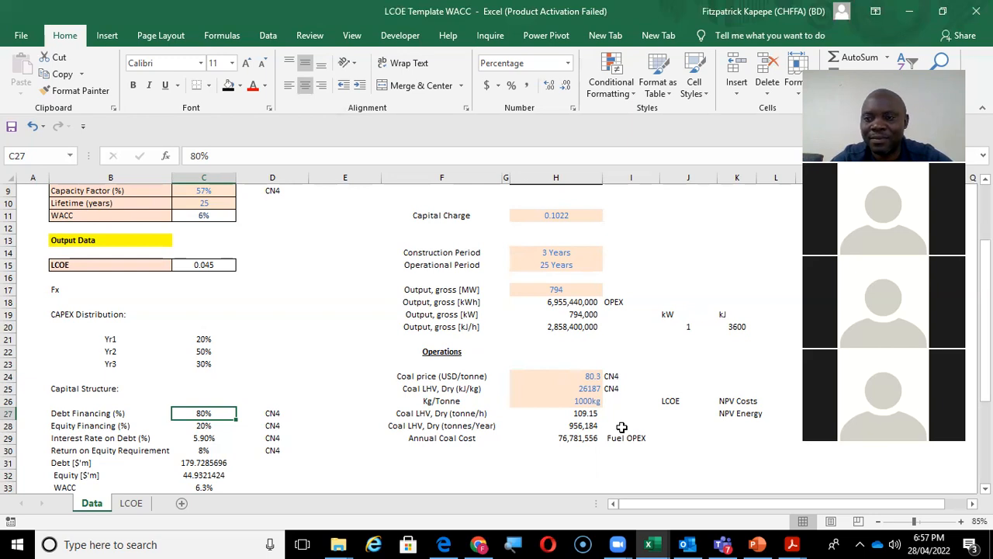
Review the capital structure rows from debt financing down to the debt and equity amounts, returning to C27.
key(Down)
key(Down)
key(Down)
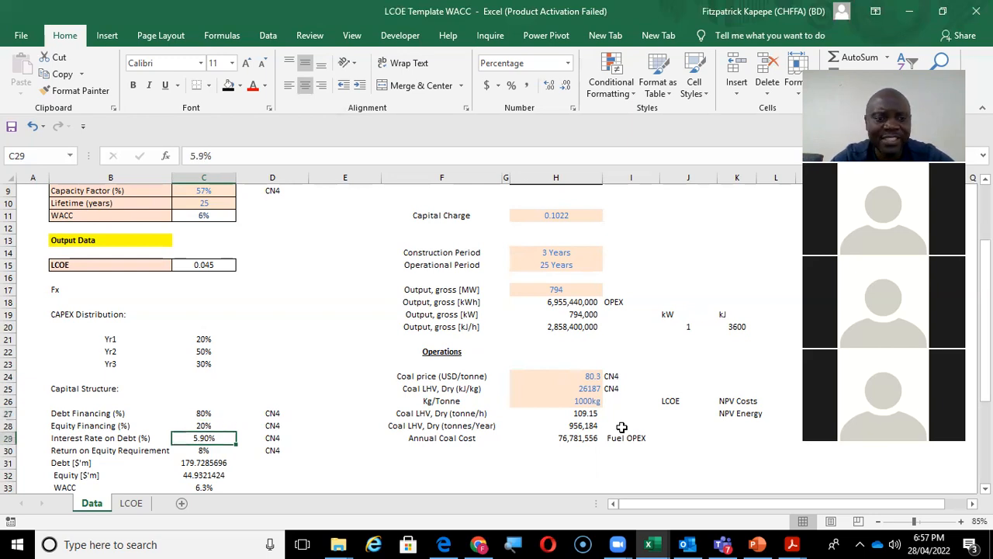
key(Up)
key(Up)
key(Up)
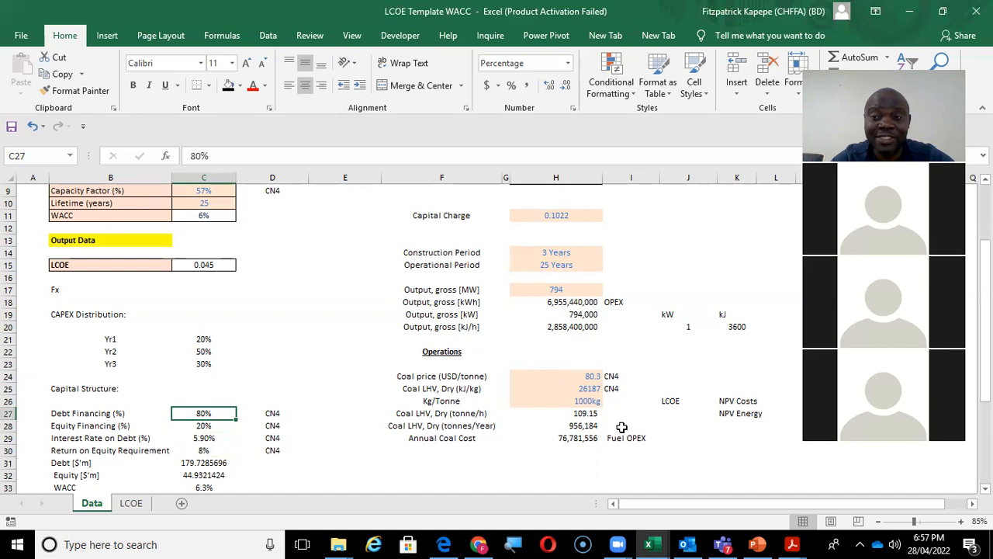
key(Left)
key(Left)
key(Right)
key(Down)
key(Down)
key(Down)
key(Down)
key(Down)
key(Down)
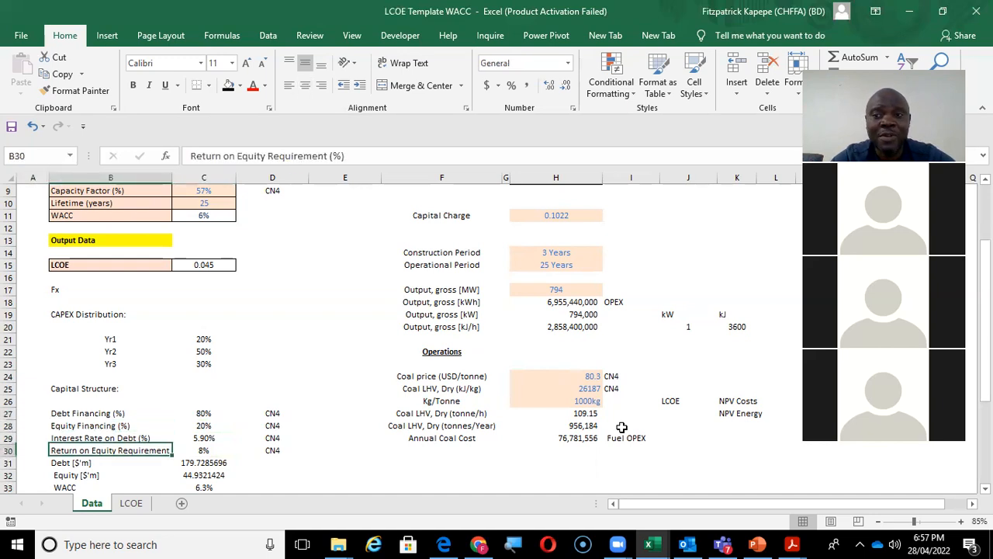
key(Down)
key(Down)
key(Up)
key(Up)
key(Up)
key(Up)
key(Up)
key(Up)
key(Up)
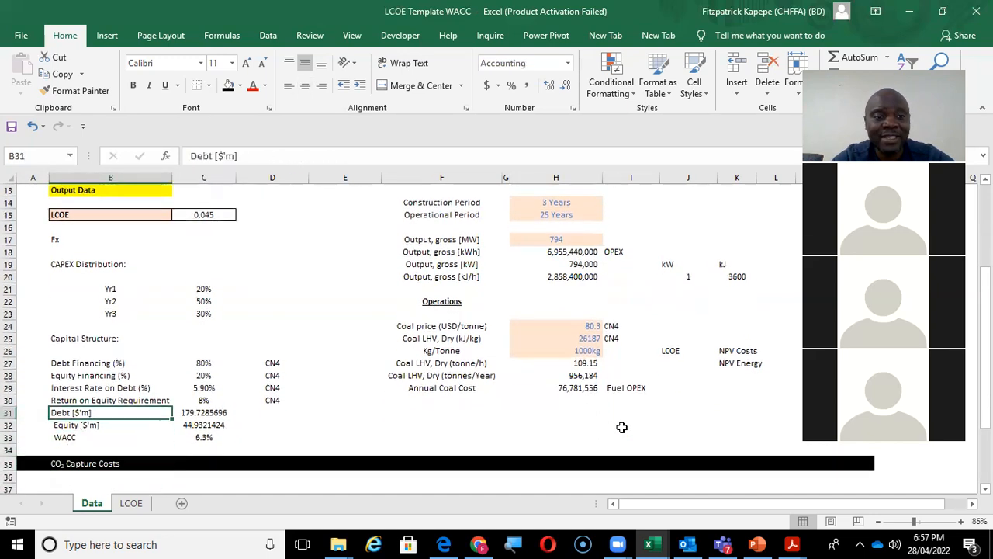
key(Up)
key(Right)
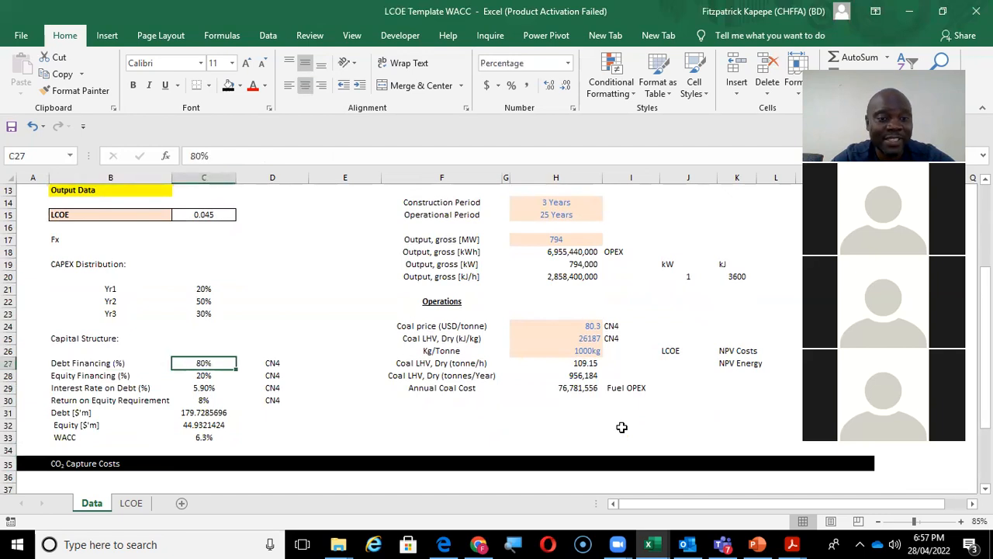
Examine the equity financing share and the interest rate on debt in the capital structure.
key(Left)
key(Left)
key(Down)
key(Right)
key(Right)
key(Down)
key(Left)
key(Left)
key(Right)
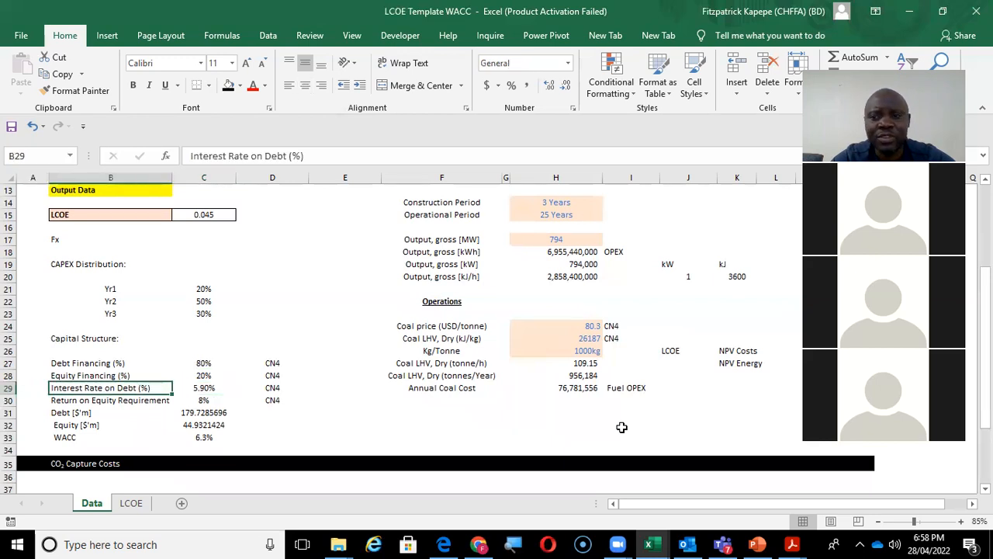
key(Right)
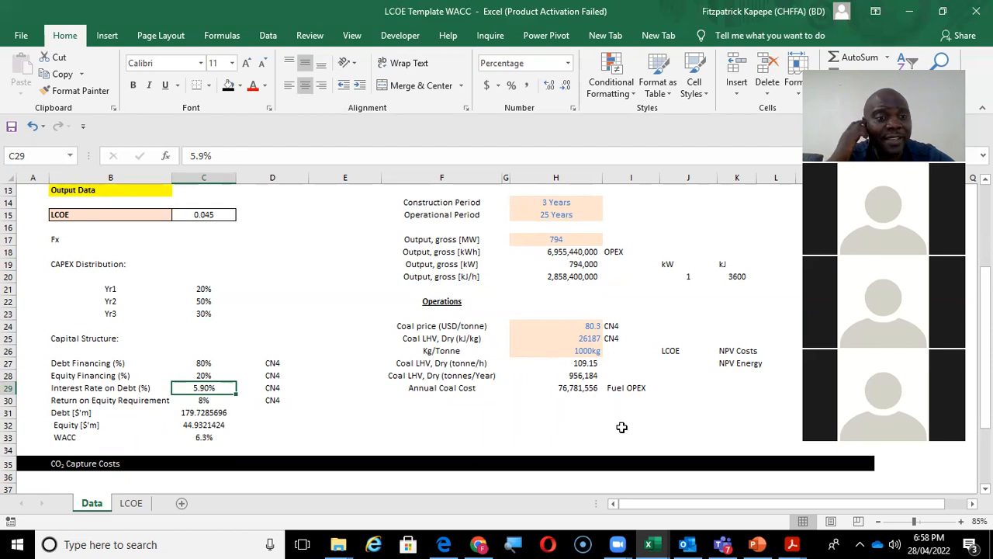
Compare the return on equity requirement in C30 with the interest rate on debt in C29.
key(Down)
key(Left)
key(Left)
key(Right)
key(Right)
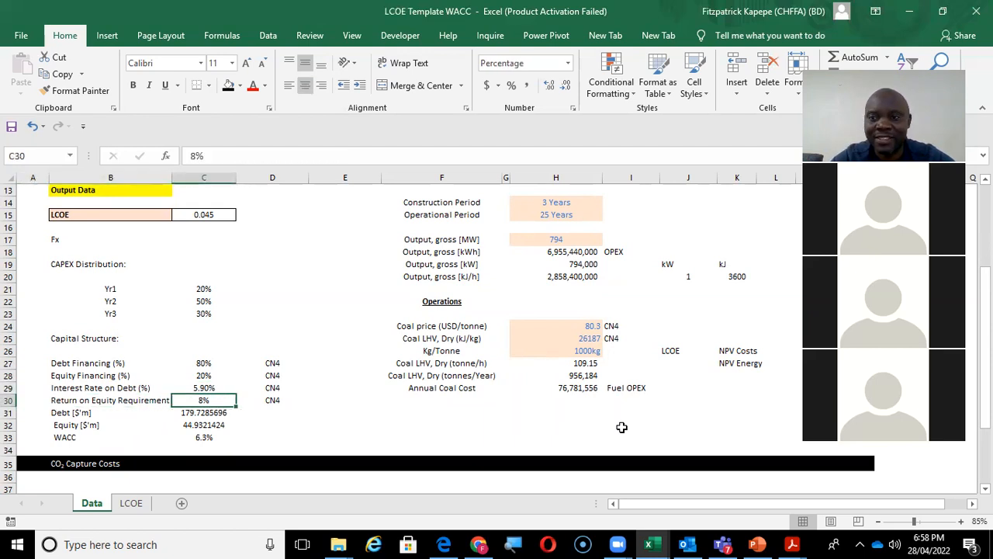
key(Left)
key(Left)
key(Right)
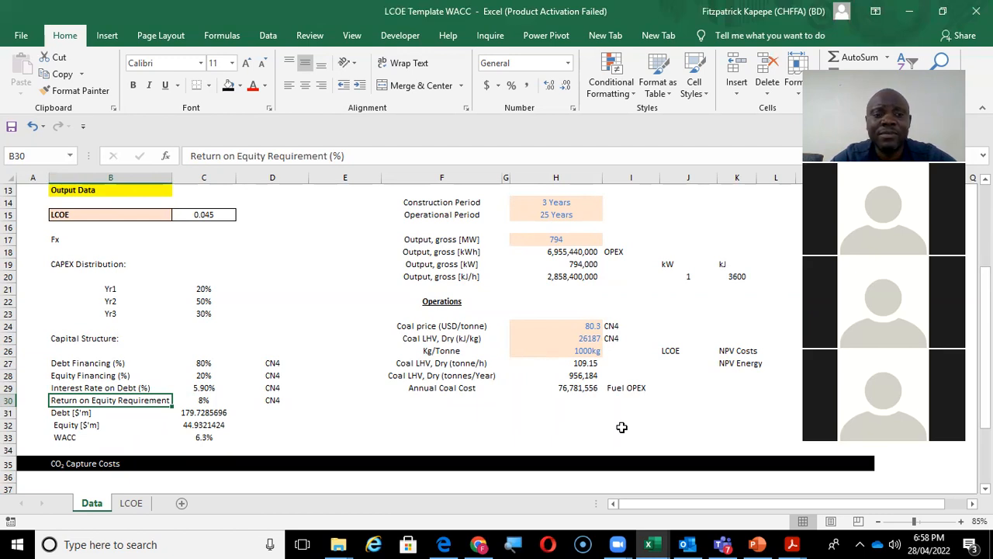
key(Right)
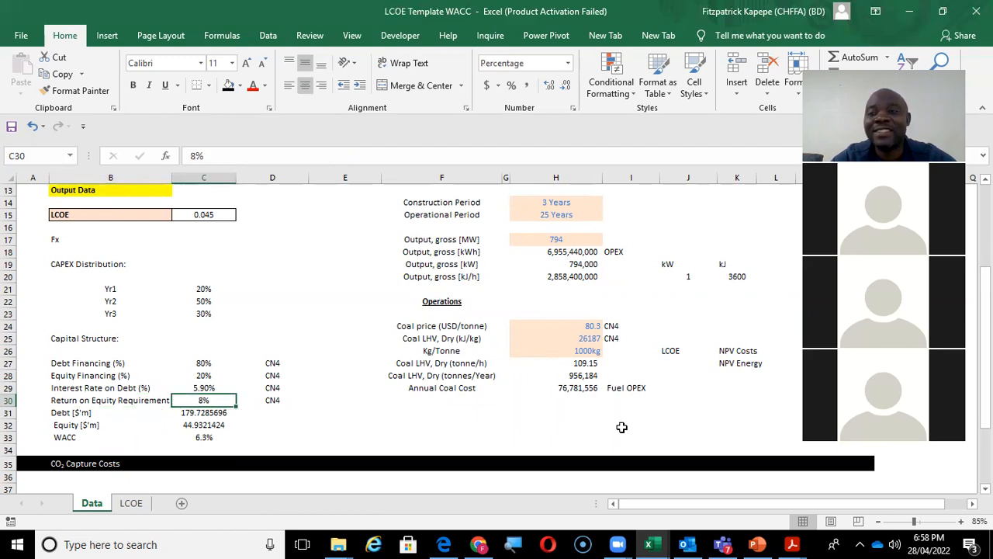
key(Up)
key(Left)
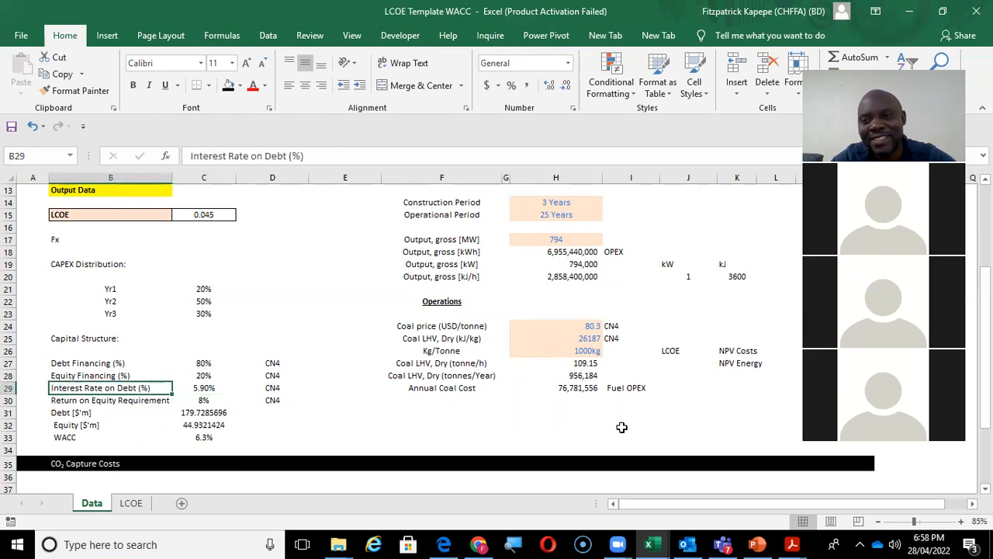
key(Right)
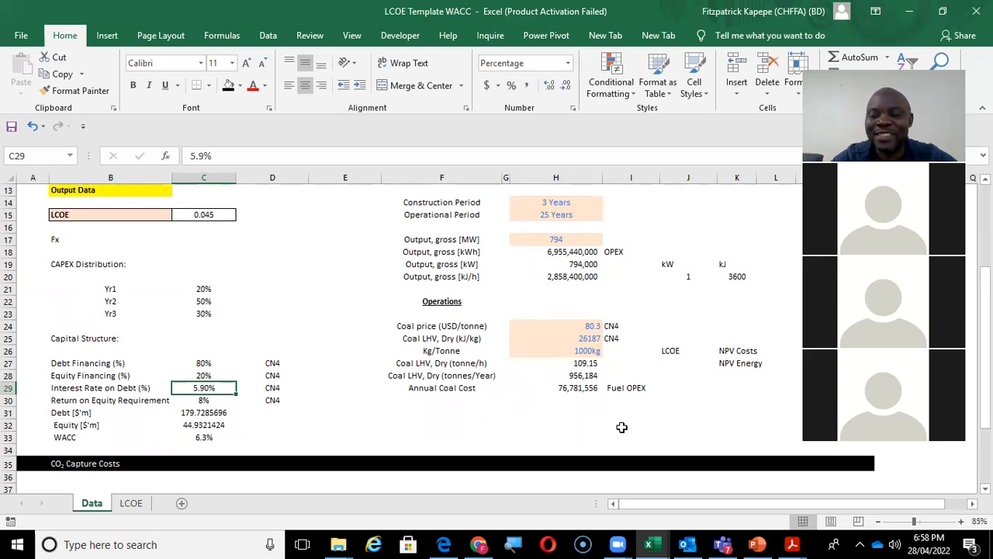
key(Down)
key(Down)
key(Up)
key(Up)
key(Up)
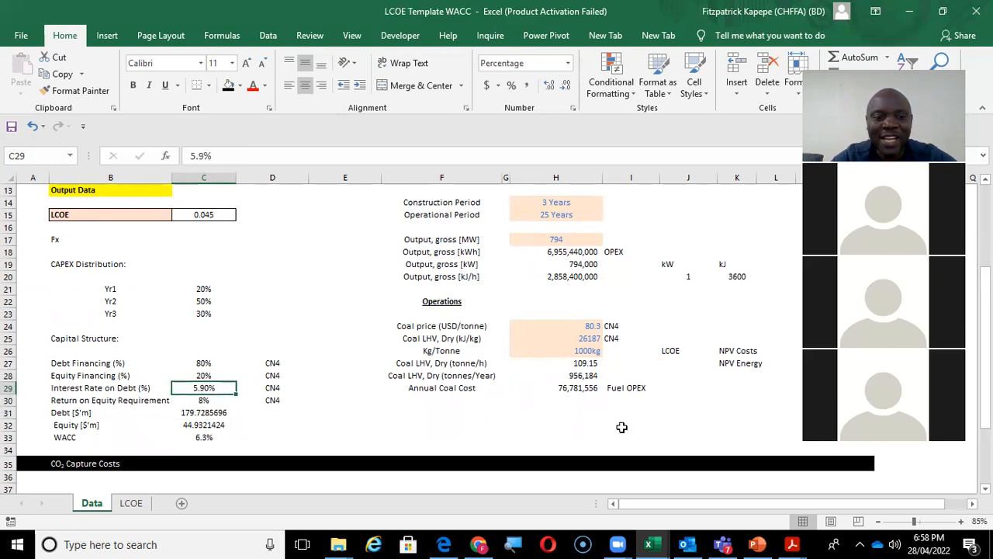
Check the formulas behind the Debt and Equity amounts in C31 and C32.
key(Down)
key(Down)
key(Down)
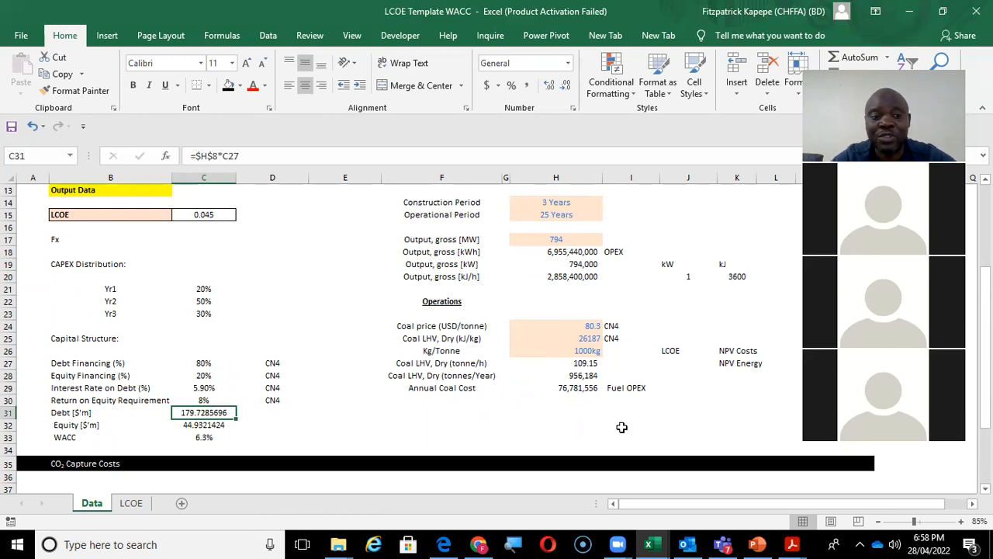
key(Left)
key(Right)
key(Down)
key(Up)
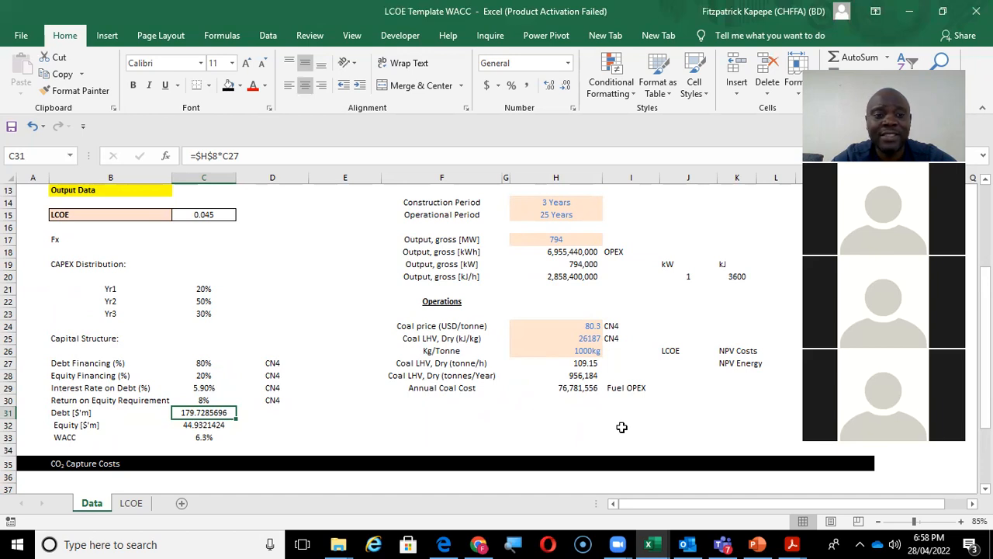
Format the Debt and Equity amounts in C31:C32 with comma style and no decimal places.
key(shift+Down)
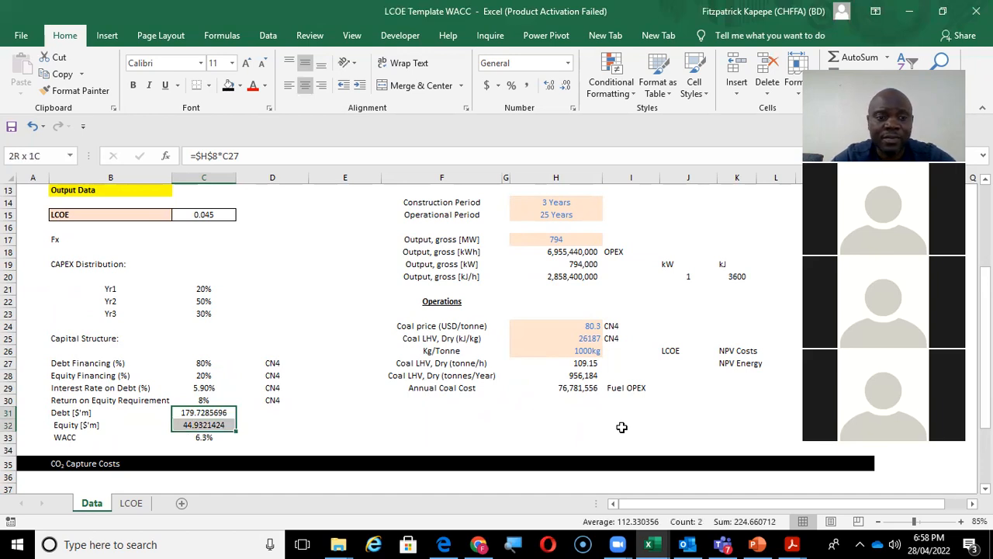
right_click(209, 424)
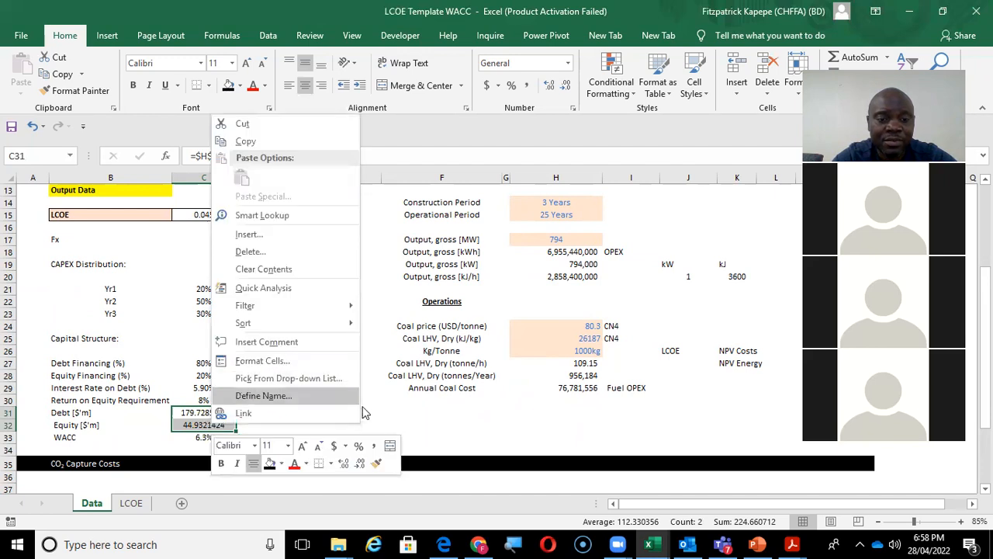
click(374, 449)
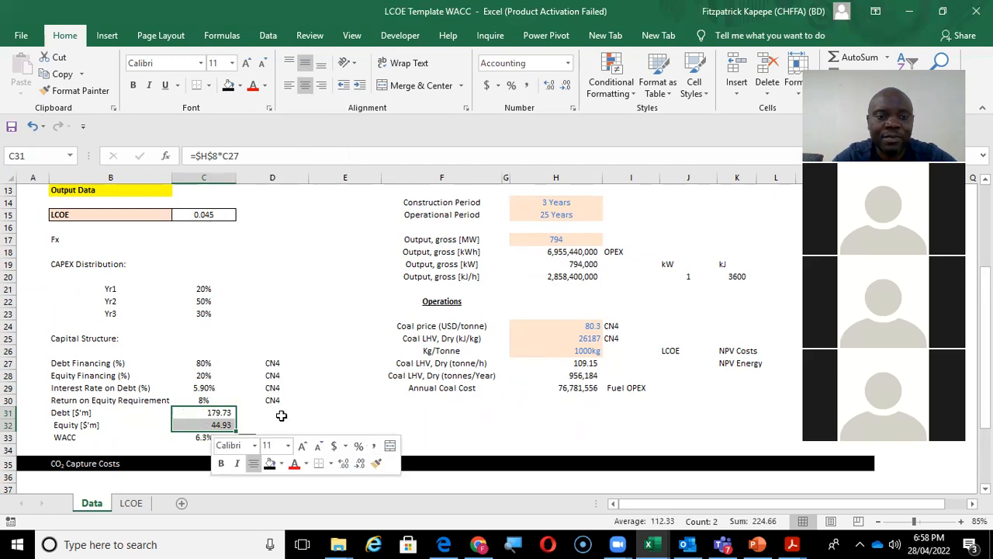
double_click(359, 464)
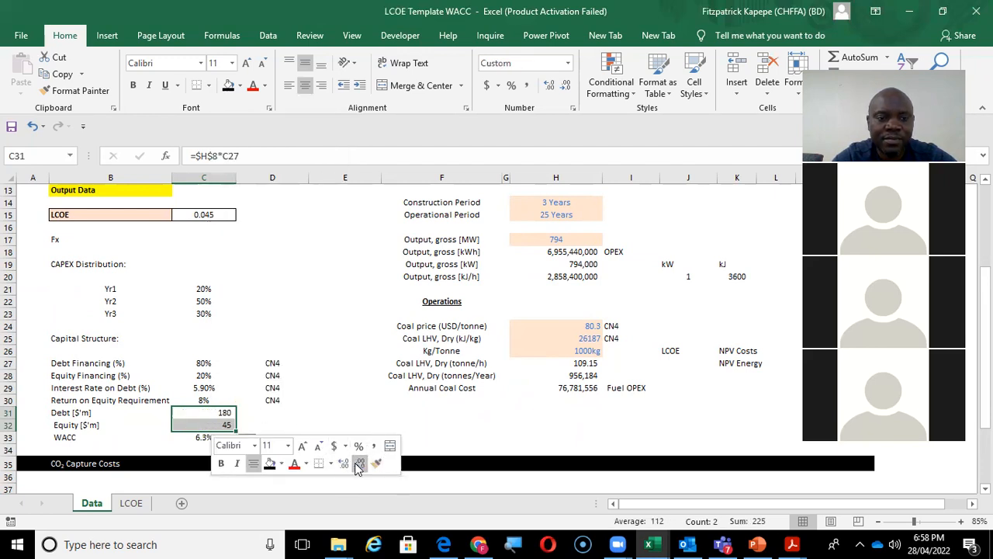
key(alt)
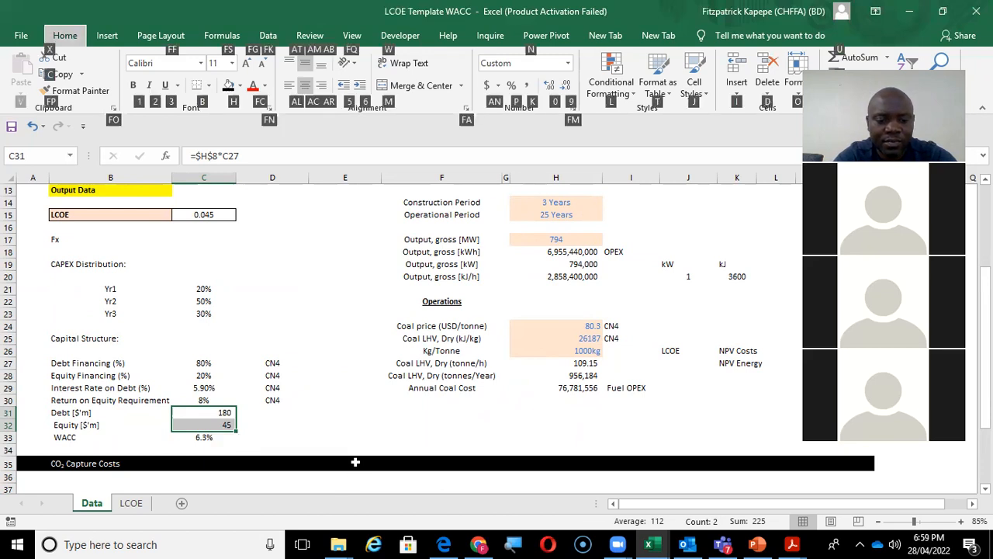
key(Escape)
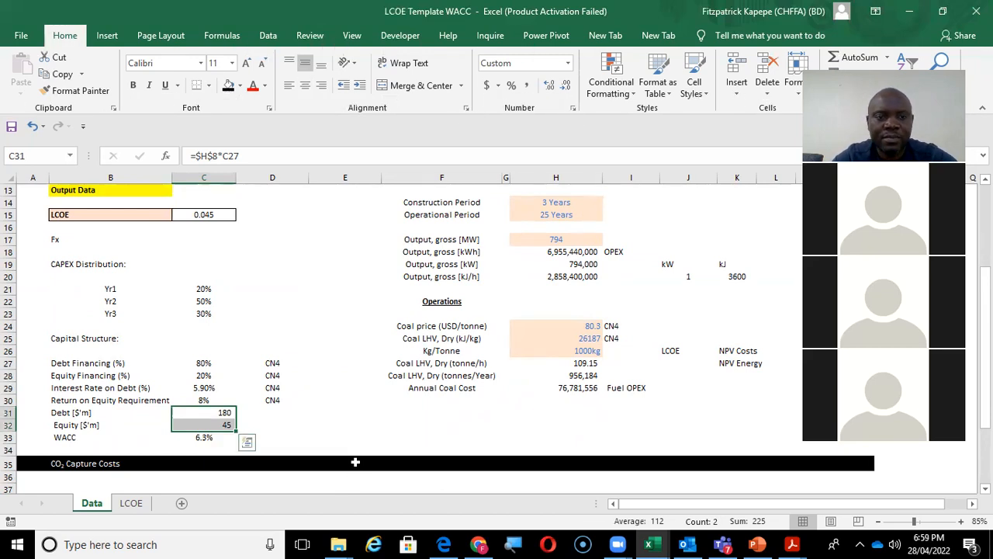
Calculate the annual cost of debt in D31 by multiplying the debt amount by its interest rate, =C31*C29.
click(272, 412)
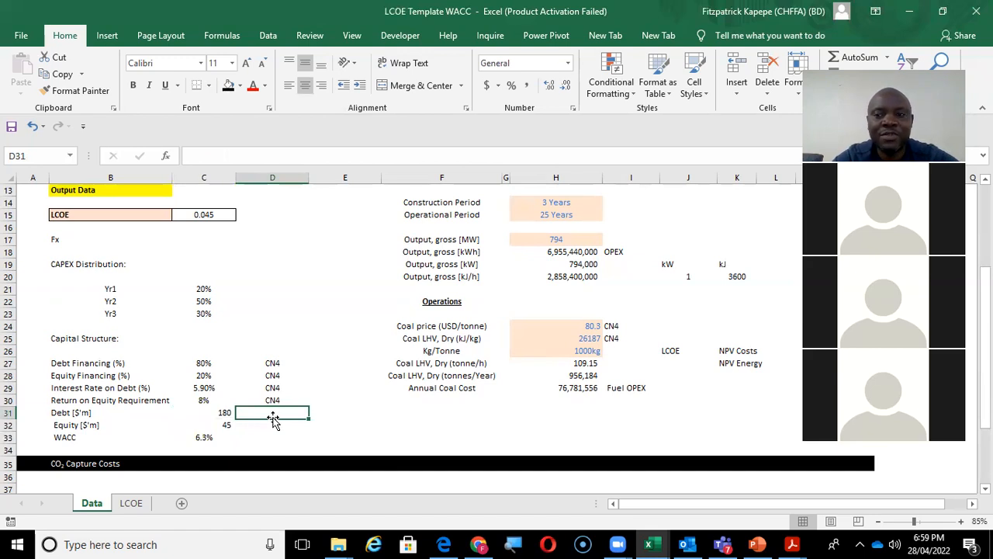
text(=)
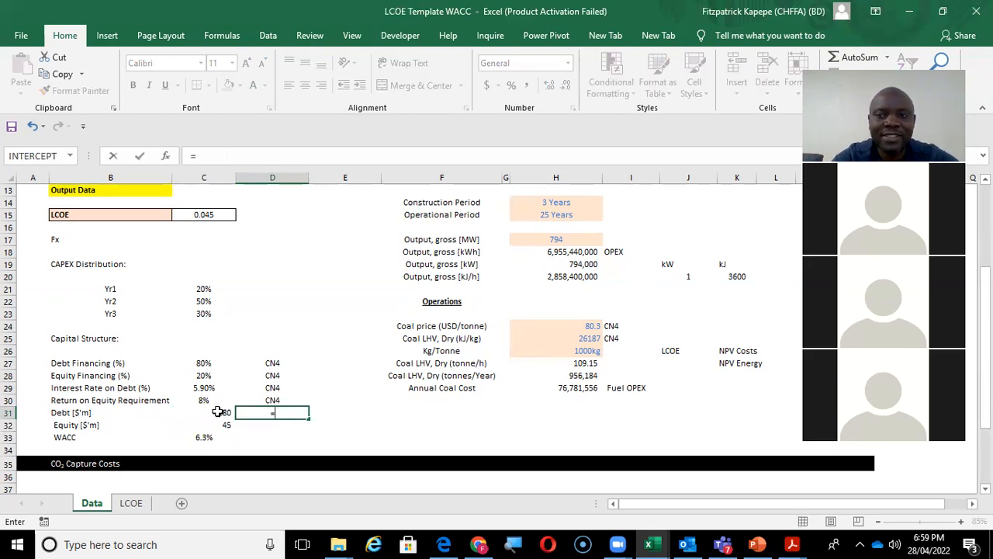
click(218, 412)
text(*)
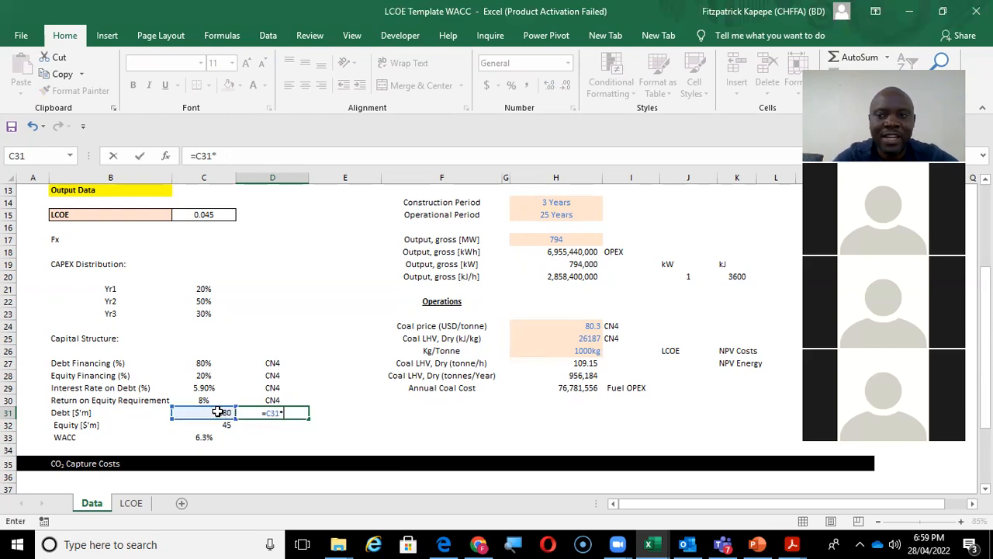
click(198, 389)
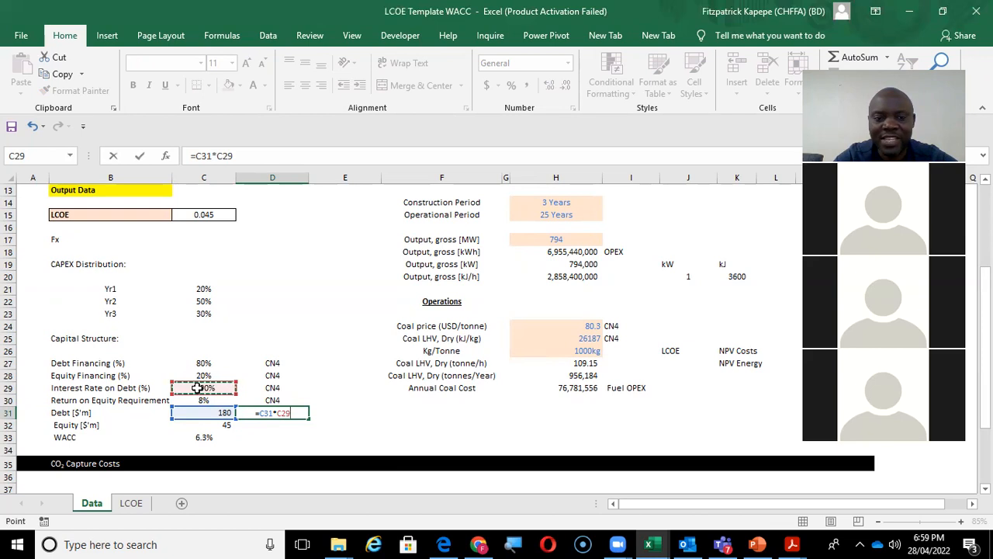
key(Return)
Calculate the annual cost of equity in D32 by multiplying the equity amount by the return on equity requirement, =C32*C30.
text(=)
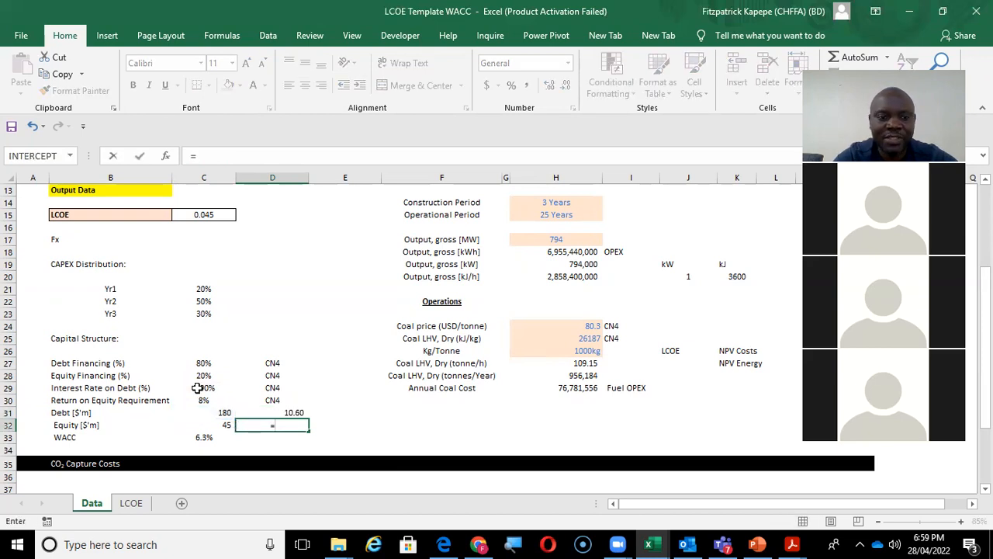
click(222, 424)
text(*)
click(200, 401)
key(Return)
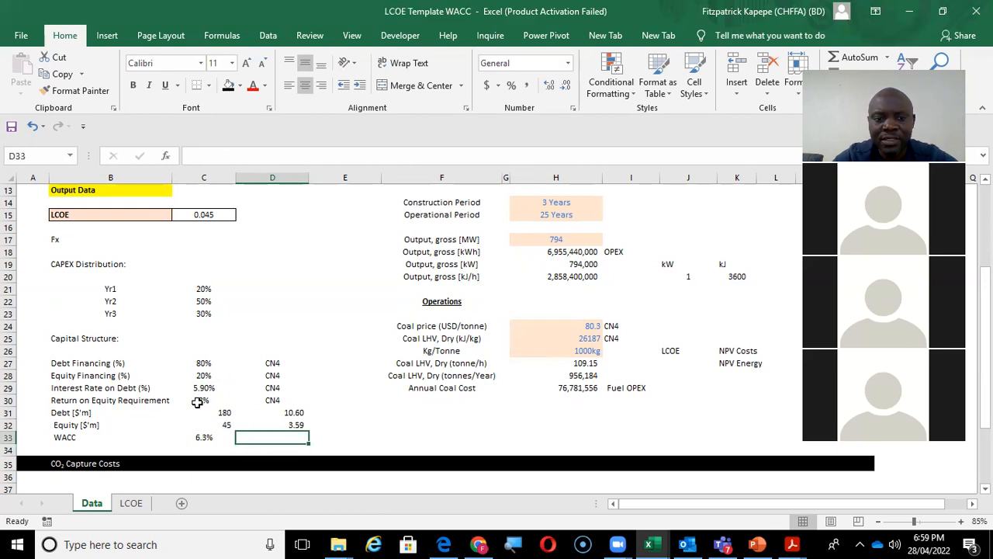
Total the debt and equity costs in D33 and derive the WACC in E33 with =D33/SUM(C31:C32).
key(alt+equal)
key(Return)
key(Up)
key(Right)
text(=)
click(289, 438)
text(/)
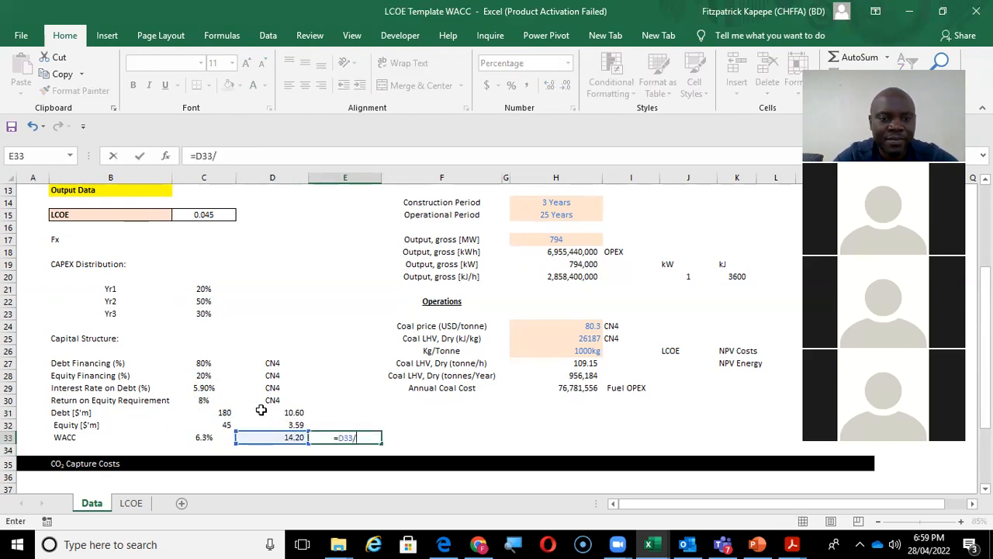
text(sum()
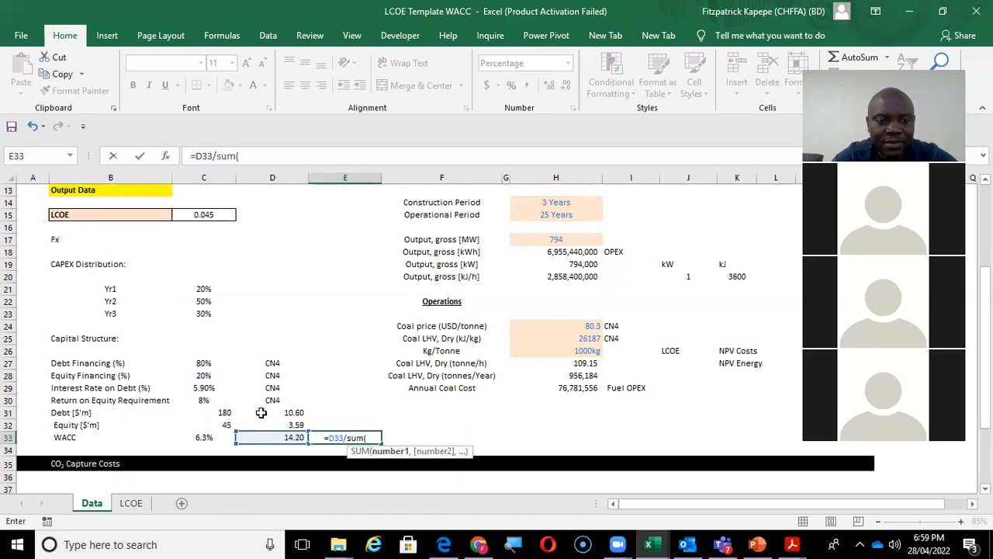
drag(224, 412, 223, 425)
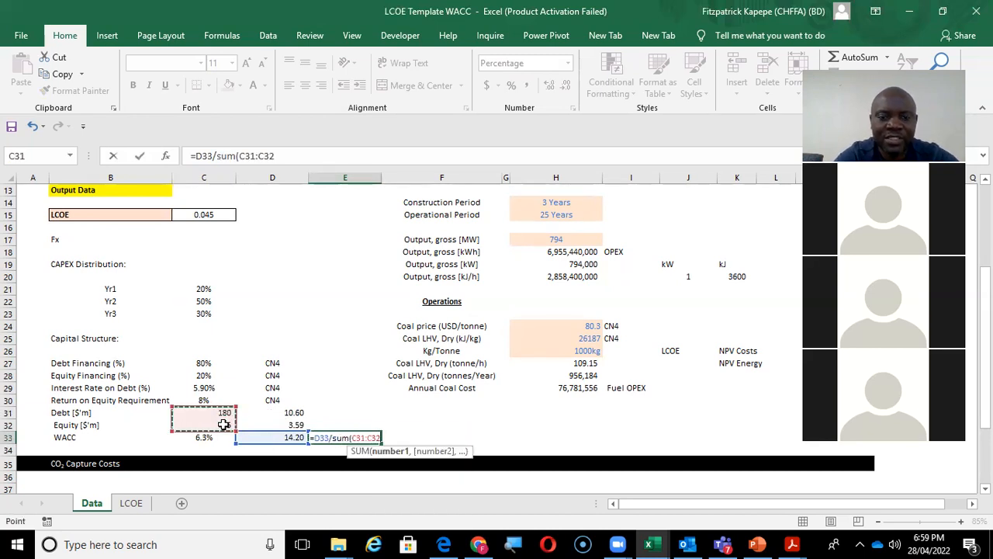
text())
key(Return)
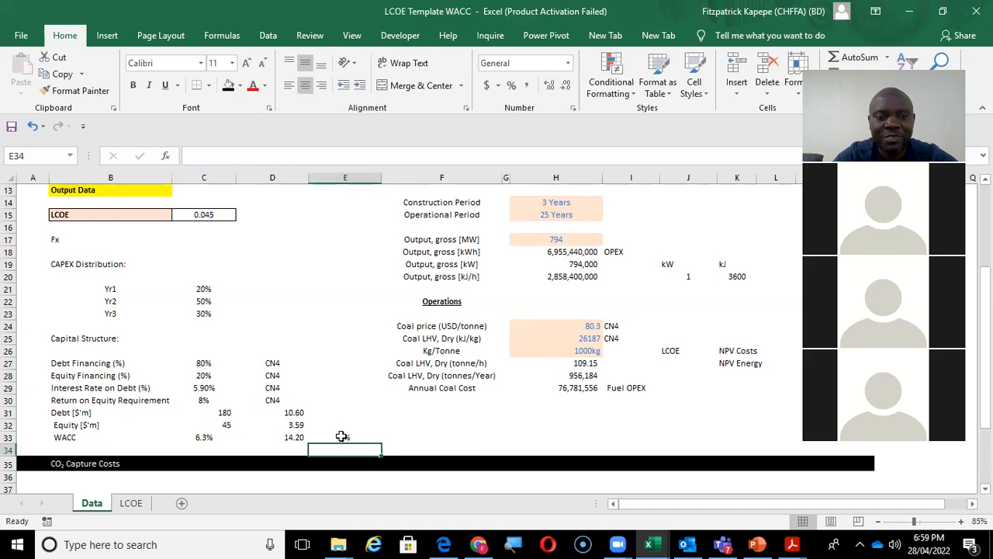
Show the derived WACC percentage in E33 with two decimal places.
click(344, 438)
right_click(344, 440)
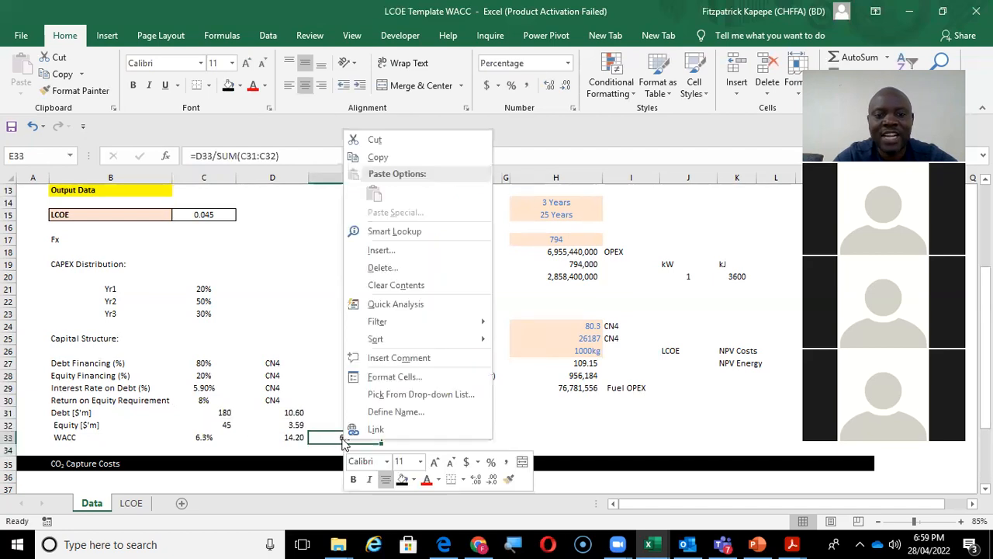
click(475, 480)
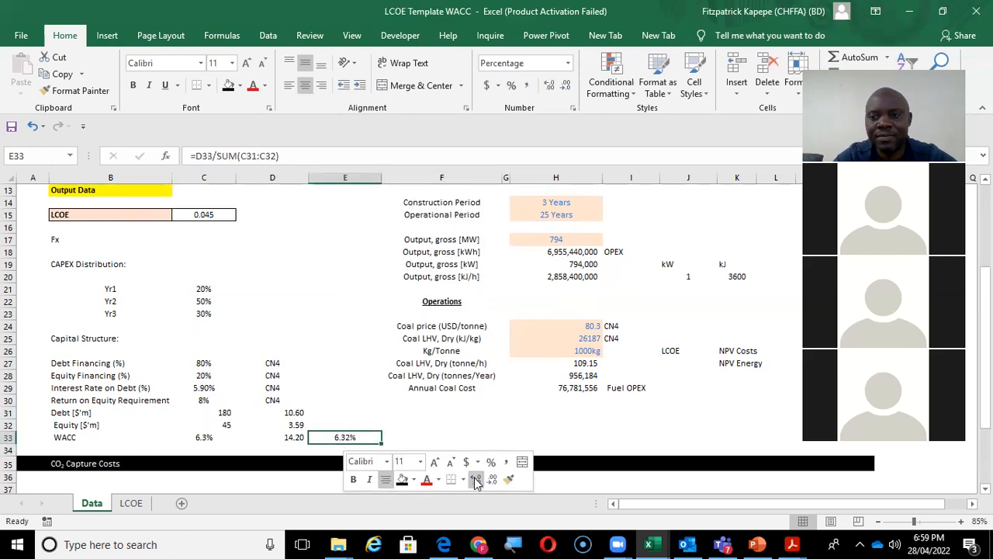
Clear the scratch WACC calculations from D31:E33.
click(293, 414)
key(shift+Down)
key(shift+Down)
key(shift+Right)
key(Delete)
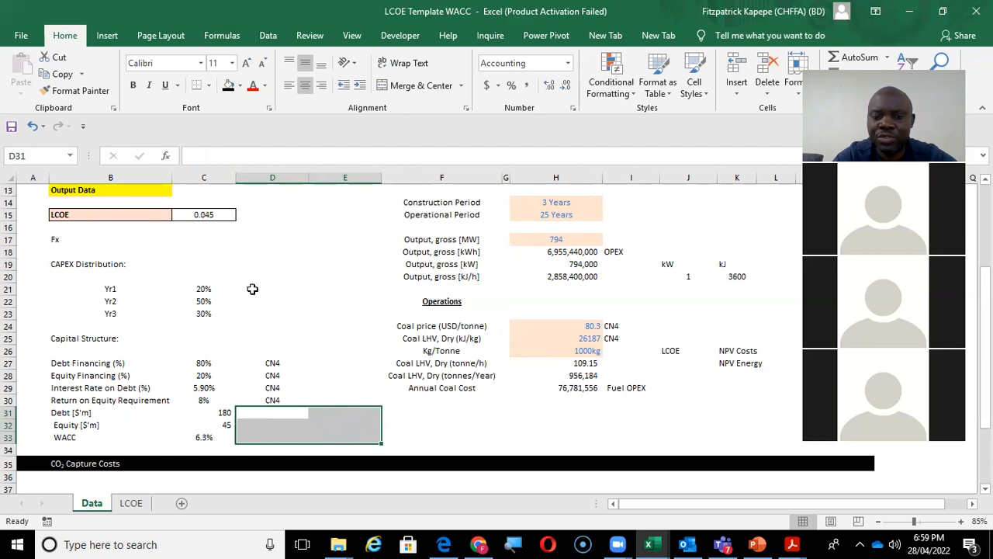
Check the formula behind the WACC entry in C11 of the input table.
key(Up)
key(Up)
key(Up)
key(Up)
key(Up)
key(Up)
key(Up)
key(Up)
key(Up)
key(Up)
key(Up)
key(Up)
key(Up)
key(Up)
key(Up)
key(Up)
key(Up)
key(Up)
key(Up)
key(Up)
key(Down)
key(Left)
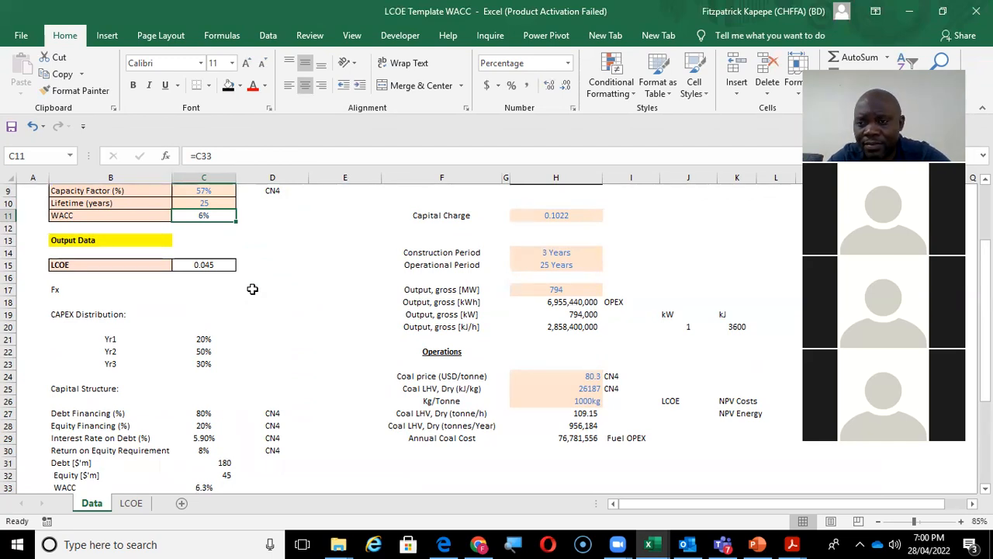
Review the generation technology inputs in column C above the WACC, up to the plant size.
key(Up)
key(Up)
key(Up)
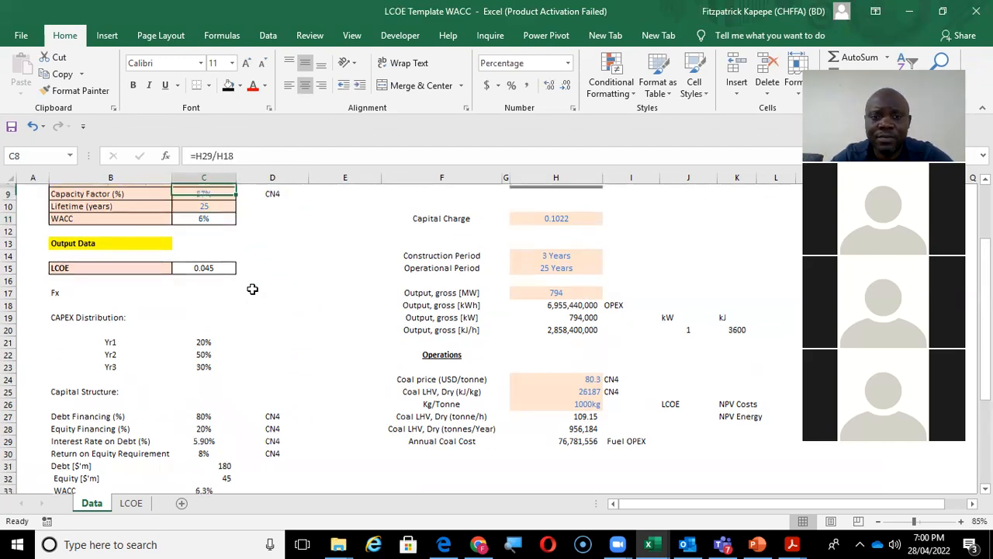
key(Up)
key(Up)
key(Up)
Go down the Data sheet to the CO₂ Capture Costs section and look over its rows.
key(Down)
key(Down)
key(Down)
key(Down)
key(Down)
key(Down)
key(Down)
key(Down)
key(Down)
key(Down)
key(Down)
key(Down)
key(Down)
key(Down)
key(Down)
key(Down)
key(Down)
key(Down)
key(Down)
key(Down)
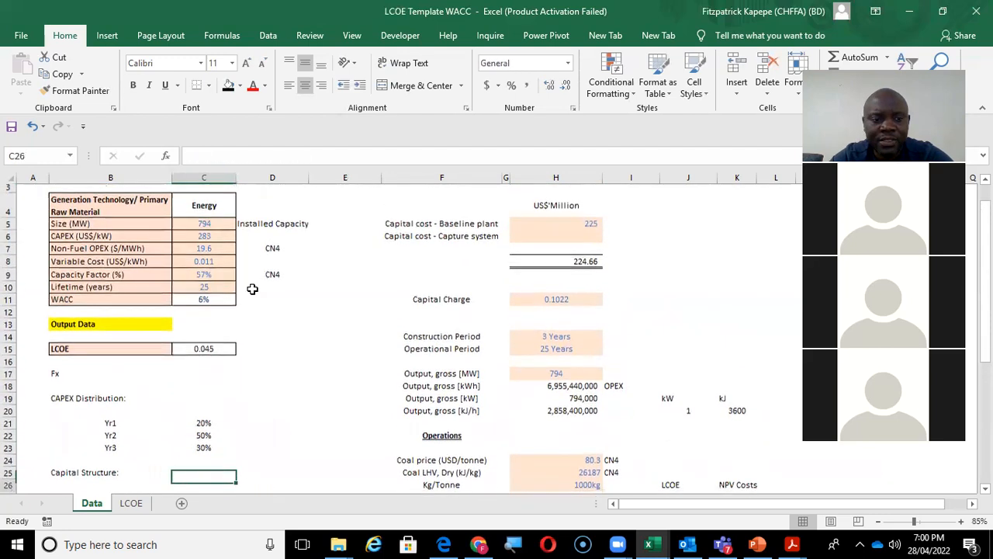
key(Down)
key(Down)
key(Down)
key(Down)
key(Down)
key(Down)
key(Down)
key(Down)
key(Down)
key(Down)
key(Down)
key(Down)
key(Down)
key(Down)
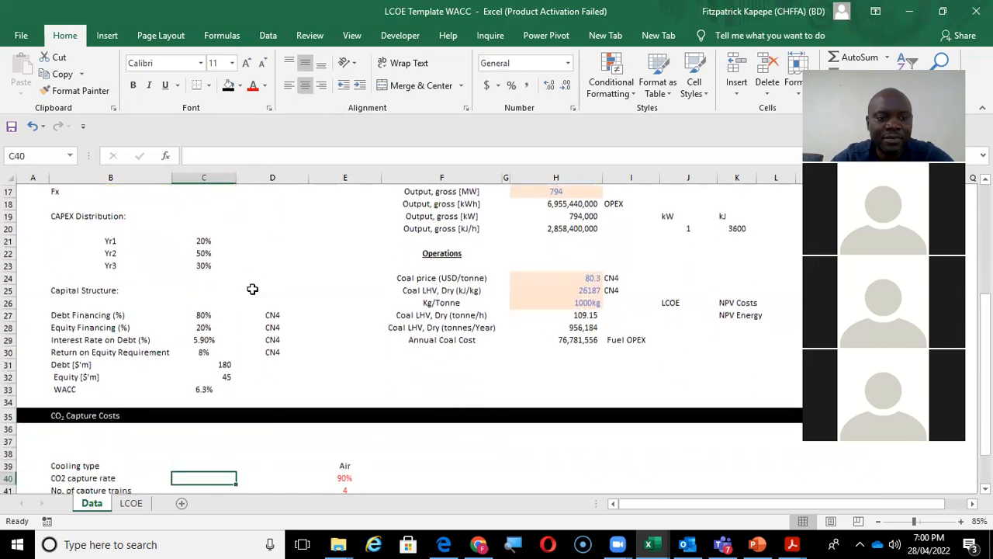
key(Down)
key(Down)
key(Down)
key(Up)
key(Up)
key(Up)
key(Up)
key(Down)
key(Down)
Examine the capture cost values in column E, including the CO2 capture rate and number of capture trains.
key(Right)
key(Right)
key(Up)
key(Up)
key(Down)
key(Down)
key(Down)
key(Down)
key(Down)
key(Up)
key(Up)
key(Up)
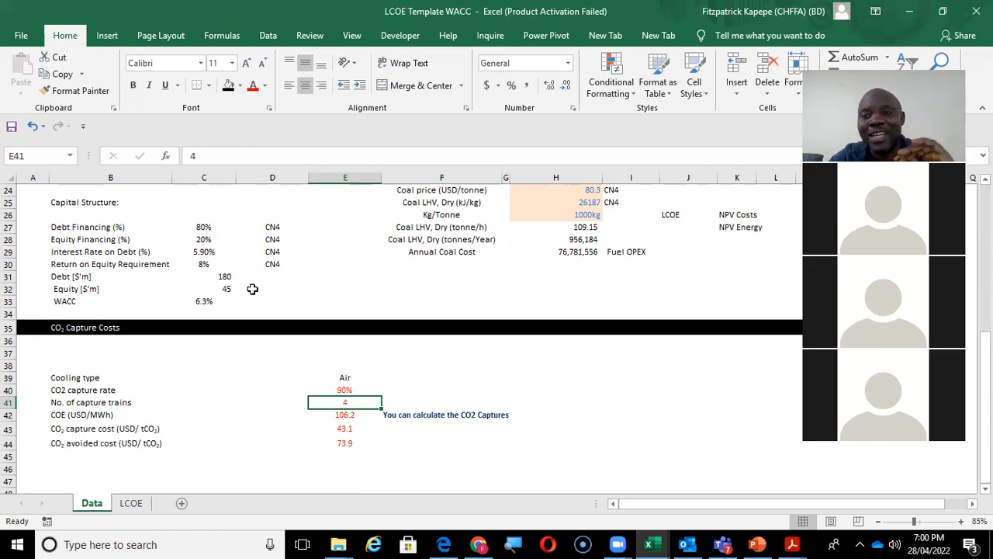
key(Up)
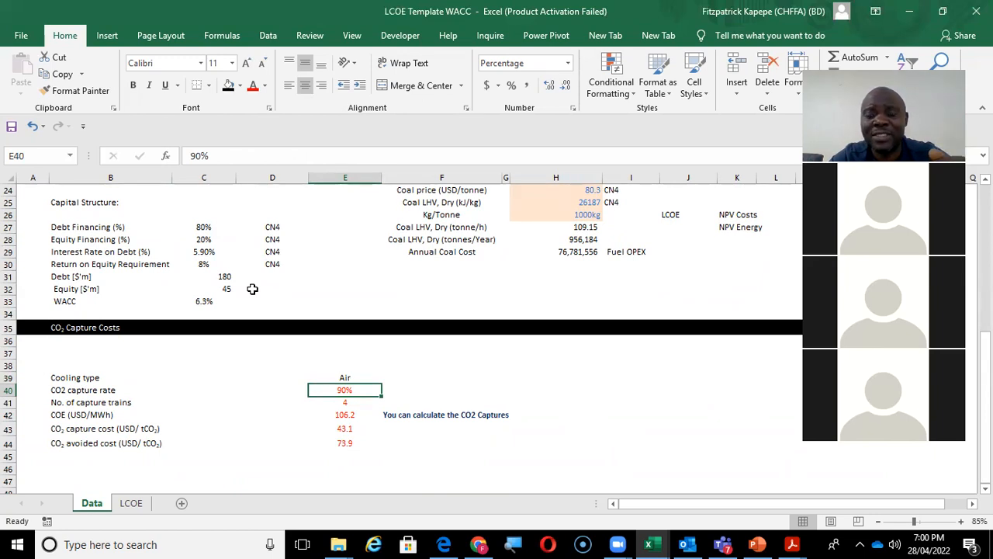
key(Left)
key(Left)
key(Left)
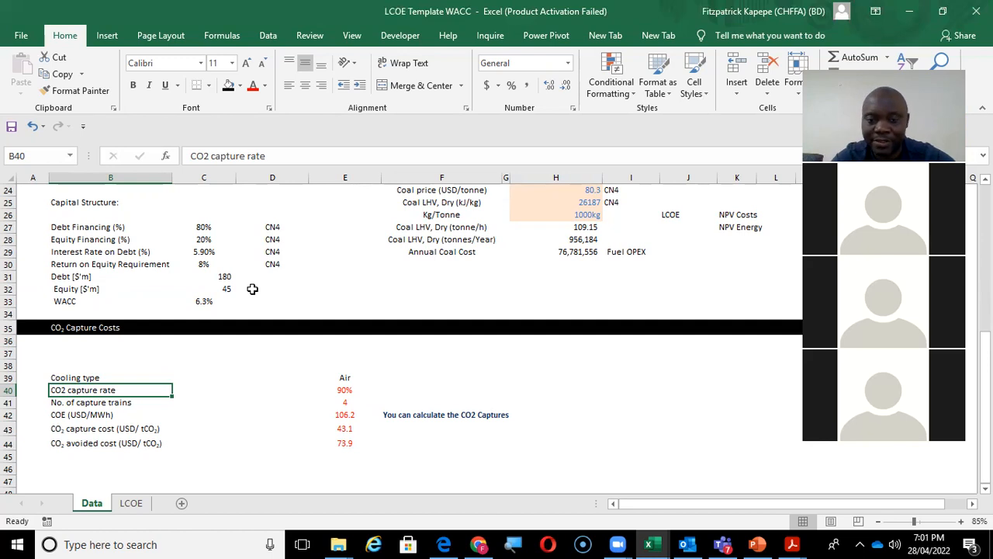
View the LCOE (NPV) and LCOE (AE) results on the LCOE sheet and return to the Data sheet.
click(132, 503)
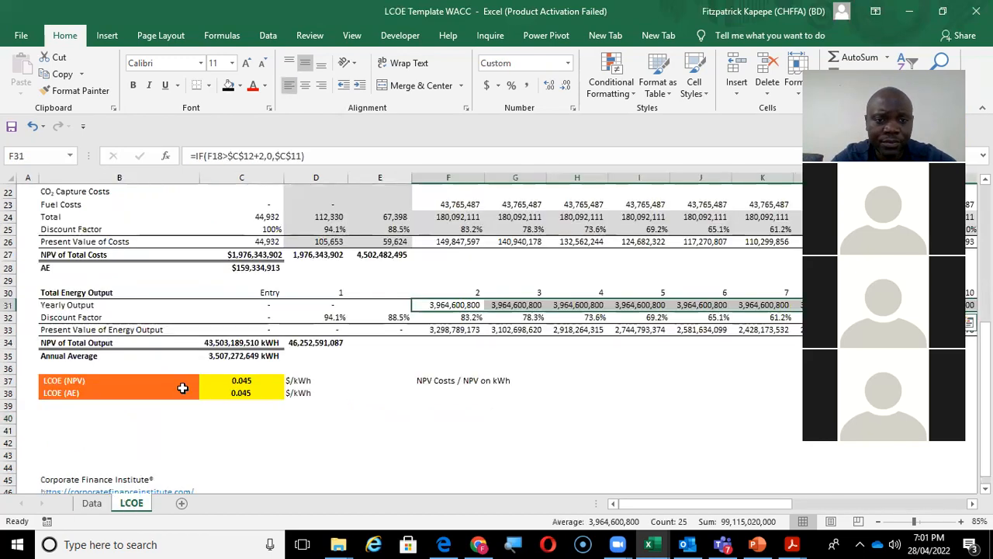
click(92, 503)
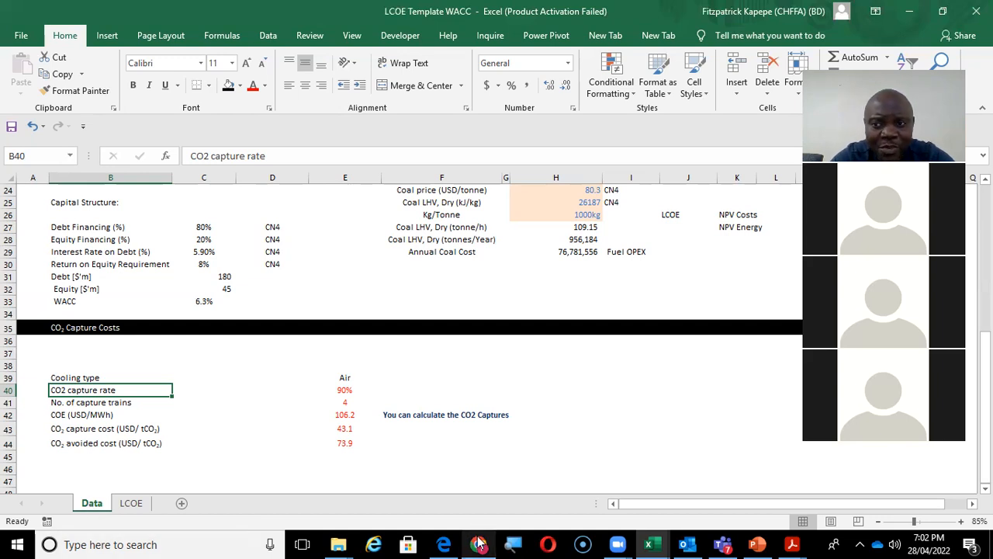
Switch to the source paper in Chrome and find the COE equation under Key performance indicators on page 2.
mouse_move(478, 544)
click(472, 461)
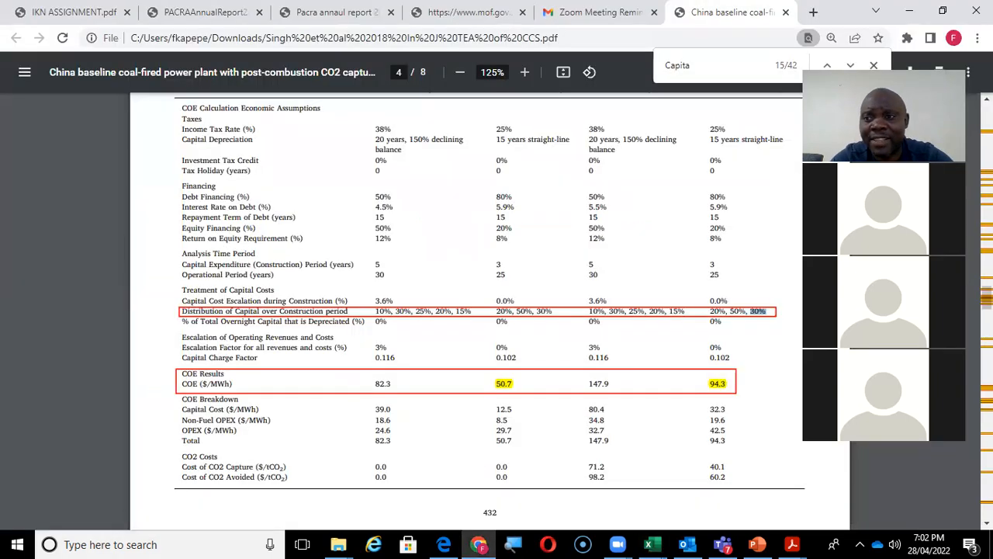
scroll(489, 311, up, 10)
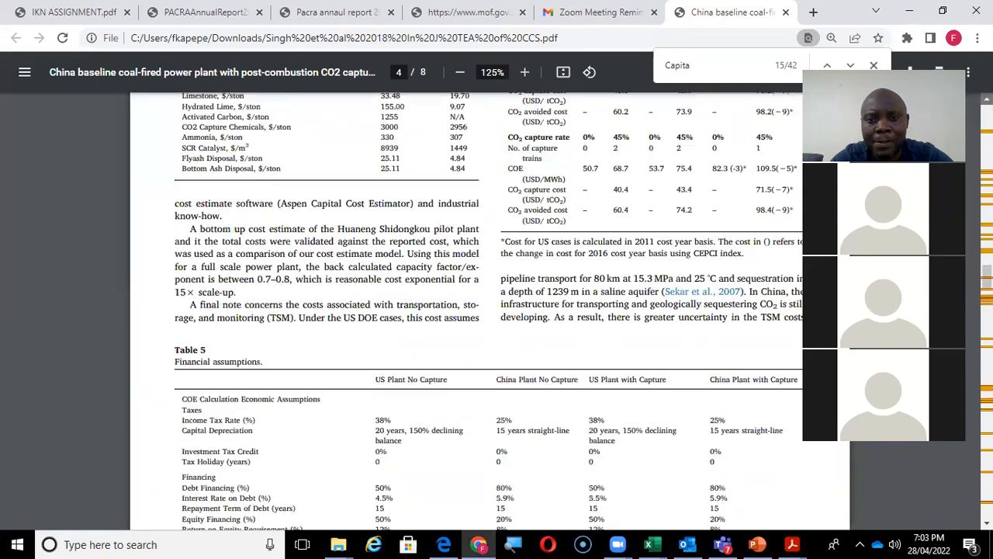
scroll(489, 310, up, 10)
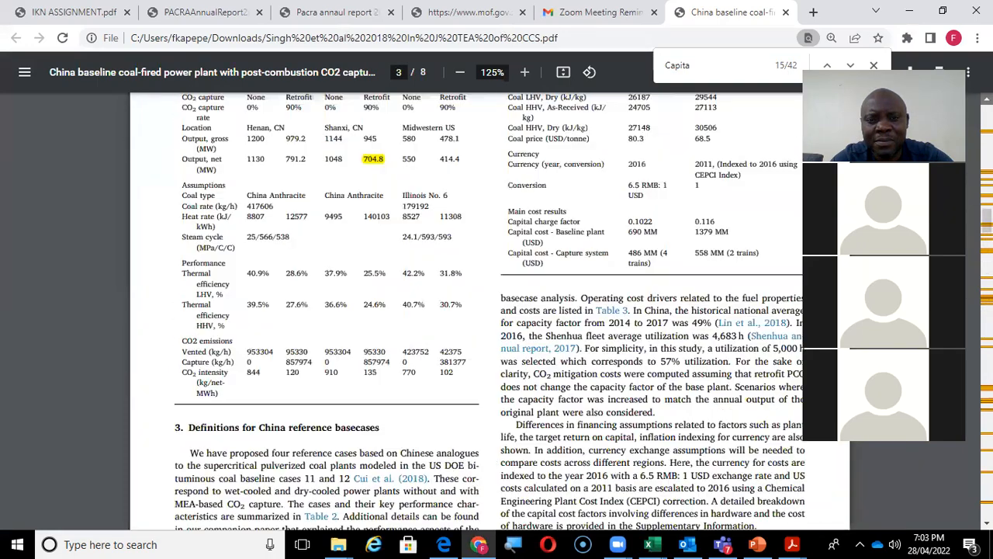
scroll(489, 310, up, 8)
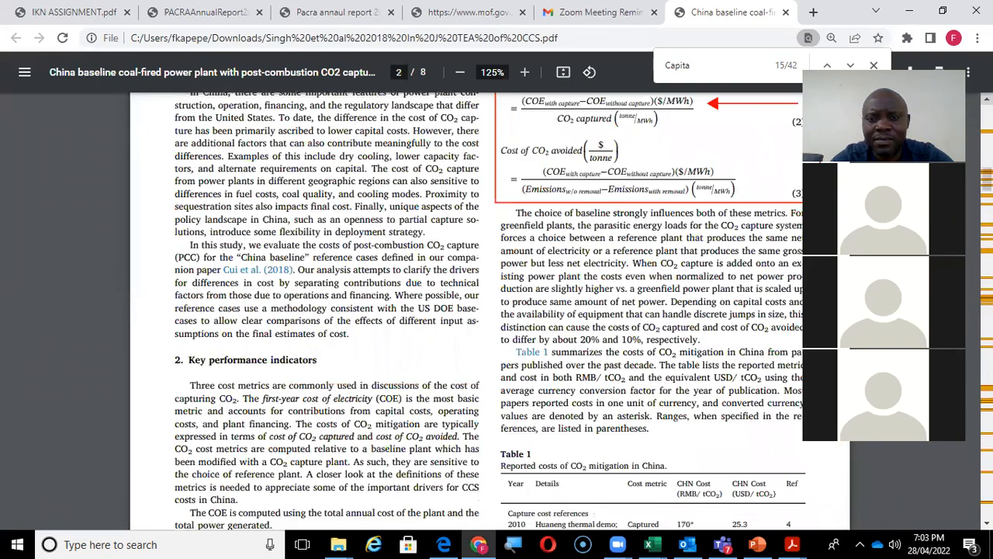
scroll(326, 324, down, 5)
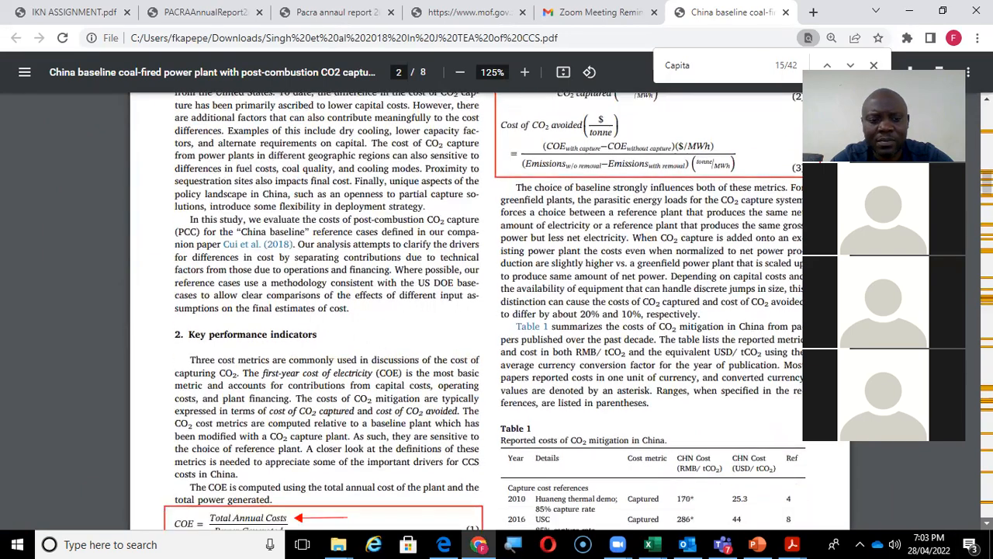
scroll(209, 194, down, 1)
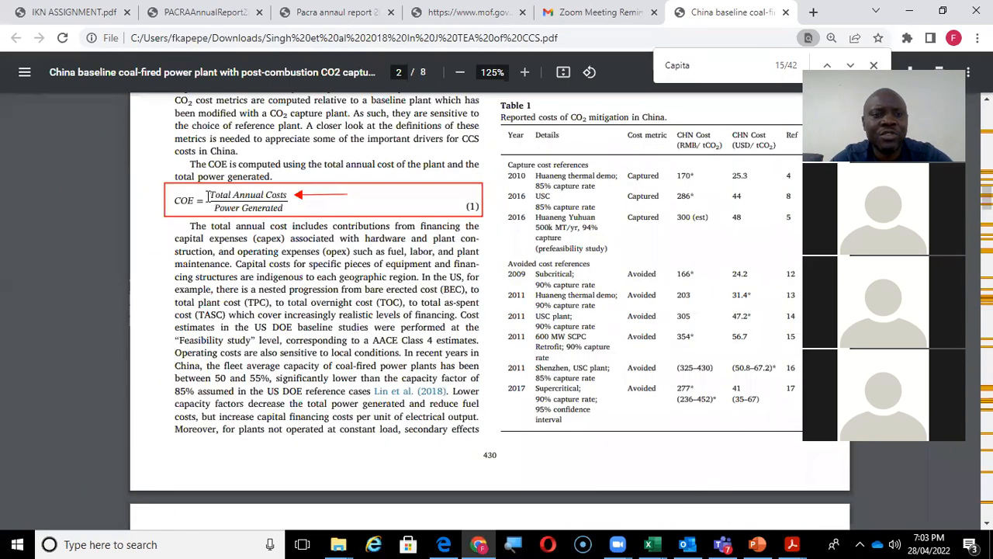
Highlight the Total Annual Costs and Power Generated terms of the COE equation in turn, ending on Total Annual Costs.
drag(207, 192, 285, 192)
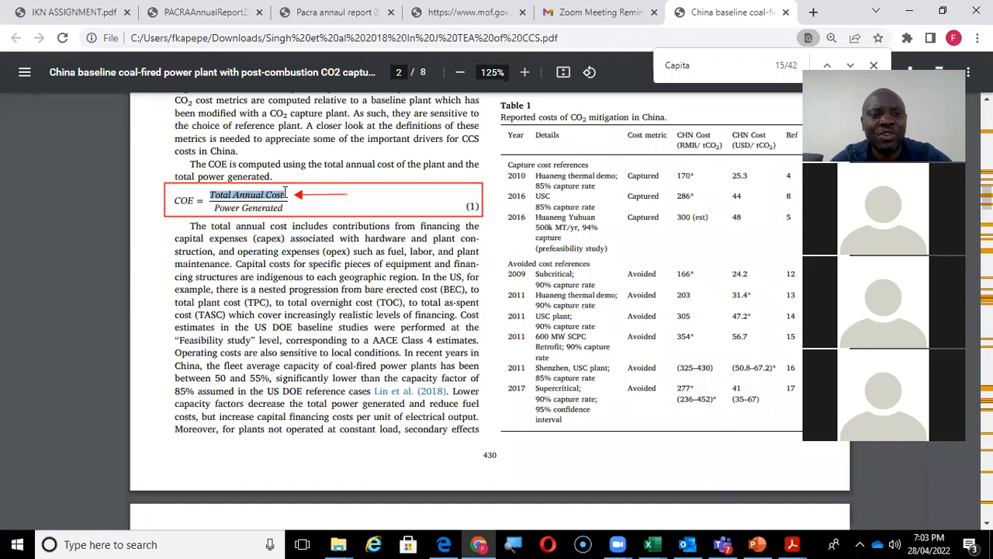
drag(211, 208, 287, 208)
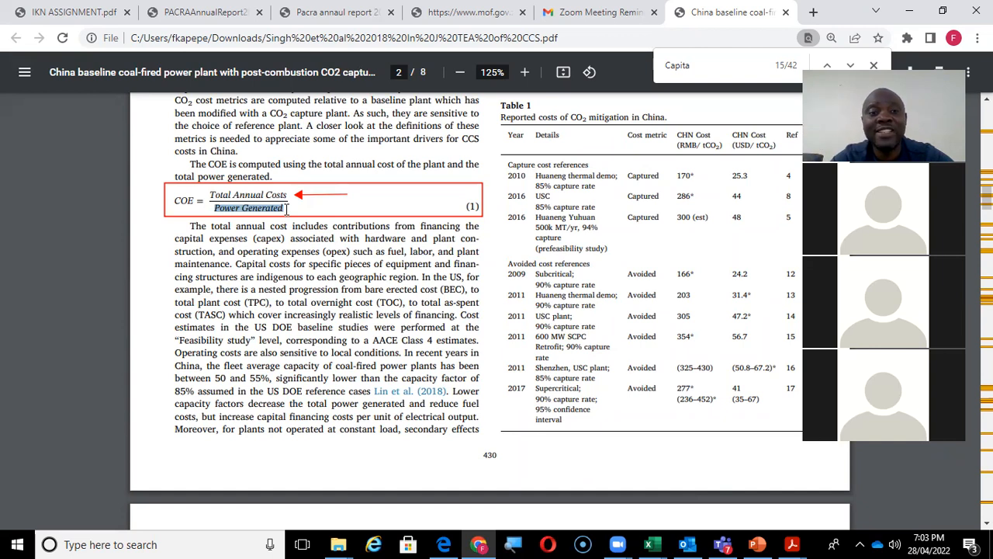
drag(210, 194, 294, 201)
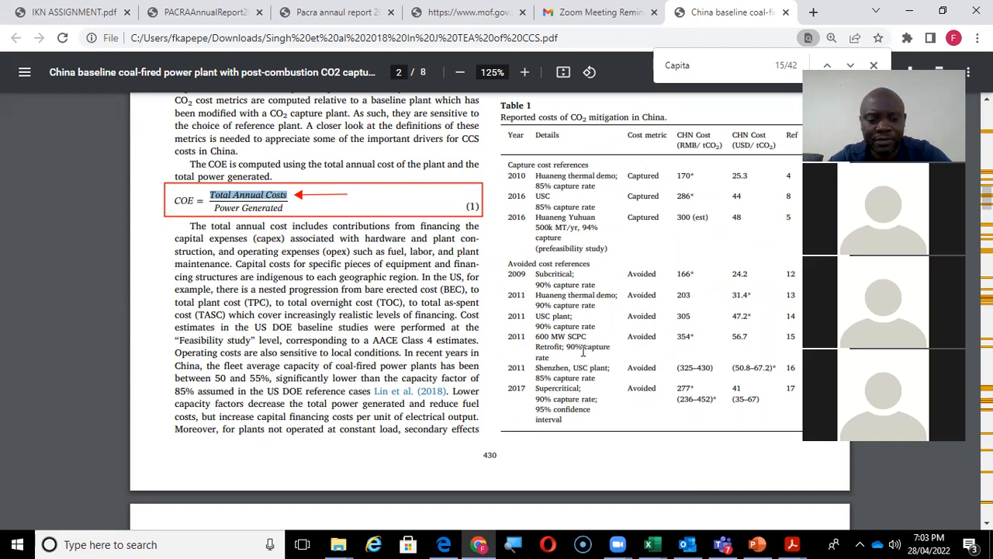
Switch back to the Excel workbook and review the LCOE sheet from the energy output rows up through the Total Costs section.
key(alt+Tab)
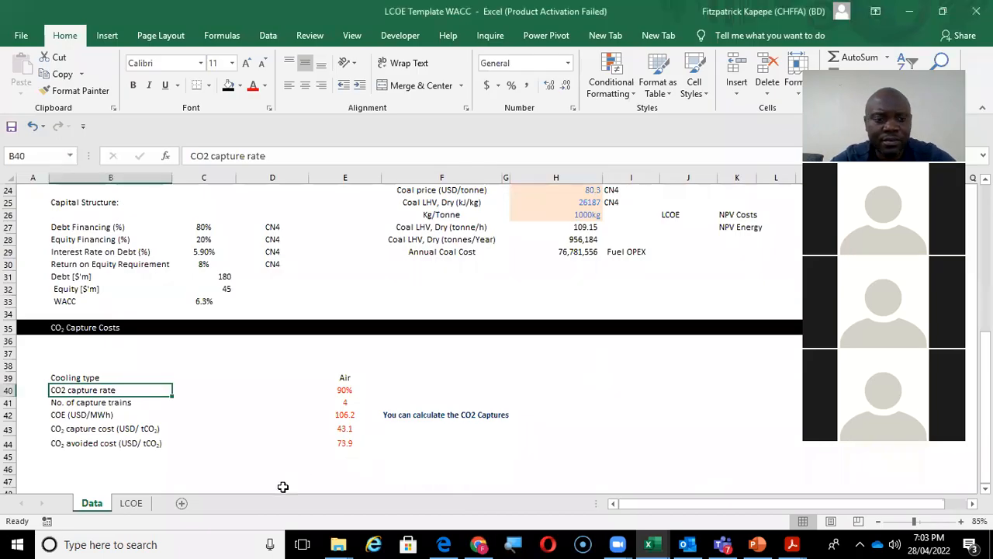
click(129, 504)
click(136, 315)
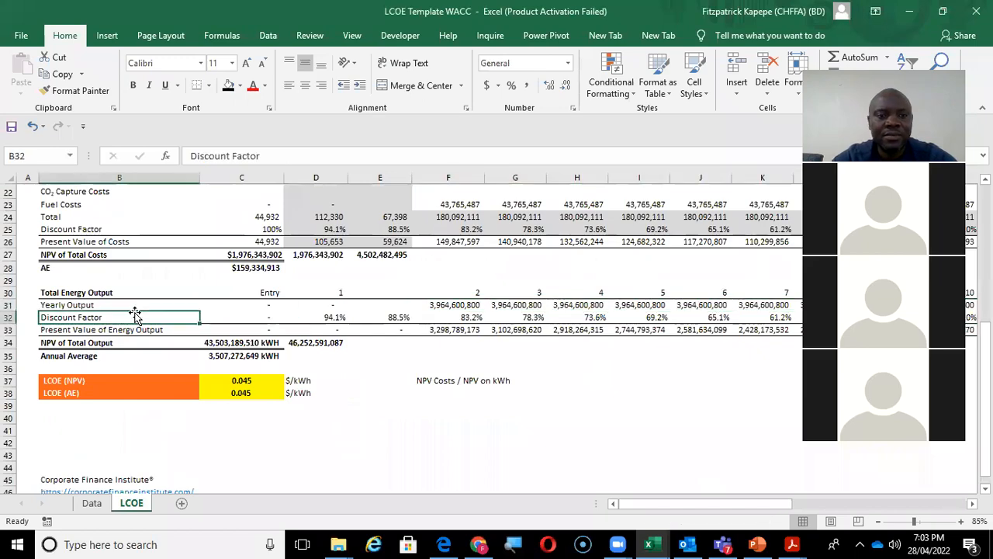
key(Up)
key(Up)
key(Up)
key(Up)
key(Up)
key(Up)
key(Up)
key(Up)
key(Up)
key(Up)
key(Up)
key(Up)
key(Up)
key(Up)
key(Up)
key(Up)
key(Up)
key(Up)
key(Up)
key(Up)
key(Up)
key(Up)
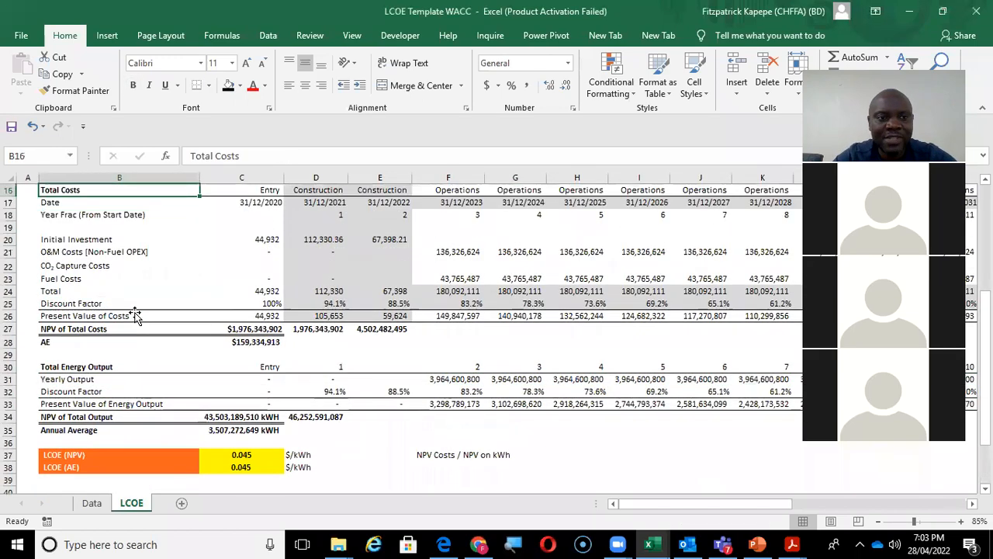
Return to the Assumptions section of the LCOE sheet, ending on the Size of Facility row.
key(Up)
key(Up)
key(Up)
key(Up)
key(Up)
key(Up)
key(Up)
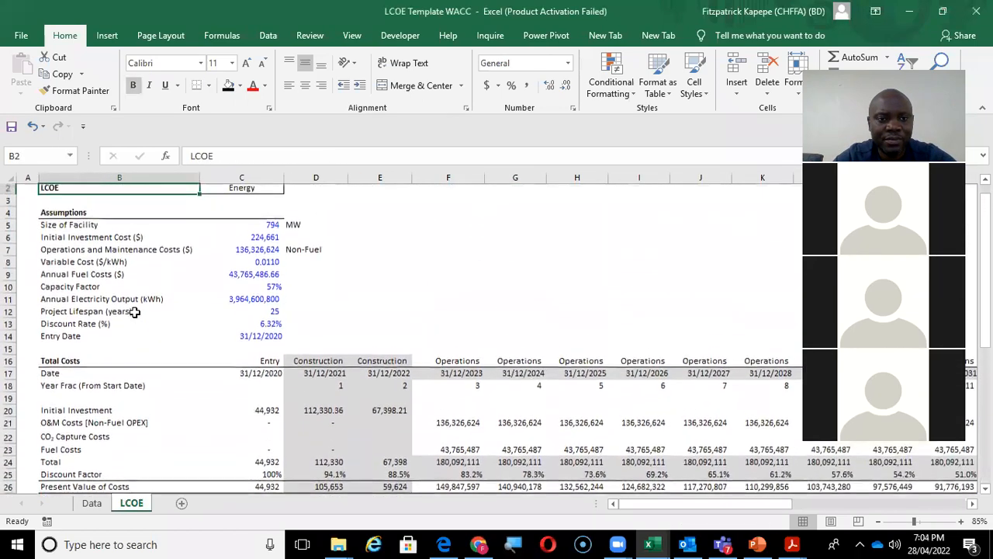
key(Down)
key(Down)
key(Down)
key(Down)
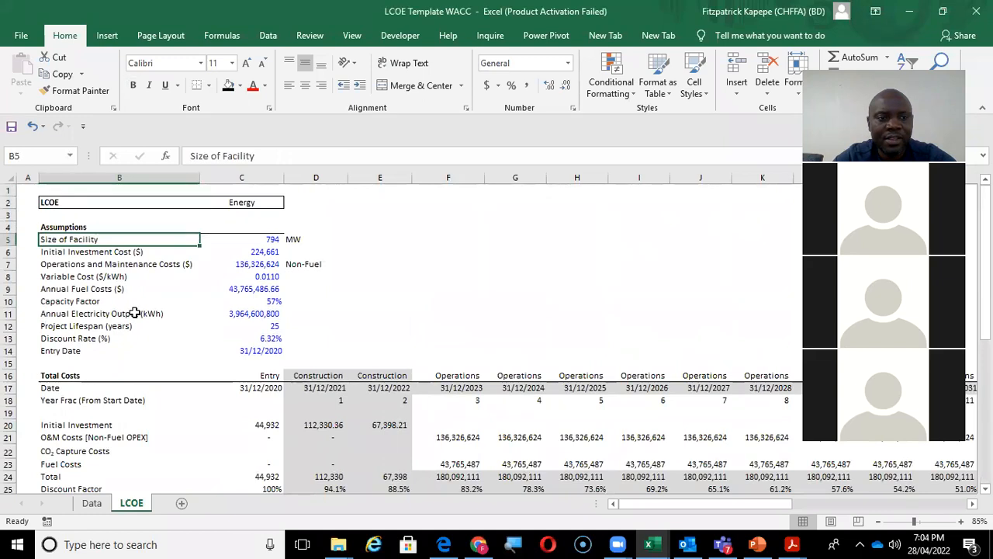
Go over the Assumptions values on the LCOE sheet and highlight C5:C14, from Size of Facility to Entry Date.
key(Right)
key(Right)
key(Left)
key(Down)
key(Down)
key(Down)
key(Down)
key(Down)
key(Down)
key(Up)
key(Up)
key(Up)
key(Up)
key(Up)
key(Up)
key(shift+Down)
key(shift+Down)
key(shift+Down)
key(shift+Down)
key(shift+Down)
key(shift+Down)
key(shift+Down)
key(shift+Down)
key(shift+Down)
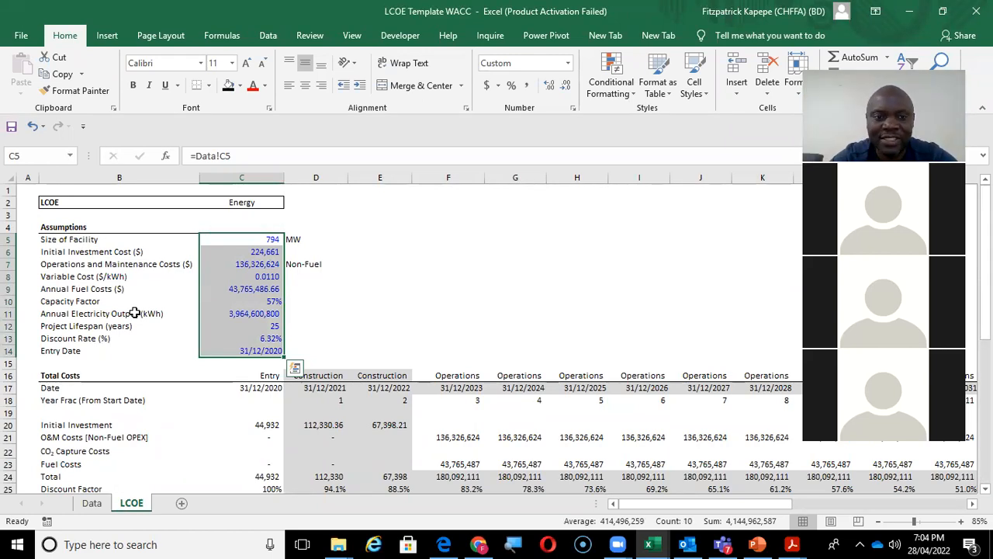
Step through the individual assumption values in column C, reviewing the costs, capacity factor, electricity output, lifespan and discount rate.
key(Down)
key(Down)
key(Up)
key(Up)
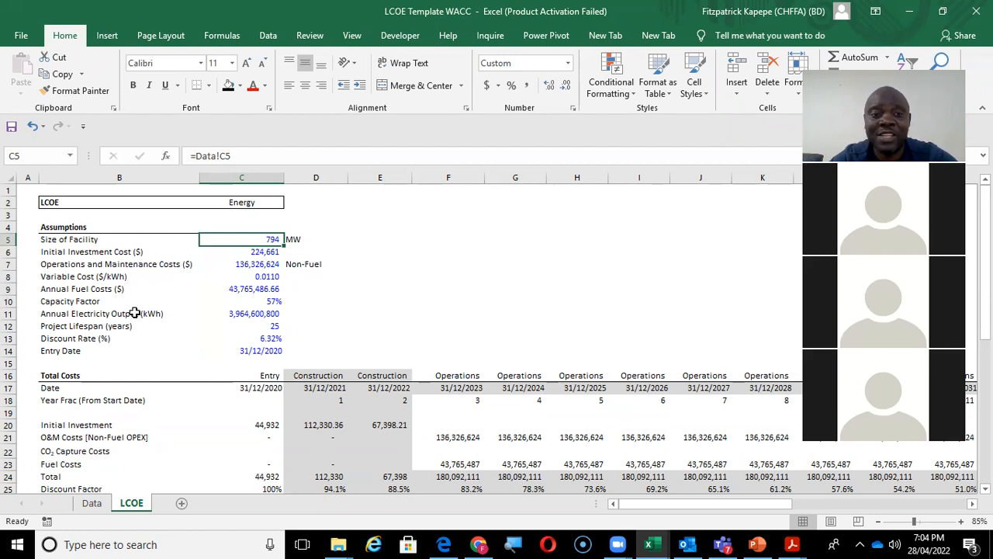
key(Down)
key(Down)
key(Up)
key(Down)
key(Down)
key(Down)
key(Up)
key(Up)
key(Up)
key(Down)
key(Down)
key(Down)
key(Down)
key(Down)
key(Down)
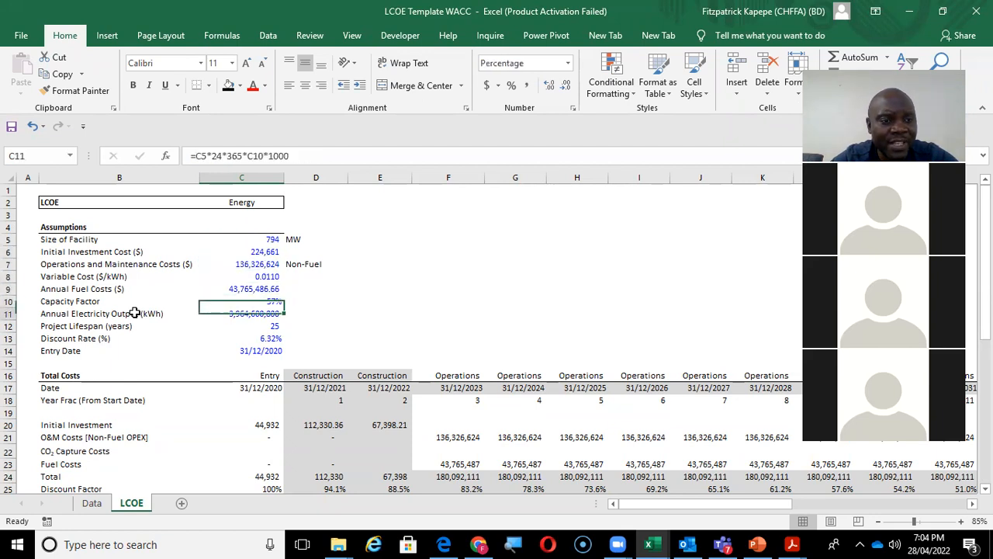
key(Down)
key(Down)
key(Down)
key(Up)
key(Up)
key(Up)
key(Up)
key(Up)
key(Up)
key(Up)
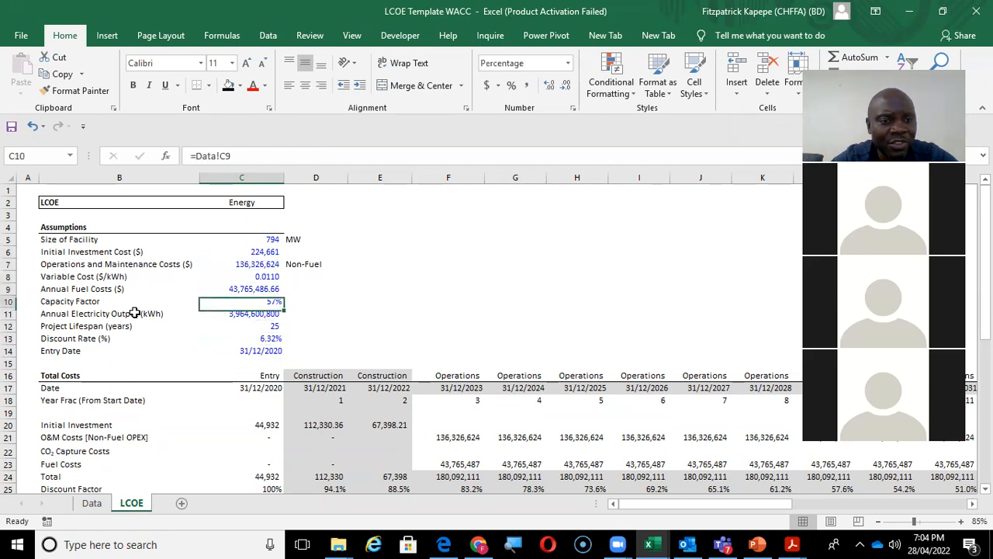
Inspect the Initial Investment Cost formula in C6, leaving it without making an edit.
key(Up)
key(Left)
key(Left)
key(Right)
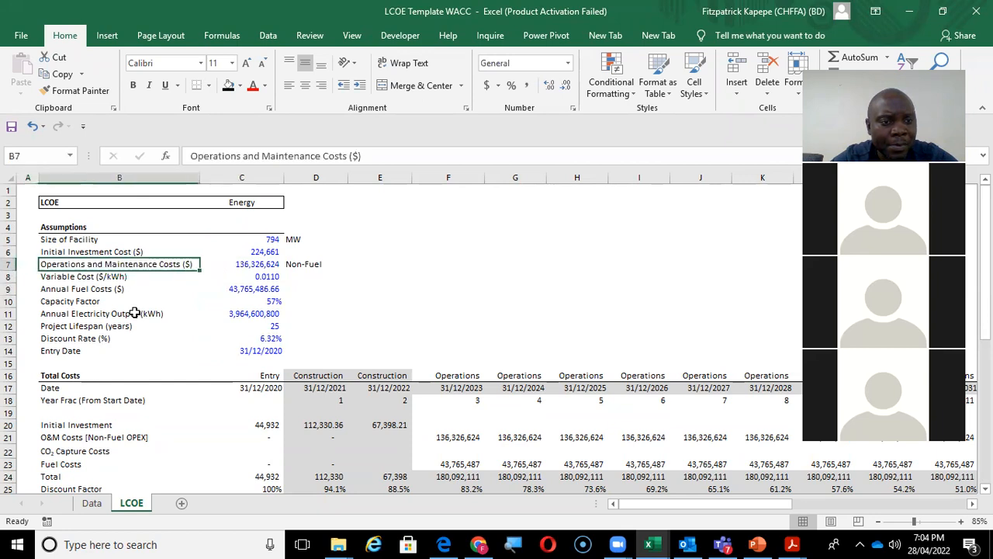
key(Right)
key(Up)
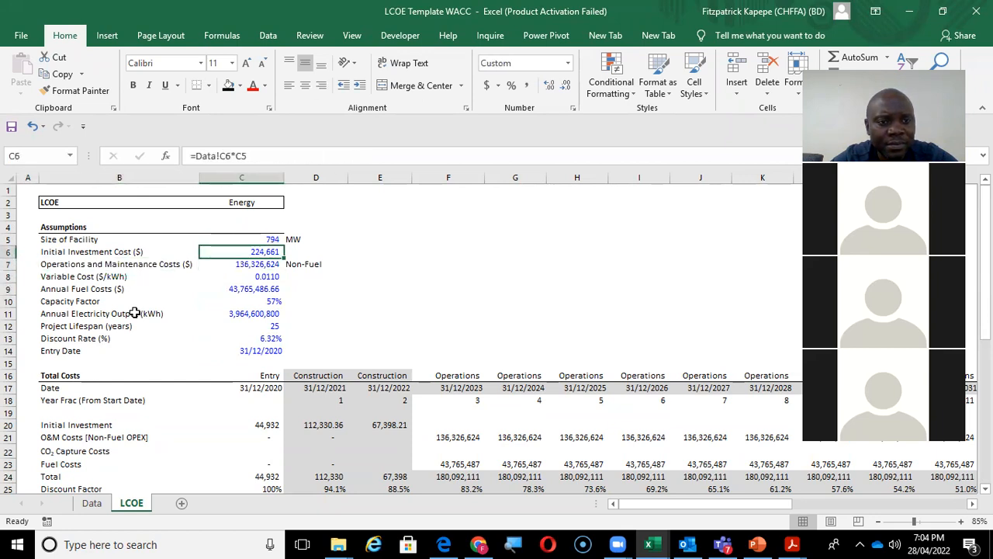
double_click(258, 251)
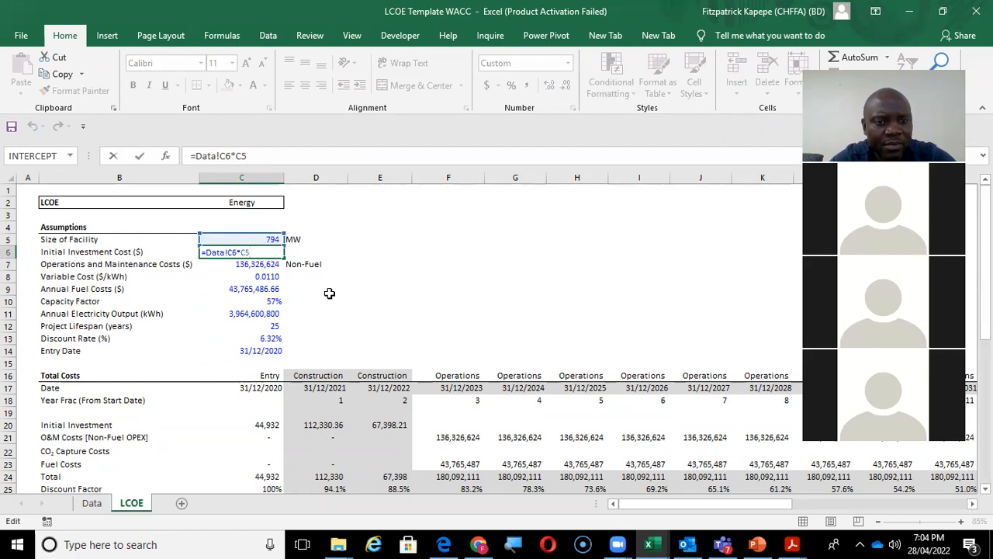
key(Escape)
Review the remaining assumptions down to the Total Costs section and inspect the Initial Investment TRANSPOSE formula in D20.
key(Down)
key(Down)
key(Down)
key(Down)
key(Down)
key(Down)
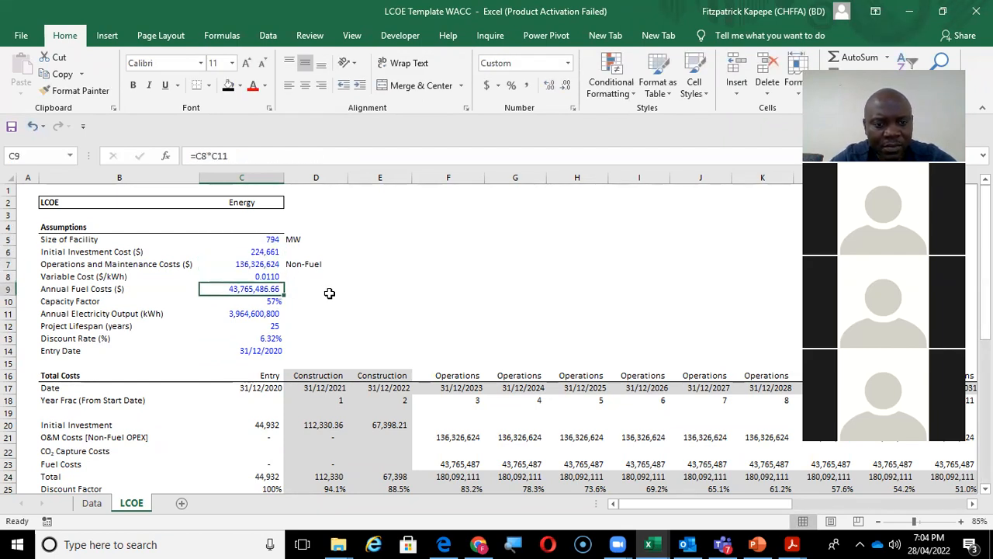
key(Down)
key(Down)
key(Down)
key(Down)
key(Down)
key(Down)
key(Down)
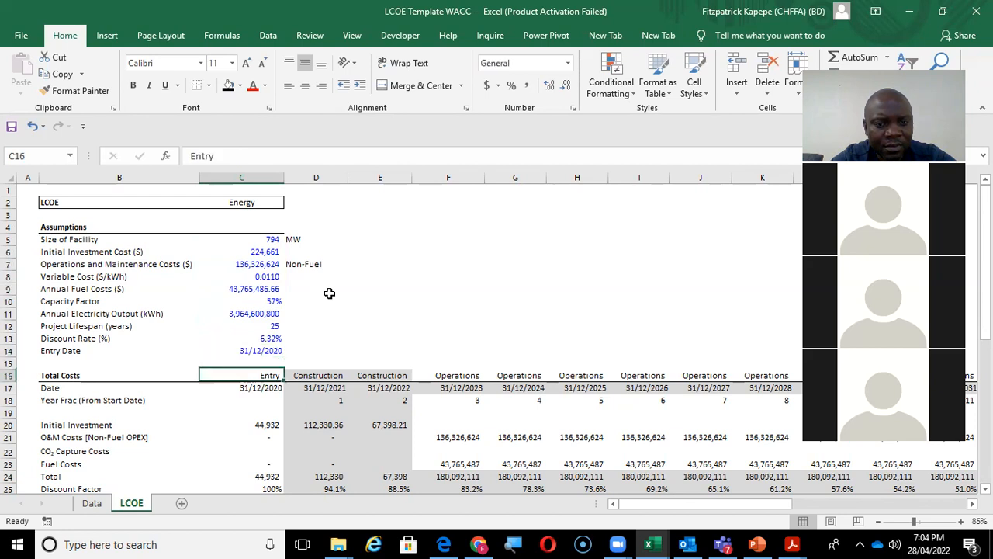
key(Down)
key(Down)
key(Down)
key(Down)
key(Down)
key(Up)
key(Up)
key(Up)
key(Up)
key(Right)
key(Right)
key(Left)
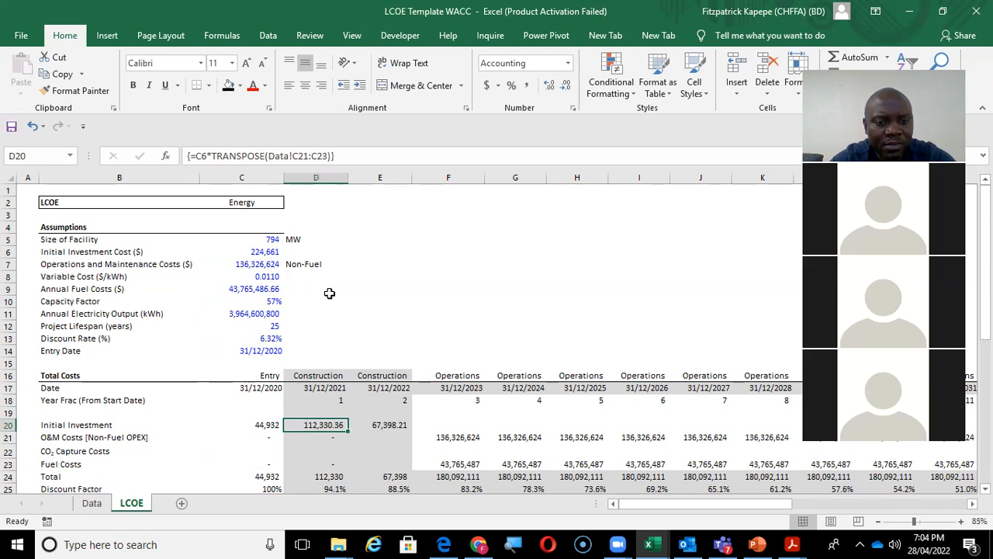
double_click(319, 423)
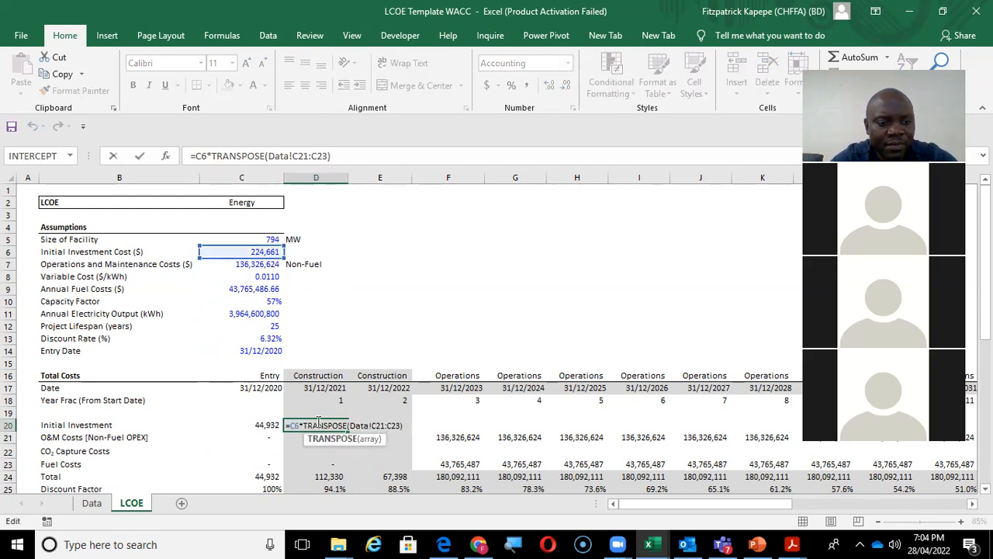
key(Escape)
Multiply the Initial Investment Cost formula in C6 by 1000, making it =Data!C6*C5*1000.
click(260, 250)
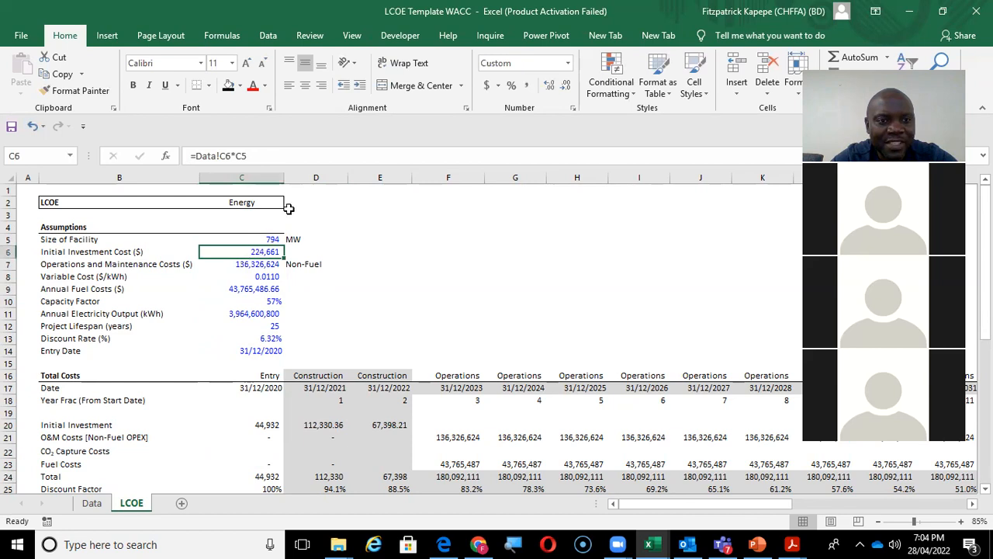
click(263, 156)
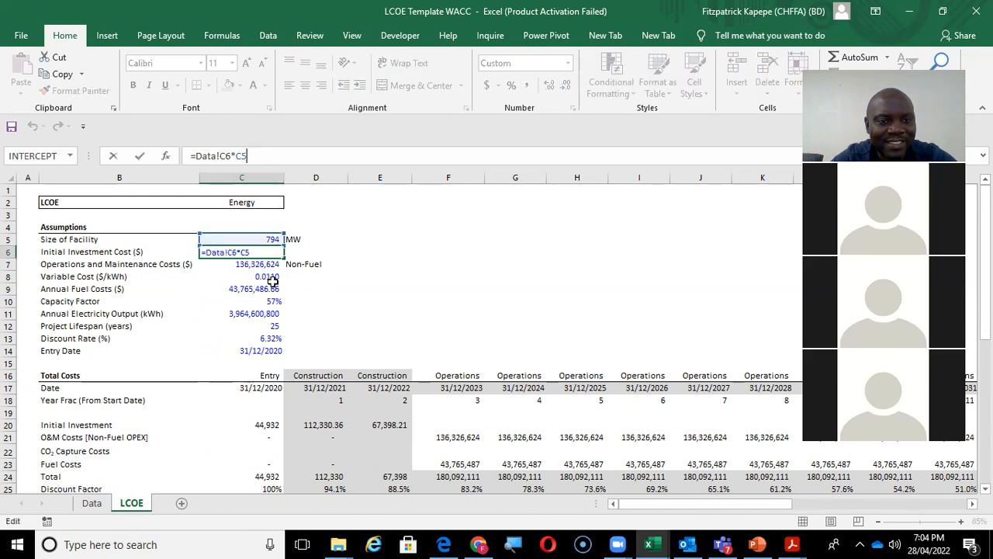
text(*1000)
key(Return)
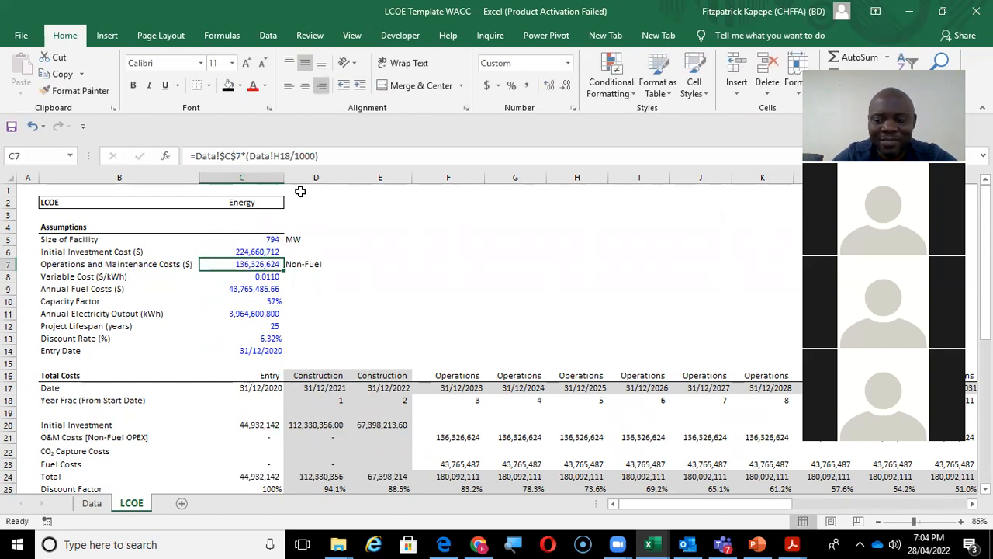
key(Up)
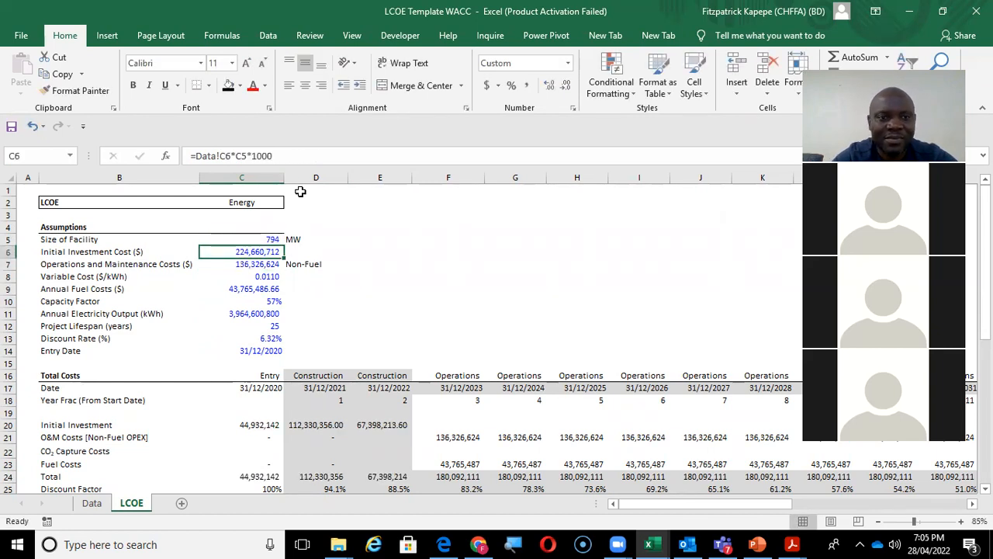
click(349, 301)
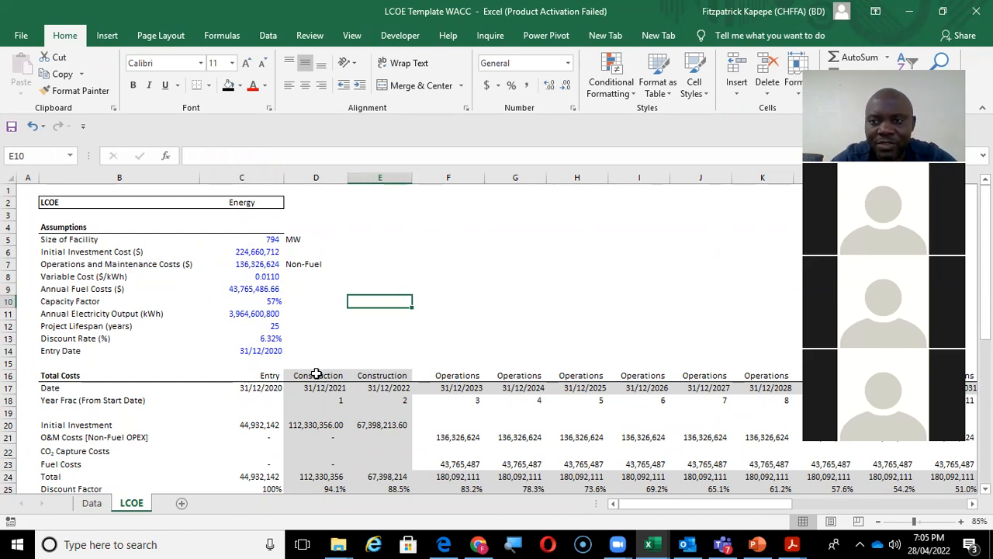
Inspect the Operations and Maintenance Costs formula in C7, leaving it without making an edit.
key(Left)
key(Left)
key(Up)
key(Up)
key(Up)
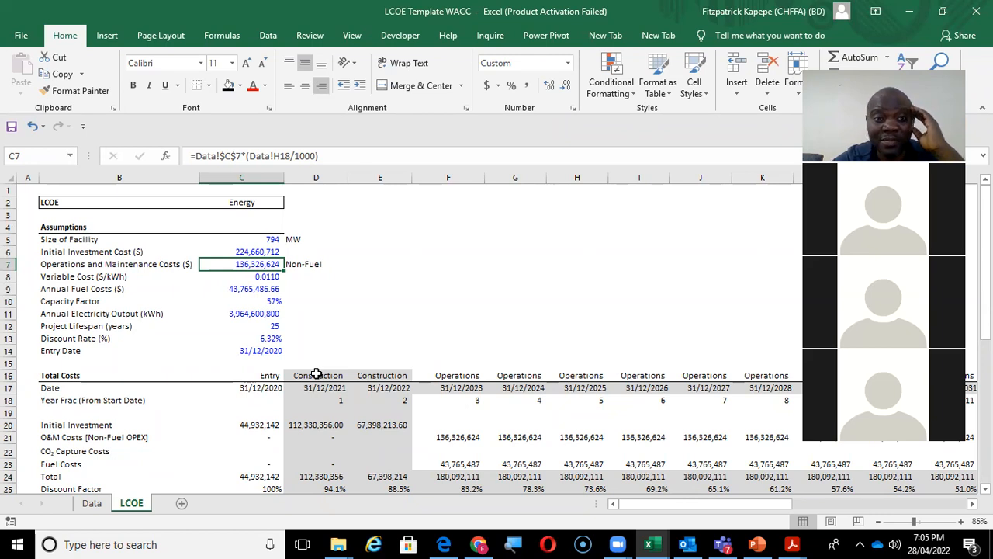
double_click(266, 264)
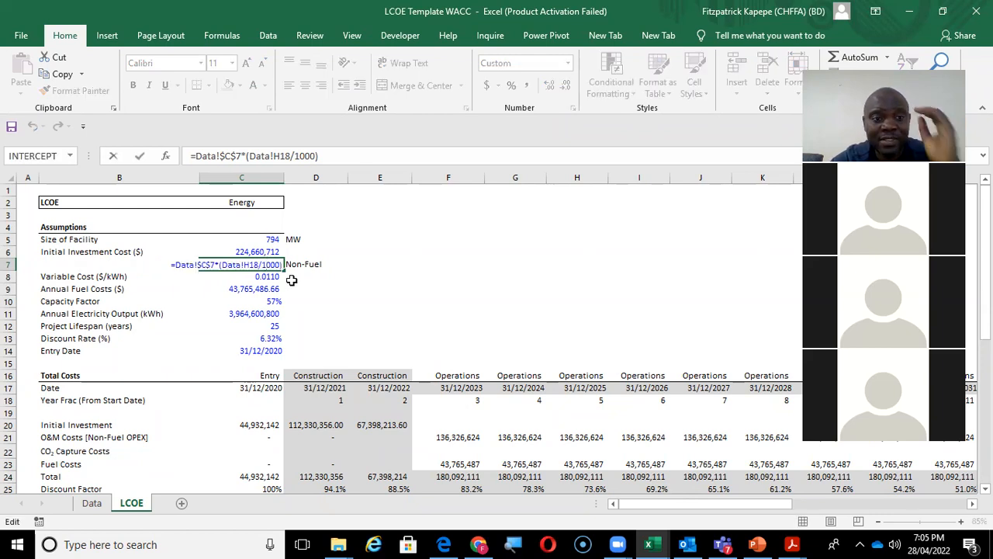
key(Escape)
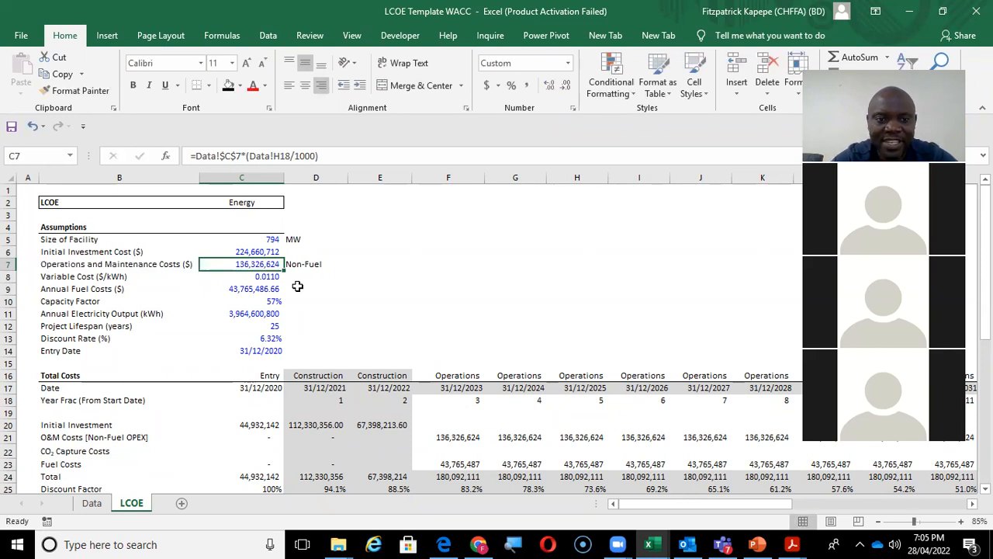
Jump to the C7 formula's source on the Data sheet, check the Variable Cost cell C8, and return to the LCOE sheet.
key(ctrl+bracketleft)
click(211, 203)
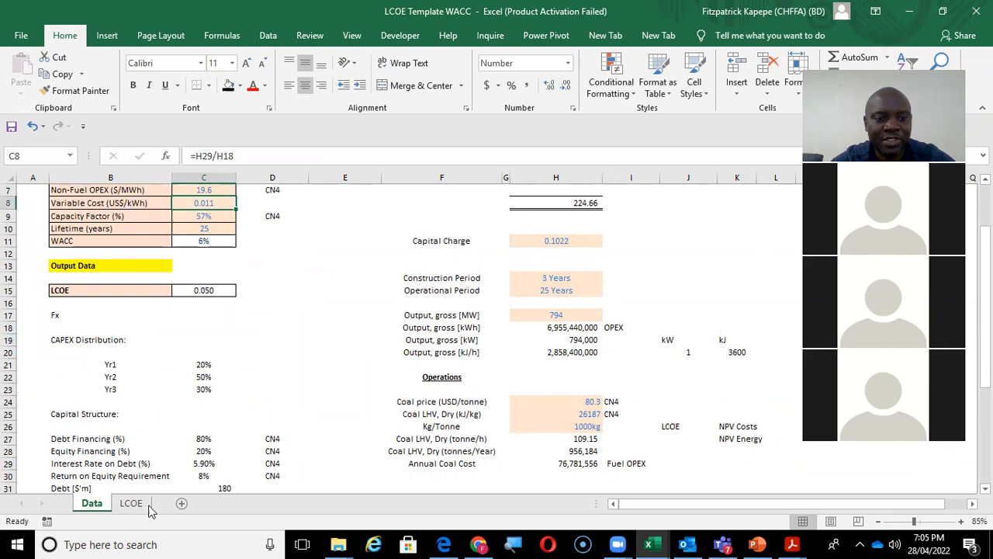
click(132, 504)
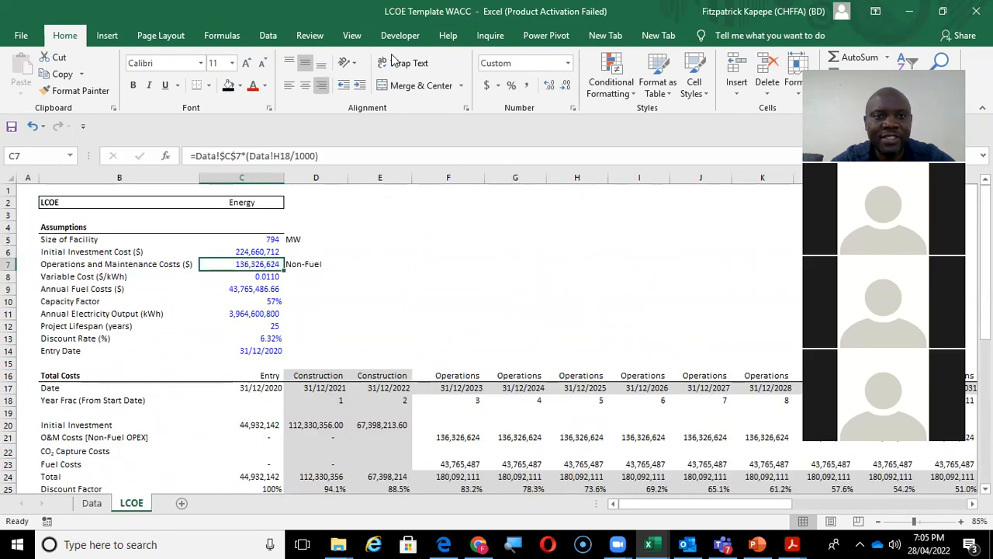
Trace the precedents of the Operations and Maintenance Costs cell C7 and go to its Non-Fuel OPEX source, Data!C7.
click(229, 37)
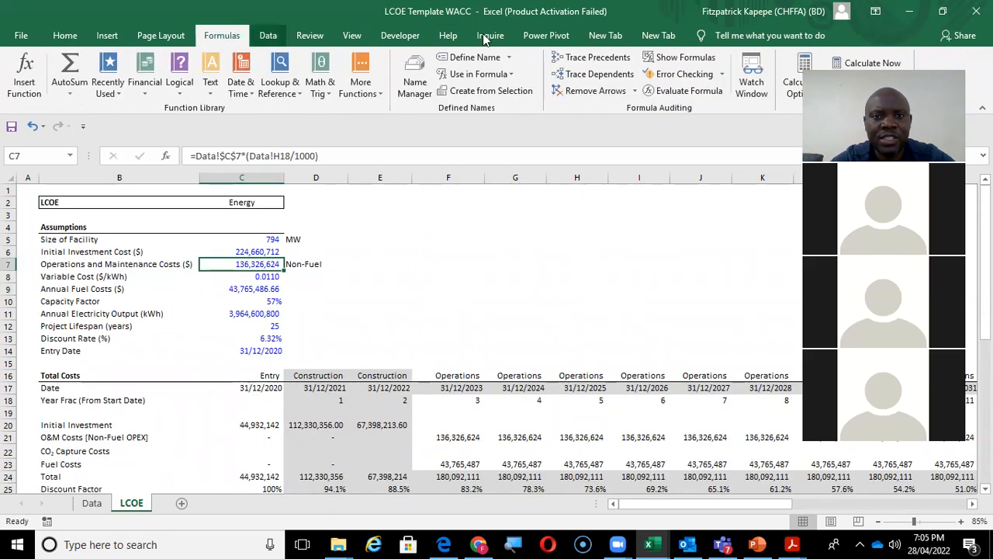
click(605, 60)
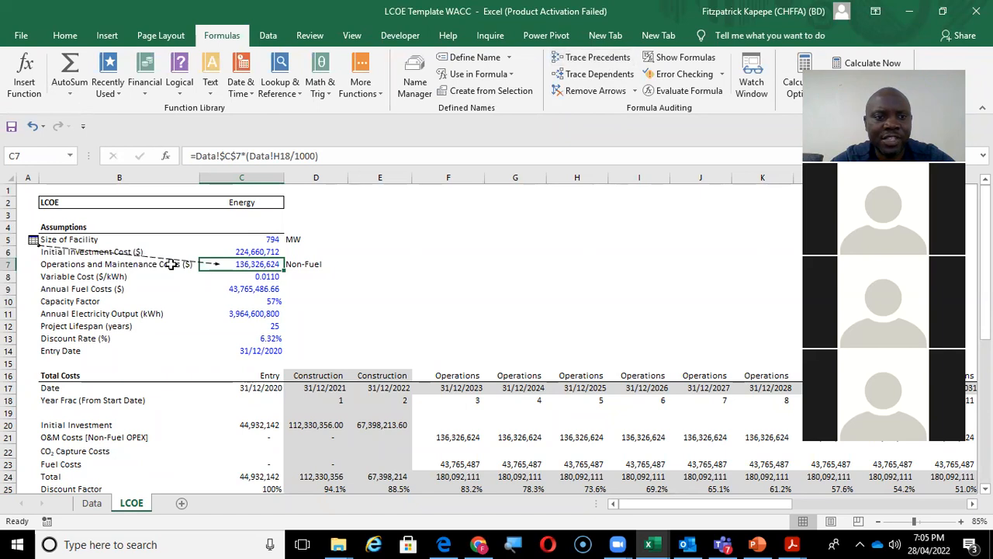
double_click(124, 258)
click(611, 266)
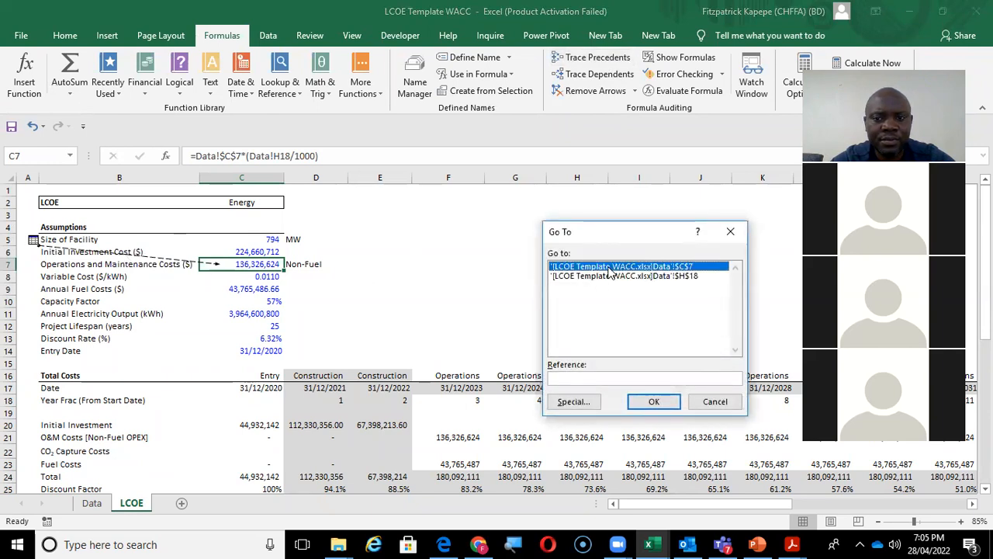
click(654, 401)
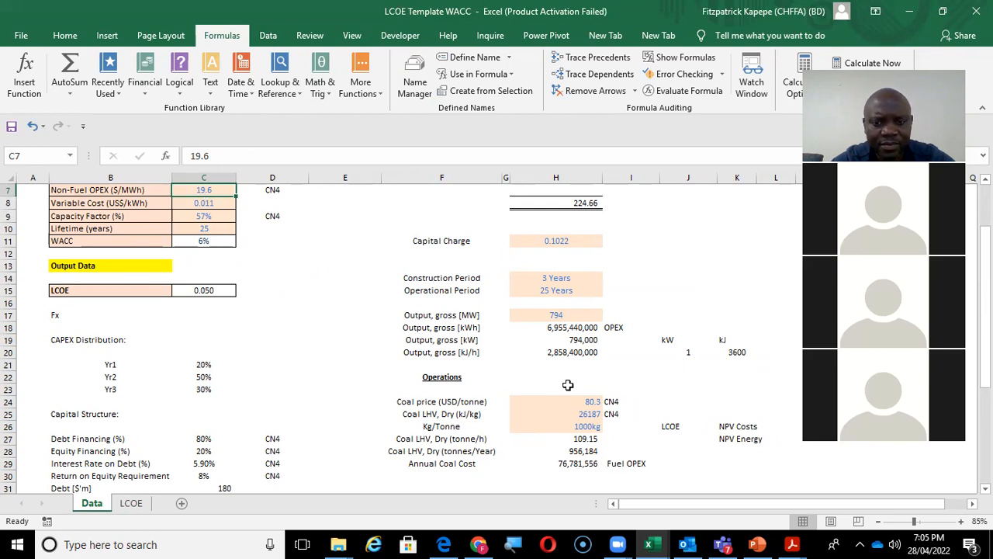
Examine the gross output in kWh formula in H18 on the Data sheet and return to the LCOE sheet.
click(582, 413)
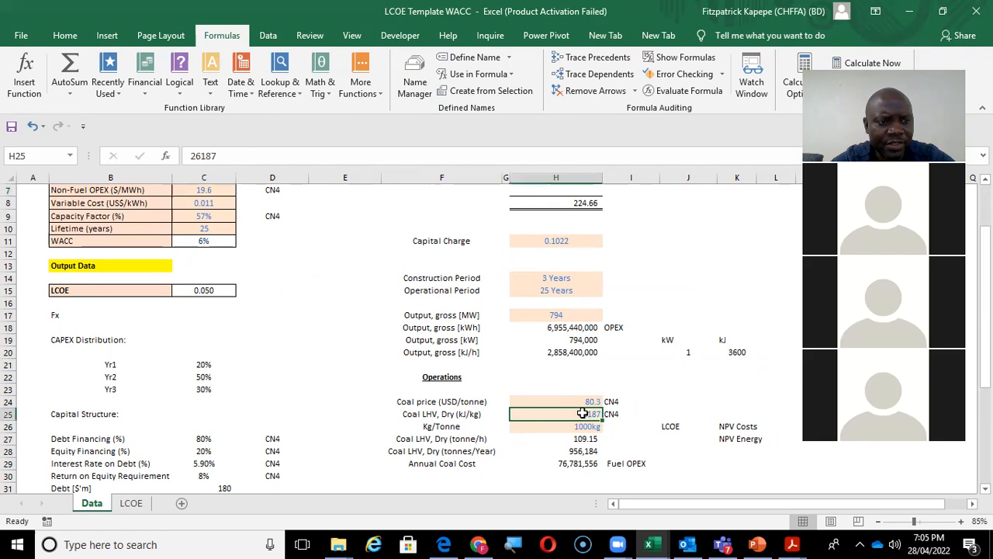
key(Up)
key(Up)
key(Up)
key(Up)
key(Up)
key(Up)
key(Up)
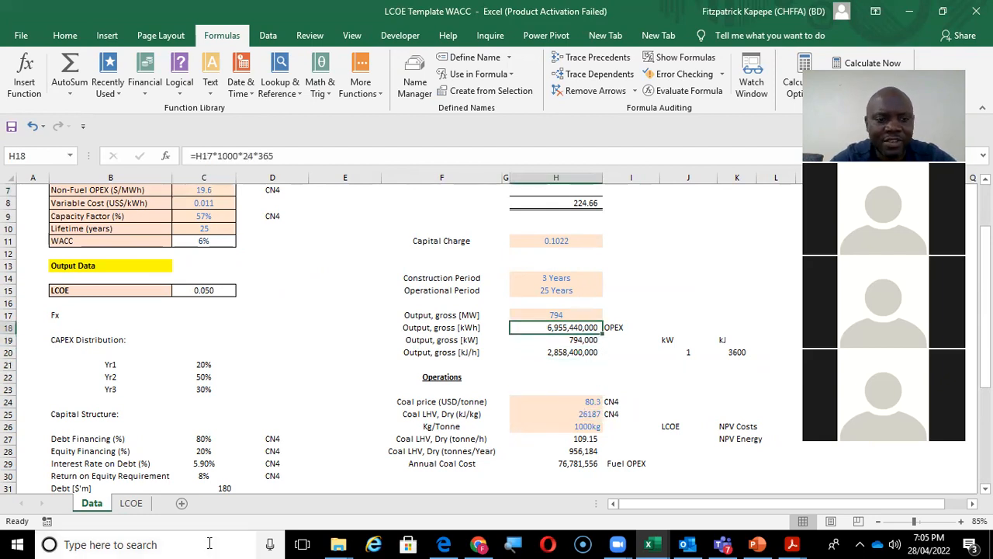
click(132, 504)
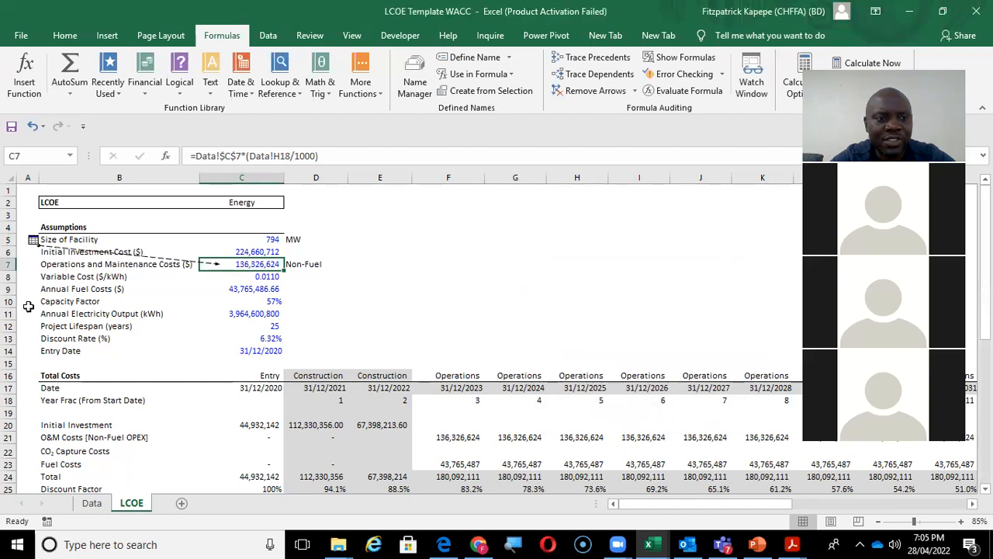
Label the Variable Cost ($/kWh) row with "Fuel" in cell D8.
click(43, 276)
key(Right)
key(Right)
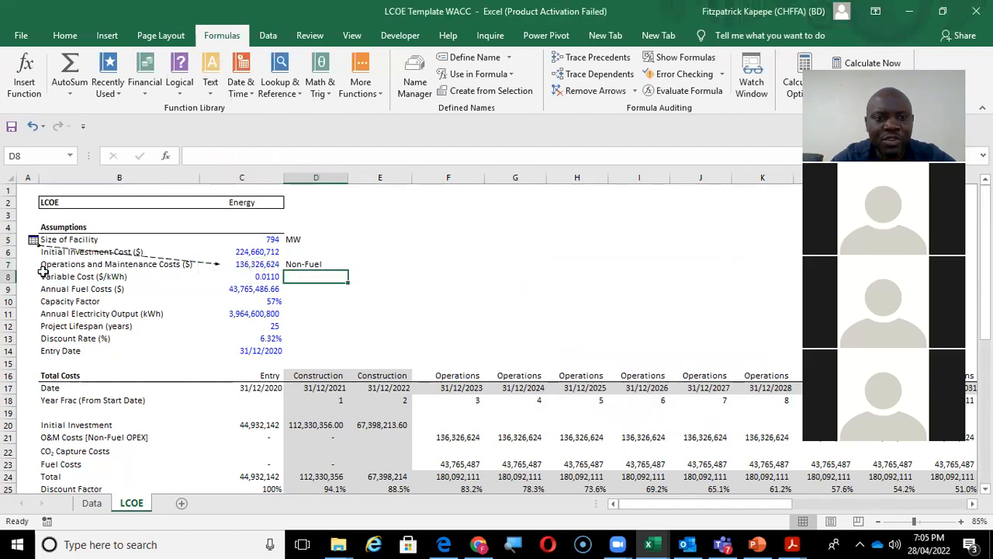
key(Left)
key(Right)
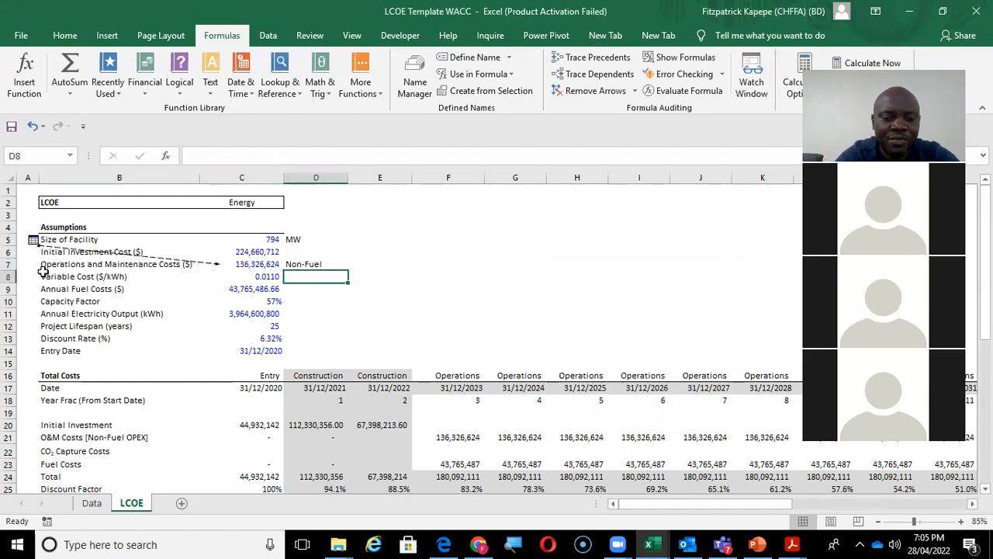
text(Fuel)
key(Return)
Review the cost assumptions on the LCOE sheet down to the Capacity Factor in C10.
key(Down)
key(Down)
key(Up)
key(Up)
key(Up)
key(Left)
key(Down)
key(Down)
key(Up)
key(Down)
key(Down)
key(Down)
key(Down)
key(Down)
key(Up)
key(Up)
key(Up)
key(Up)
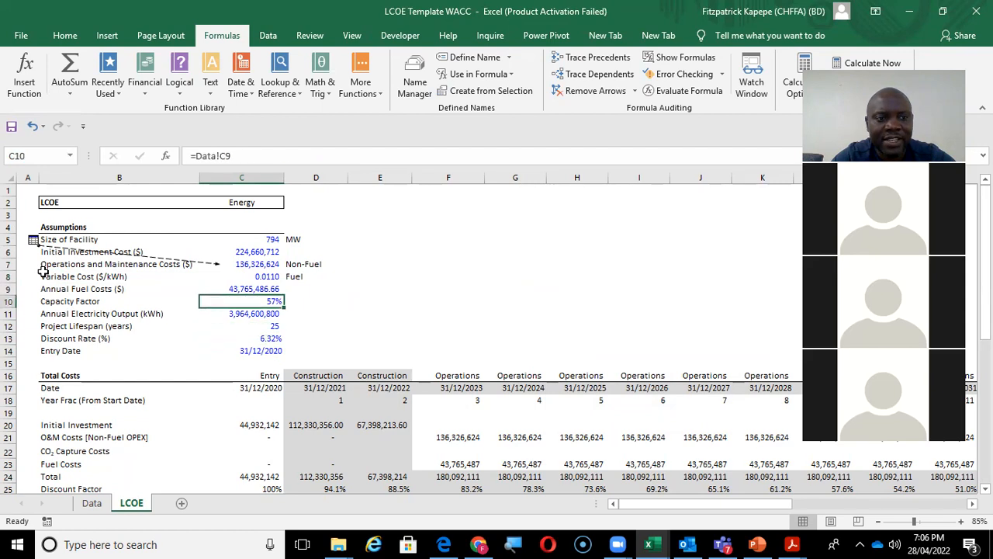
Examine the Annual Electricity Output (kWh) formula in C11 and the cells it references, leaving it as is.
key(Down)
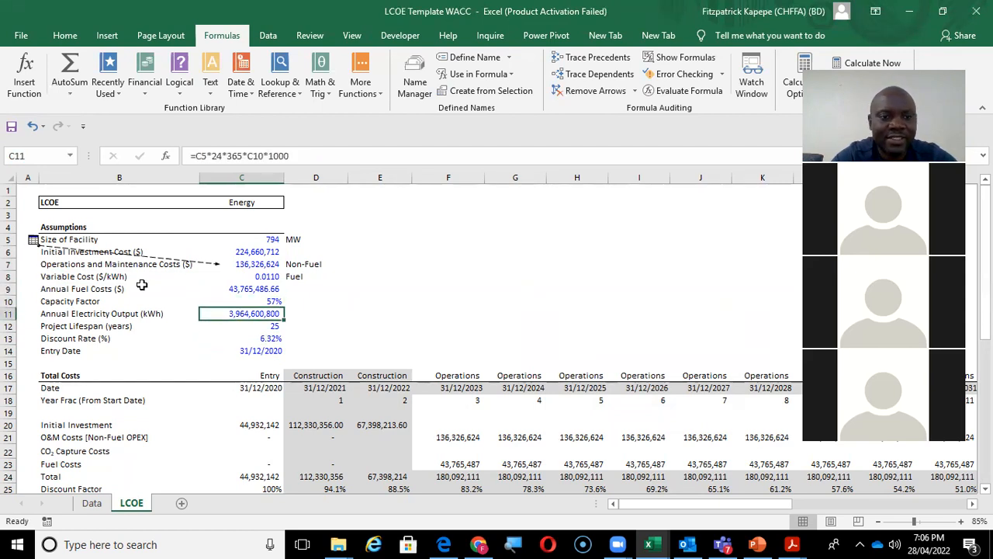
double_click(259, 314)
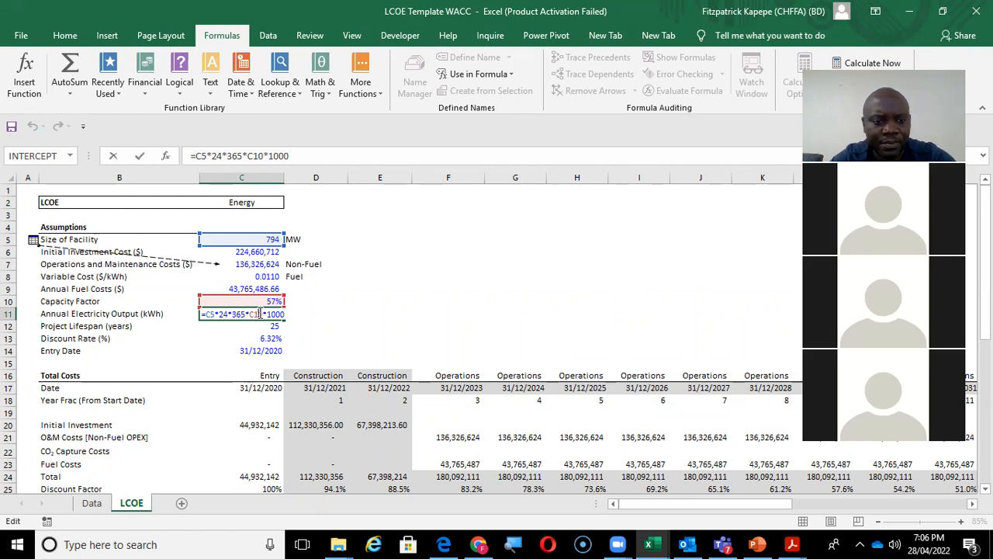
key(Return)
Review the Project Lifespan, Discount Rate and Entry Date assumptions in C12 to C14.
key(Down)
key(Down)
key(Down)
key(Down)
key(Down)
key(Up)
key(Up)
key(Up)
key(Left)
key(Left)
key(Right)
key(Right)
key(Right)
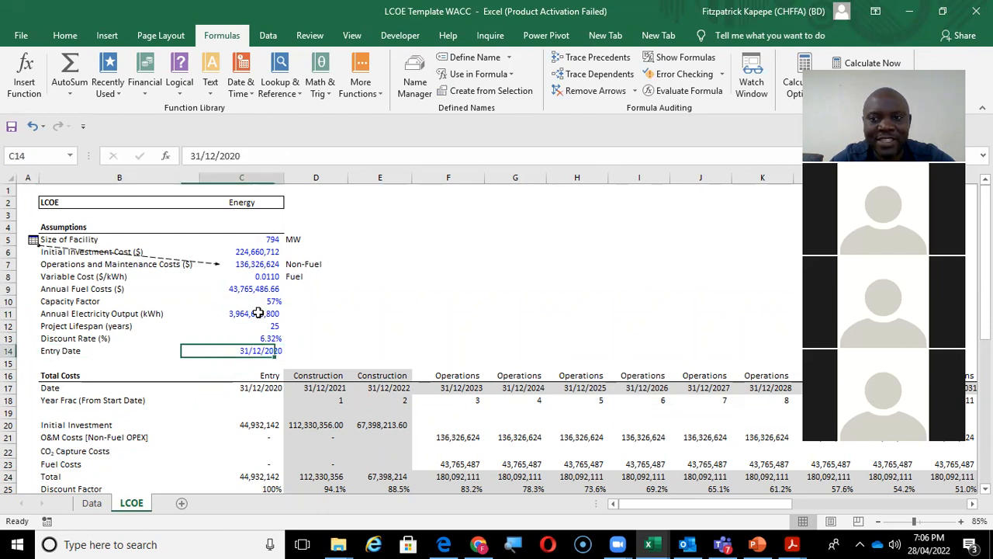
key(Left)
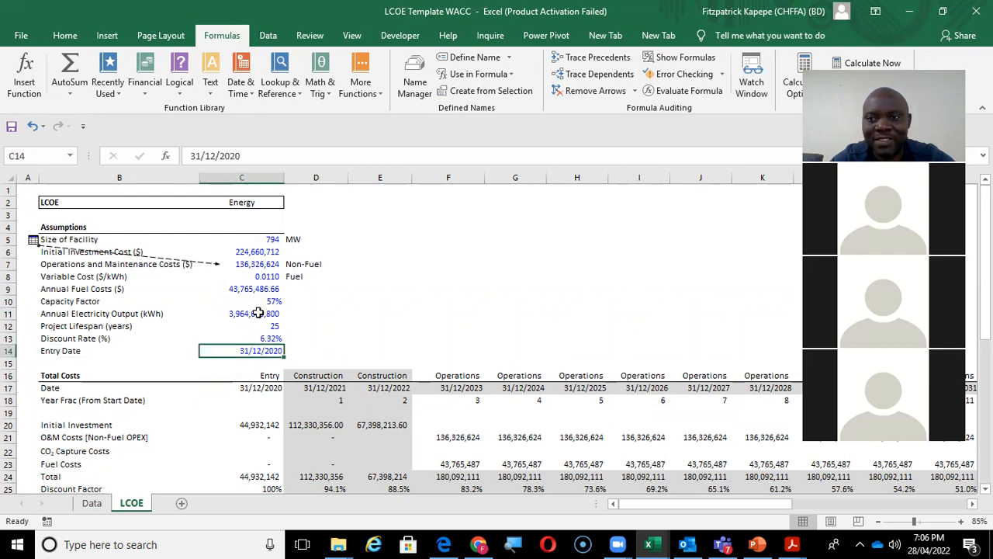
Go through the Entry column of the Total Costs table, from the Date cell C17 to the cost rows.
key(Down)
key(Down)
key(Down)
key(Down)
key(Down)
key(Down)
key(Down)
key(Down)
key(Down)
key(Down)
key(Down)
key(Down)
key(Down)
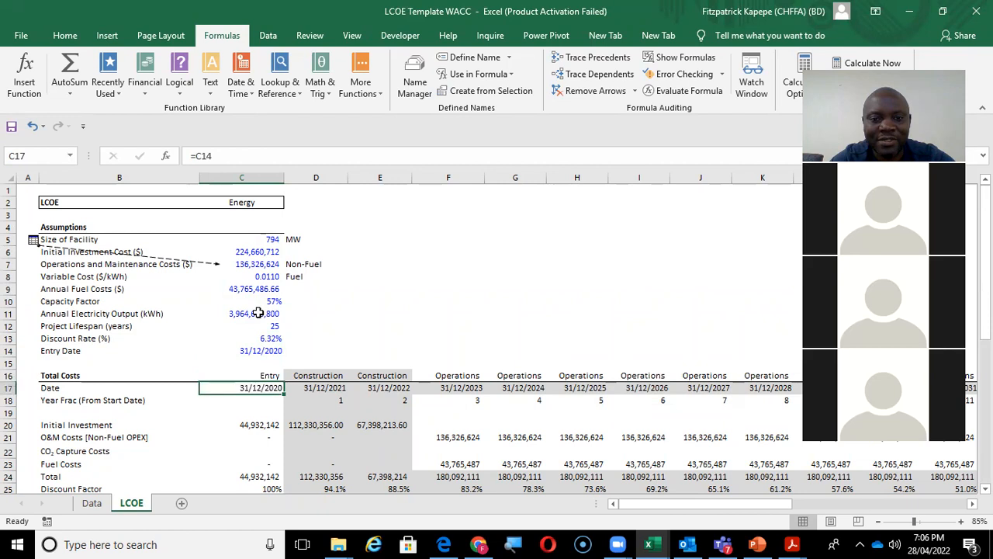
key(Up)
key(Up)
key(Up)
key(Up)
key(Up)
key(Up)
key(Up)
key(Up)
key(Up)
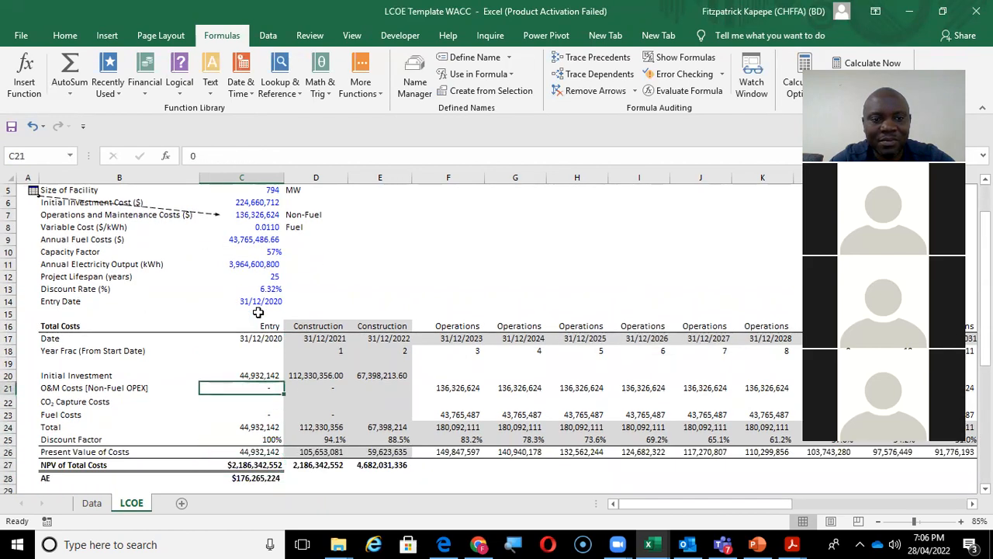
Examine the Initial Investment array formula across the entry and construction years in C20 to E20.
key(Down)
key(Down)
key(Left)
key(Left)
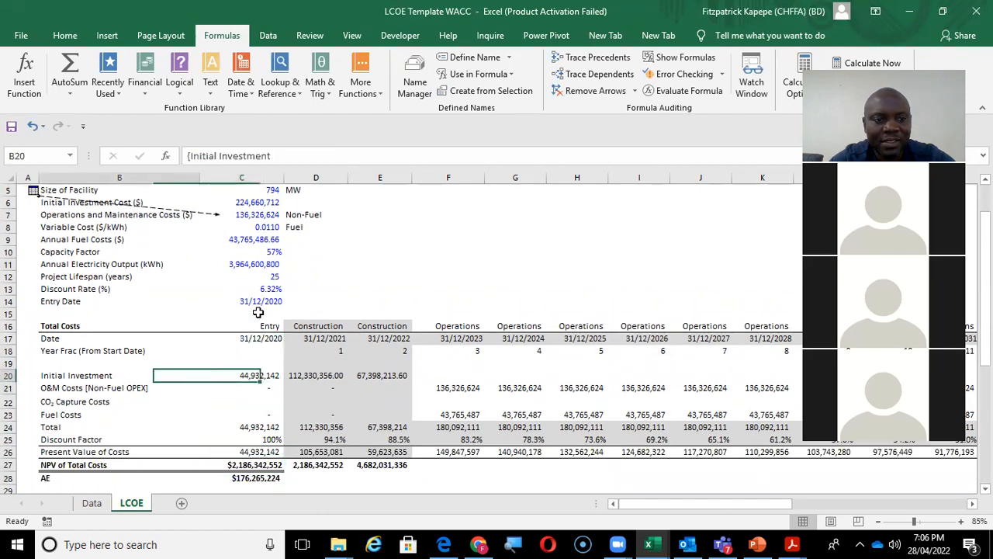
key(Right)
key(Right)
key(Right)
key(Left)
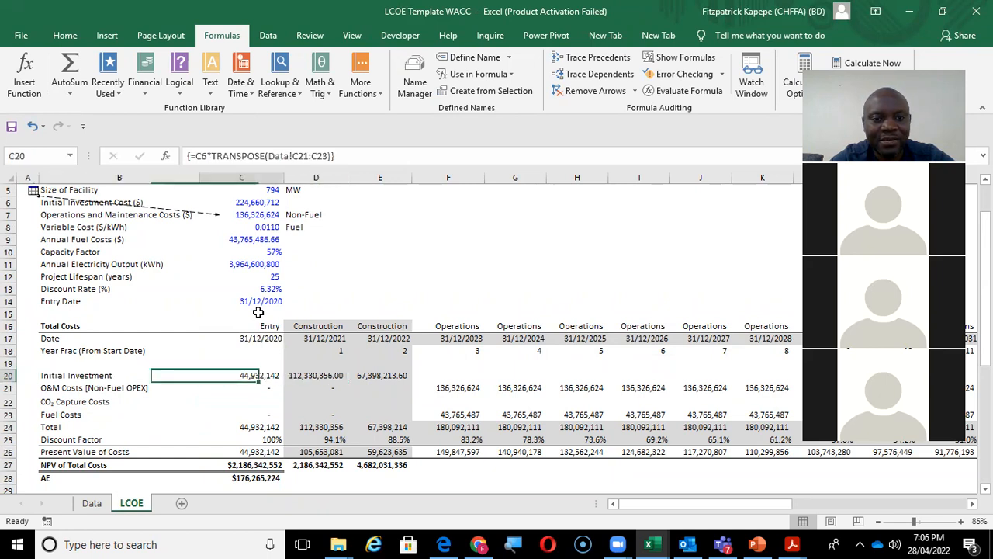
key(Right)
key(Right)
key(Left)
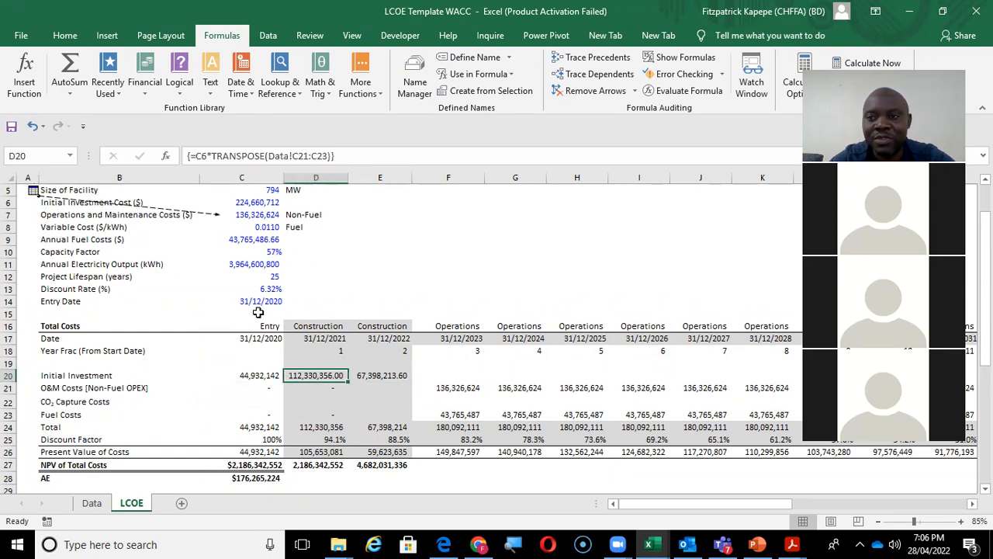
key(Left)
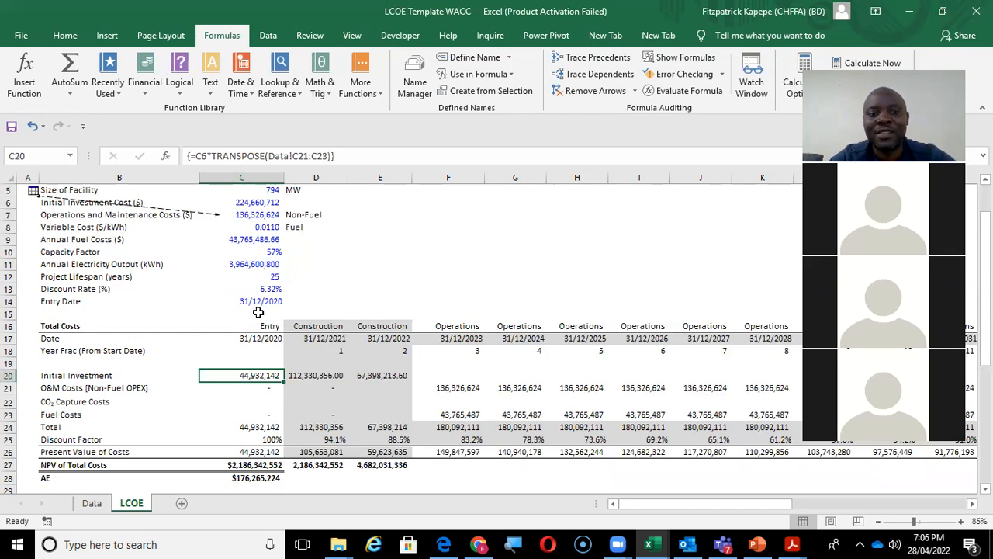
key(Right)
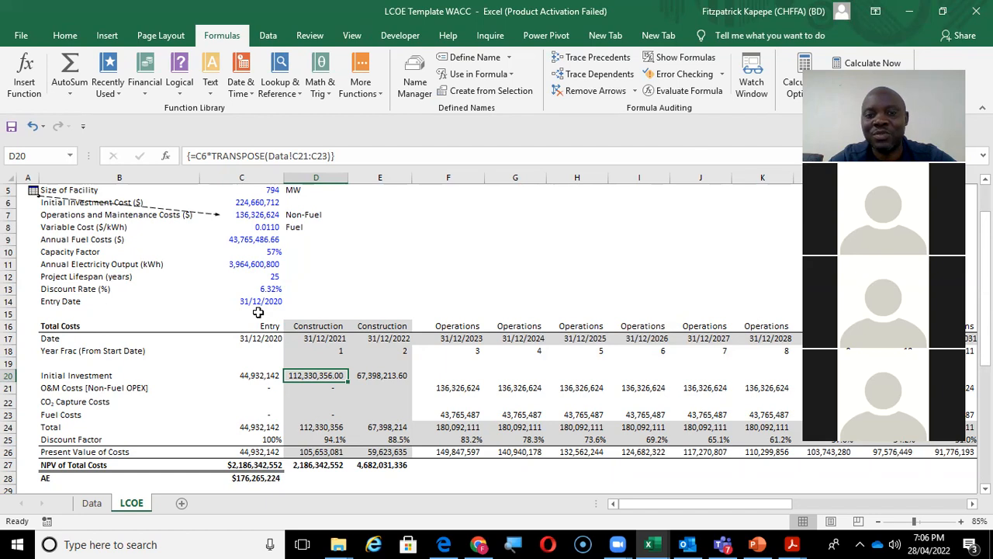
key(Right)
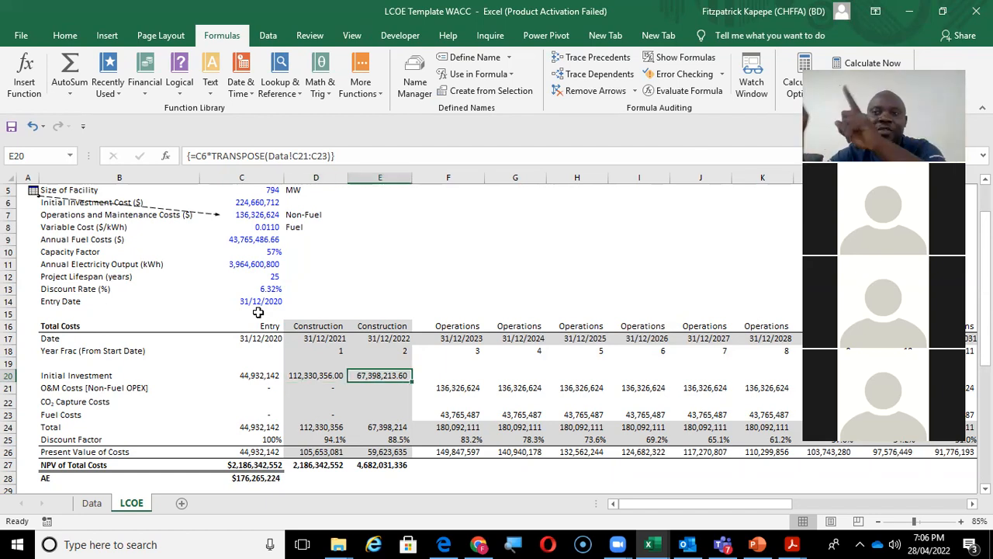
Check the construction-year operating cost cells below Initial Investment and the O&M Costs [Non-Fuel OPEX] entry in C21.
key(Down)
key(Down)
key(Down)
key(Down)
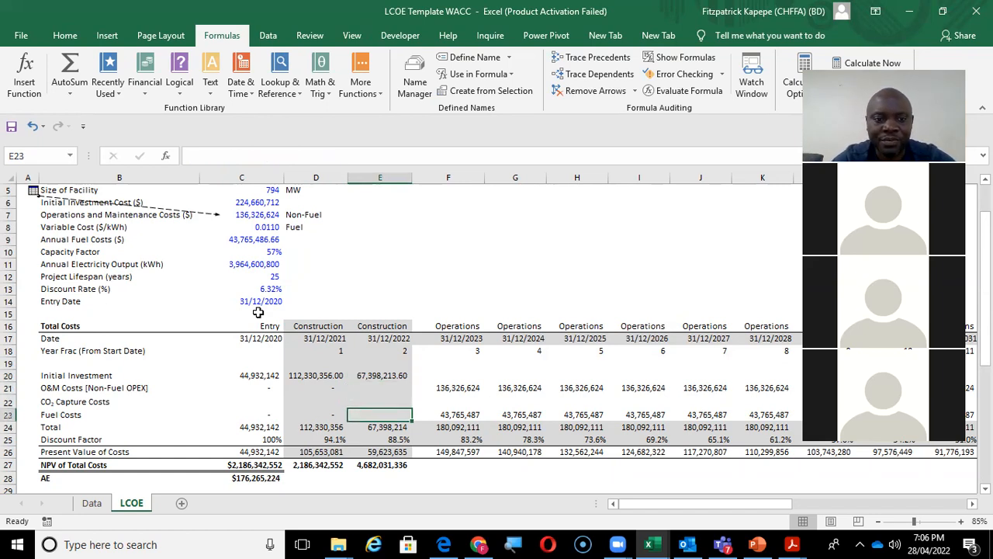
key(Up)
key(Up)
key(Up)
key(Left)
key(Left)
key(Left)
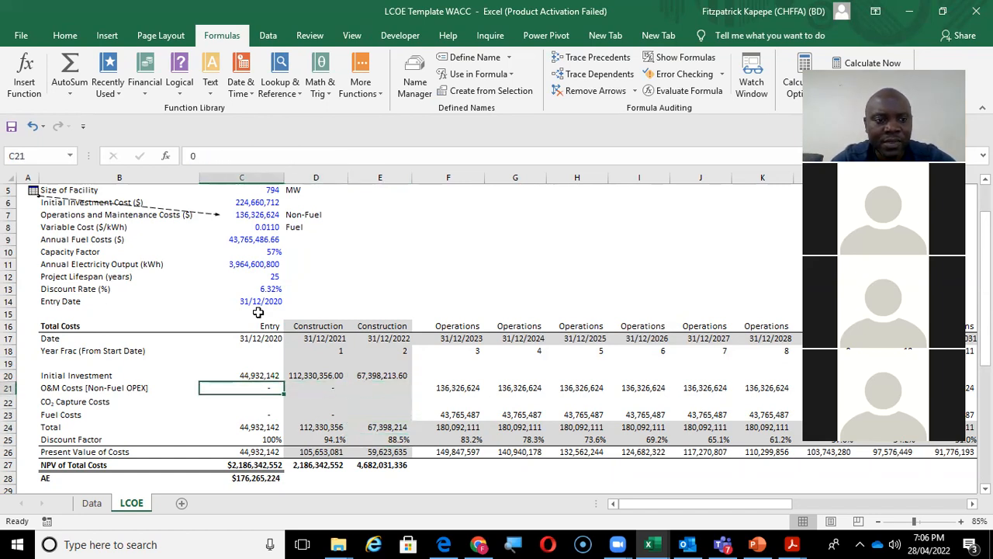
Examine the CO2 Capture Costs row 22 across the entry, construction and operations years.
key(Down)
key(Down)
key(Up)
key(Right)
key(Right)
key(Right)
key(Right)
key(Left)
key(Left)
key(Left)
key(Left)
key(Left)
key(Right)
key(Right)
key(Right)
key(Right)
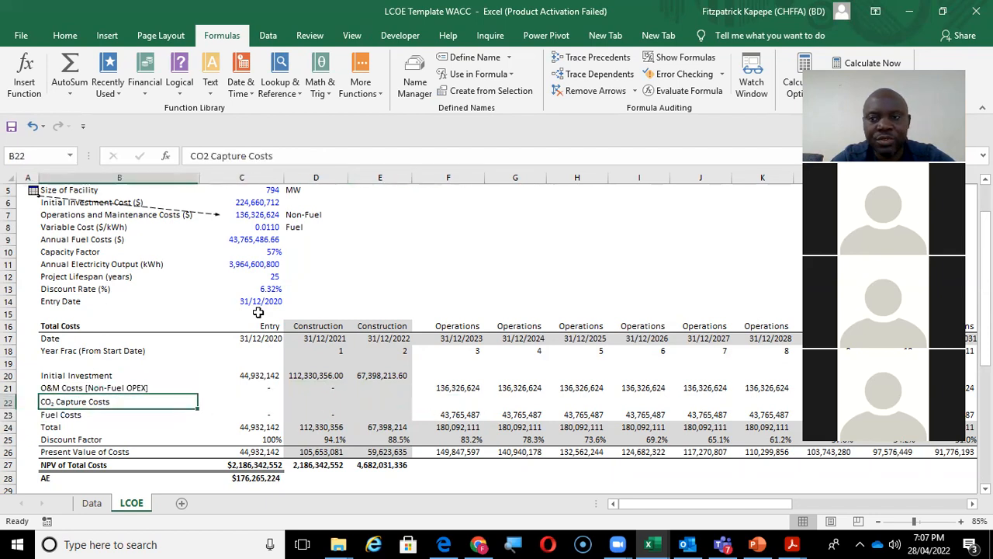
key(Right)
key(Right)
key(Left)
key(Left)
key(Left)
key(Left)
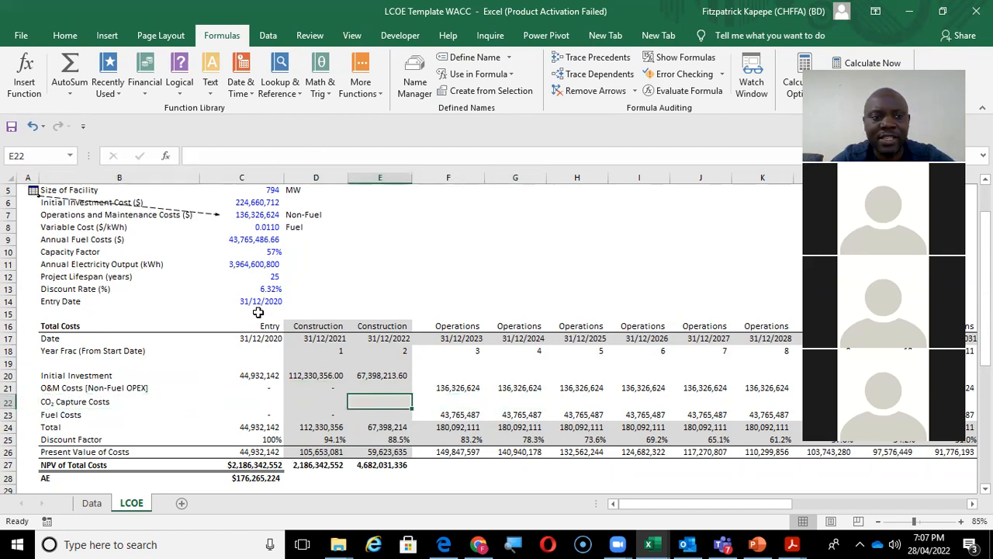
key(Left)
key(Left)
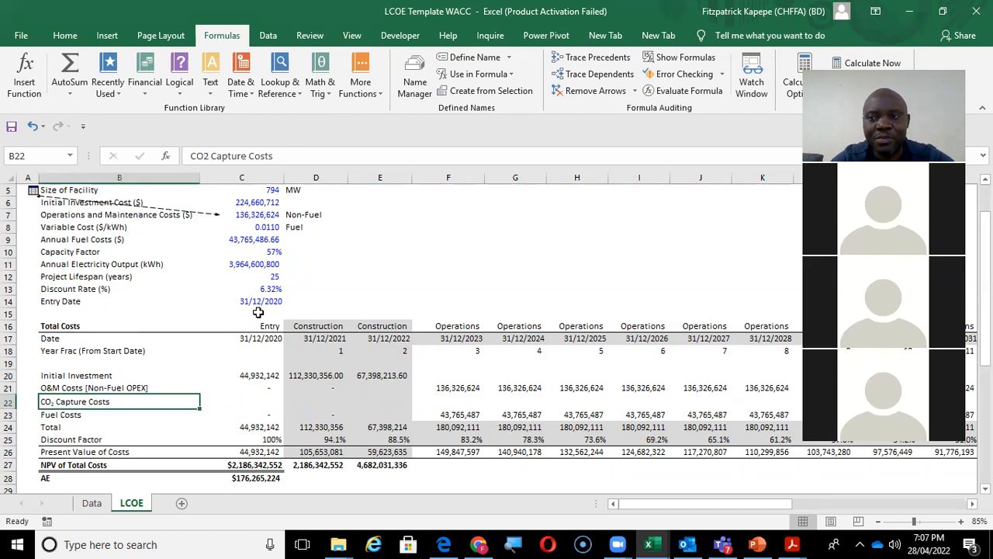
key(Right)
key(Right)
key(Right)
key(Right)
key(Right)
key(Right)
key(Right)
key(Right)
key(Right)
key(Right)
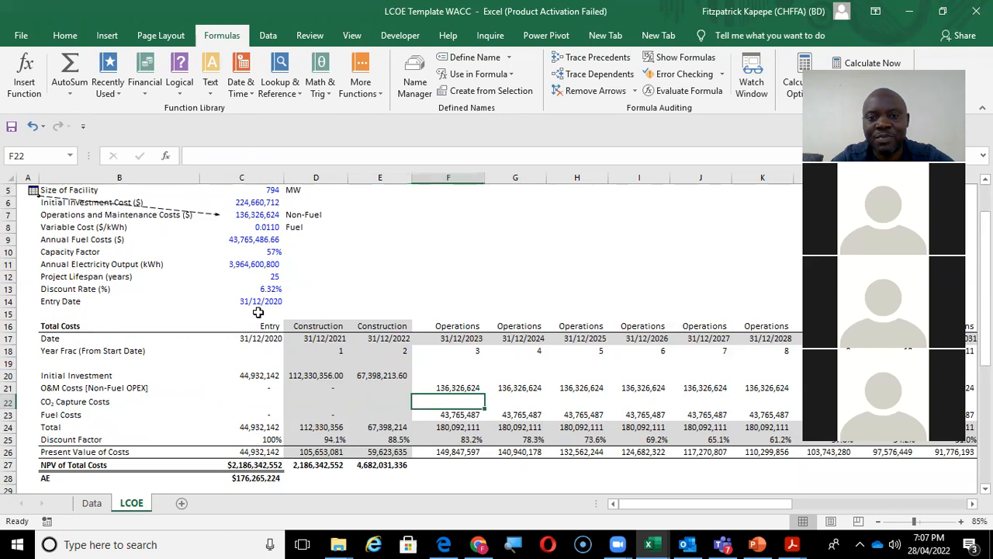
key(Left)
key(Left)
key(Left)
key(Left)
key(Left)
key(Left)
key(Left)
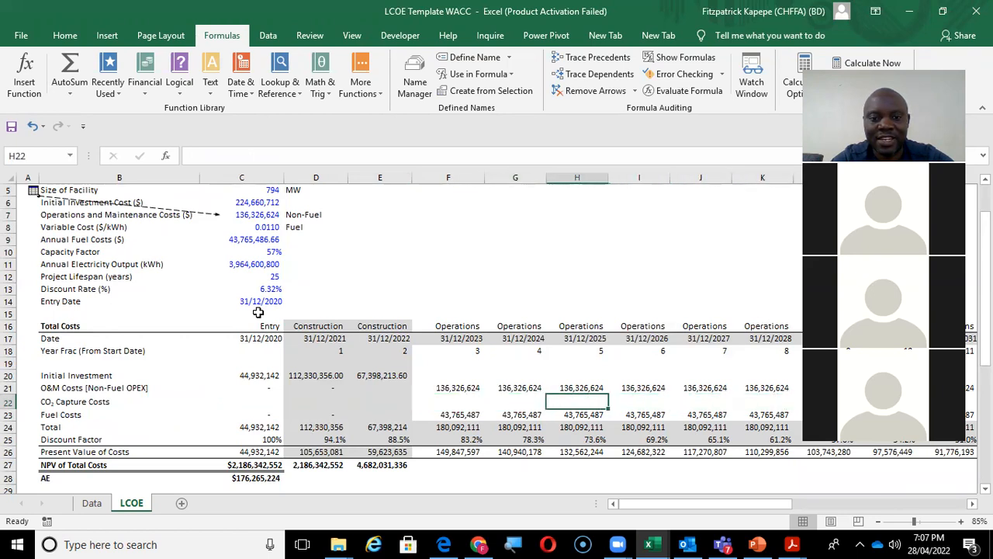
key(Left)
key(Left)
key(Left)
key(Left)
Examine the Fuel Costs formulas in row 23 across the operations years, starting at F23.
key(Down)
key(Right)
key(Right)
key(Right)
key(Right)
key(Right)
key(Right)
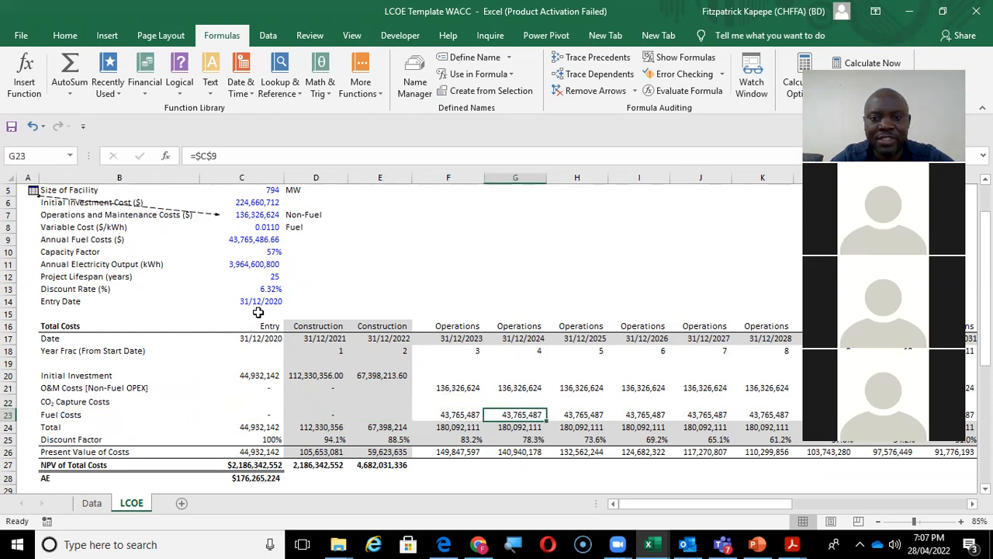
key(Left)
key(Left)
key(Right)
key(Right)
key(Right)
key(Left)
key(Left)
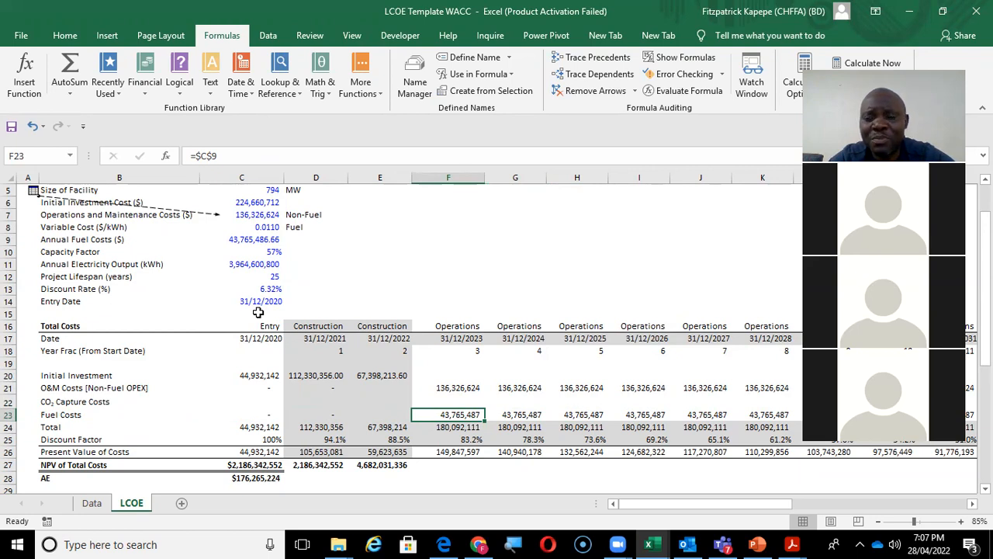
key(Right)
key(Right)
key(Right)
key(Right)
key(Right)
key(Right)
key(Right)
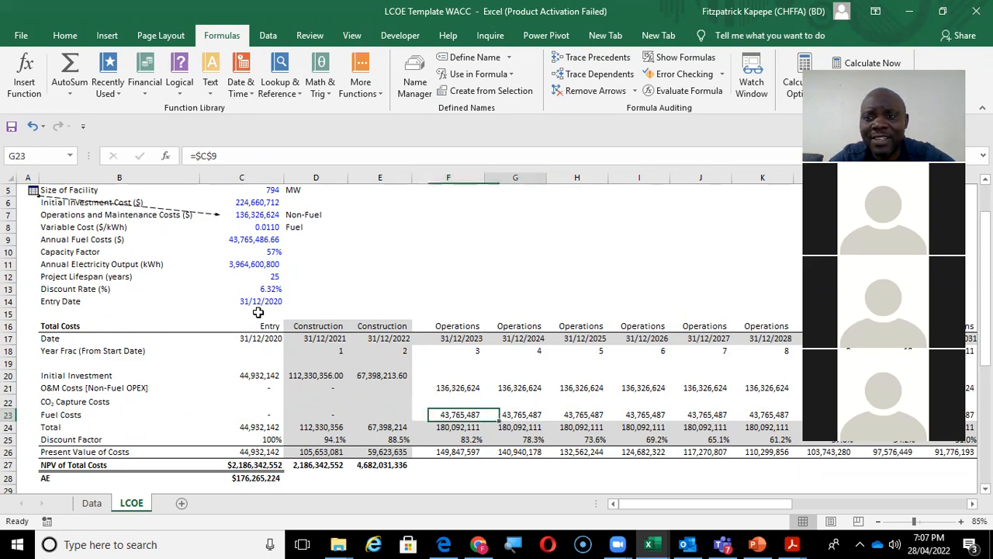
key(Left)
key(Left)
key(Left)
key(Left)
key(Left)
key(Left)
key(Left)
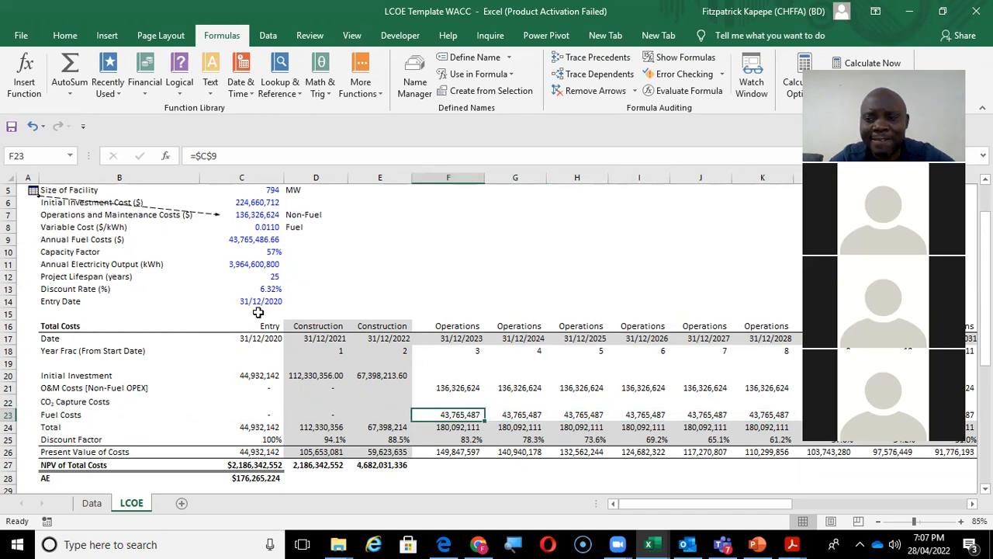
key(Right)
key(Right)
key(Left)
key(Left)
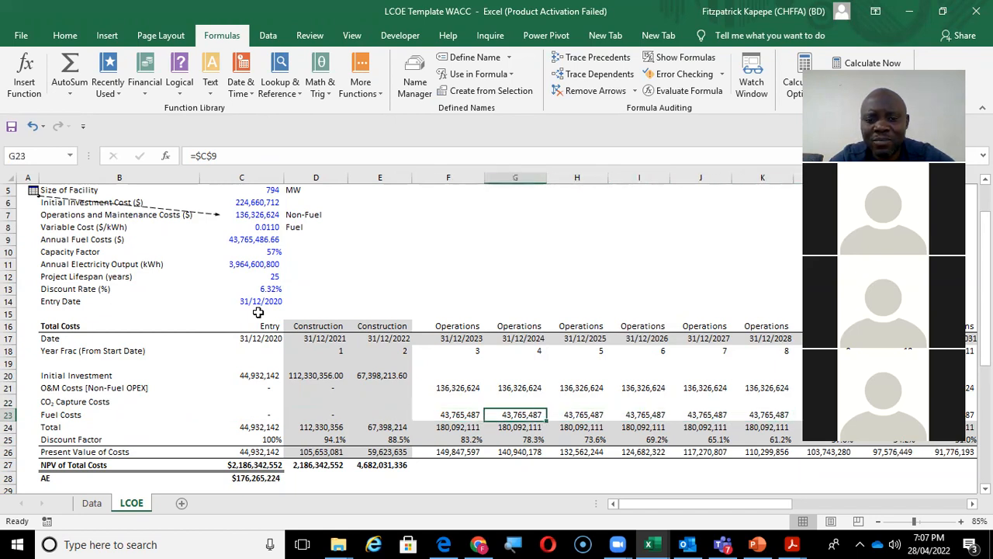
Examine the sum formula behind the entry-year Total in C24, below the Fuel Costs row.
key(Left)
key(Left)
key(Left)
key(Left)
key(Left)
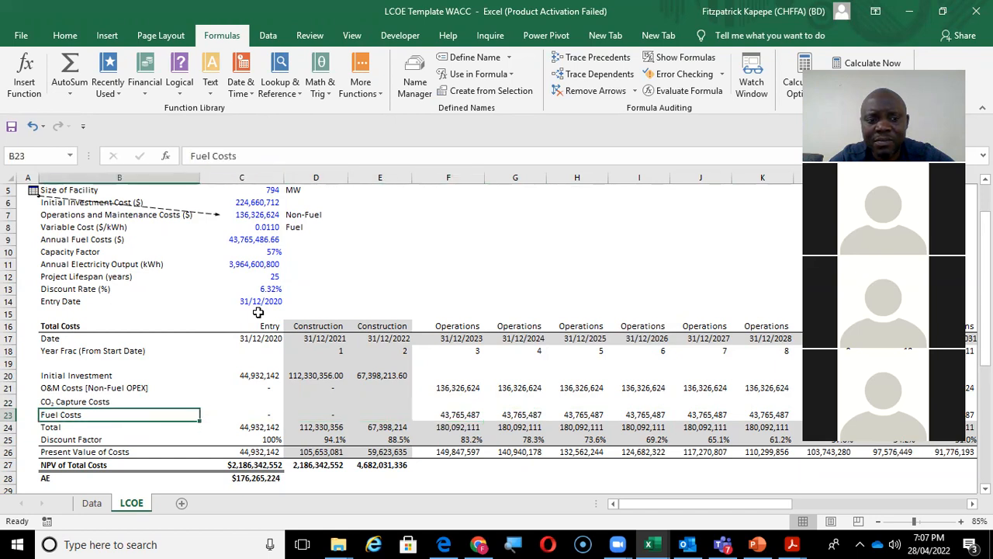
key(Right)
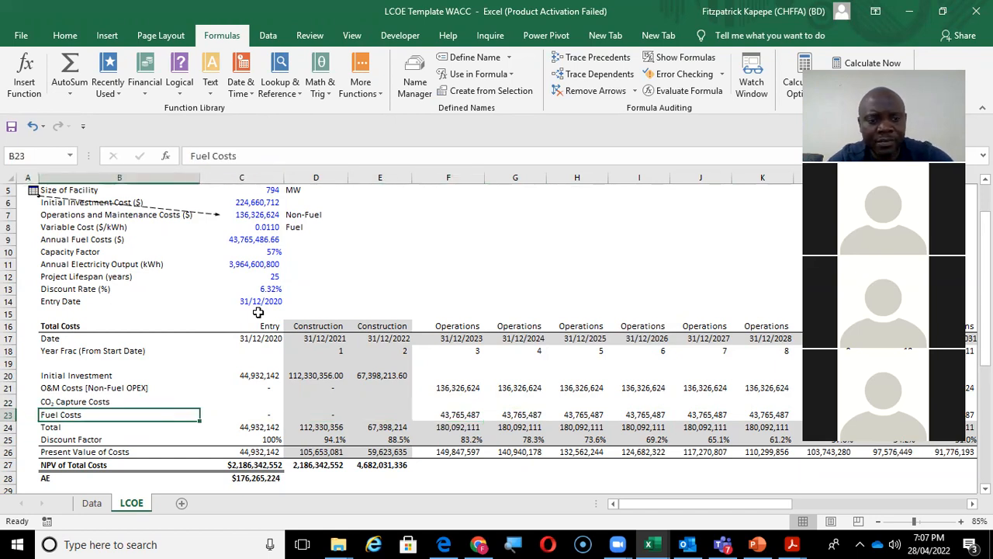
key(Down)
key(Right)
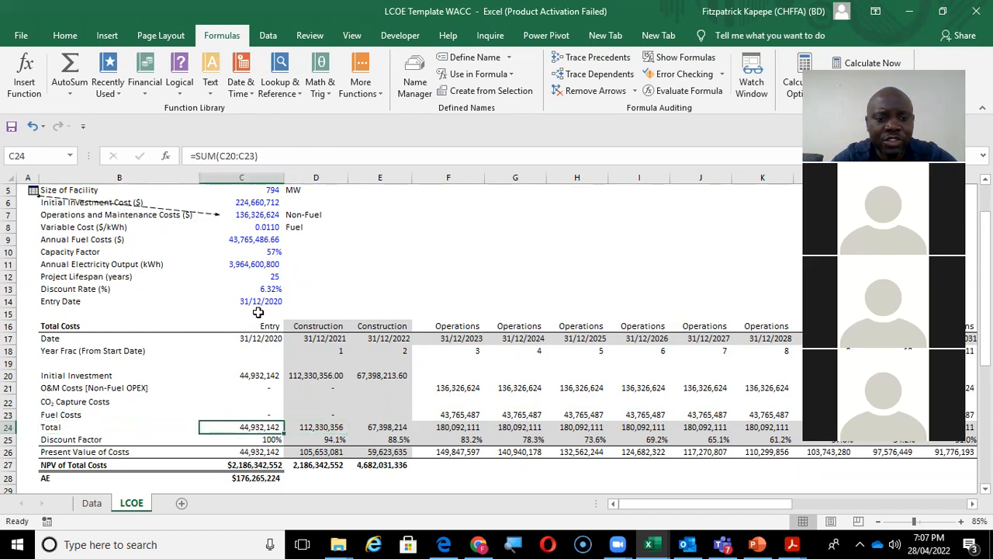
double_click(257, 426)
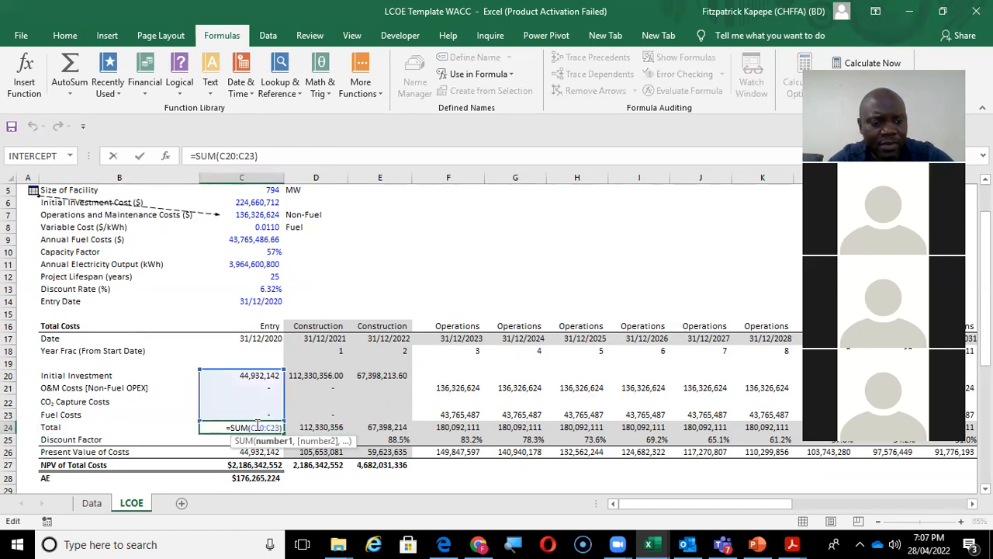
key(Escape)
Examine the Discount Factor entry in C25 and trace the cells used by the first construction year's formula in D25.
key(Down)
key(Down)
key(Up)
key(Right)
key(Left)
key(Left)
key(Right)
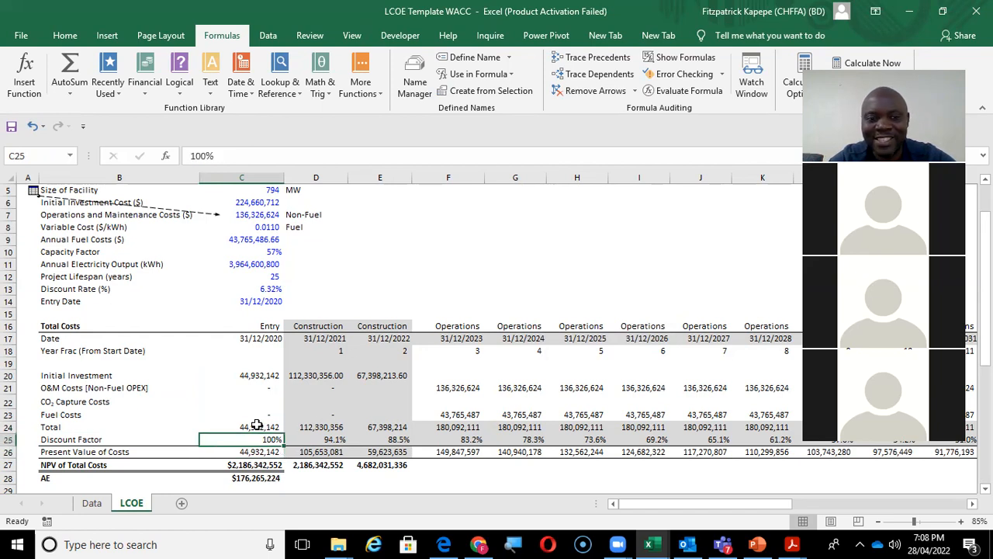
key(Right)
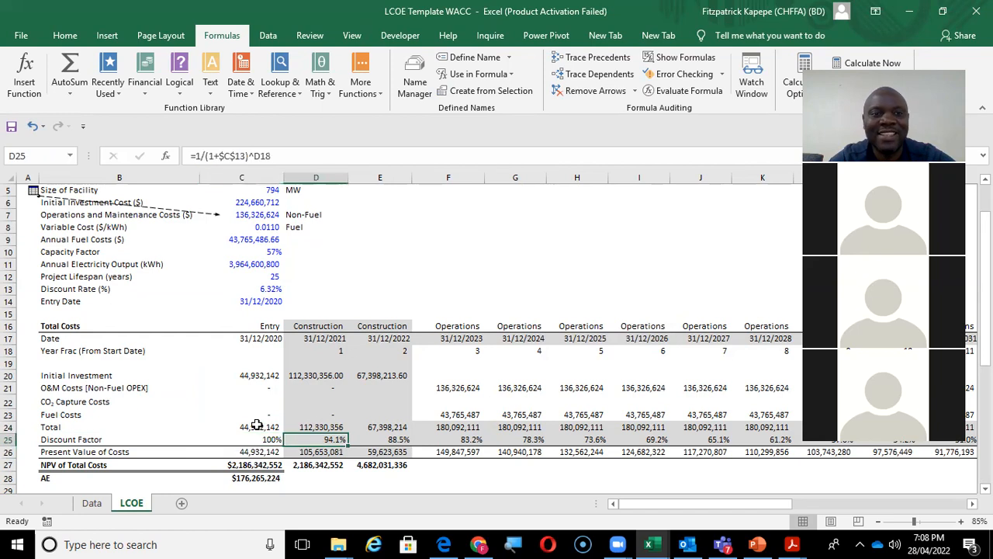
double_click(333, 441)
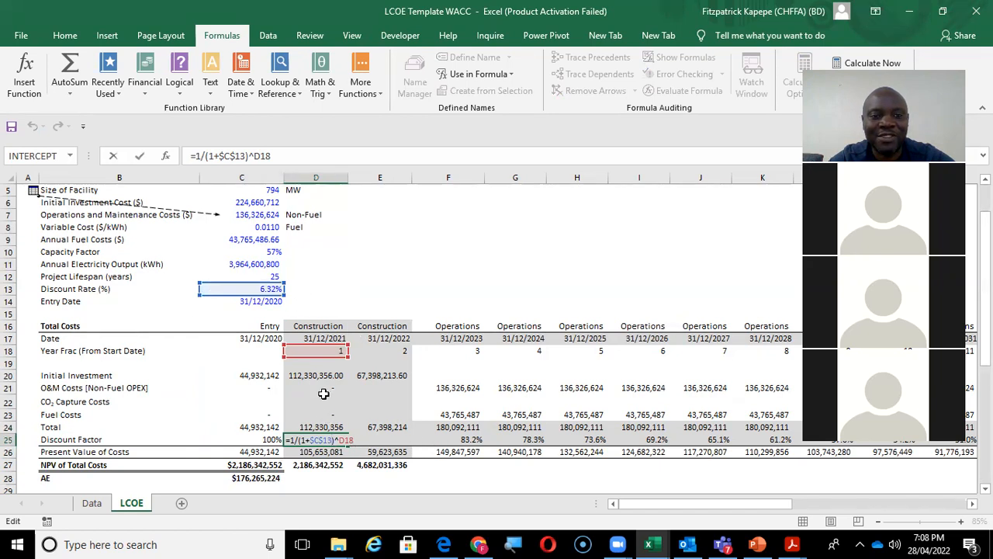
key(Escape)
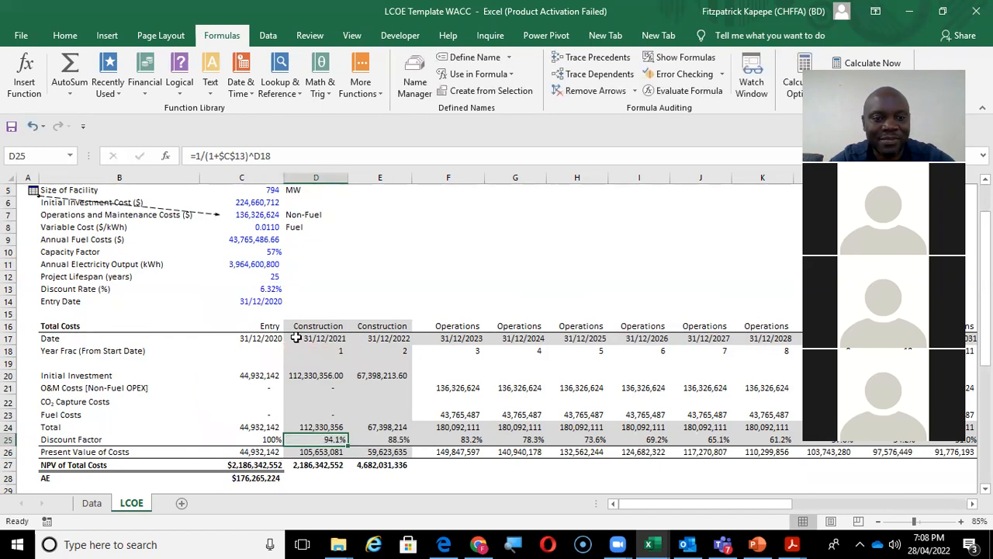
click(322, 465)
click(326, 478)
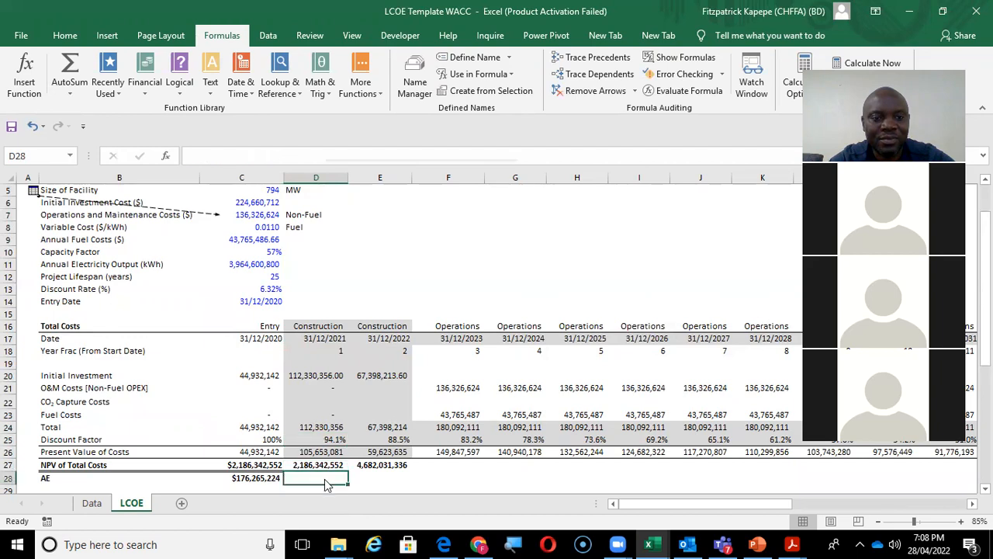
right_click(326, 479)
key(Escape)
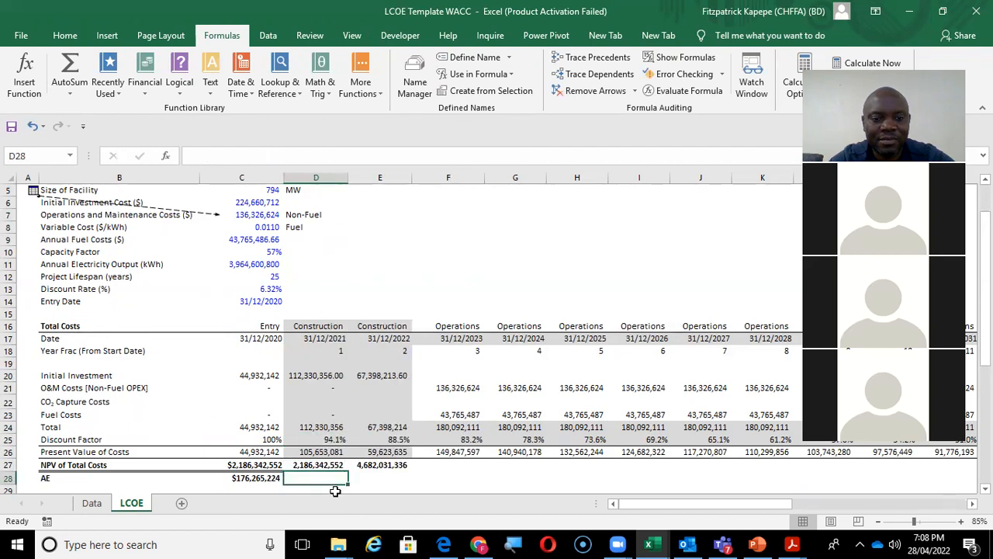
click(332, 488)
key(Up)
key(Up)
key(Up)
key(Up)
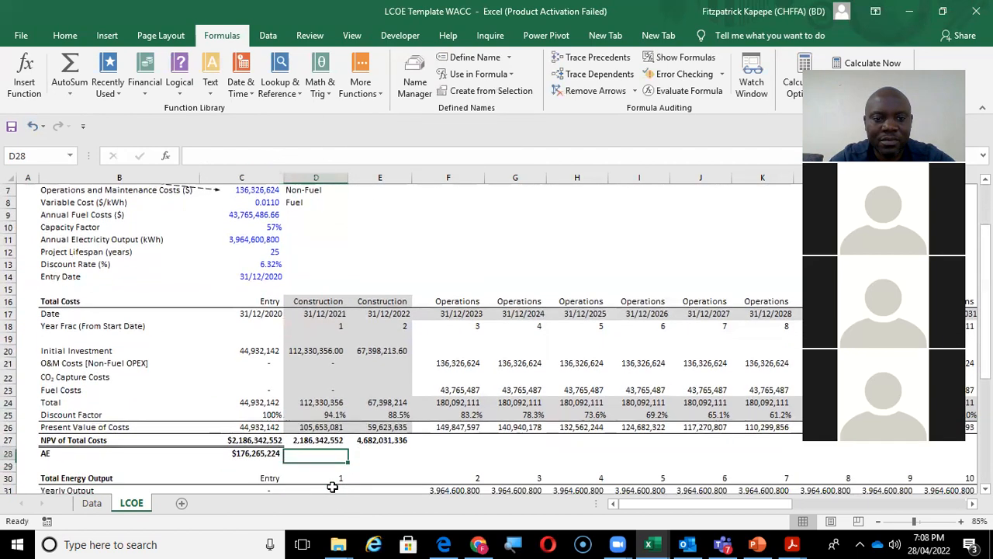
key(Up)
key(Down)
key(Down)
key(Up)
key(Down)
key(Up)
key(Up)
key(Down)
key(Down)
key(Down)
key(Down)
Enter the check formula =1/(1+C13) in D28 to recompute the first-year discount factor from the discount rate.
key(Up)
key(F2)
text(=1/)
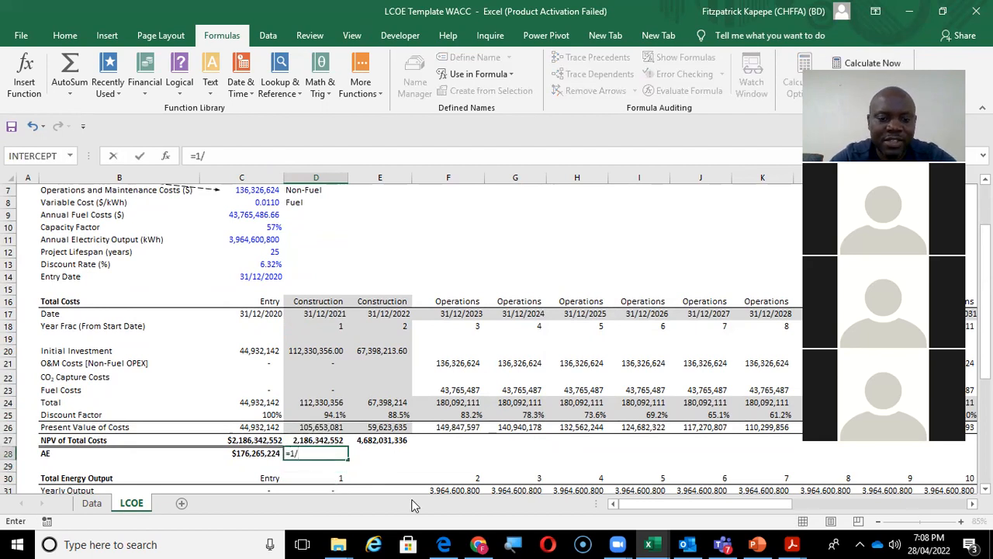
text((1+)
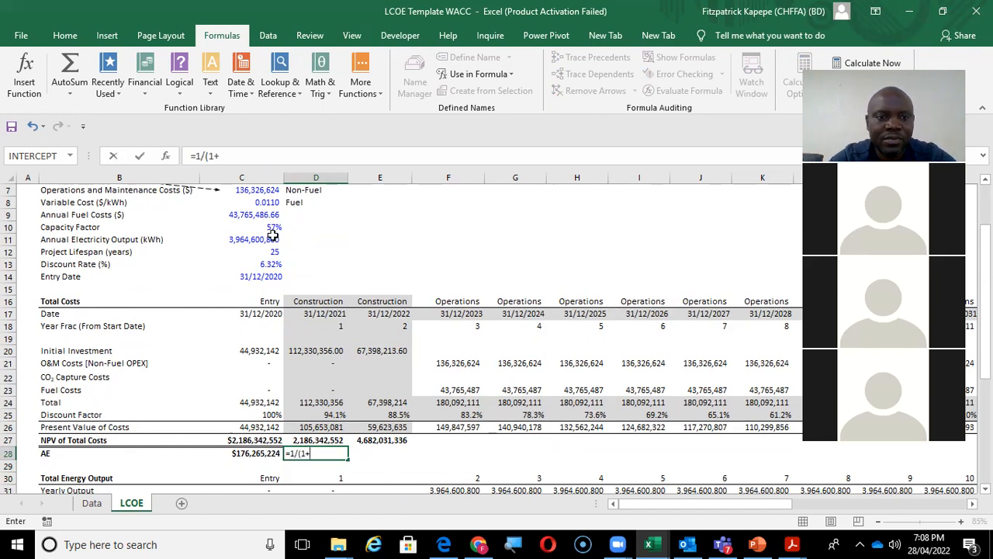
click(267, 263)
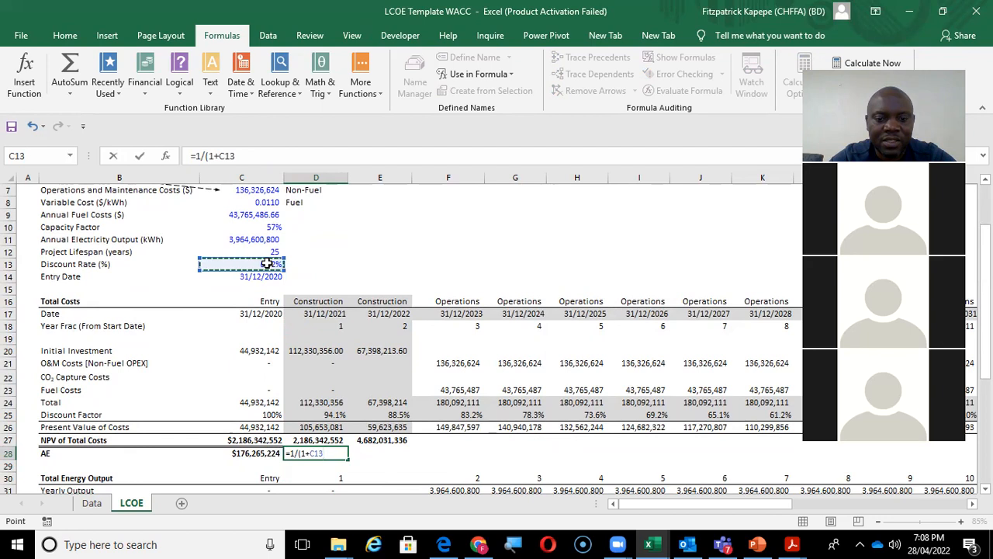
text())
key(ctrl+Return)
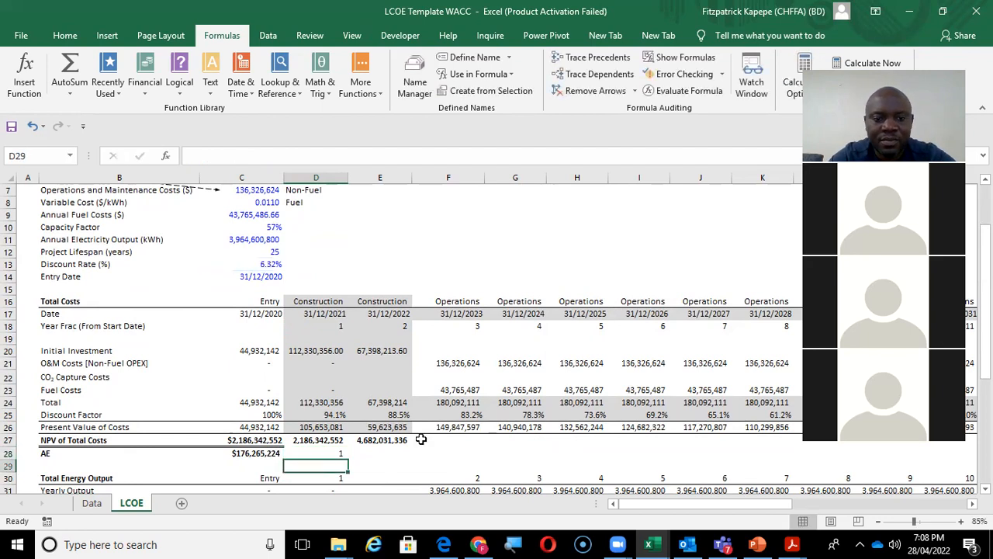
Format the check result in D28 as a percentage with two decimal places.
right_click(330, 449)
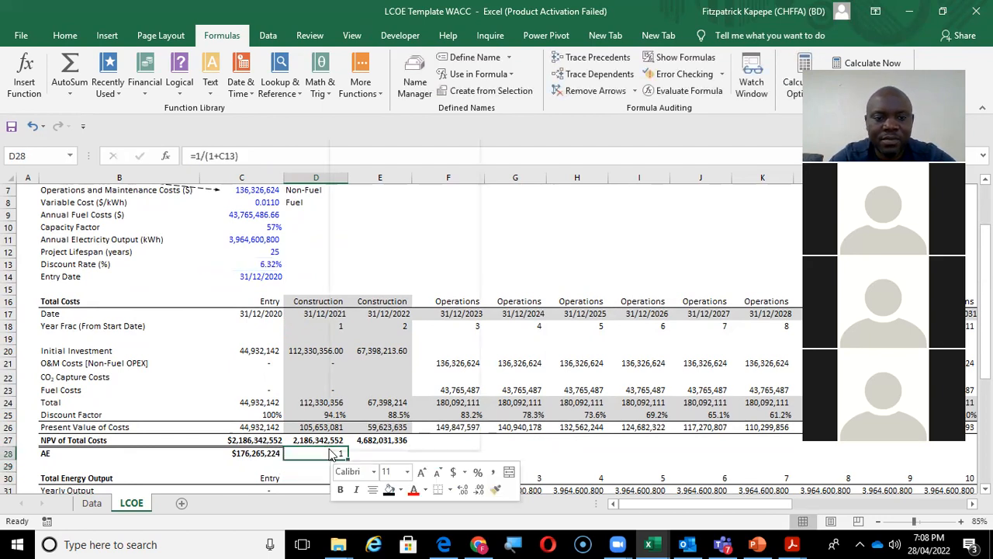
click(462, 490)
click(462, 490)
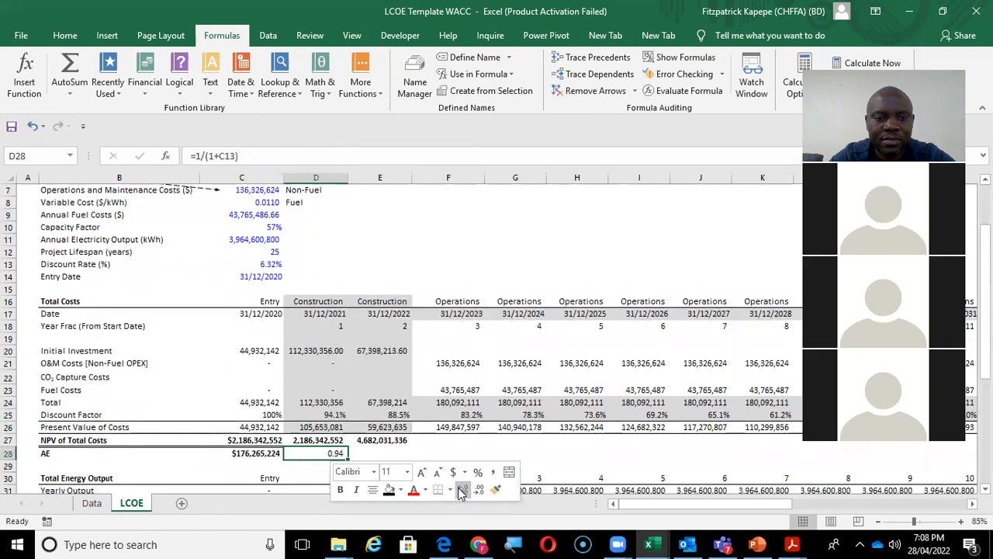
click(478, 472)
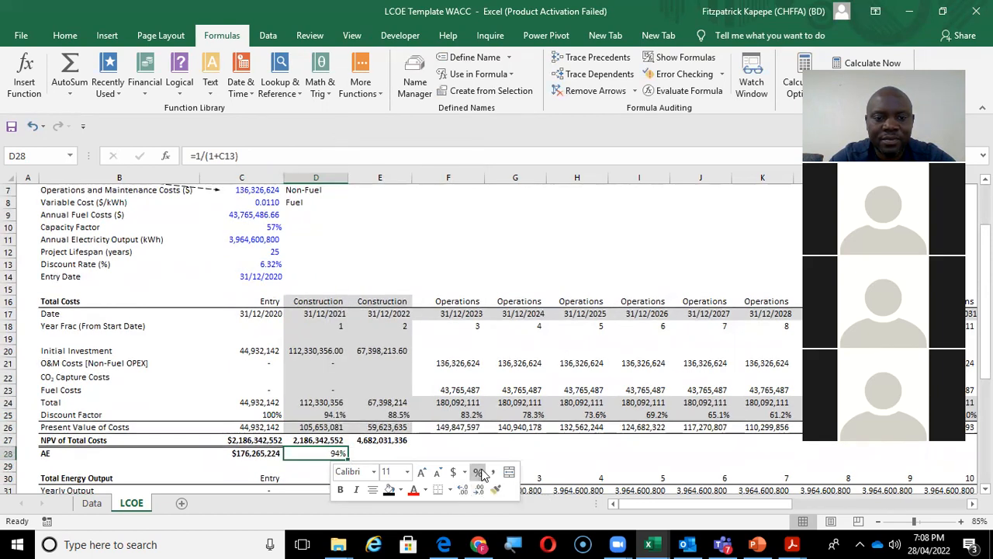
click(462, 489)
click(462, 490)
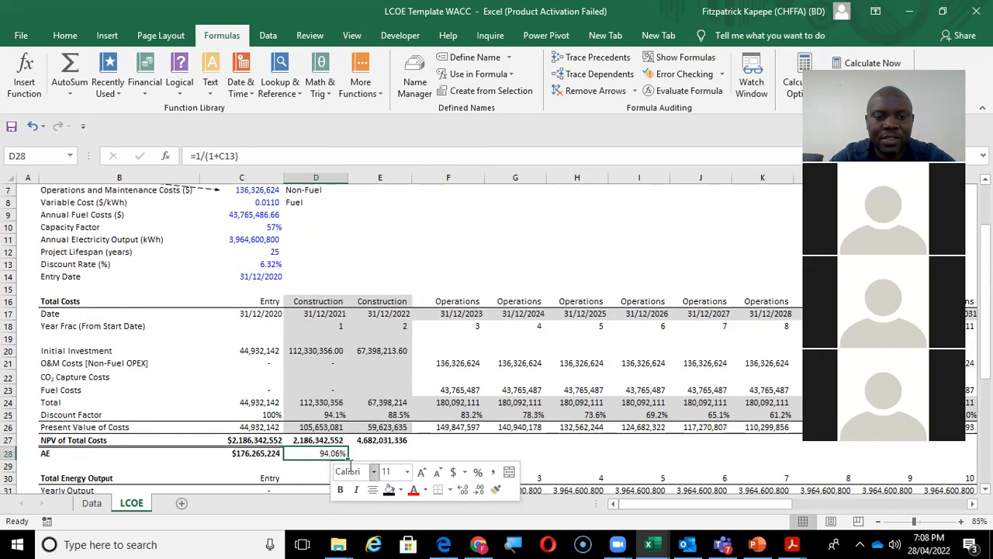
Show the discount factor in D25 with two decimal places and clear the check formula from D28.
right_click(327, 417)
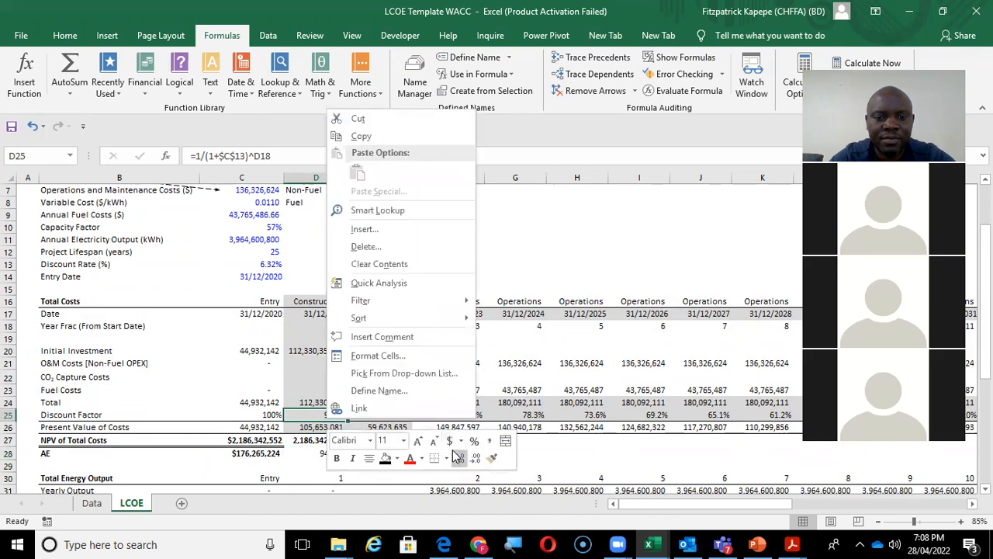
click(459, 458)
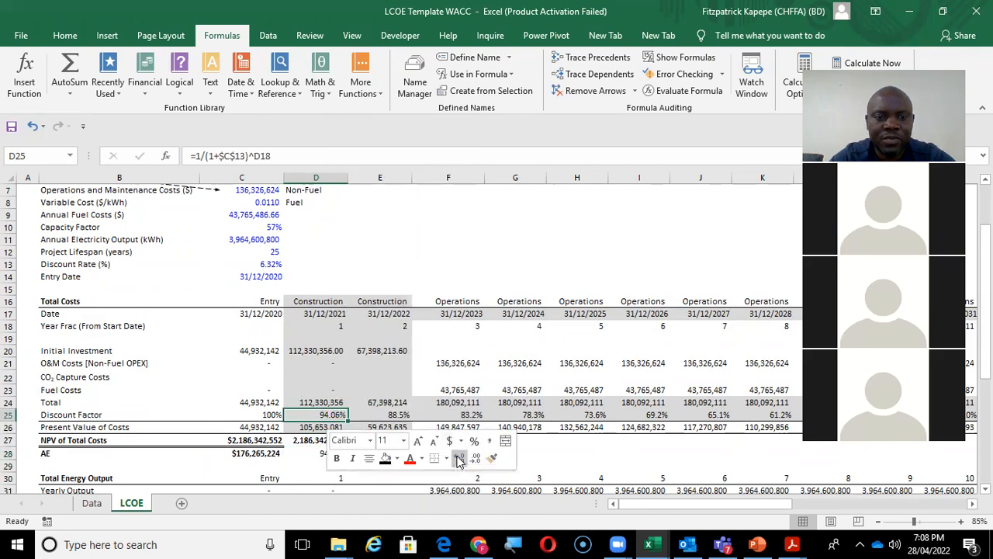
click(313, 453)
key(Delete)
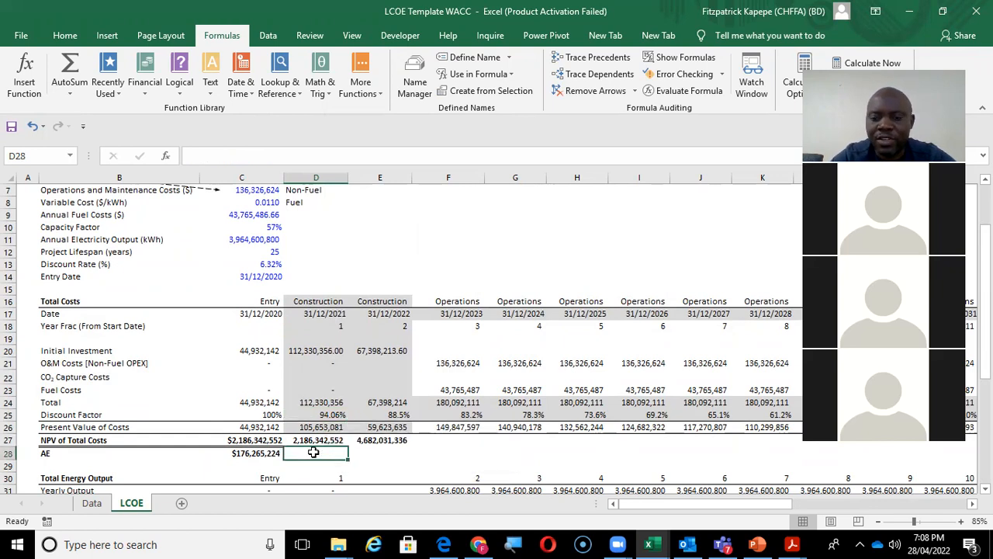
Examine the Discount Factor formulas along row 25 through the last operations year in AD25, and return to the start of the row.
key(Up)
key(Up)
key(Up)
key(Right)
key(Right)
key(Right)
key(Right)
key(Right)
key(Right)
key(Right)
key(Right)
key(Right)
key(Left)
key(Left)
key(Left)
key(Right)
key(Right)
key(Right)
key(Right)
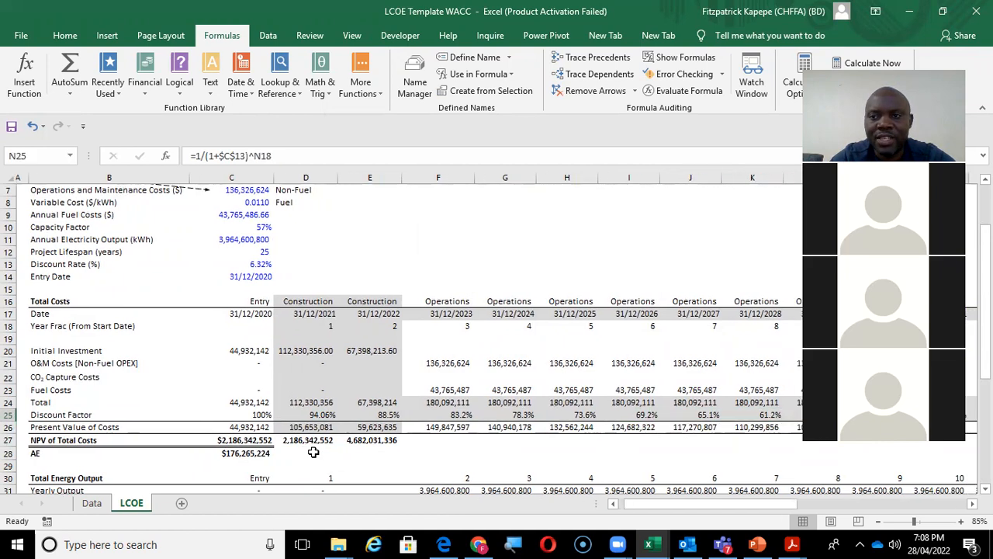
key(Right)
key(Right)
key(Right)
key(Right)
key(Right)
key(Right)
key(Right)
key(Right)
key(Right)
key(Right)
key(Right)
key(Right)
key(Right)
key(Right)
key(Right)
key(Right)
key(Right)
key(Right)
key(Right)
key(Right)
key(Left)
key(Left)
key(Left)
key(Left)
key(Left)
key(Left)
key(Left)
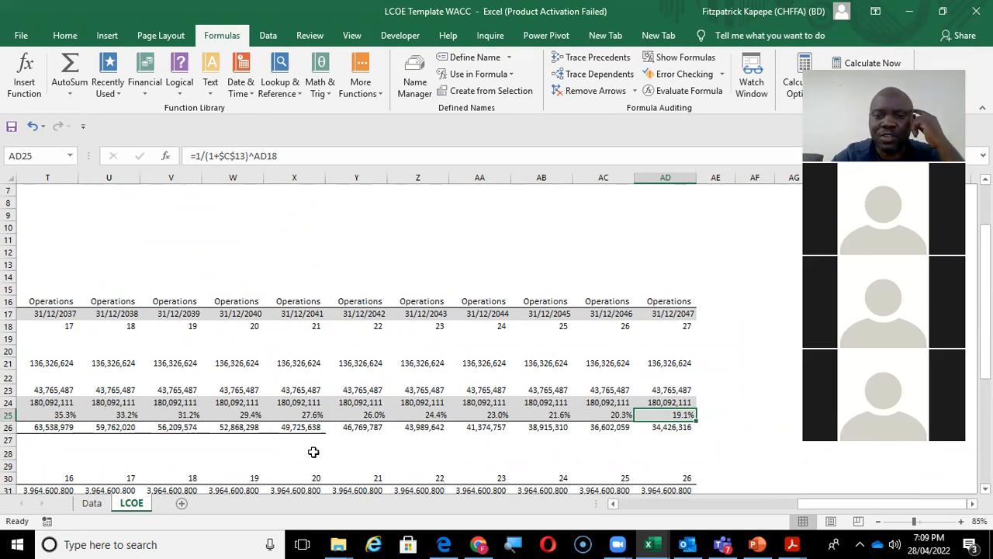
key(Left)
key(Left)
key(Left)
key(Left)
key(Left)
key(Left)
key(Left)
key(Left)
key(Left)
key(Left)
key(Left)
key(Left)
key(Left)
key(Left)
key(Left)
key(Left)
key(Left)
key(Left)
key(Left)
key(Left)
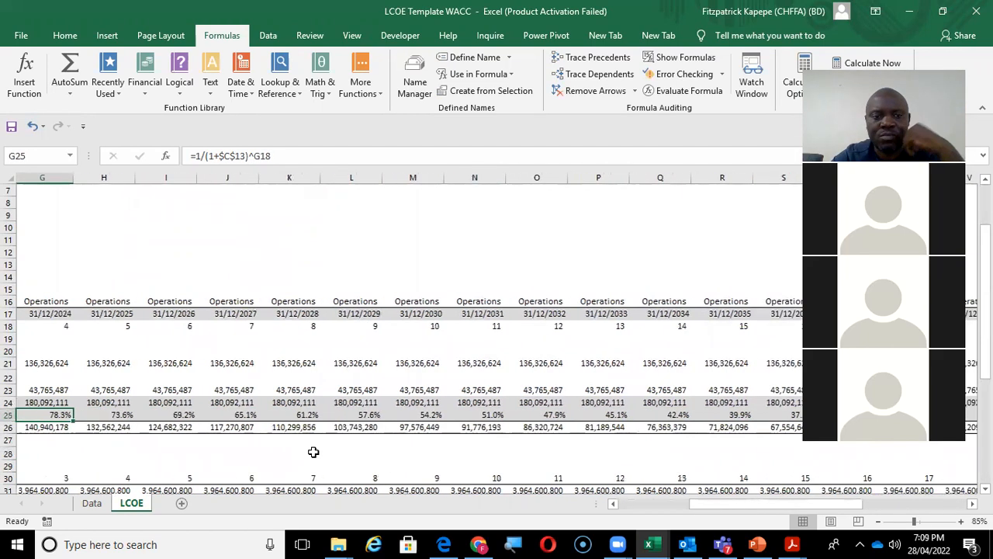
key(Left)
key(Left)
key(Left)
key(Left)
key(Left)
key(Left)
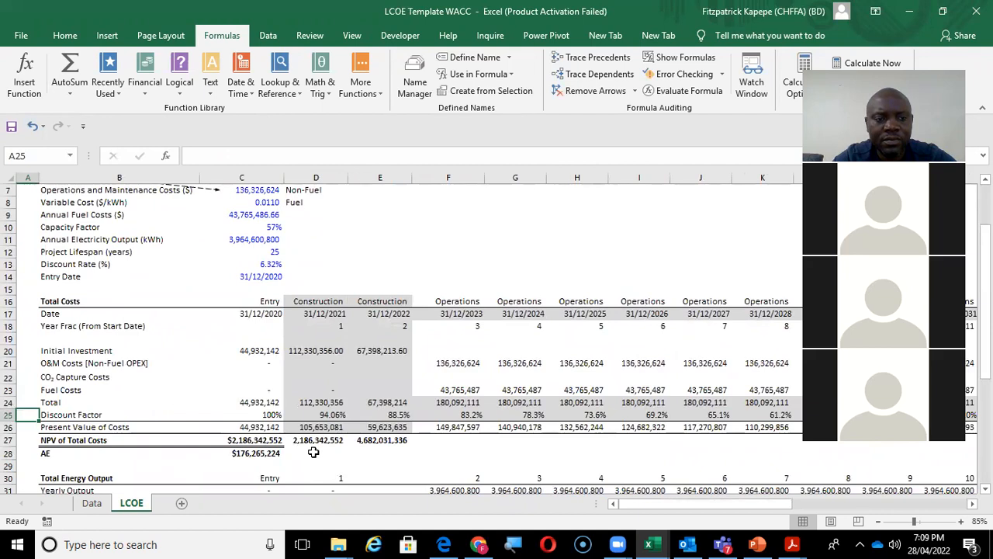
Check the Present Value of Costs formula for the first construction year in D26.
key(Right)
key(Right)
key(Right)
key(Down)
key(Down)
key(Up)
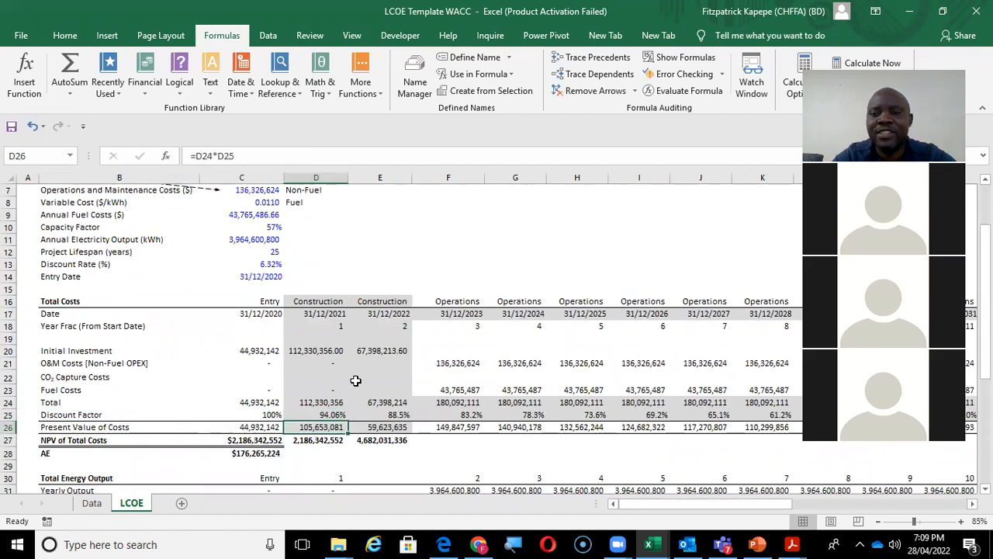
Enter LCOE in F8 and Cost NPV in G8 beside the assumptions.
click(505, 232)
click(480, 203)
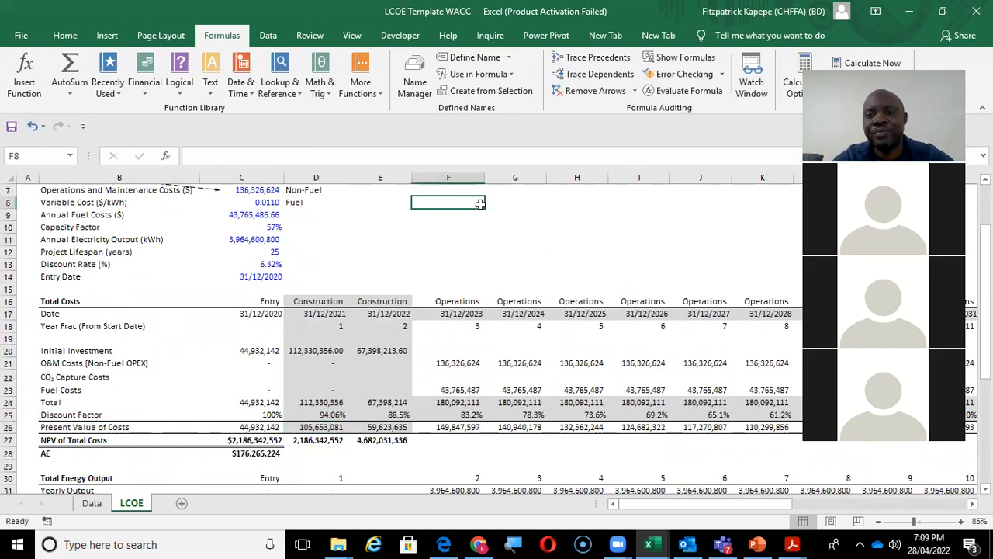
text(LCOE)
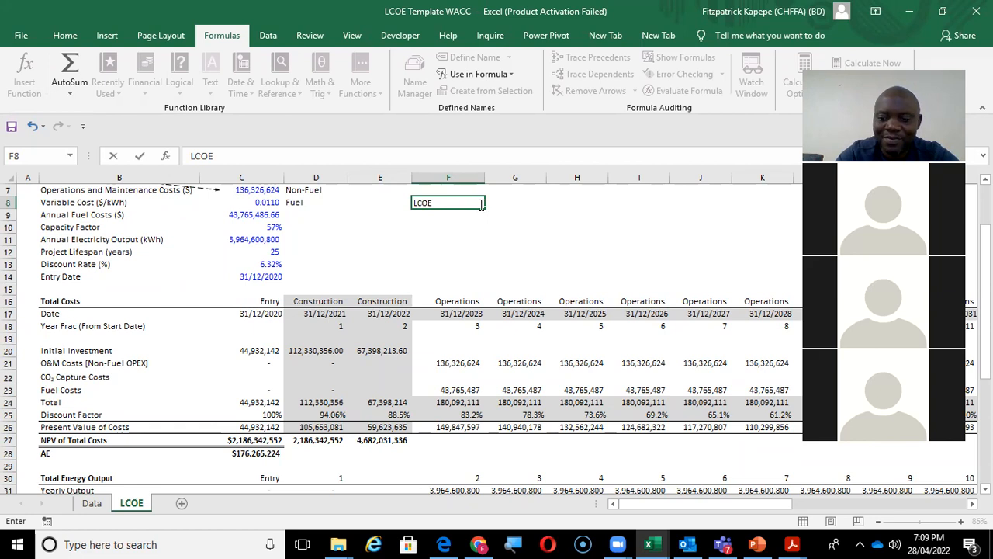
key(Tab)
text(NP)
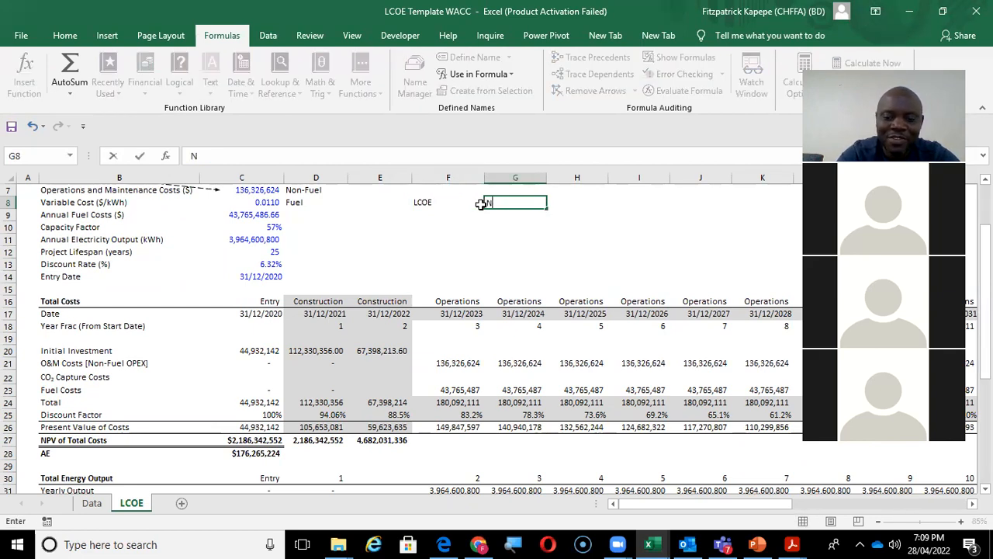
key(BackSpace)
key(BackSpace)
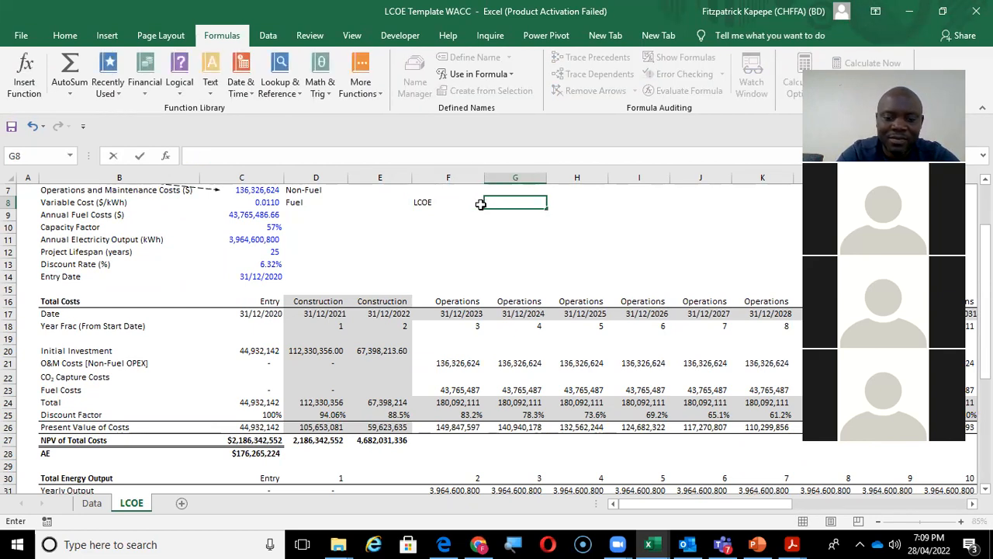
text(Cos)
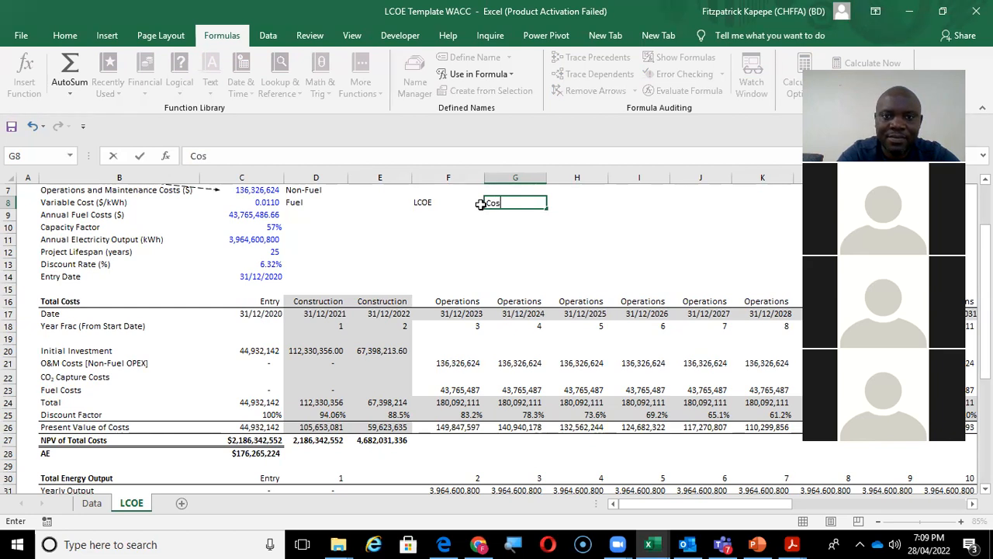
text(t NPV)
key(Tab)
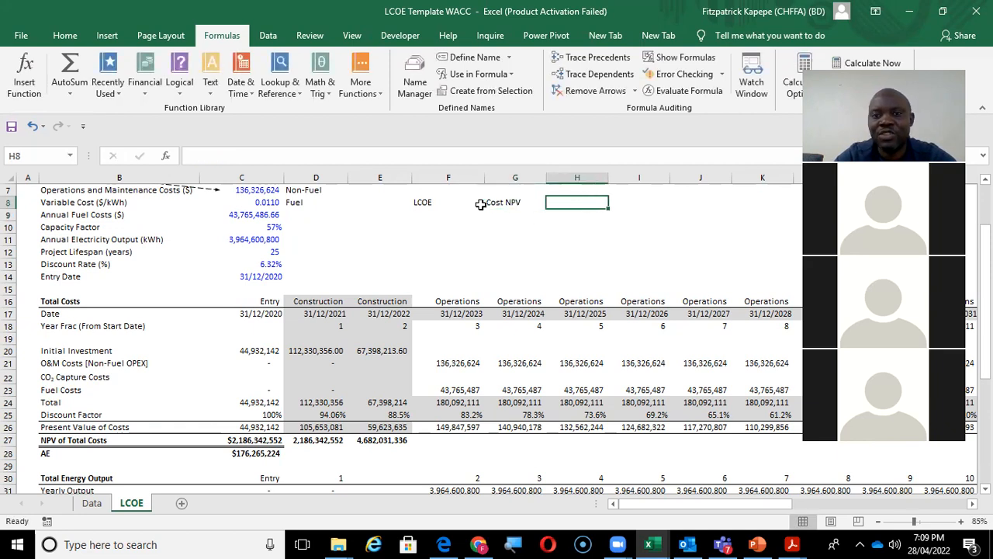
Add the cost breakdown Cap + Opex in H8, beside the Cost NPV label.
text(Cap +)
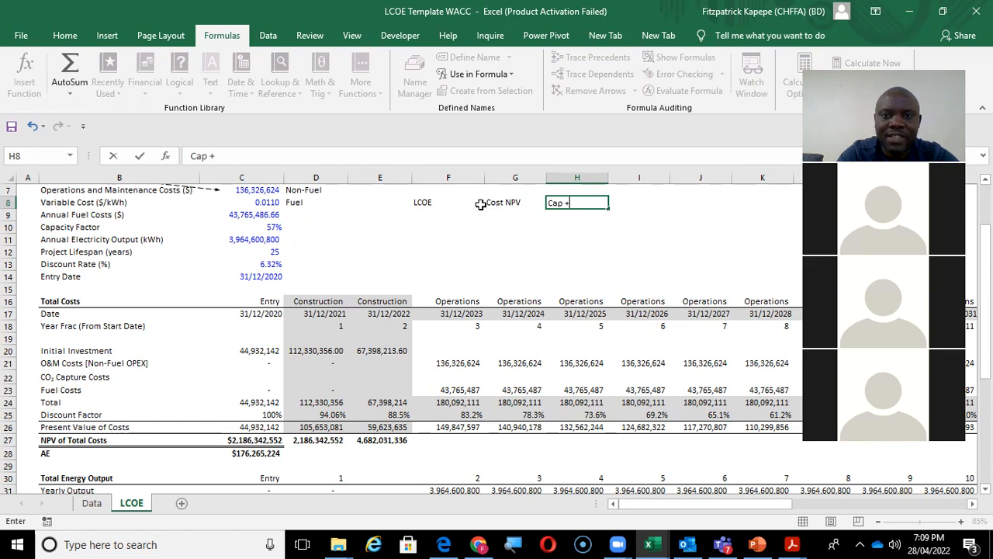
text( Opex)
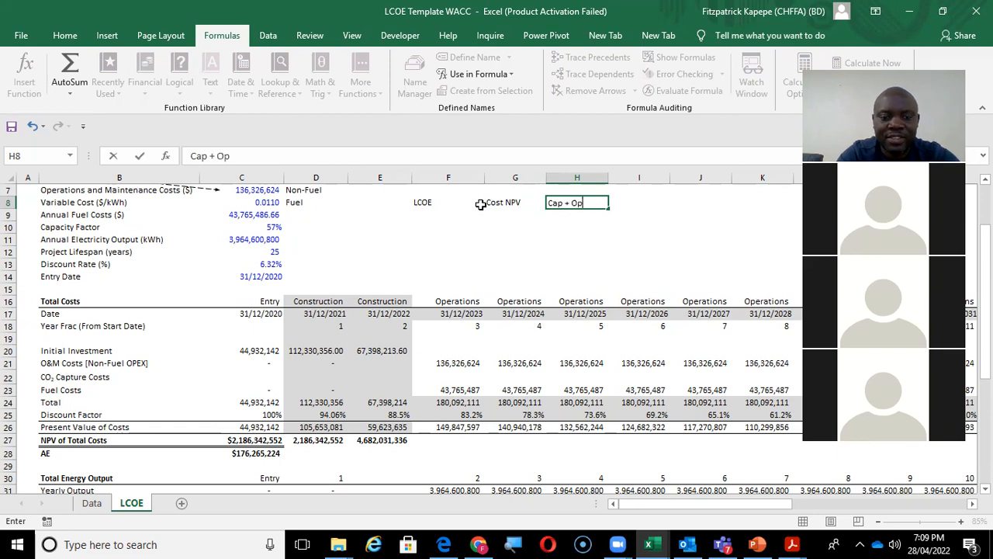
key(Return)
key(Left)
key(Left)
key(Left)
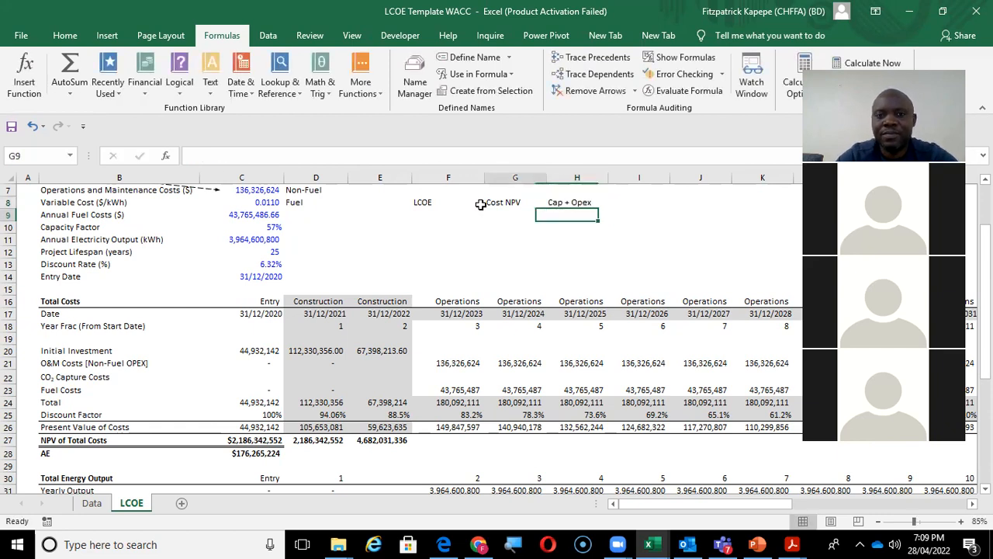
key(Right)
key(Right)
key(Left)
key(Right)
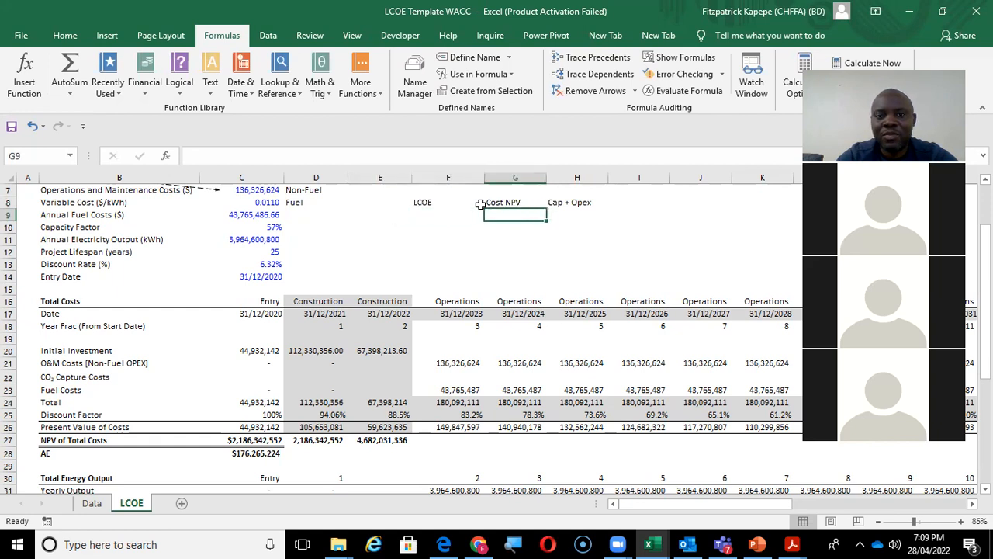
key(Up)
key(Down)
key(Down)
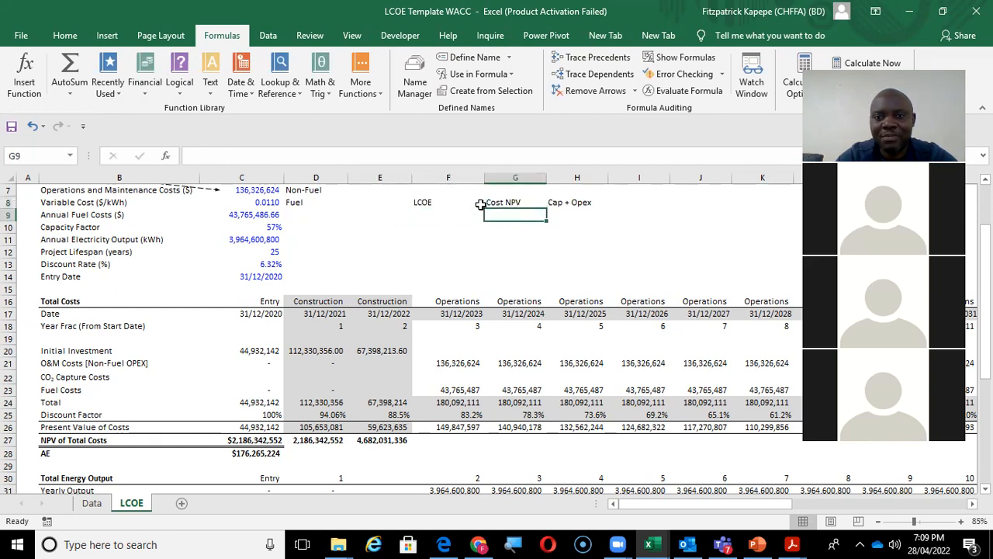
key(Up)
key(Up)
key(Down)
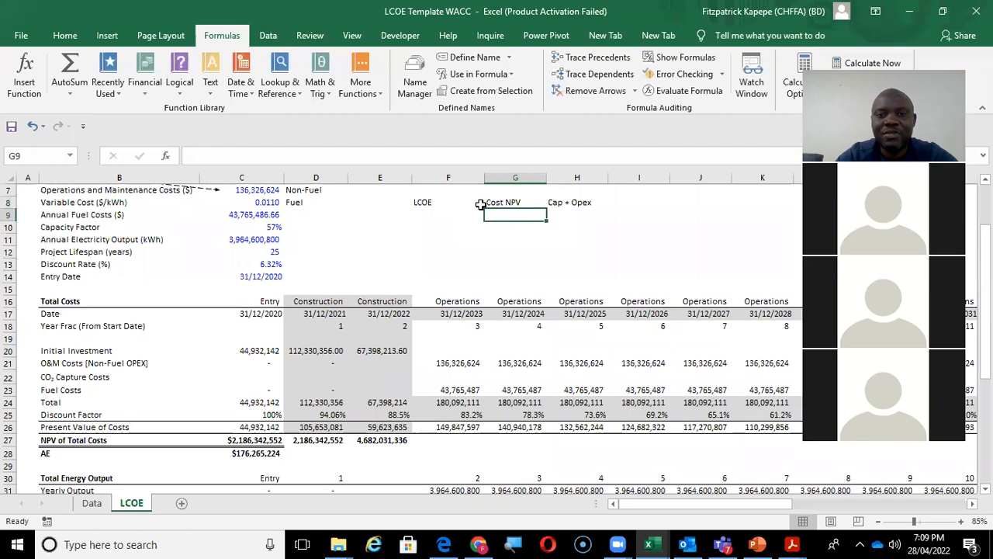
key(Down)
key(alt)
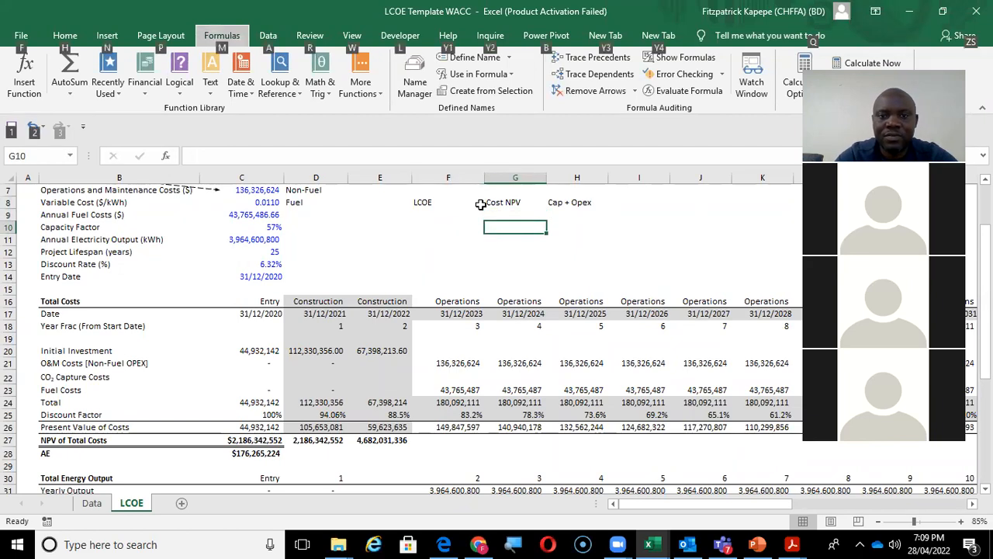
key(alt)
Complete the LCOE expression under Cost NPV with a text division slash in G9 and Energy NPV in G10.
click(512, 215)
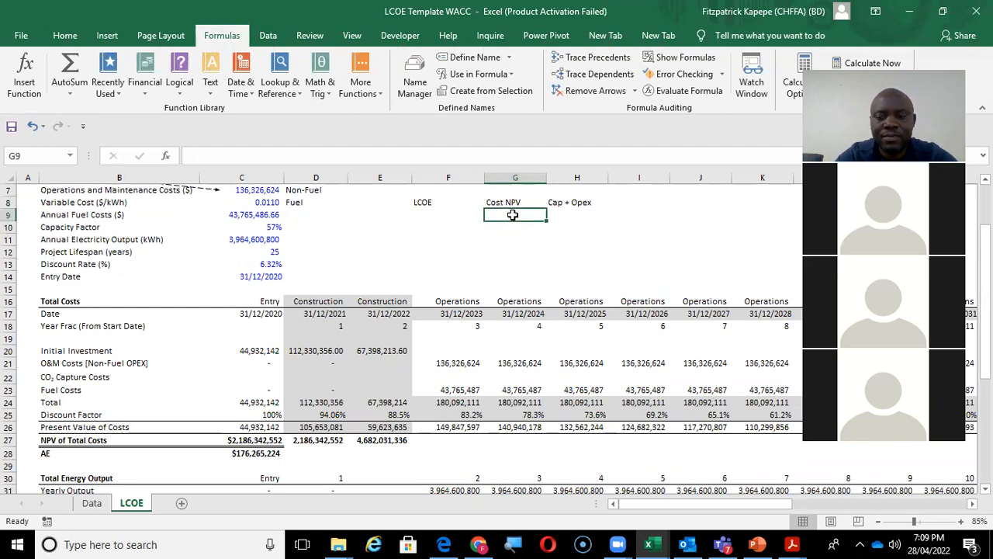
key(alt)
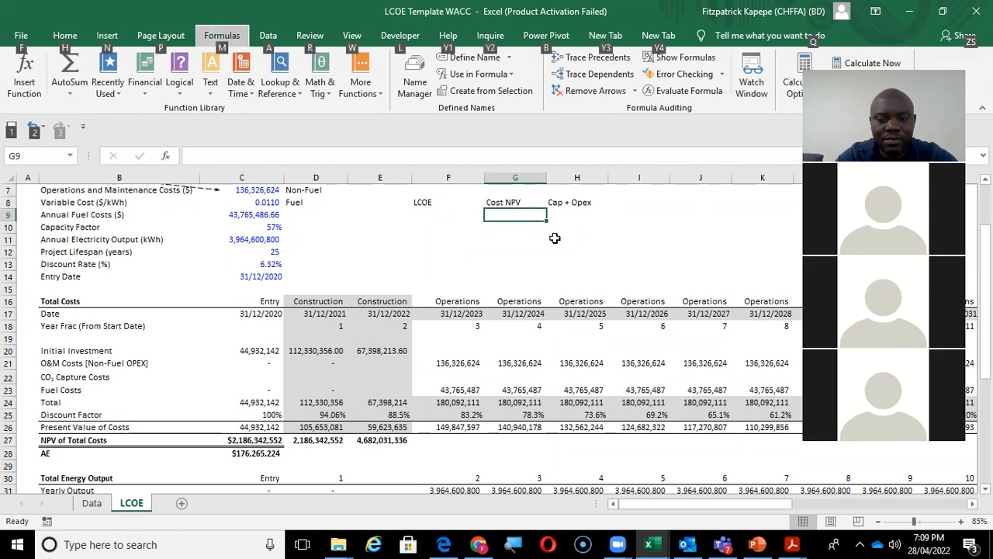
key(alt)
text(')
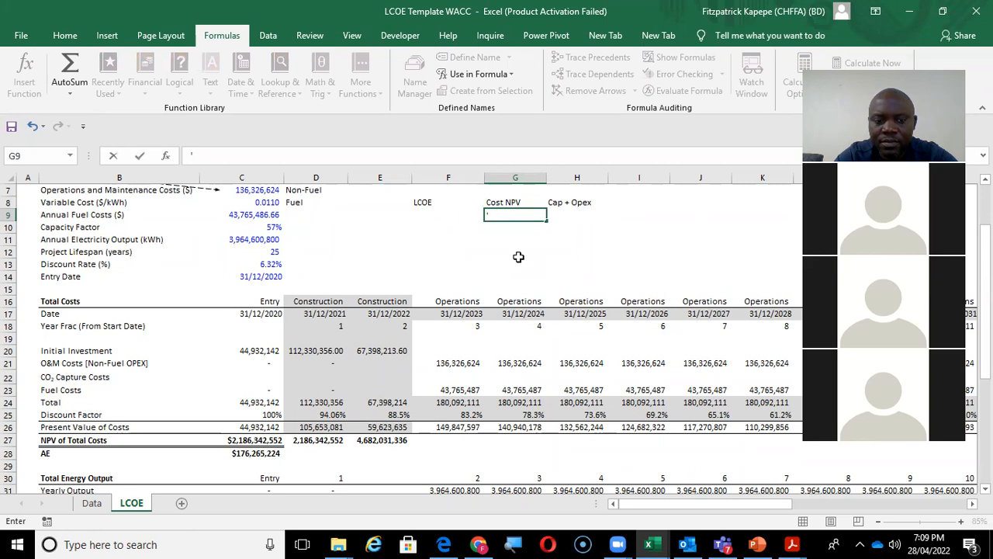
text(/)
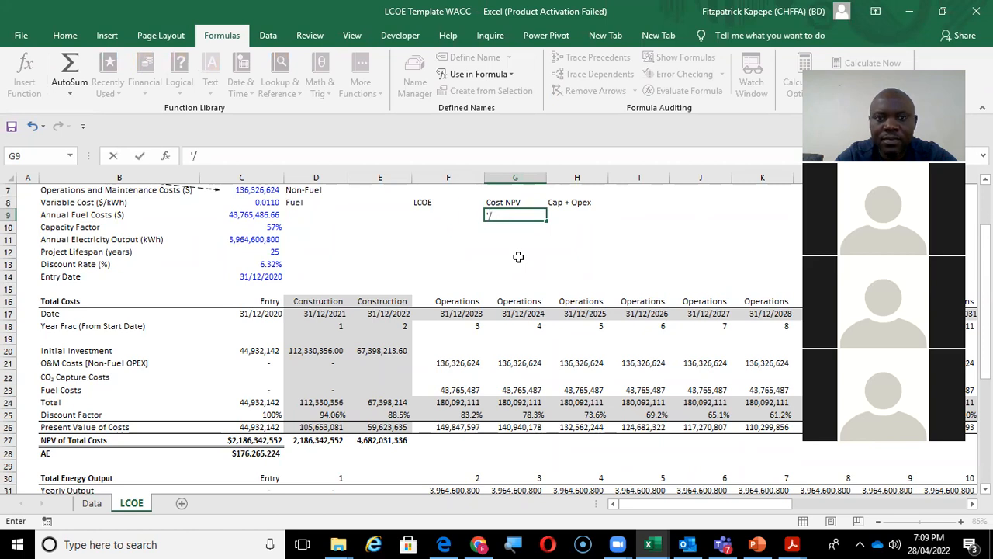
key(Return)
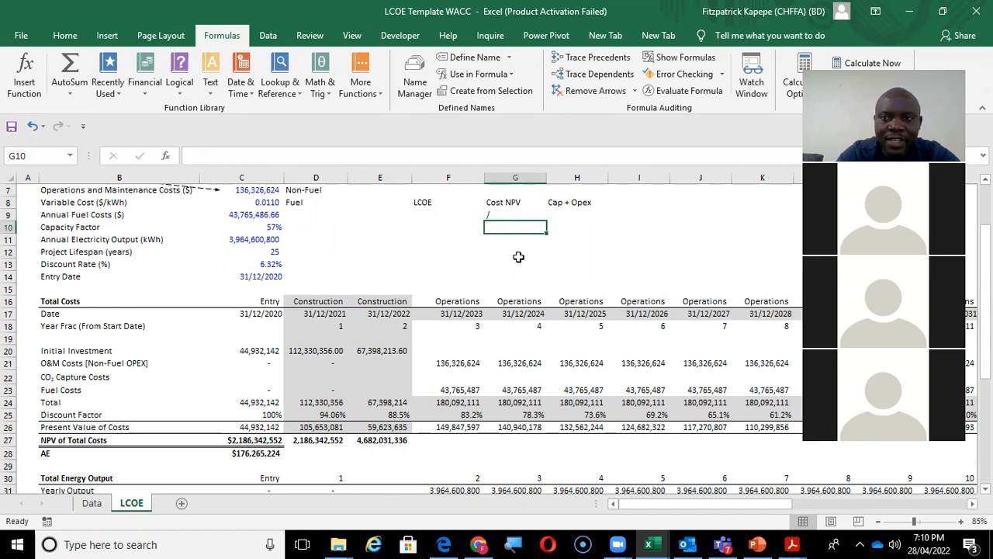
text(Ene)
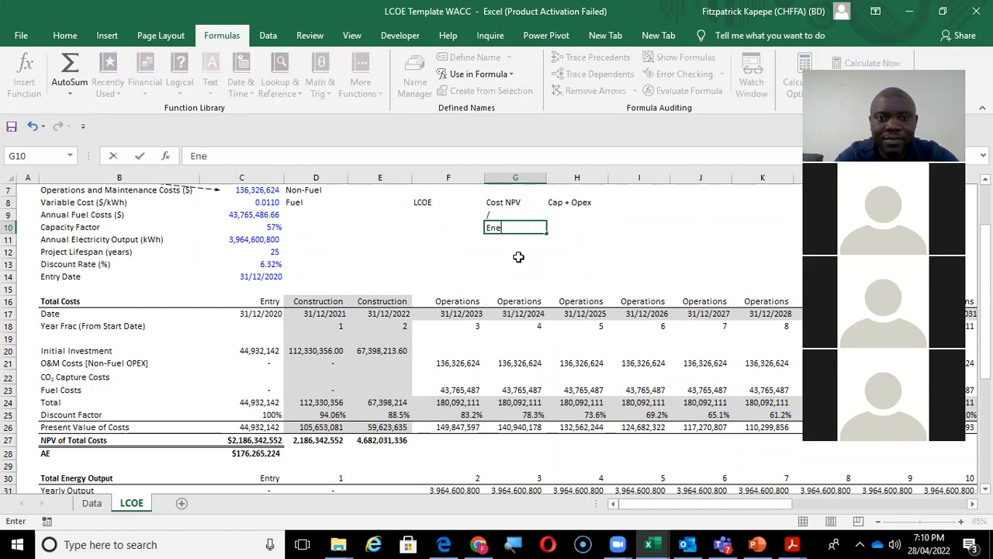
text(rgy)
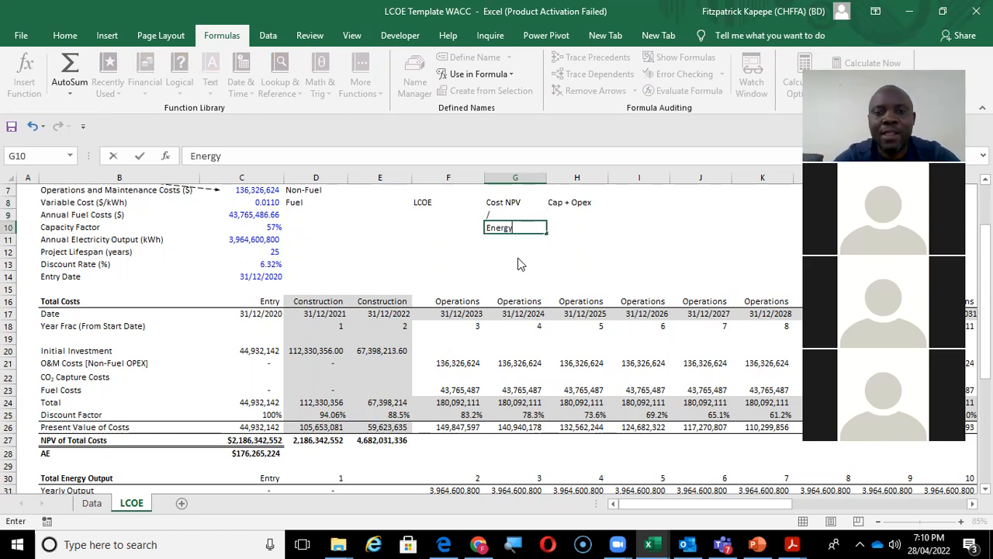
text(N)
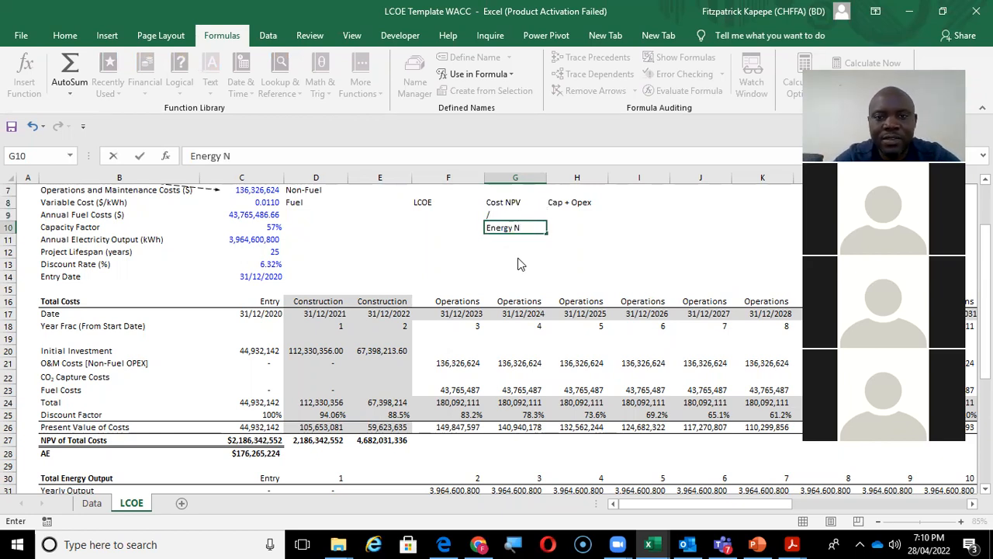
text(PV)
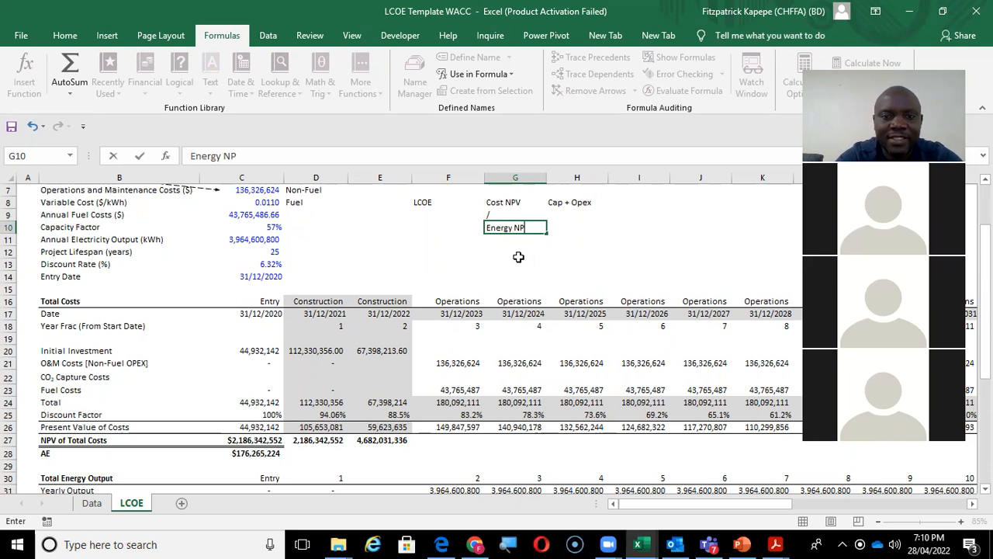
click(518, 255)
Review the written LCOE expression, going over Cost NPV in G8, Energy NPV in G10 and the LCOE label in F8.
key(Up)
key(Up)
key(Up)
key(Up)
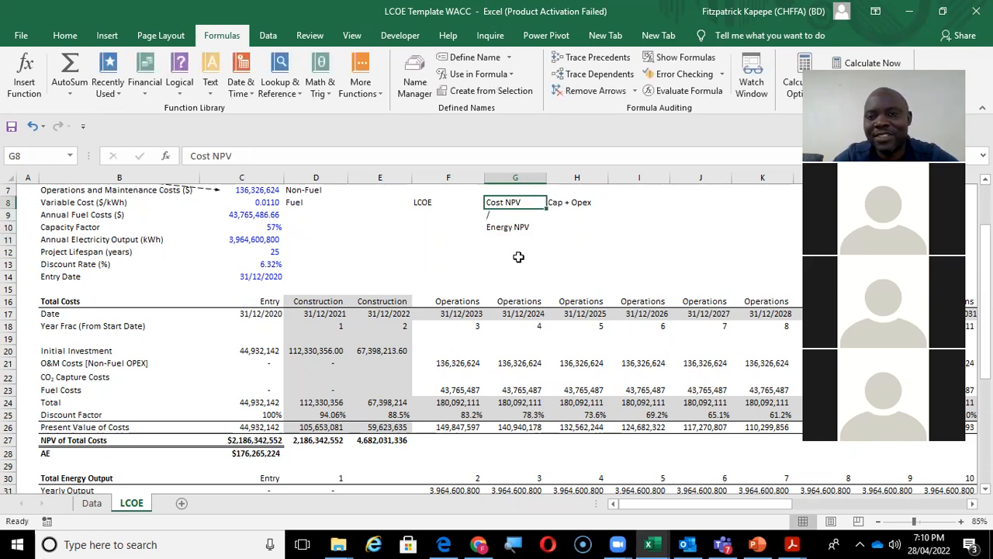
key(Down)
key(Down)
key(Down)
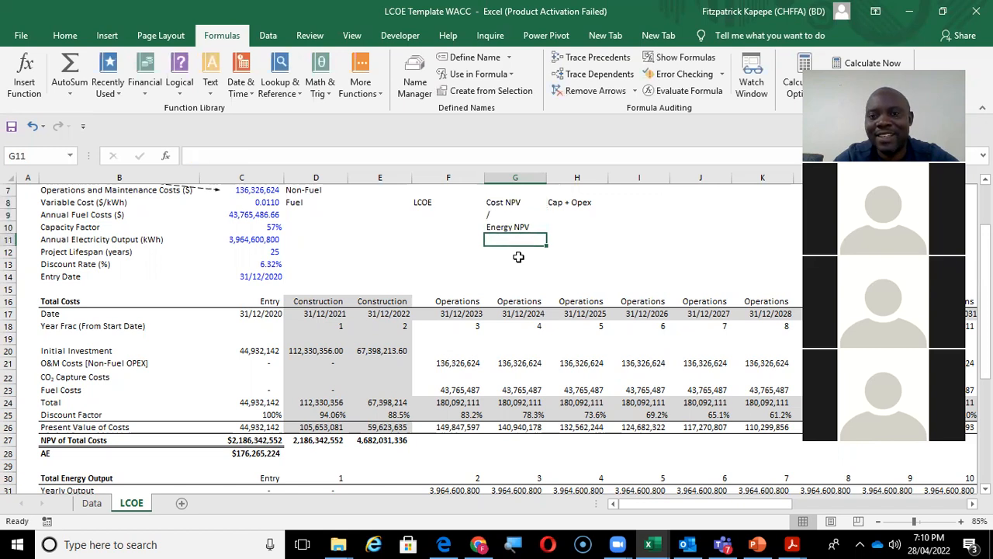
key(Up)
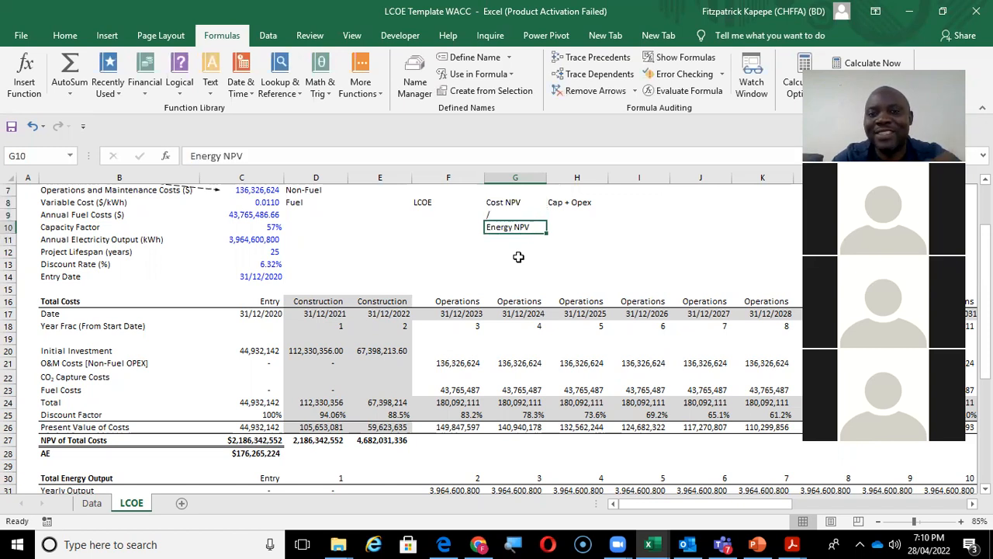
key(Left)
key(Up)
key(Up)
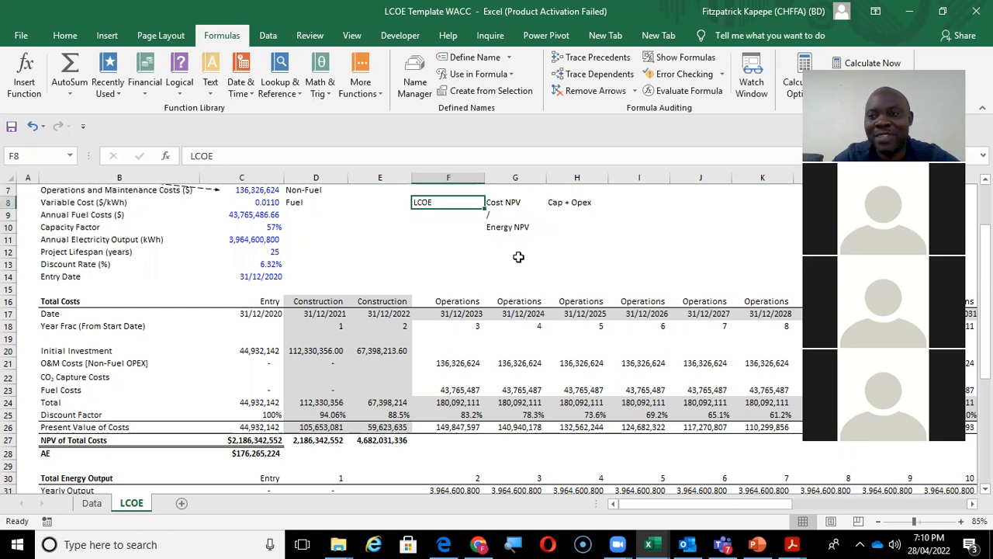
Examine the NPV of Total Costs formula in C27 and the range it sums, leaving it unedited.
key(Down)
key(Down)
key(Down)
key(Down)
key(Down)
key(Down)
key(Down)
key(Down)
key(Down)
key(Down)
key(Down)
key(Down)
key(Down)
key(Down)
key(Down)
key(Down)
key(Down)
key(Down)
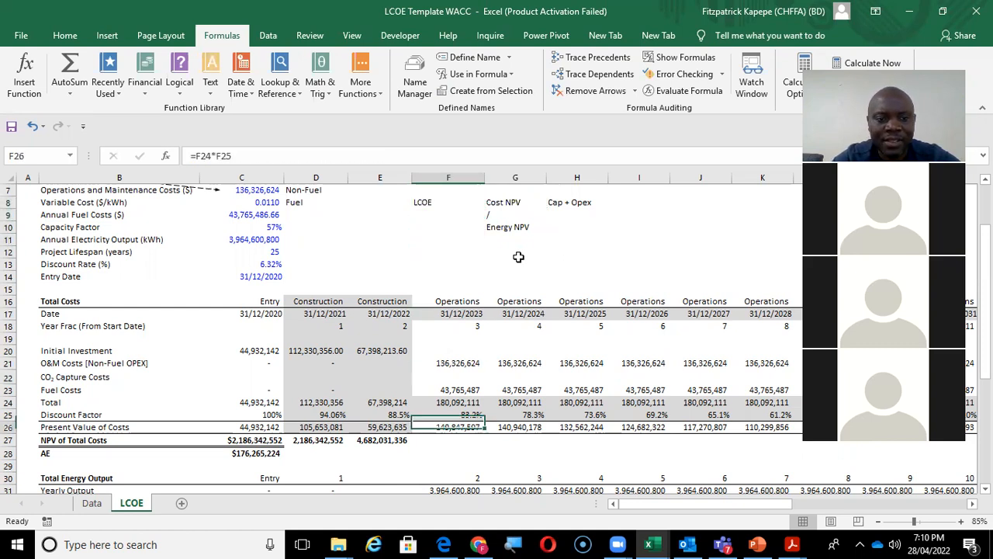
key(Down)
key(Left)
key(Left)
key(Left)
key(Left)
key(Left)
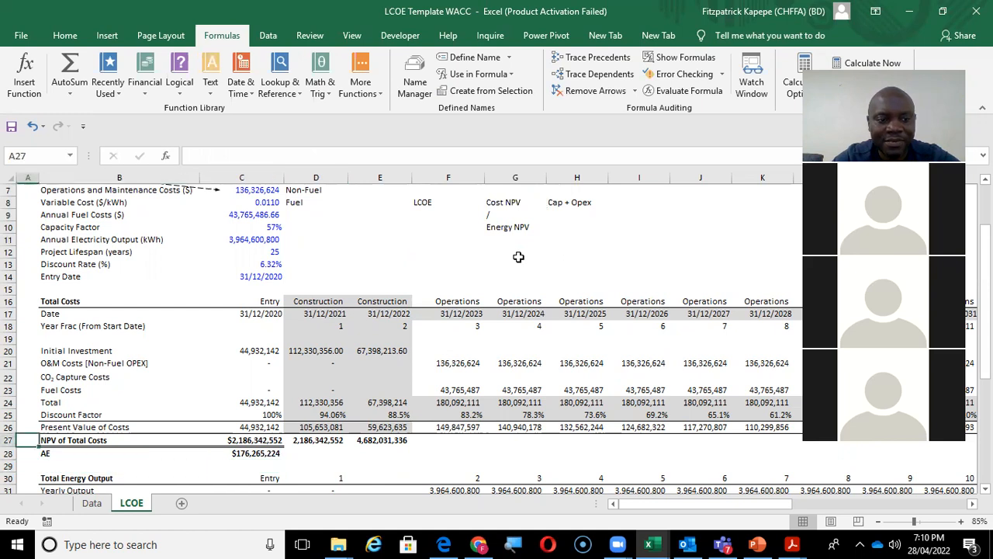
key(Right)
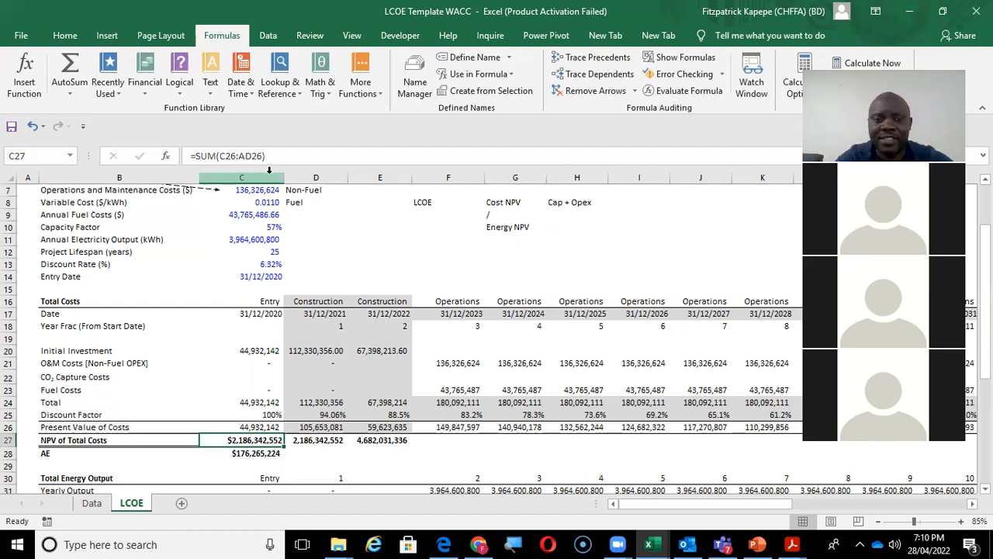
double_click(260, 440)
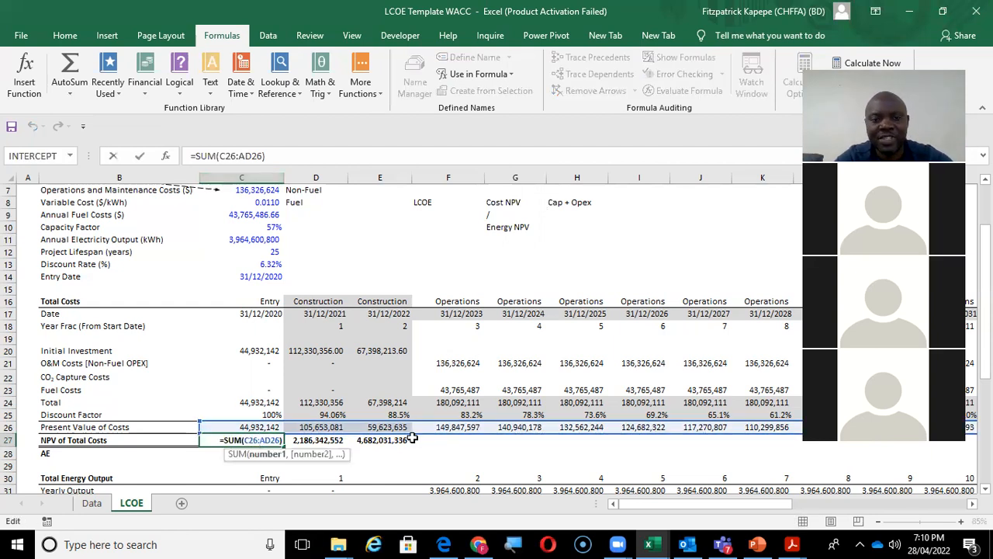
key(Escape)
Examine the NPV of Total Output formula in C34 and the range it sums, leaving it unedited.
key(Down)
key(Down)
key(Down)
key(Down)
key(Down)
key(Down)
key(Down)
key(Down)
key(Down)
key(Down)
key(Down)
key(Down)
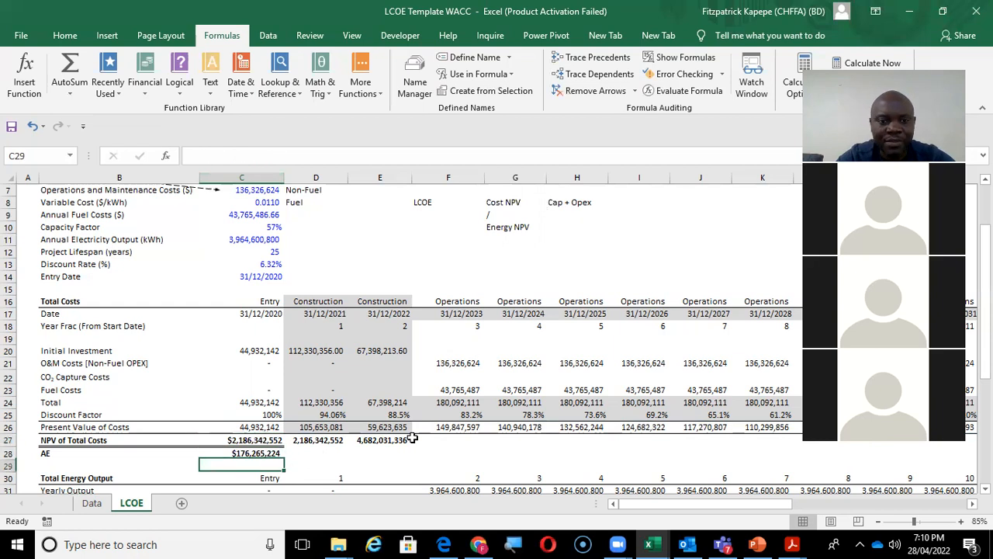
key(Down)
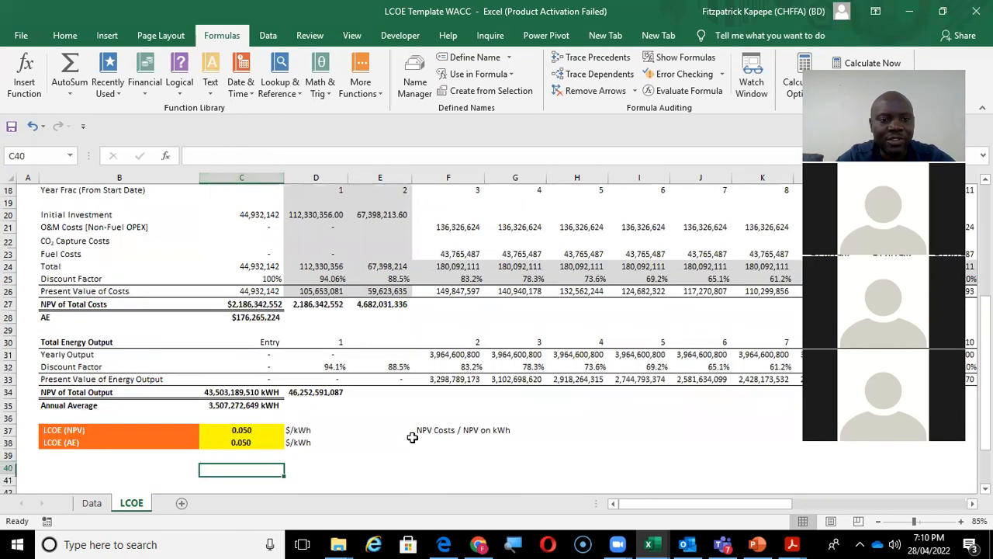
key(Up)
key(Up)
key(Up)
key(Up)
key(Up)
key(Up)
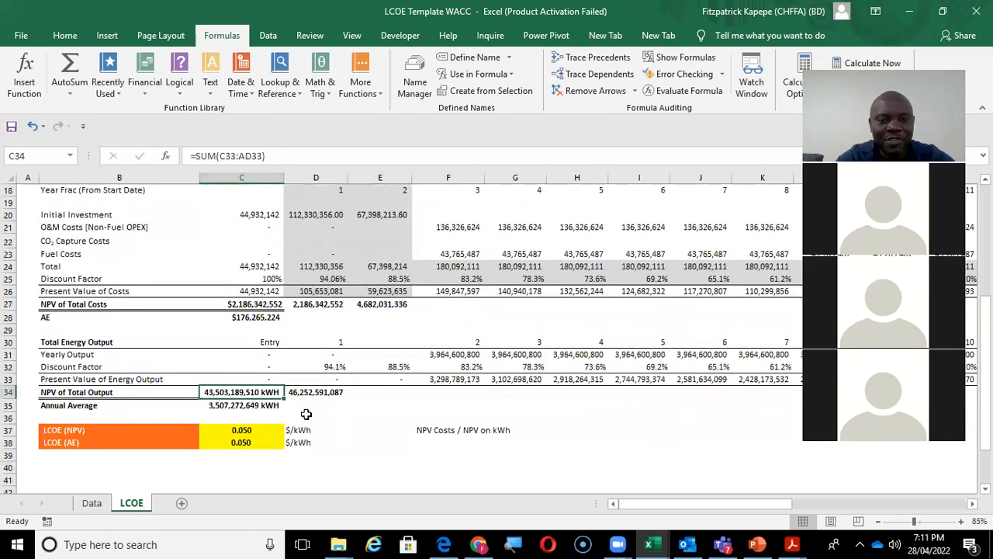
double_click(222, 389)
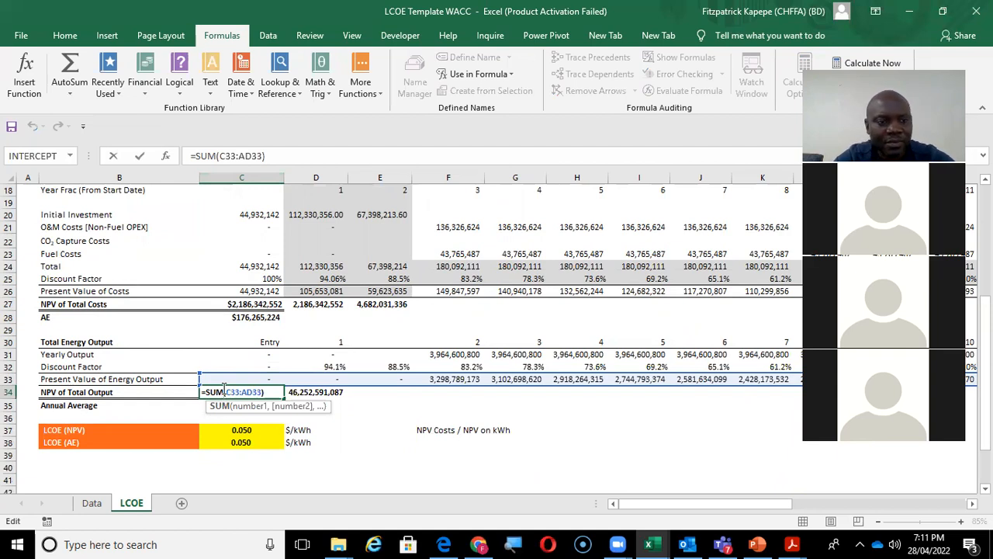
key(Escape)
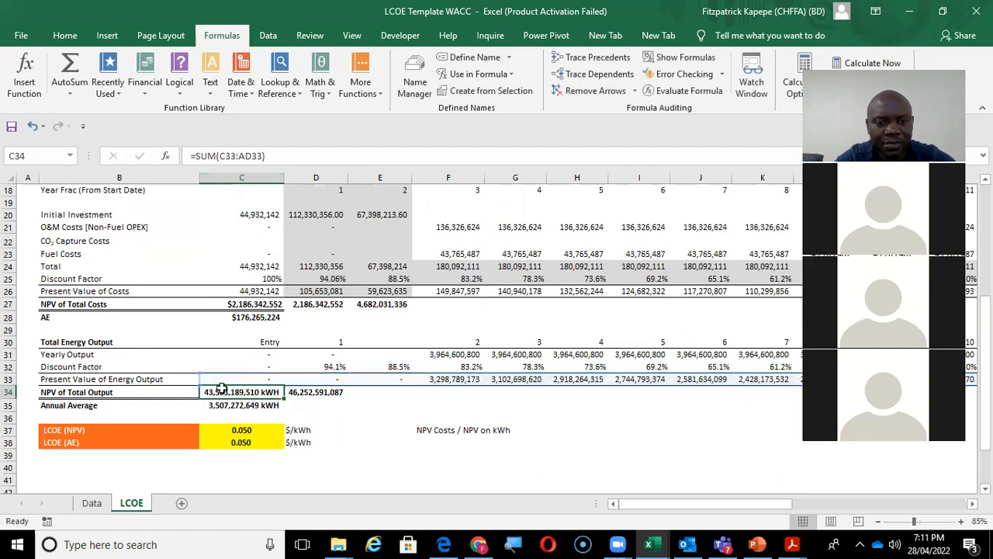
Examine the Yearly Output, Discount Factor and Present Value of Energy Output cells for year 1 in D31:D33.
click(299, 404)
key(Up)
key(Up)
key(Up)
key(Down)
key(Down)
key(Down)
key(Up)
key(Up)
key(Up)
key(Up)
key(Up)
key(Up)
key(Down)
key(Down)
key(Down)
key(Down)
key(Down)
key(Down)
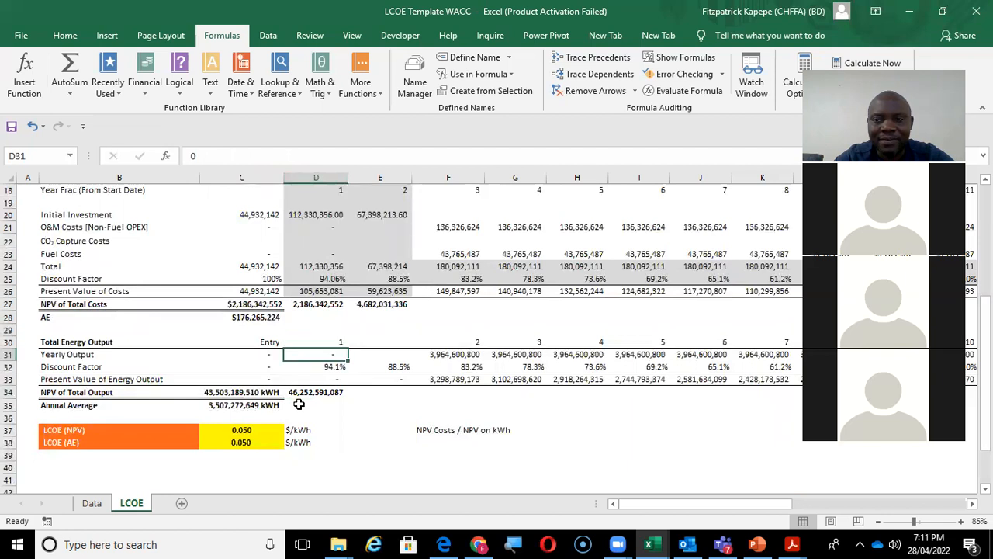
key(Up)
key(Up)
key(Up)
key(Down)
key(Down)
key(Down)
key(Down)
key(Down)
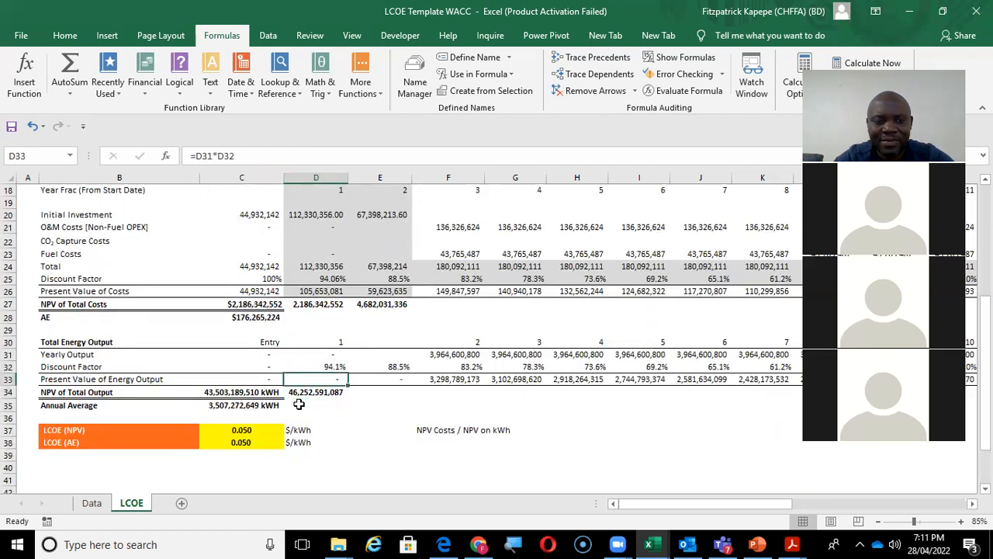
Examine the Present Value of Energy Output formulas in D33, E33 and F33 against the discount factor above them.
key(Left)
key(Left)
key(Up)
key(Up)
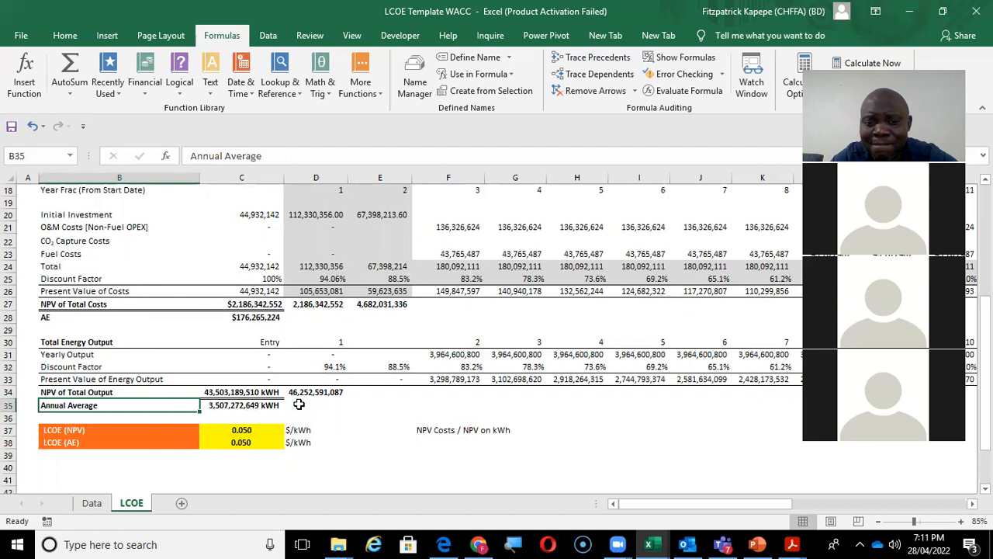
key(Up)
key(Up)
key(Right)
key(Right)
key(Right)
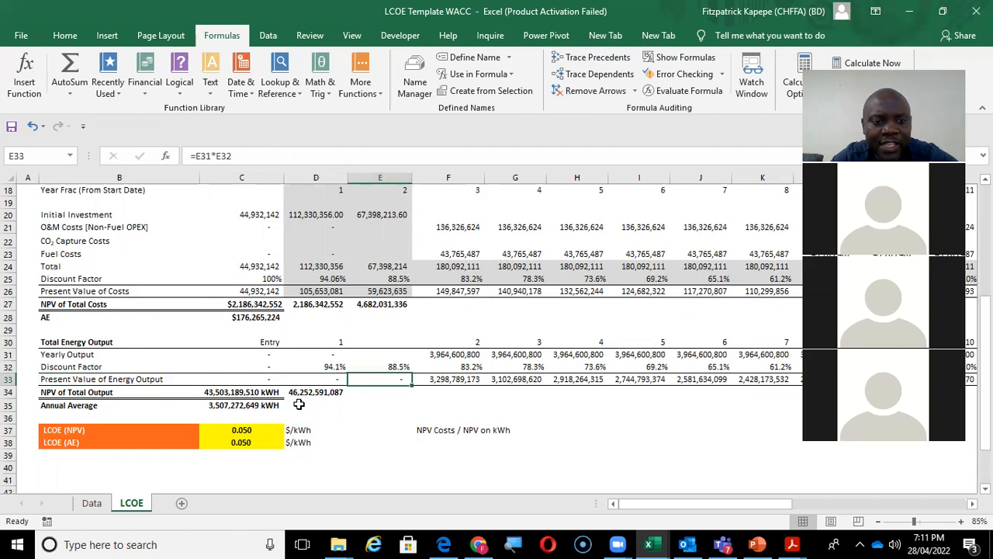
key(Left)
key(Up)
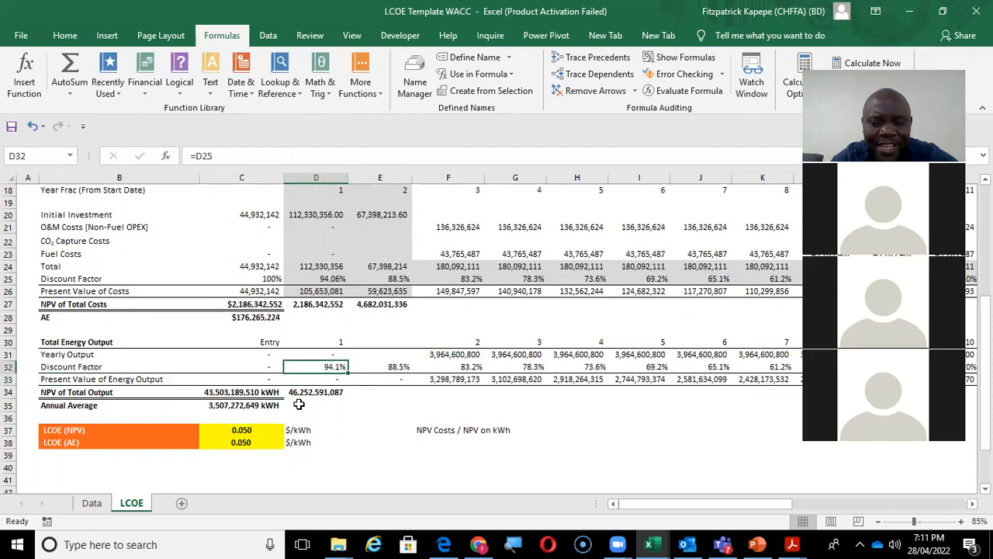
key(Down)
key(Down)
key(Up)
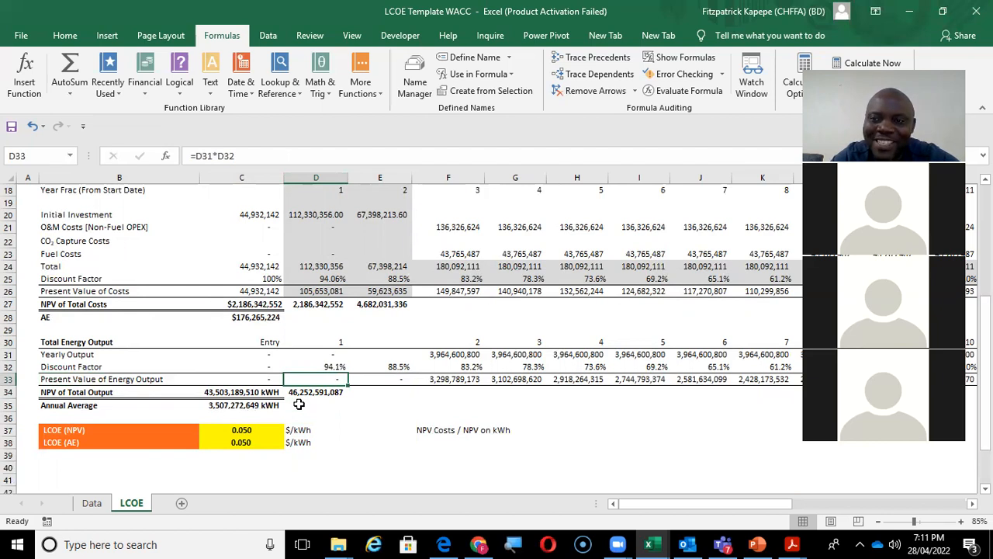
key(Right)
key(Right)
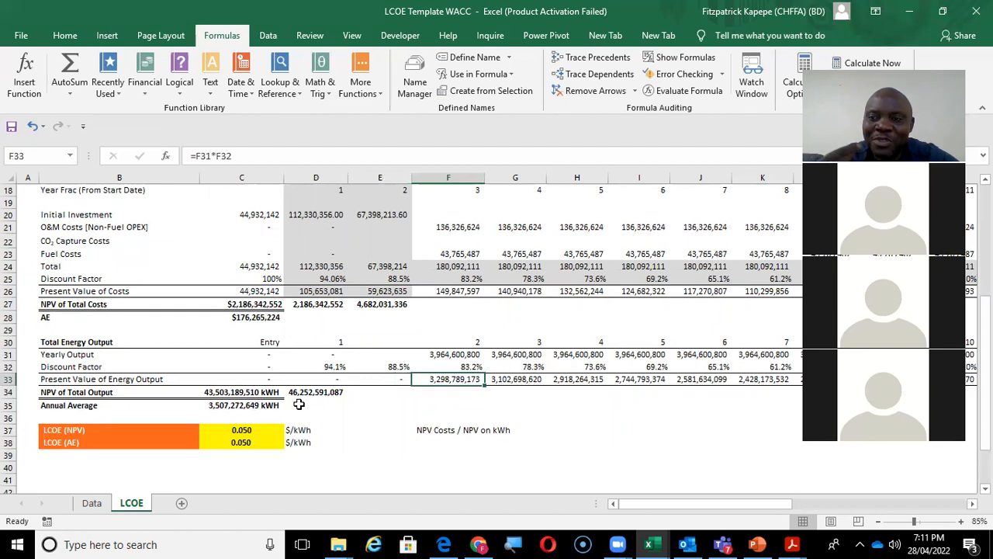
key(Left)
key(Left)
key(Left)
key(Right)
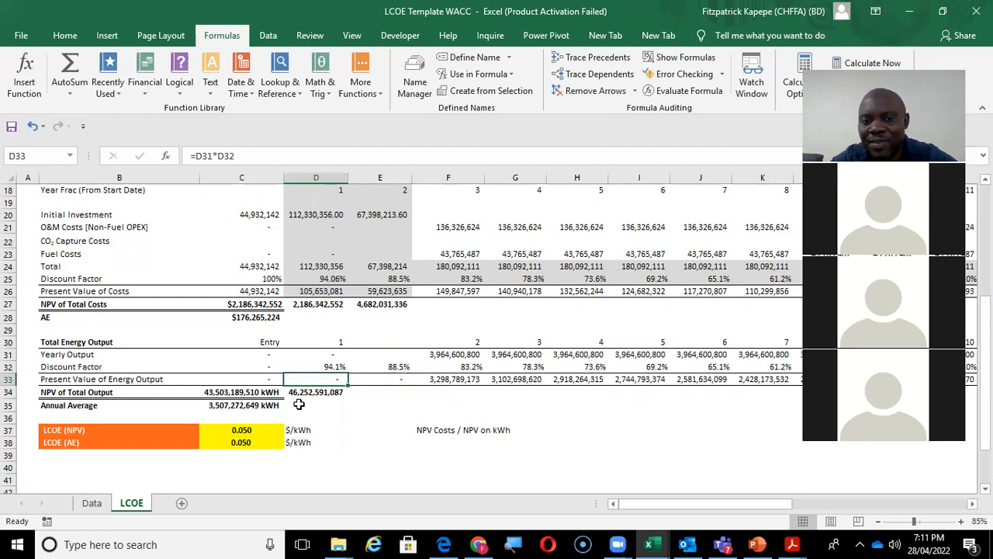
Clear the energy Discount Factor cells C32:E32, which precede the first year of output.
key(Up)
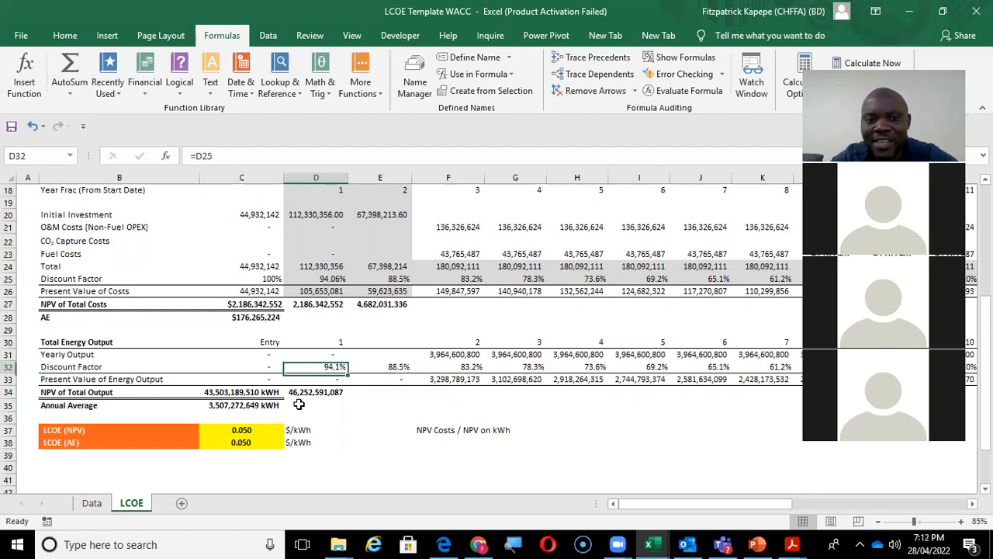
key(Right)
key(Right)
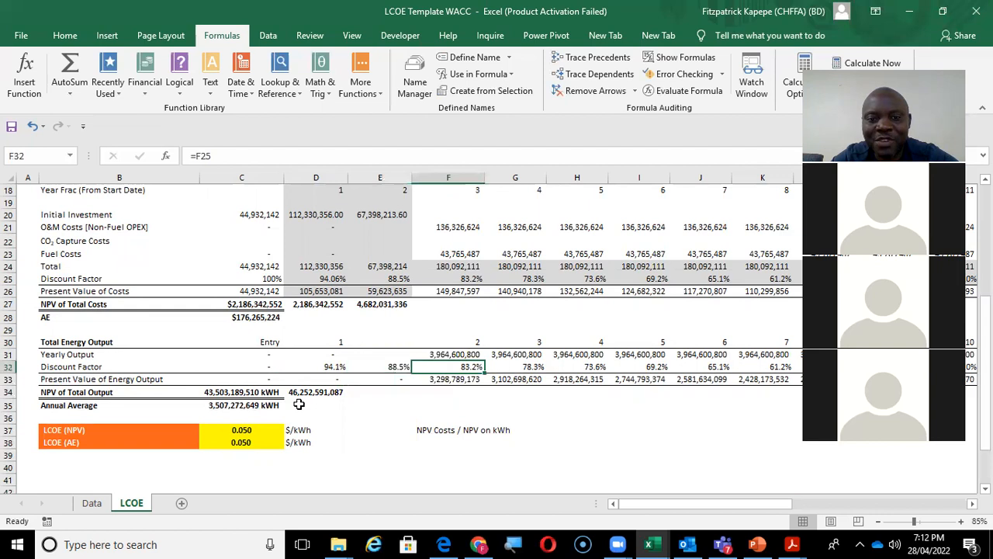
key(Left)
key(Left)
key(Left)
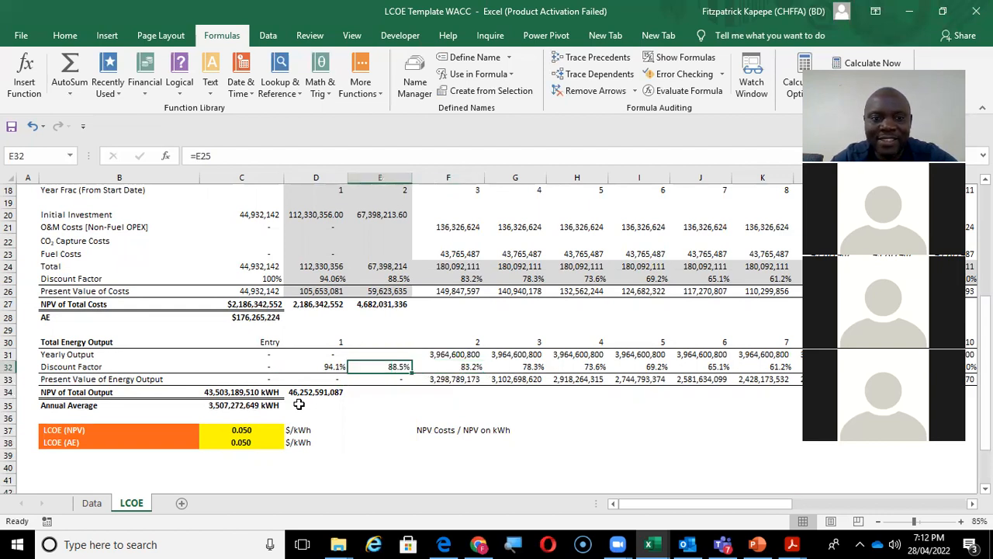
key(shift+Right)
key(shift+Right)
key(Delete)
Try linking the first producing year's energy Discount Factor in F32 to D25, filling the formula across the row through AD32.
key(Right)
key(Right)
key(Right)
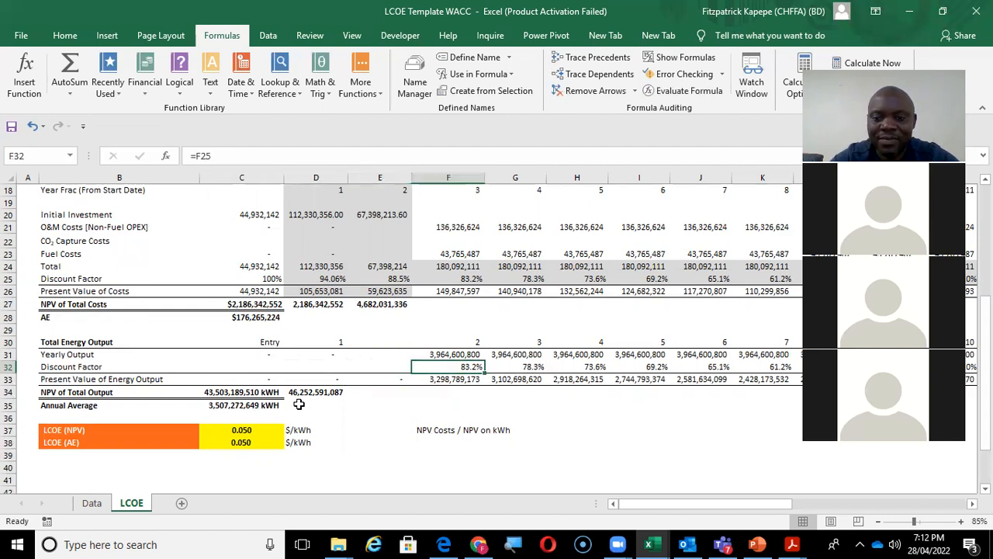
text(=)
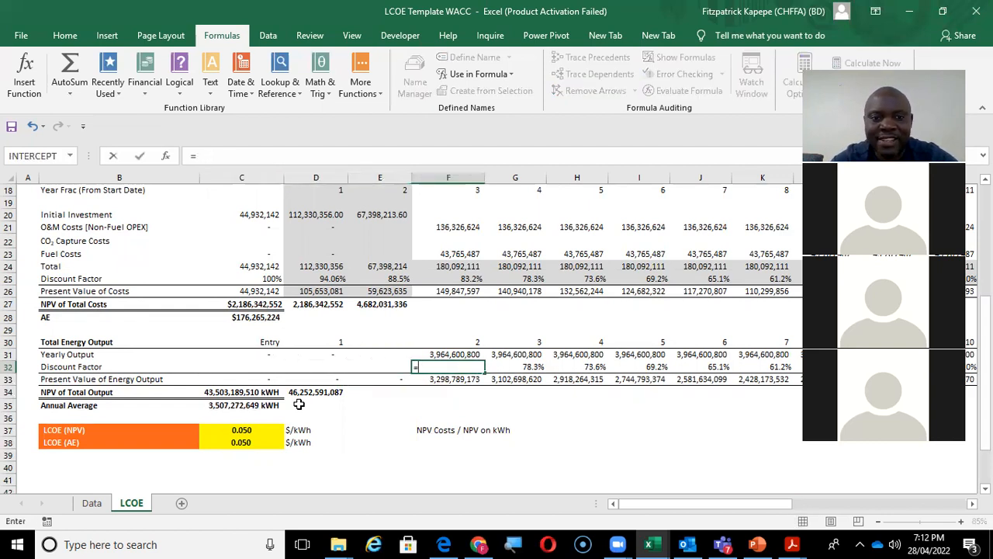
click(332, 279)
key(ctrl+Return)
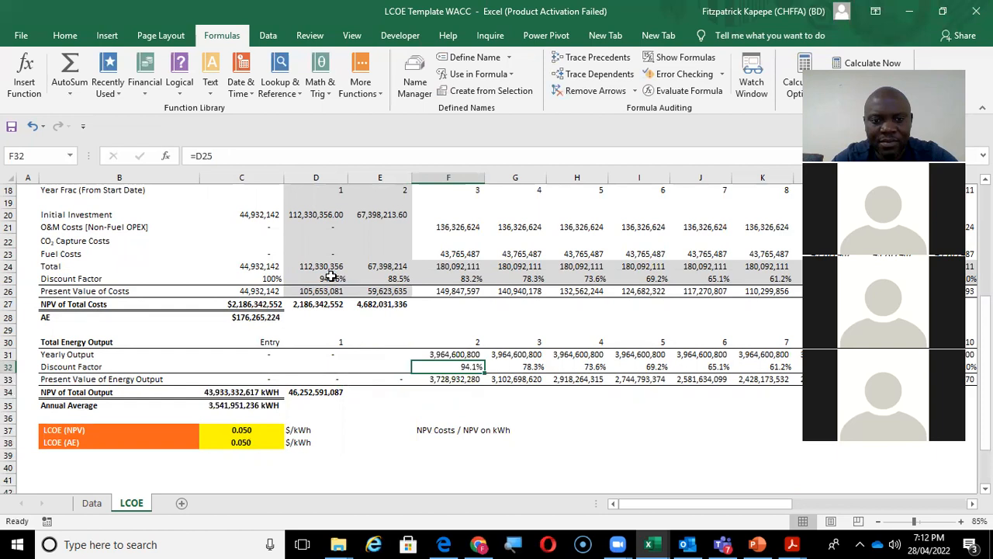
key(ctrl+shift+Right)
key(ctrl+r)
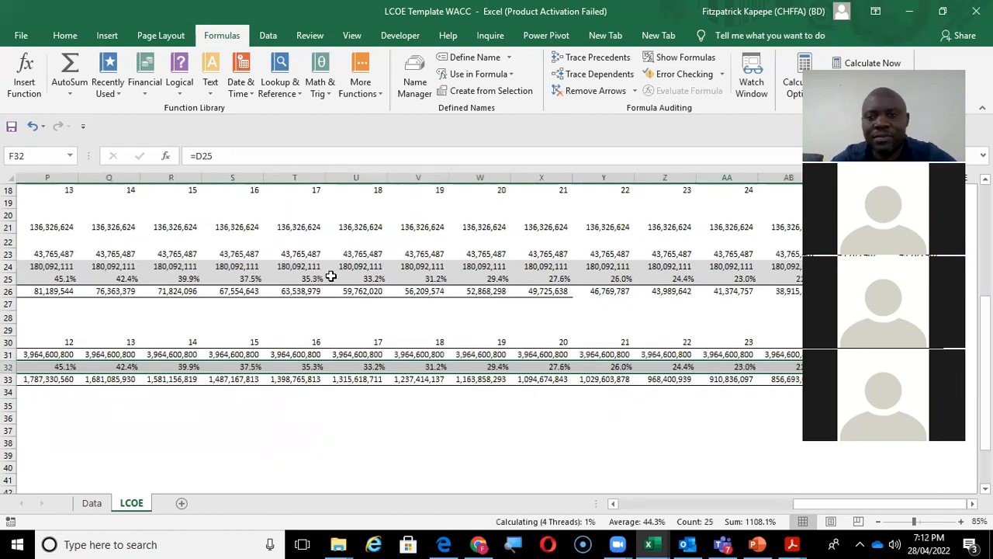
key(Home)
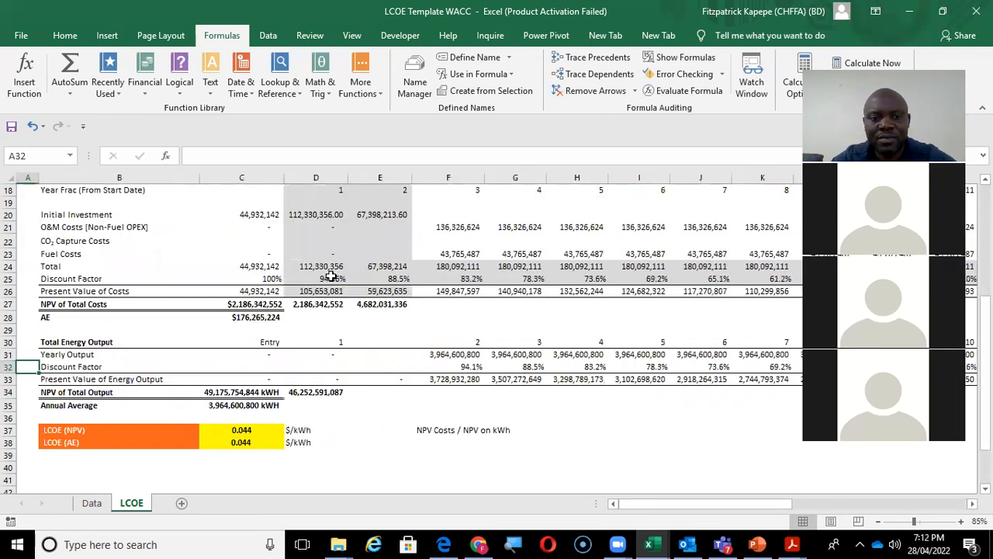
key(Right)
key(Right)
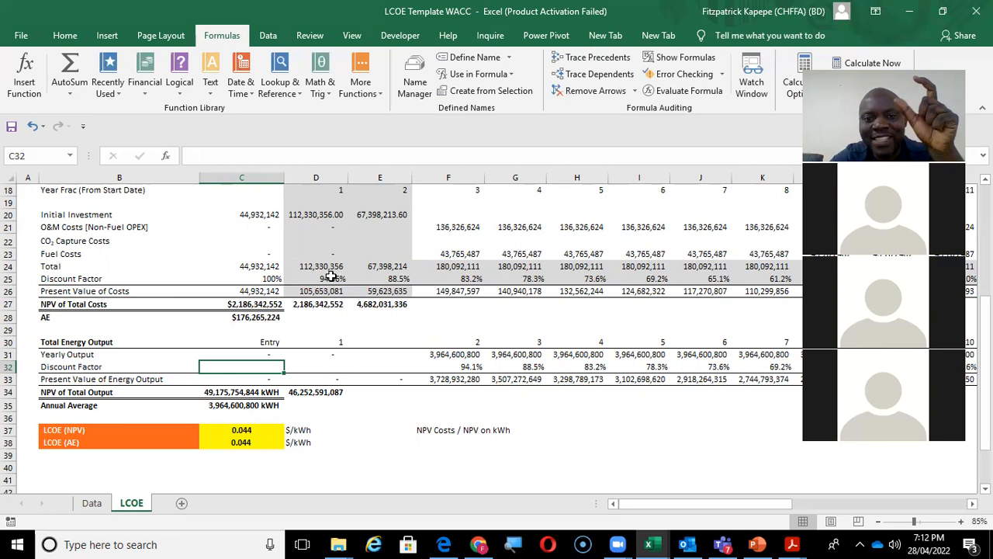
Set the energy Discount Factor in F32 to =C25 and fill it across the remaining years through AD32.
click(462, 353)
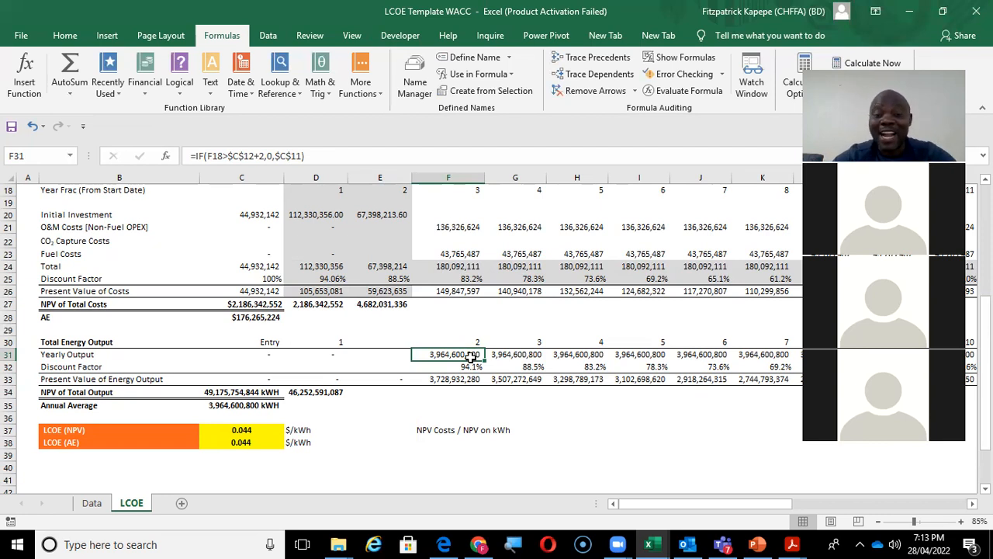
key(Down)
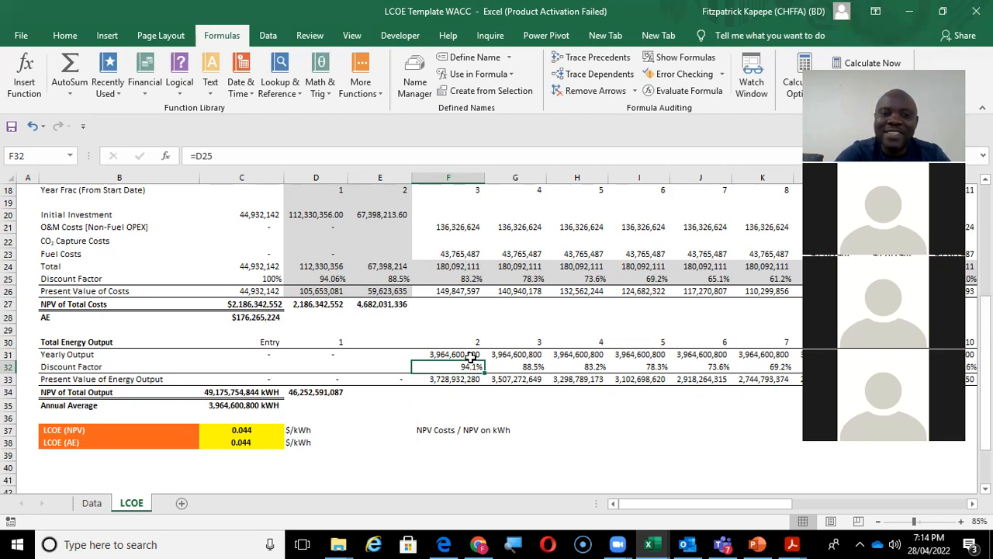
text(=)
click(270, 277)
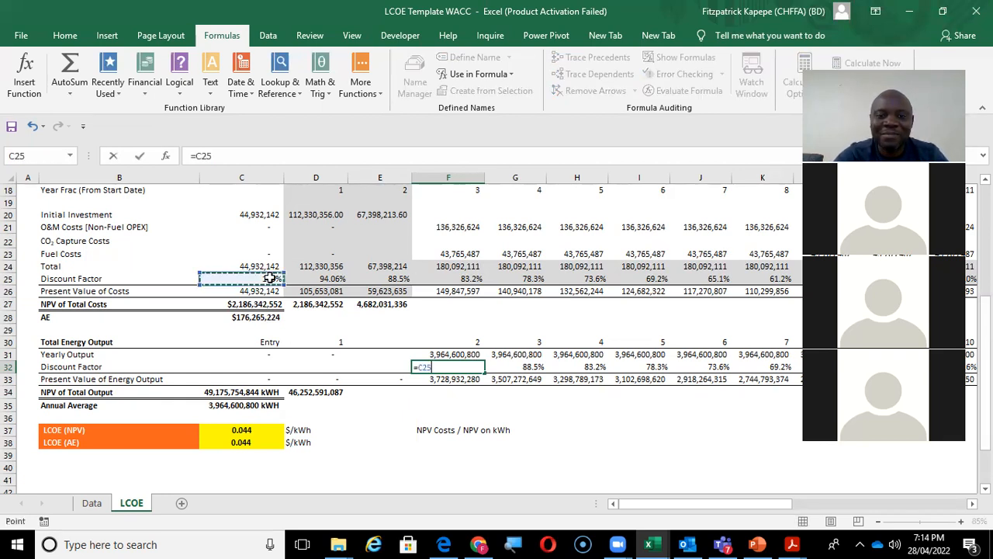
key(Return)
key(Up)
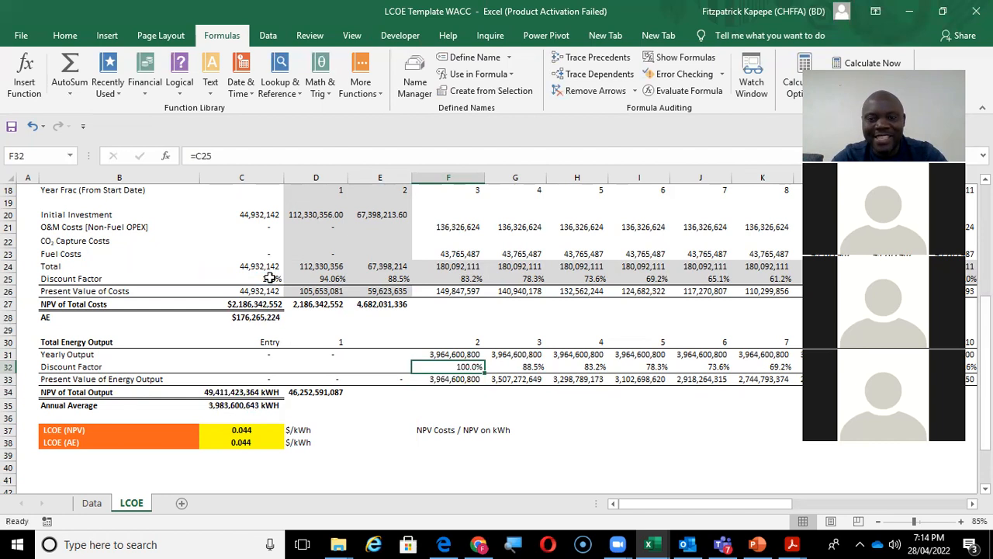
key(ctrl+shift+Right)
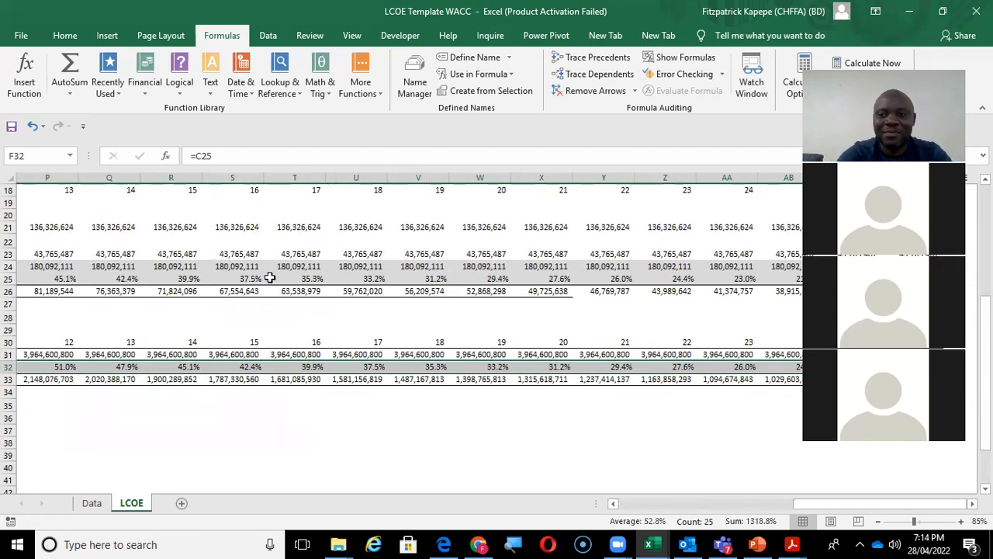
key(ctrl+shift+Left)
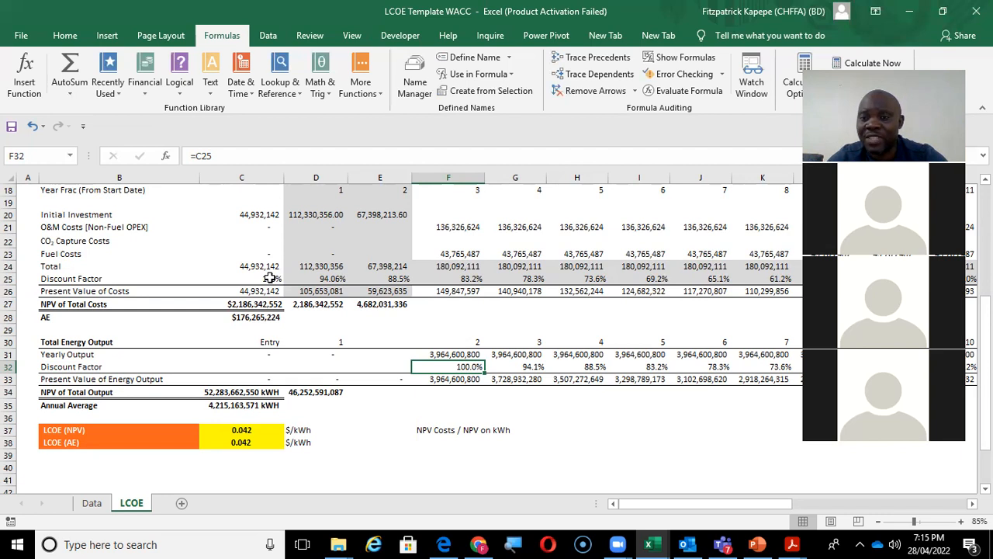
Check which cost discount factors the energy Discount Factor formulas in F32 through J32 refer to.
key(Right)
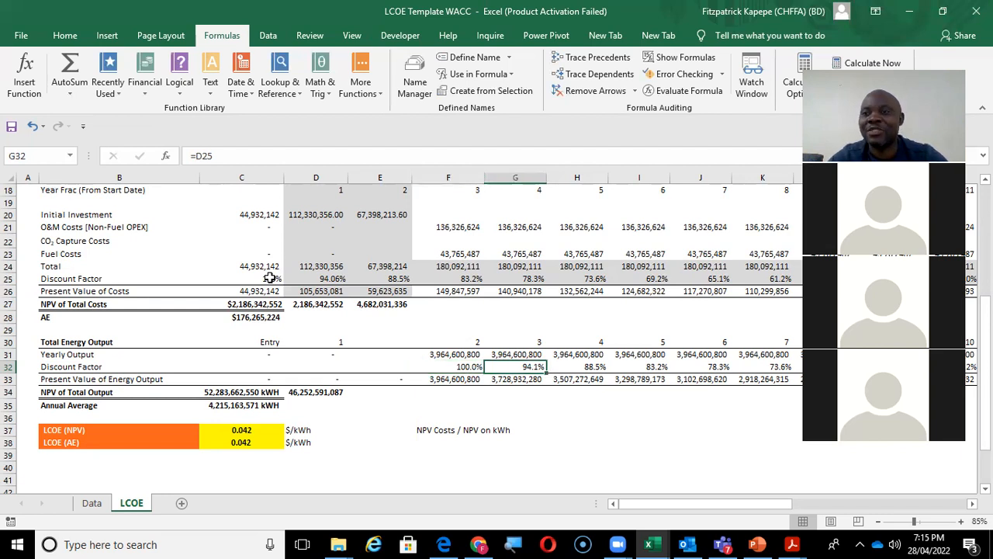
key(Right)
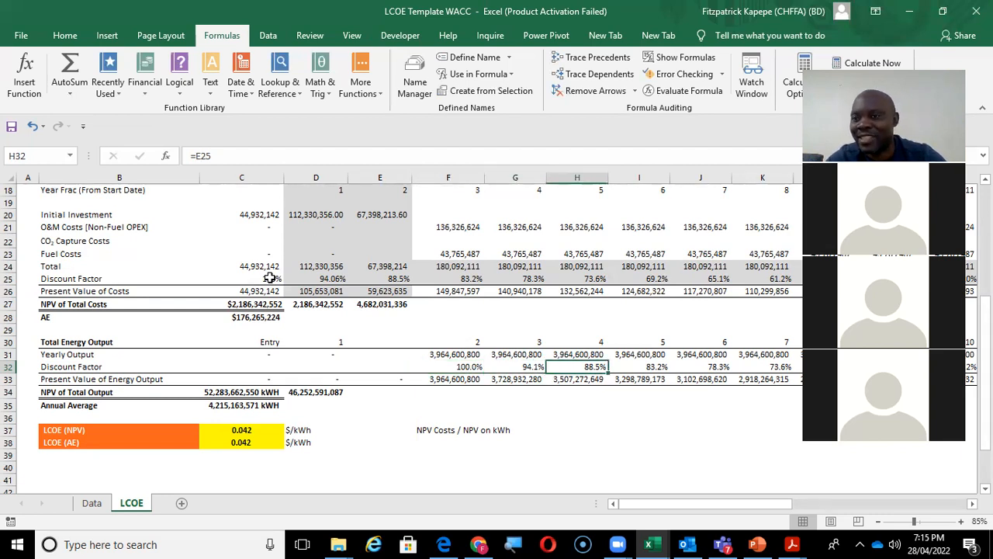
key(Right)
key(Right)
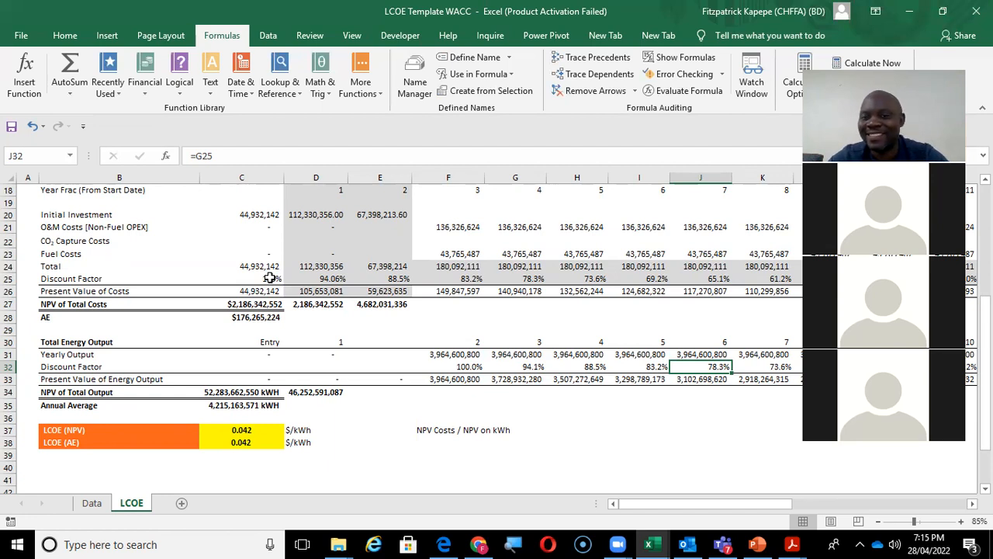
key(Left)
key(Left)
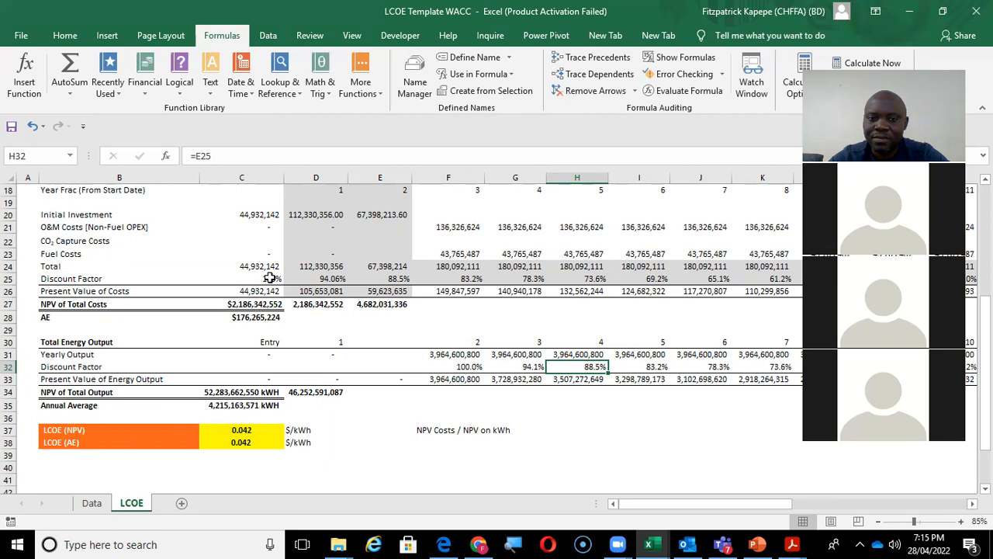
key(Left)
key(Left)
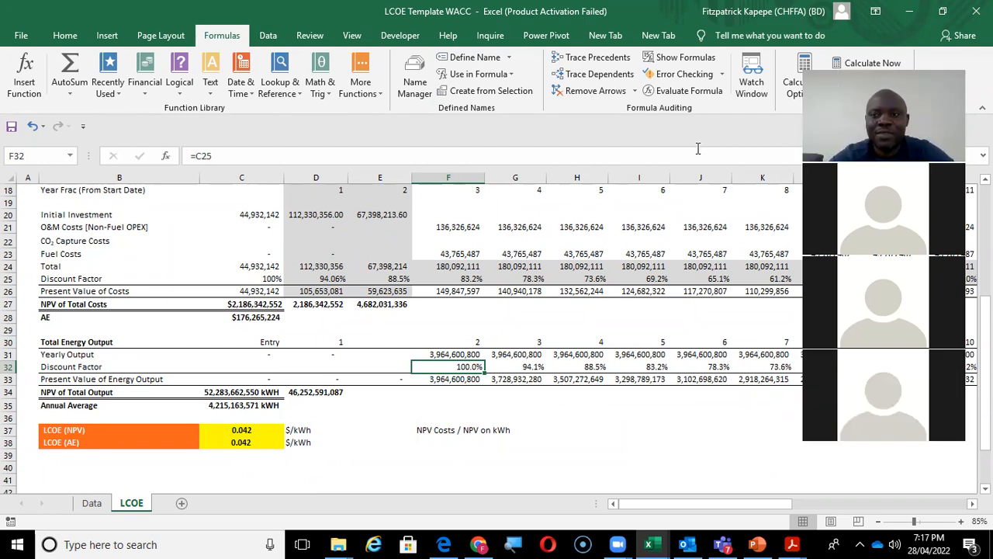
Review the AE formula in C28, the Annual Average formula in C35 and the LCOE (NPV) formula in C37.
click(259, 319)
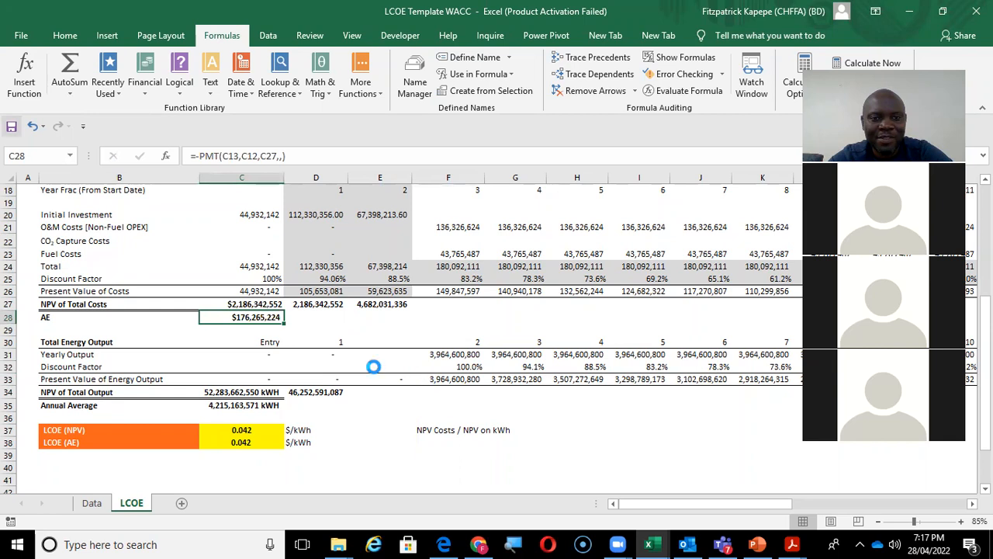
click(242, 405)
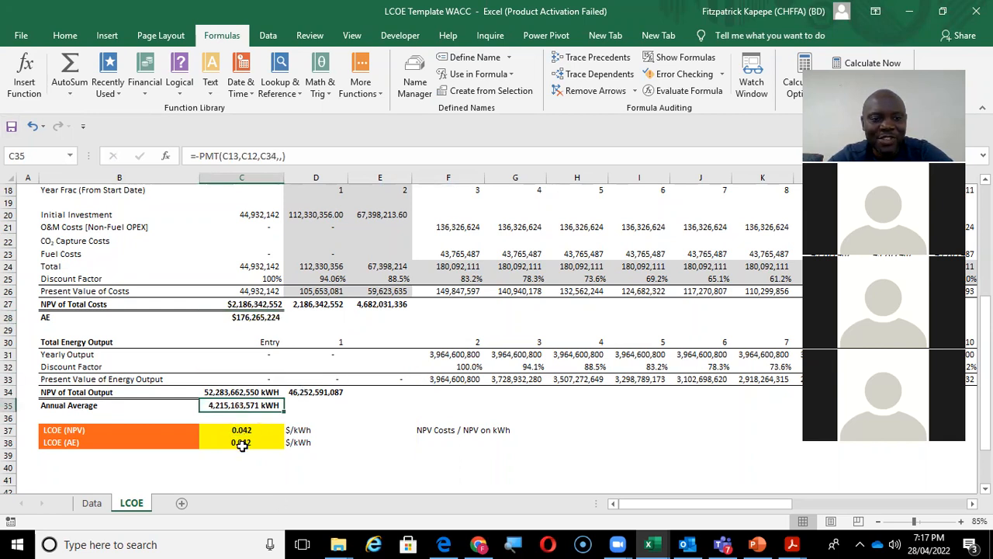
click(238, 432)
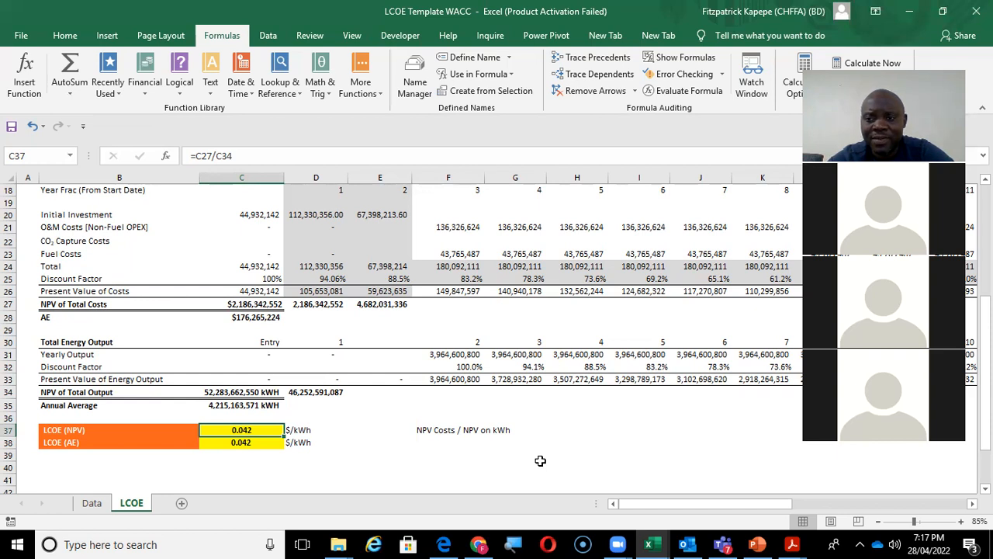
Enter the unit label R/kWh in D40, below the LCOE results.
key(Down)
key(Down)
key(Down)
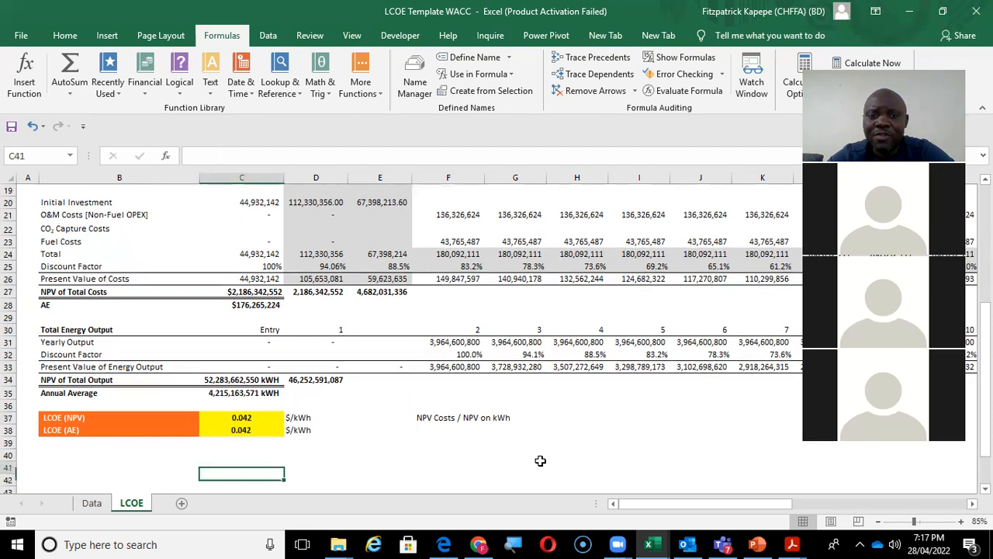
key(Left)
key(Left)
key(Right)
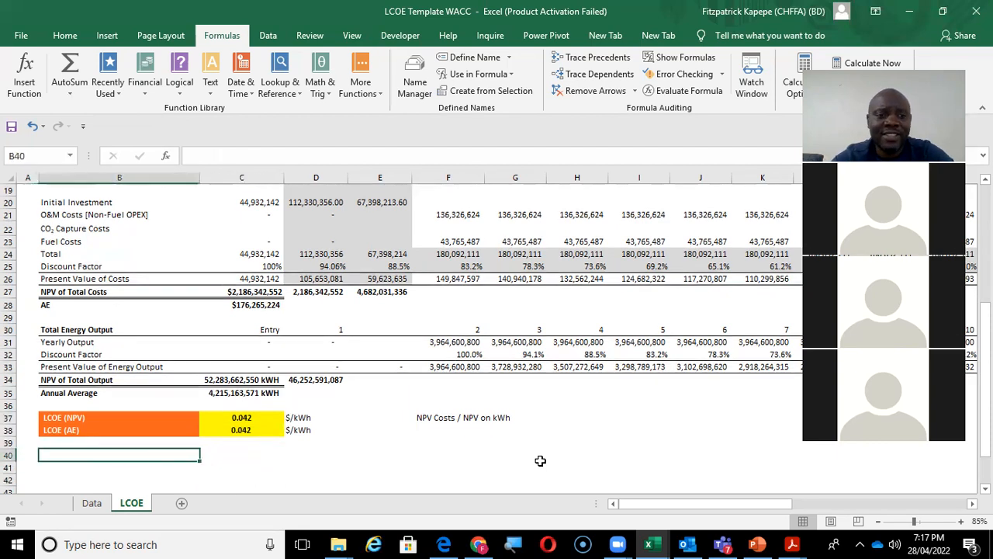
key(Right)
key(Right)
text(R/kW)
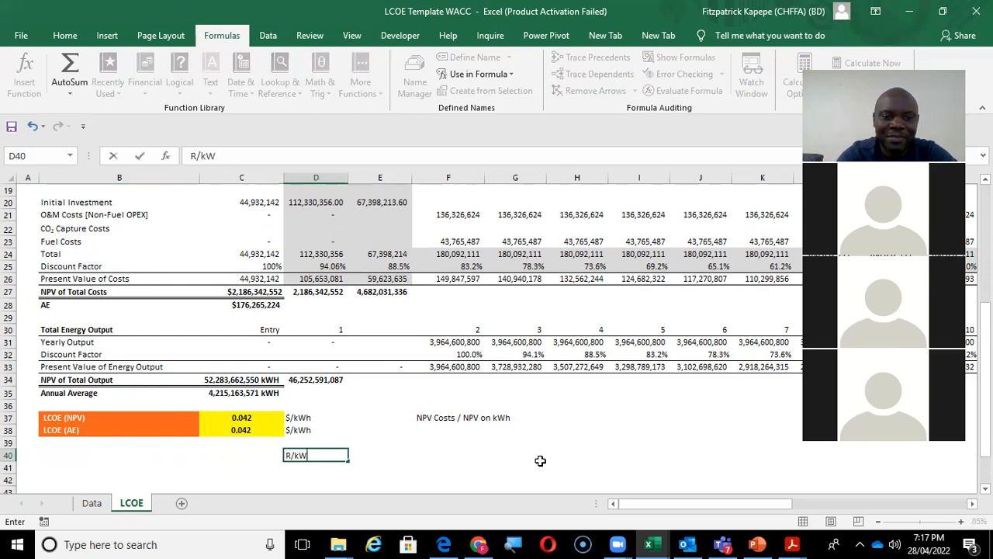
text(h)
key(Return)
key(Up)
key(Up)
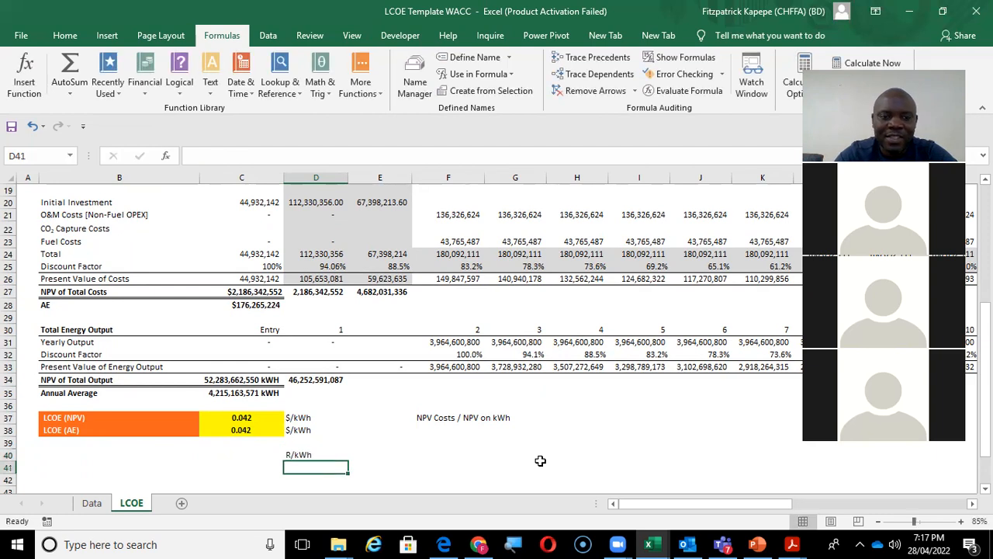
Add a Foreign Exchange Rate label in B39 below the LCOE results and set its value in C39 to 15.98.
key(Left)
key(Left)
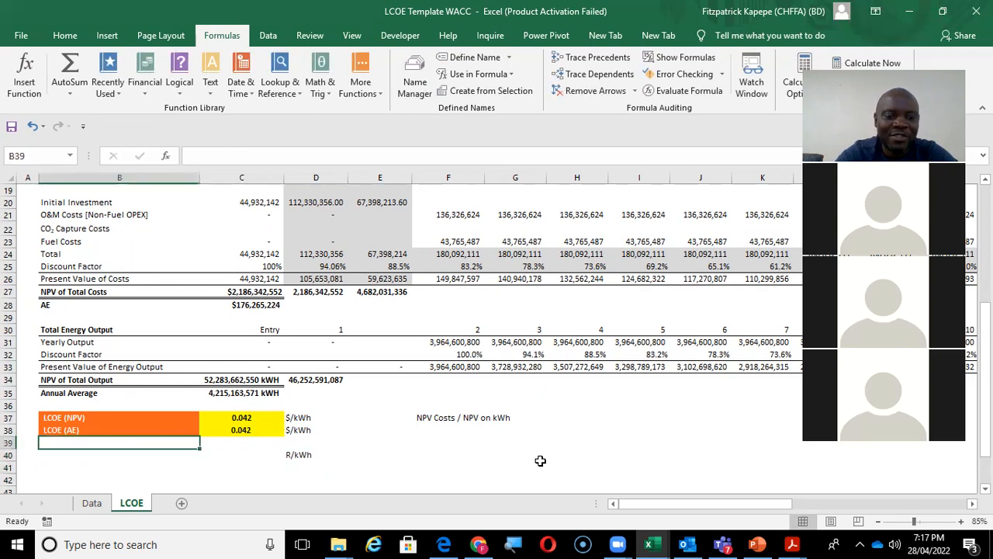
text(Fi)
key(BackSpace)
text(oreign Exchange Rate)
key(Tab)
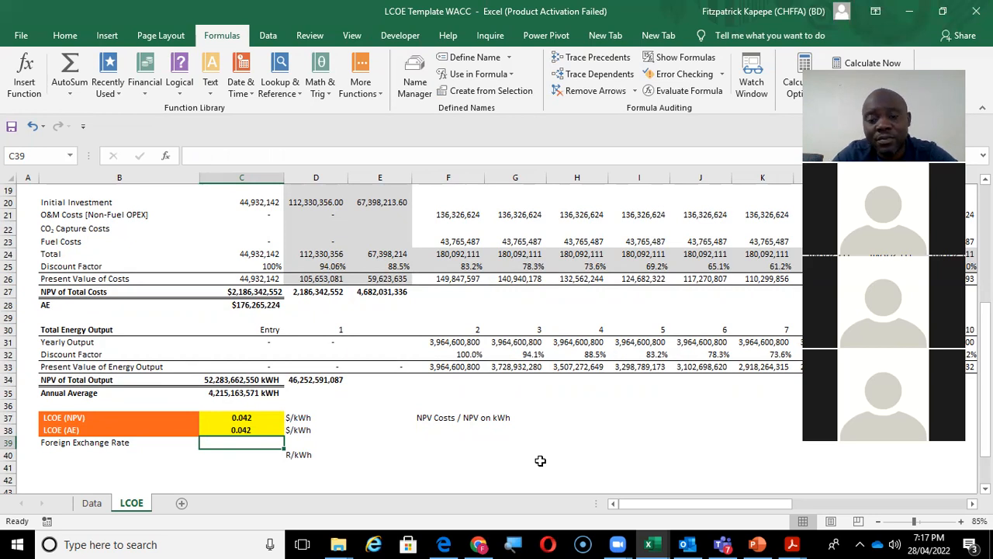
text(15)
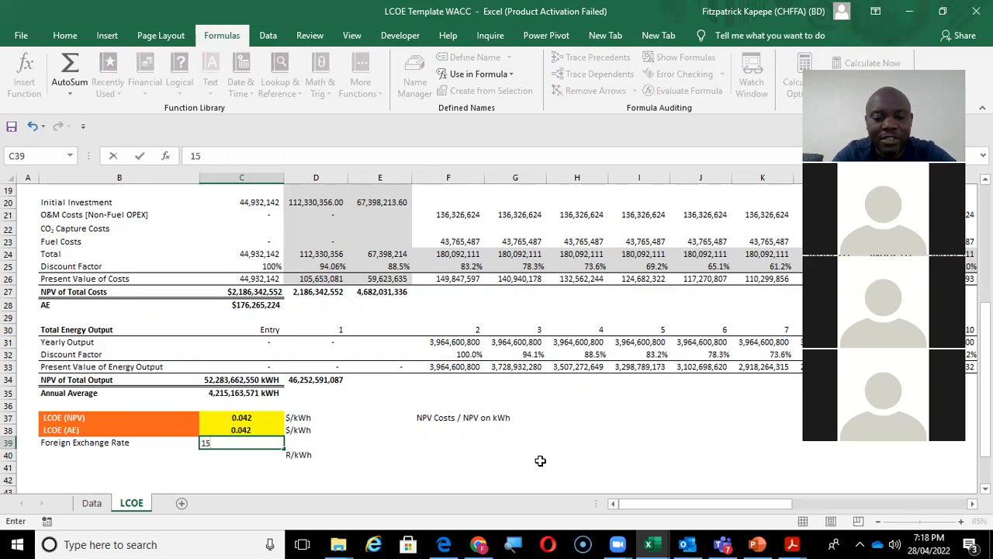
text(.98)
key(Return)
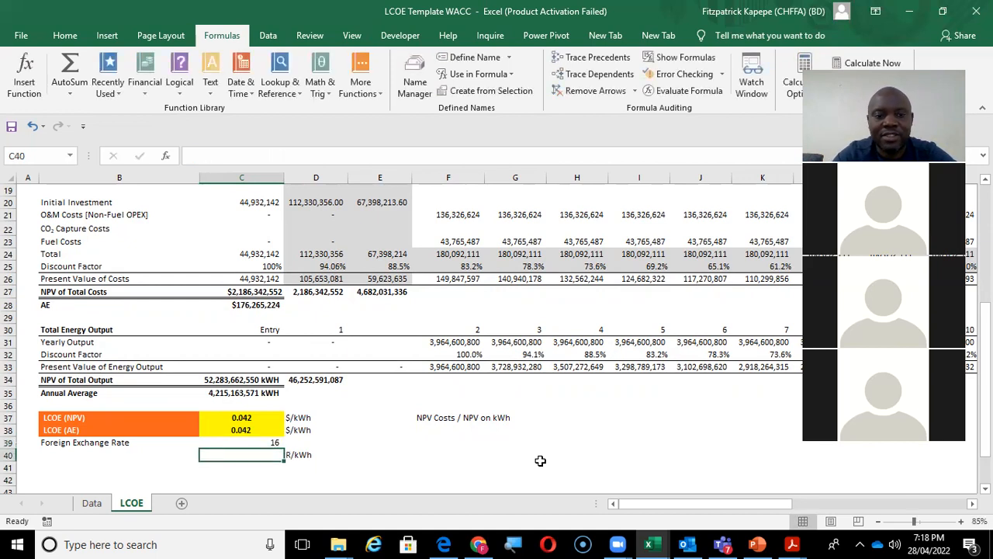
Copy the LCOE (AE) label and value from B38:C38 to B40:C40, beside the R/kWh unit.
key(Up)
key(Down)
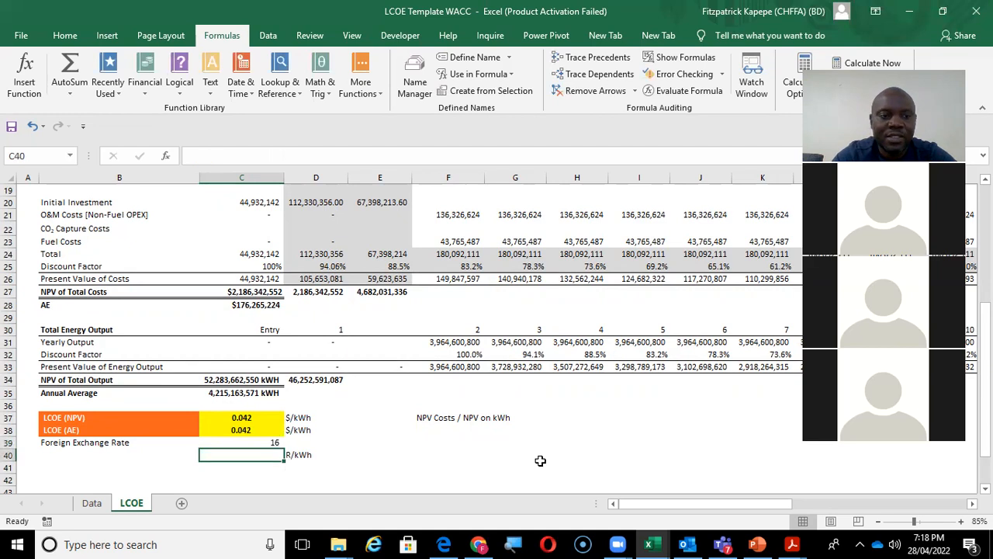
key(Left)
key(Left)
key(Right)
key(Up)
key(Up)
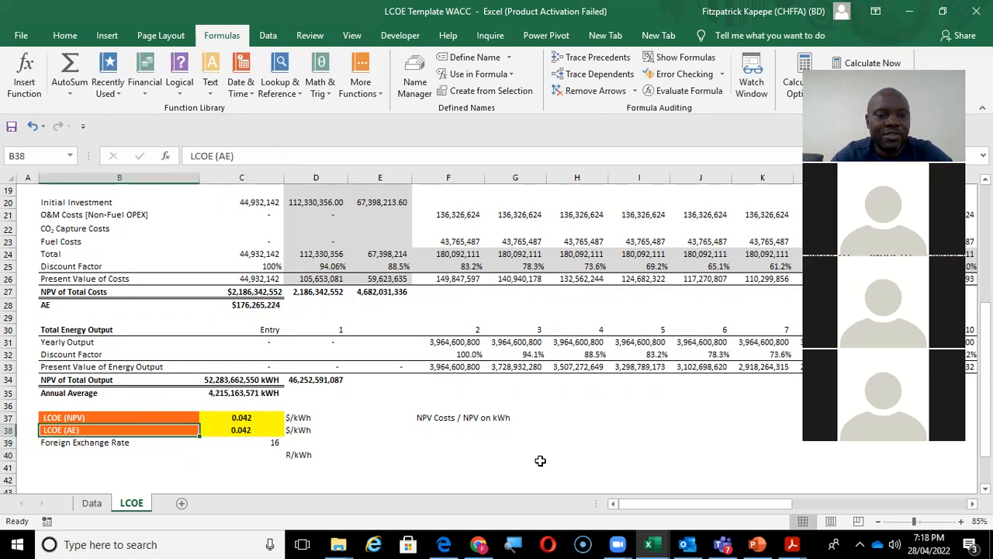
key(shift+Right)
key(ctrl+c)
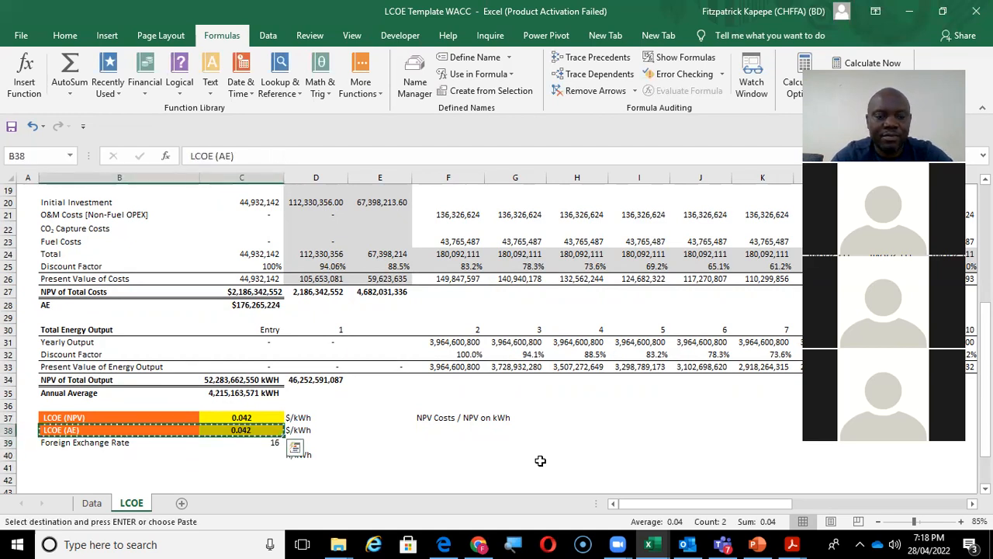
key(Down)
key(Down)
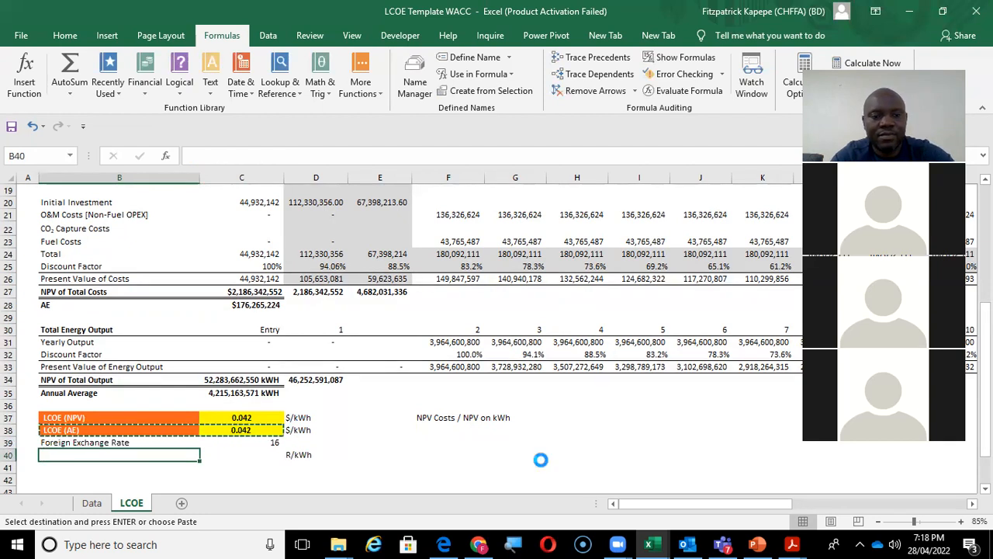
key(ctrl+v)
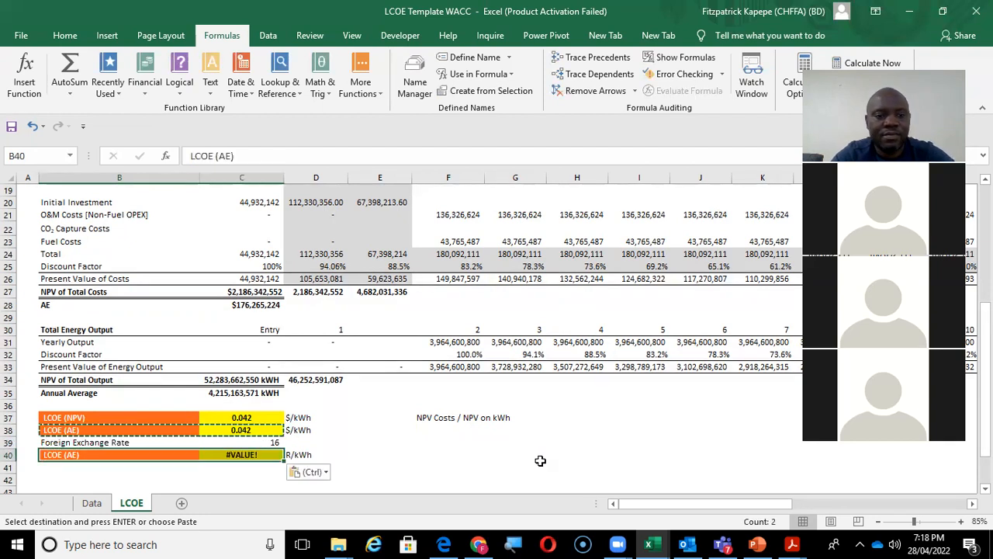
Set C40 to =C38*C39 to convert the LCOE (AE) from $/kWh to R/kWh.
click(241, 456)
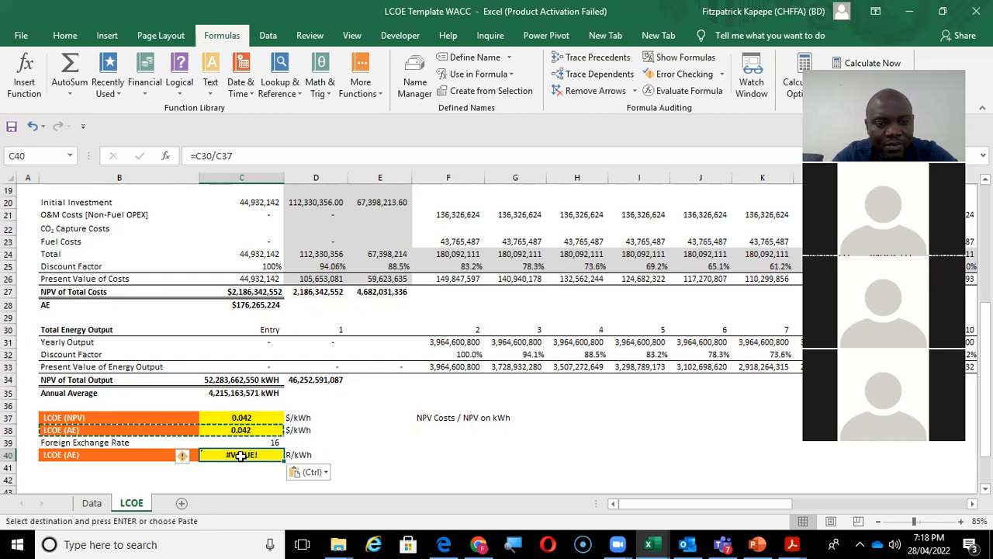
text(=)
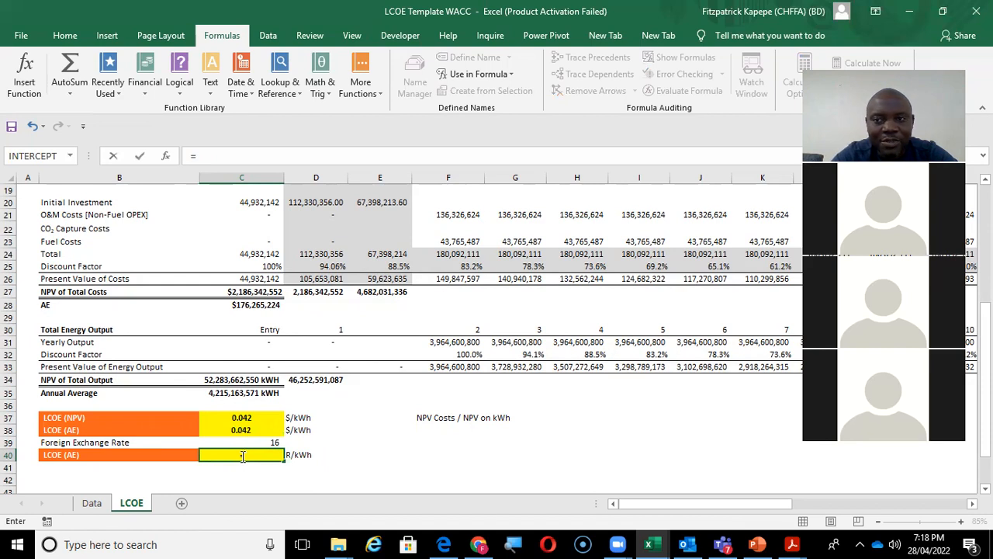
click(241, 430)
text(*)
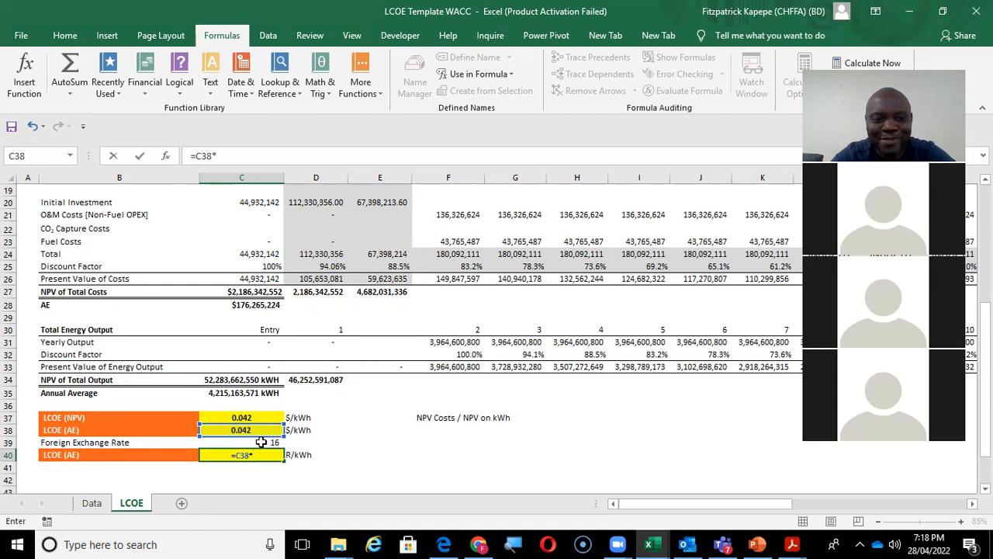
click(258, 442)
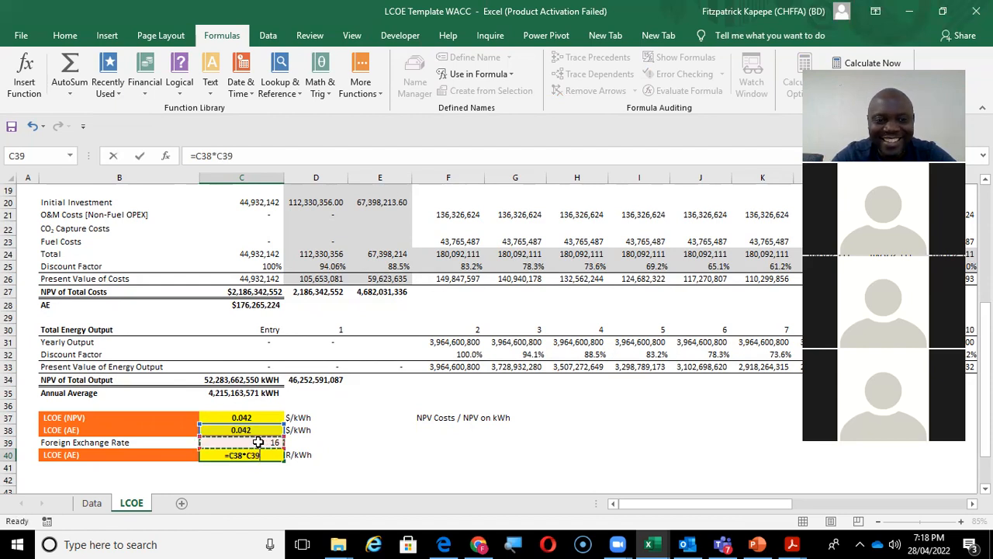
key(Return)
Look over the LCOE sheet from the rows below the results back up to the Total Costs section.
key(Down)
key(Down)
key(Down)
key(Down)
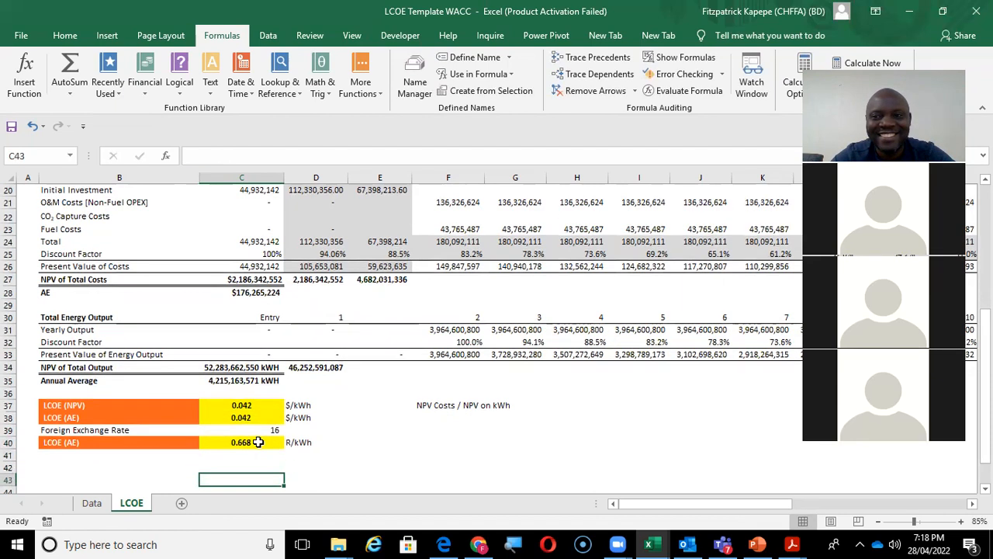
key(Down)
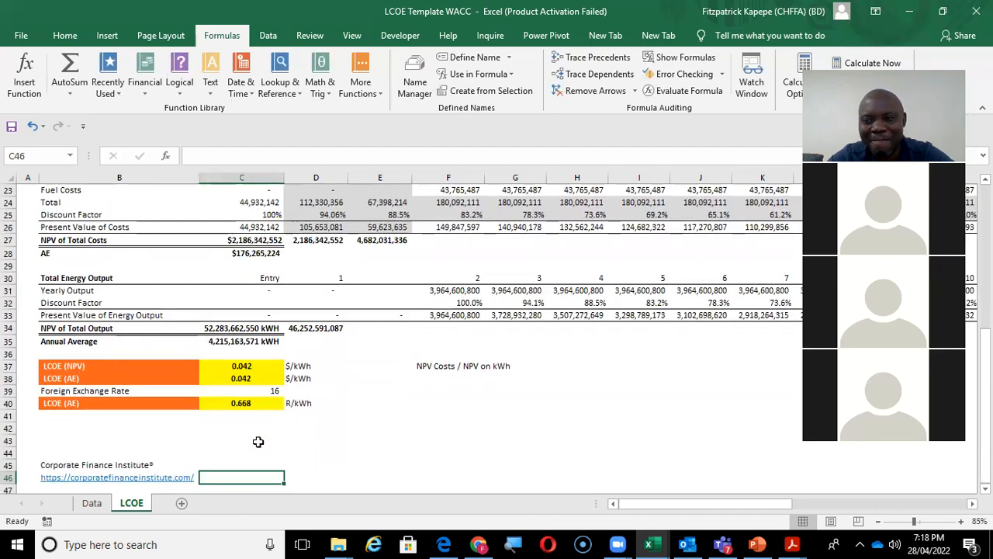
key(Up)
key(Up)
key(Up)
key(Up)
key(Right)
key(Right)
key(Up)
key(Up)
key(Up)
key(Up)
key(Up)
key(Up)
key(Up)
key(Up)
key(Up)
key(Up)
key(Up)
key(Up)
key(Up)
key(Up)
key(Up)
key(Up)
key(Up)
key(Up)
key(Up)
key(Up)
key(Up)
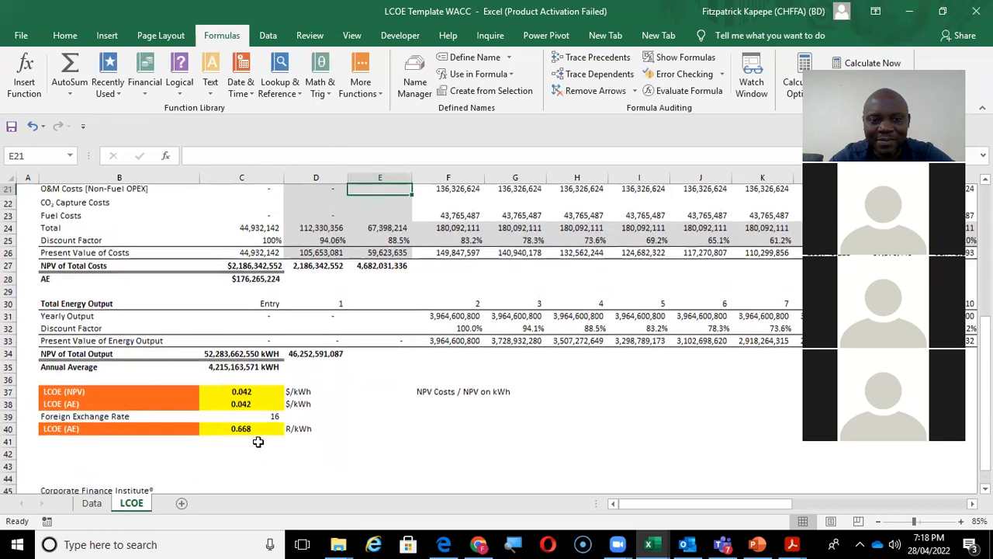
key(Up)
key(Down)
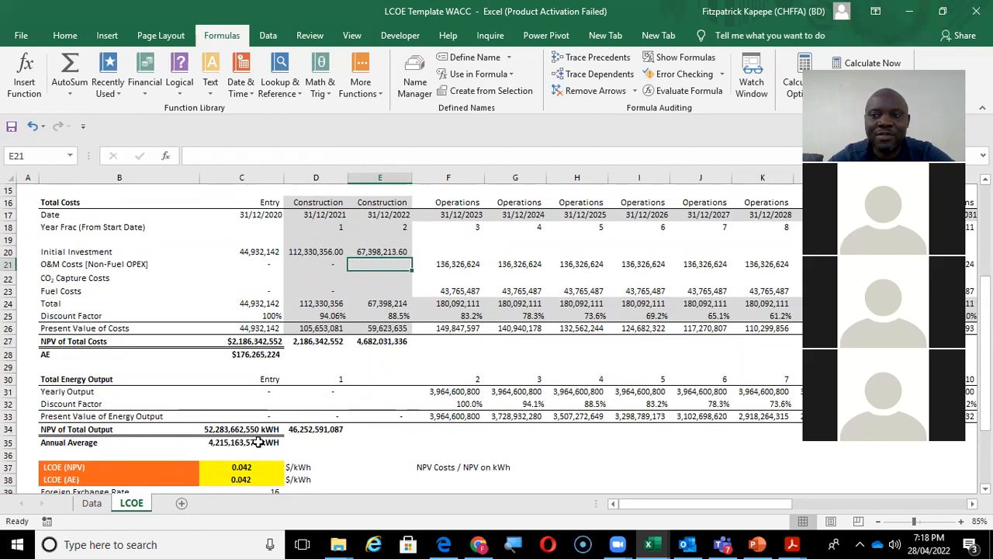
Review the Annual Average formula in C35 and the LCOE (AE) formula in C38.
key(Down)
key(Down)
key(Down)
key(Down)
key(Down)
key(Down)
key(Down)
key(Down)
key(Down)
key(Down)
key(Down)
key(Down)
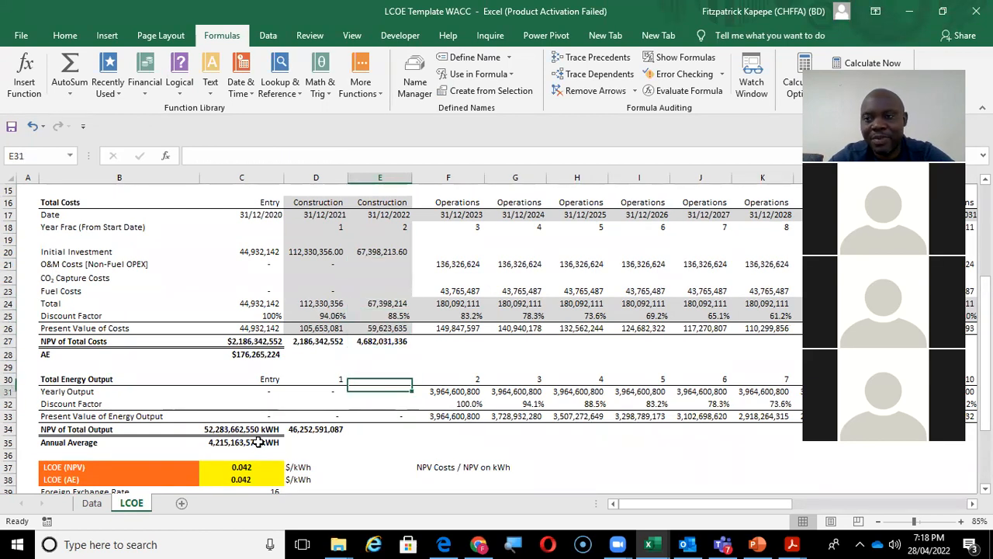
key(Down)
key(Down)
key(Left)
key(Left)
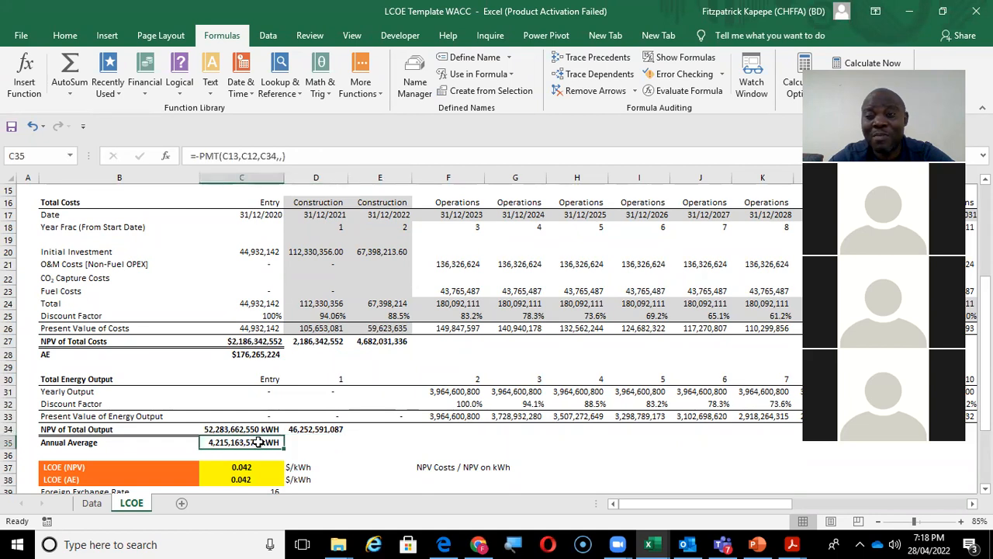
key(Down)
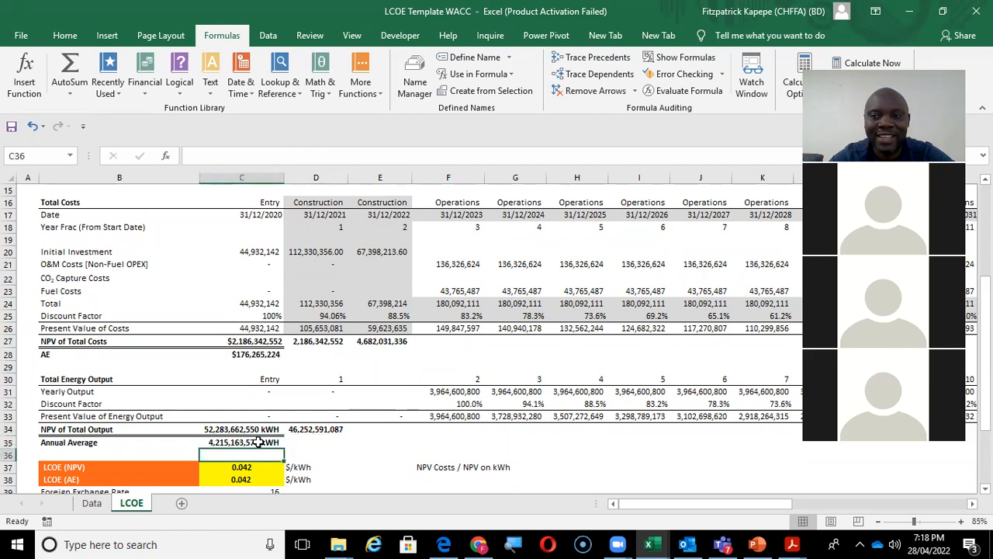
key(Down)
key(Down)
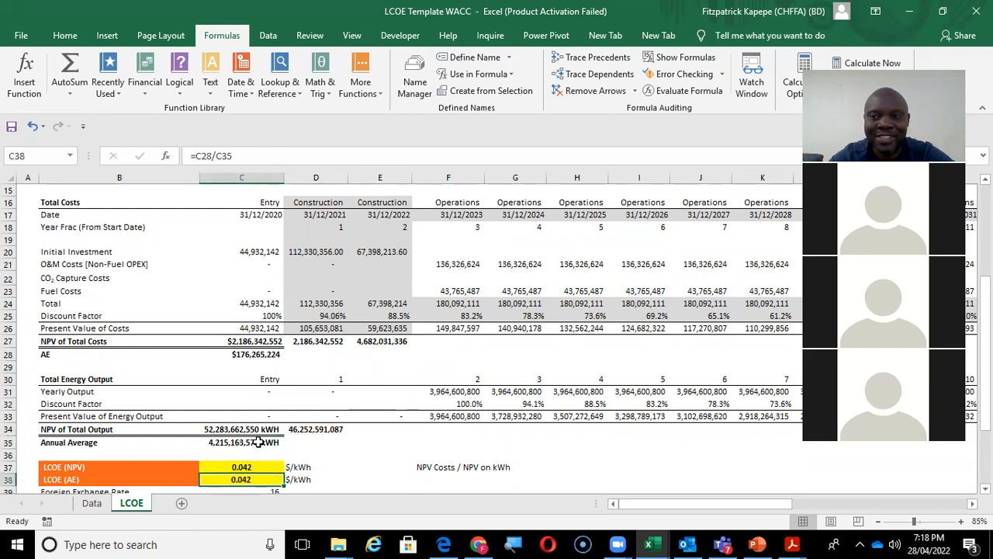
key(Left)
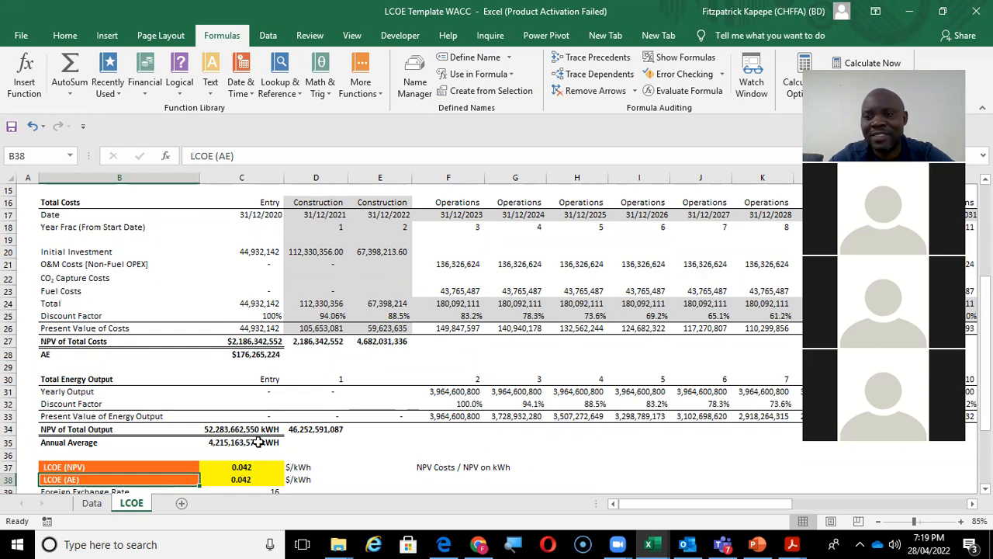
Review the LCOE (NPV) formula in C37, the NPV of Total Output in C34 and the cost Total in C24.
key(Up)
key(Up)
key(Up)
key(Up)
key(Up)
key(Up)
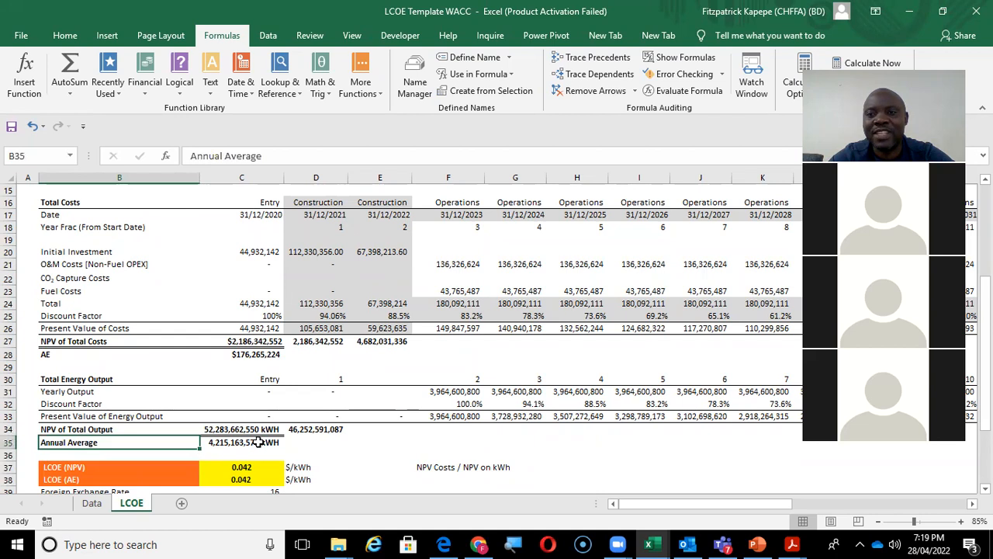
key(Down)
key(Down)
key(Down)
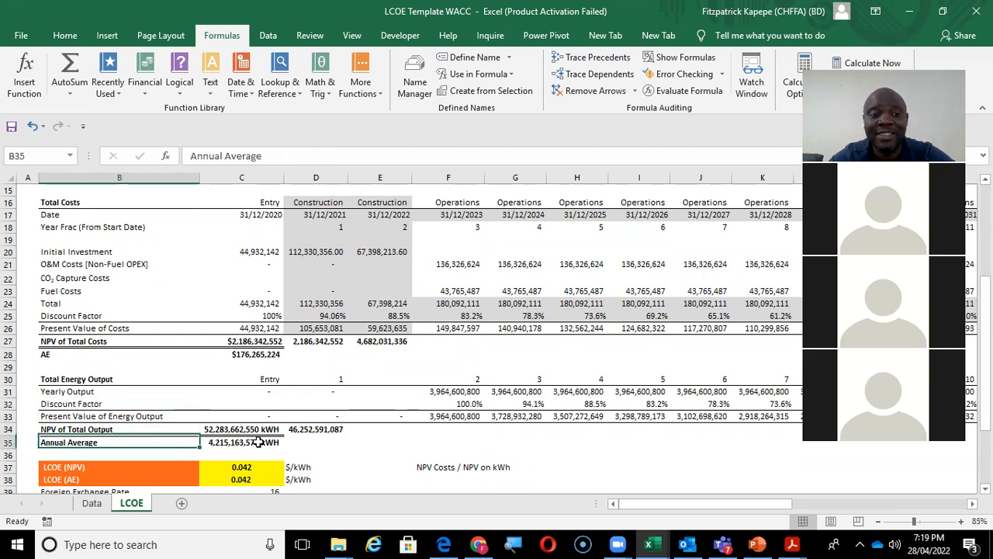
key(Down)
key(Right)
key(Right)
key(Left)
key(Down)
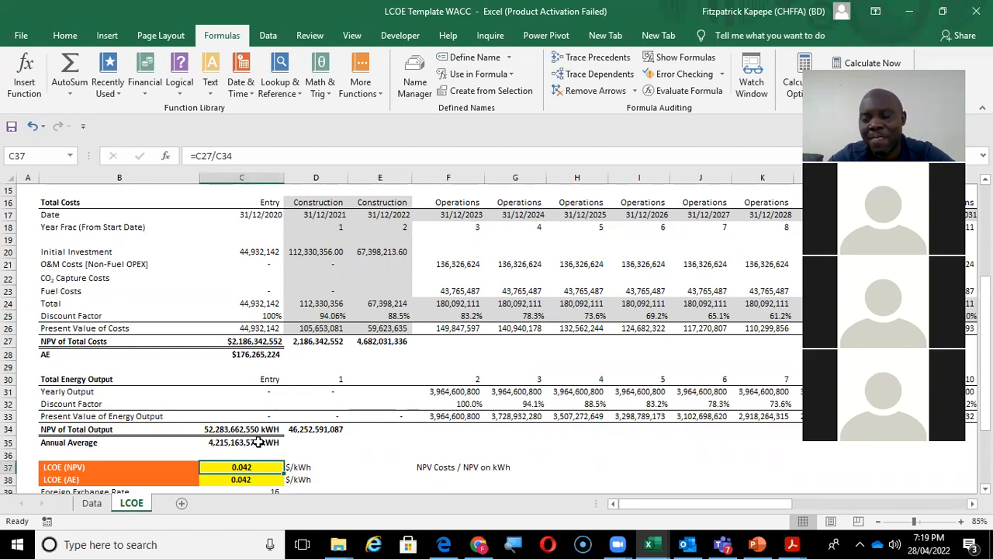
key(Up)
key(Up)
key(Up)
key(Up)
key(Up)
key(Up)
key(Up)
key(Up)
key(Up)
key(Up)
key(Up)
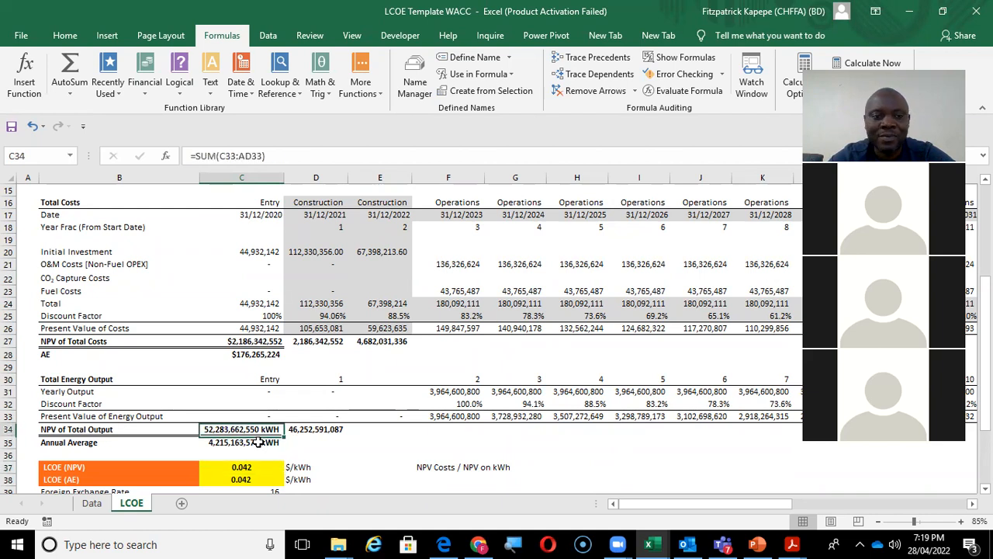
key(Up)
key(Up)
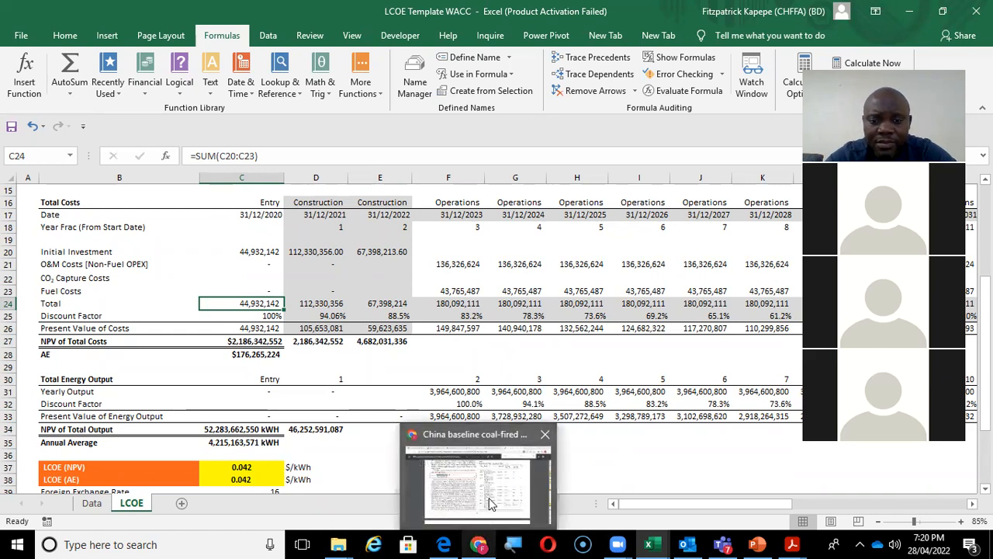
Switch to Chrome, read the tasks and submission requirements in IKN ASSIGNMENT.pdf, and return to the Excel workbook.
click(479, 544)
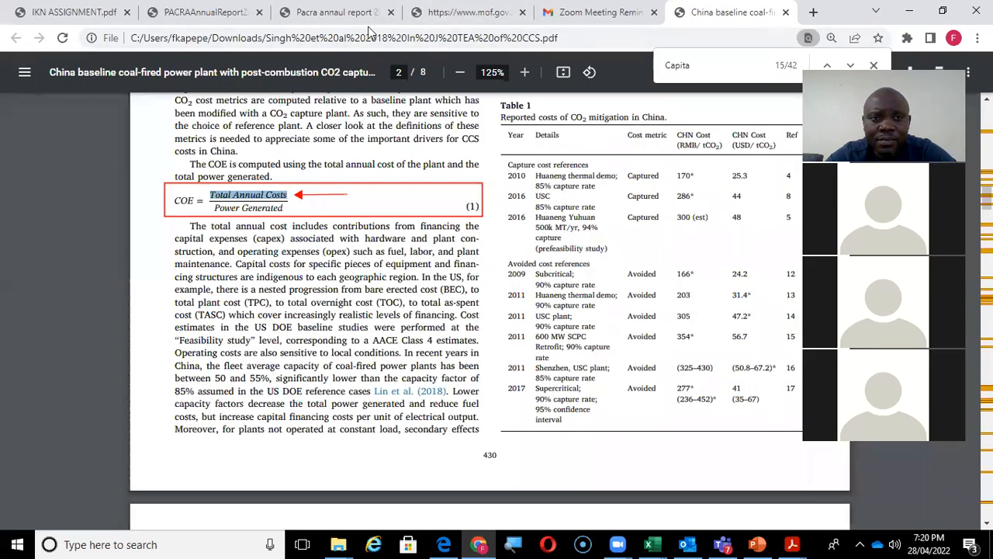
click(78, 12)
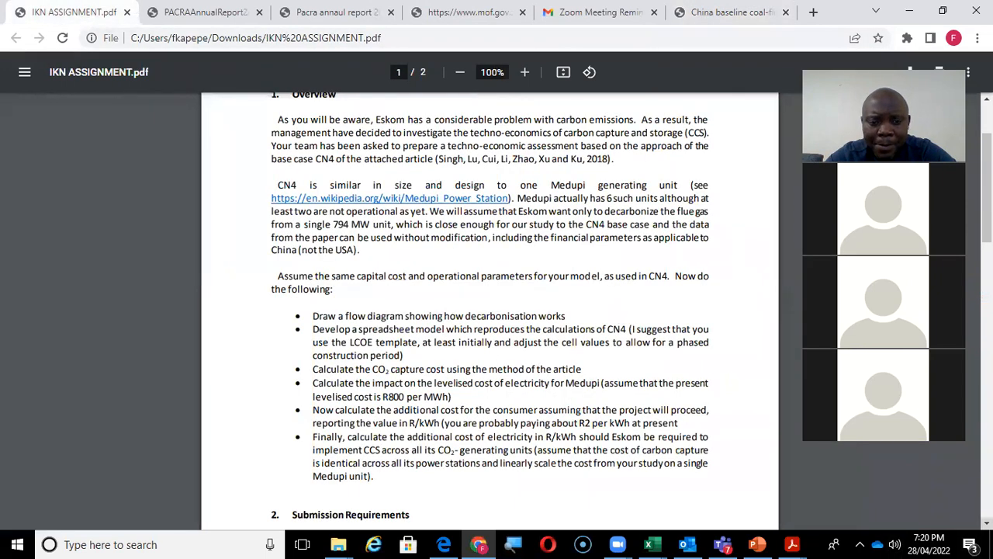
scroll(489, 310, down, 4)
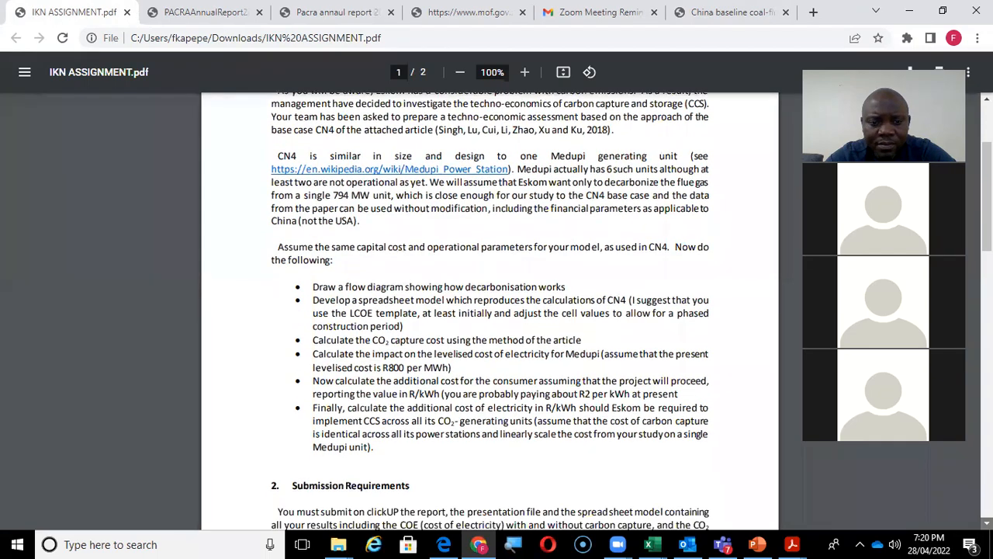
scroll(488, 311, down, 8)
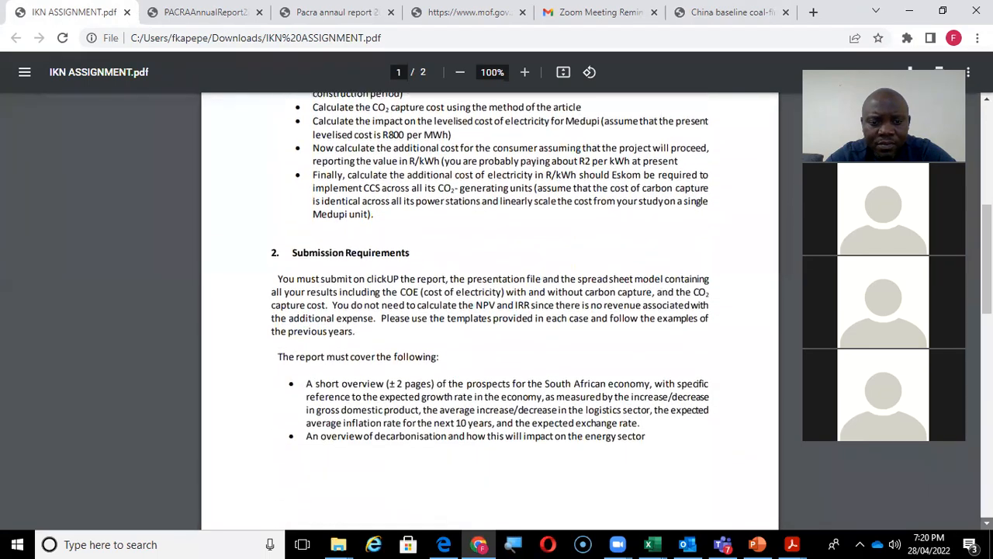
scroll(489, 311, down, 2)
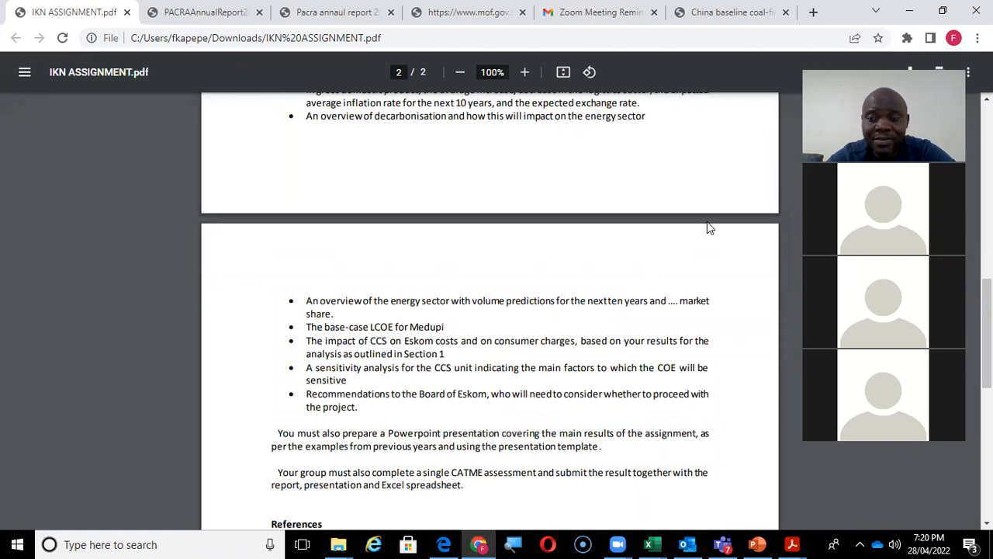
key(alt+Tab)
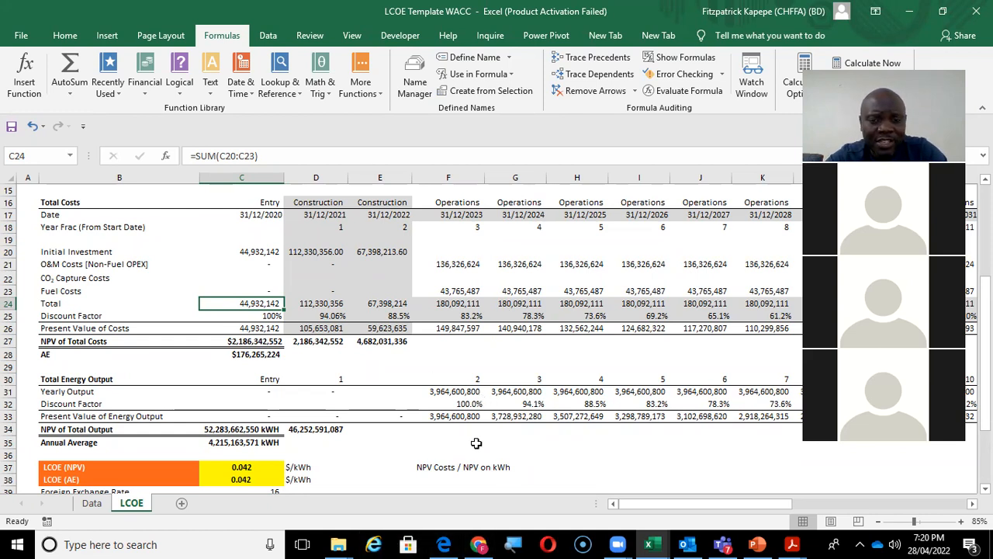
key(alt+Tab)
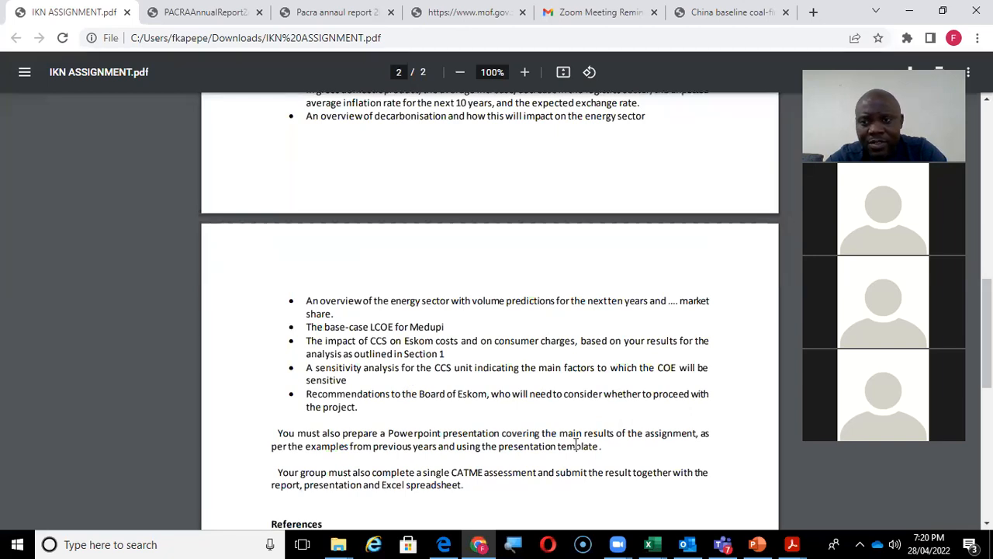
key(alt+Tab)
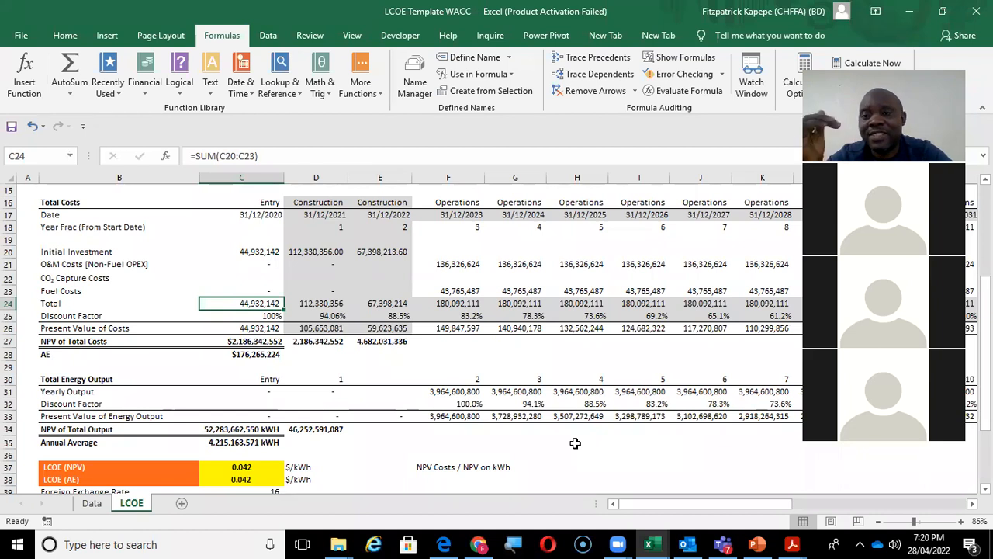
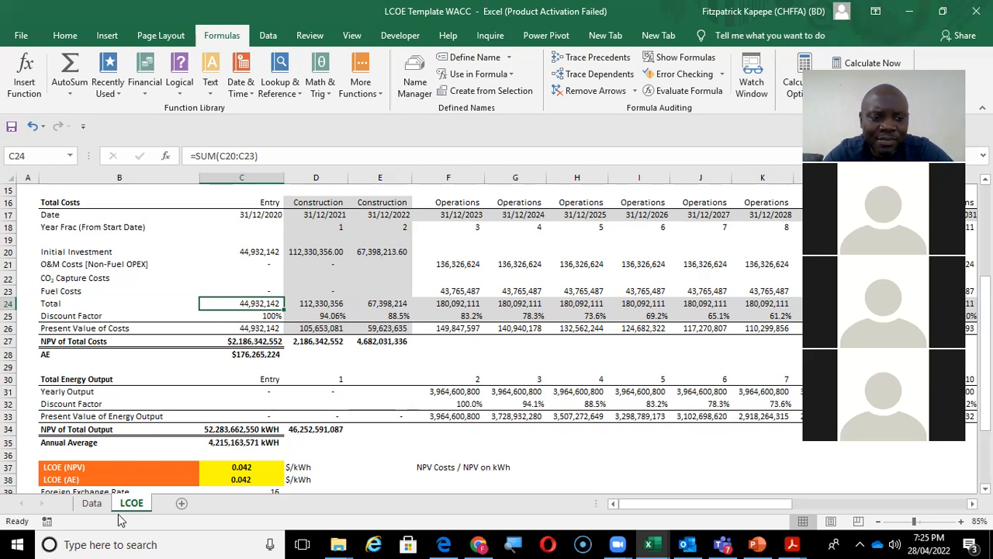
Go to the Data sheet and review the Capital Cost ($/MWh) input in H2 together with the input data beside it.
click(92, 503)
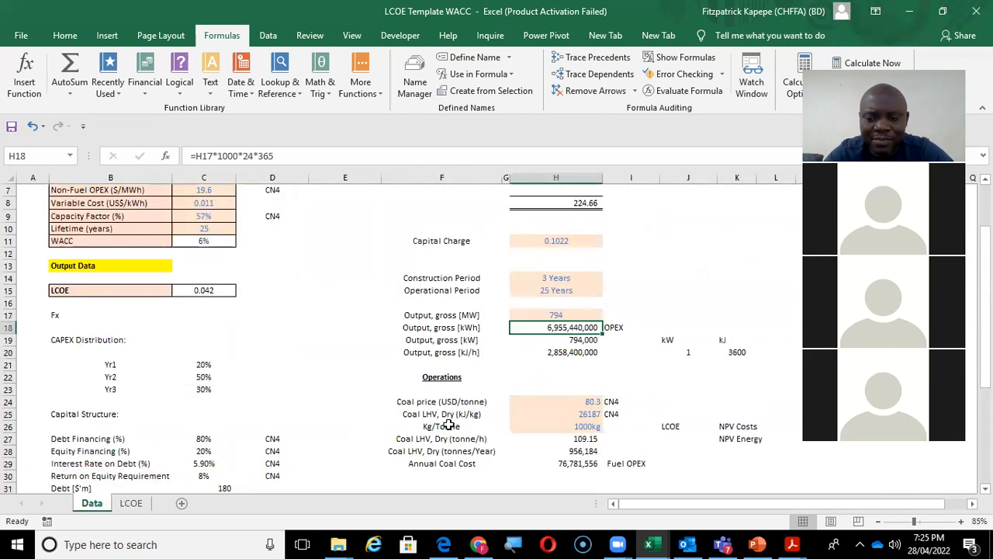
key(Up)
key(Up)
key(Up)
key(Up)
key(Up)
key(Up)
key(Up)
key(Up)
key(Up)
key(Up)
key(Up)
key(Up)
key(Up)
key(Up)
key(Up)
key(Up)
key(Up)
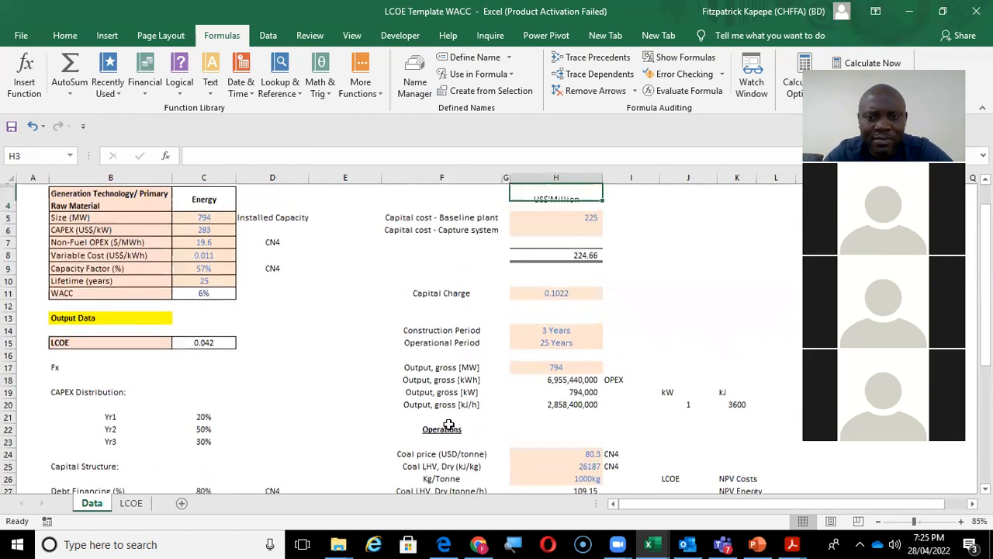
key(Down)
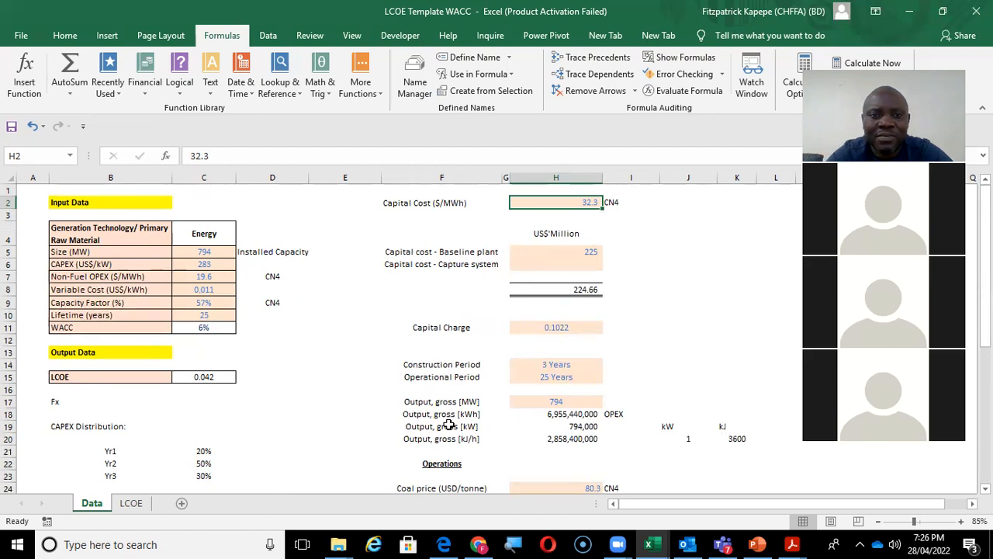
Switch to Chrome, find Table 5 in the China baseline coal-fired power plant paper, and examine its Capital Cost ($/MWh) row.
mouse_move(488, 543)
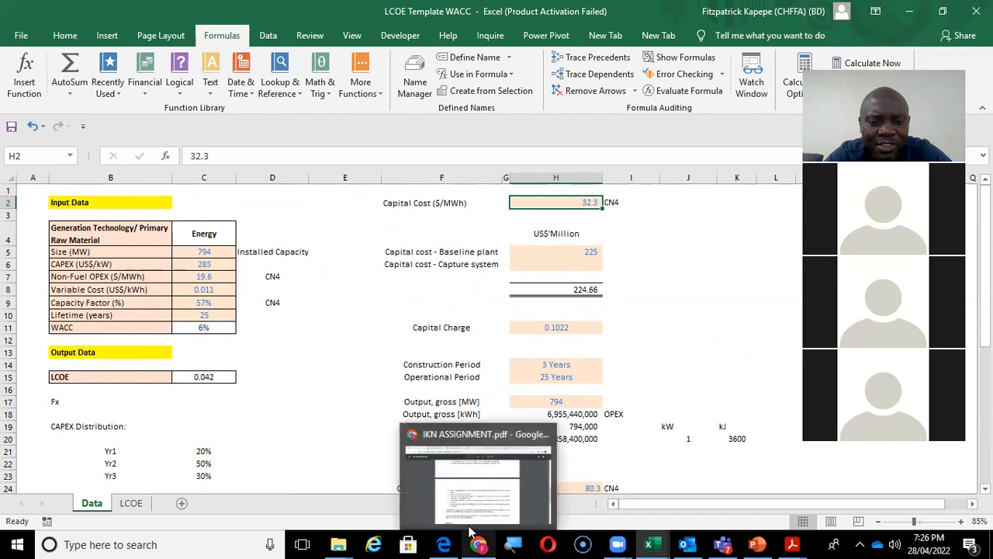
click(449, 482)
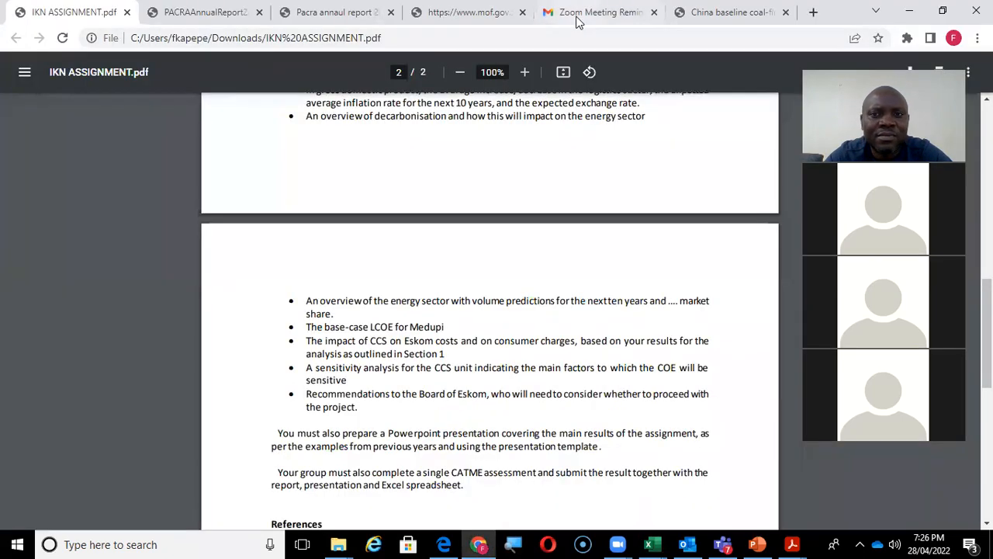
click(725, 12)
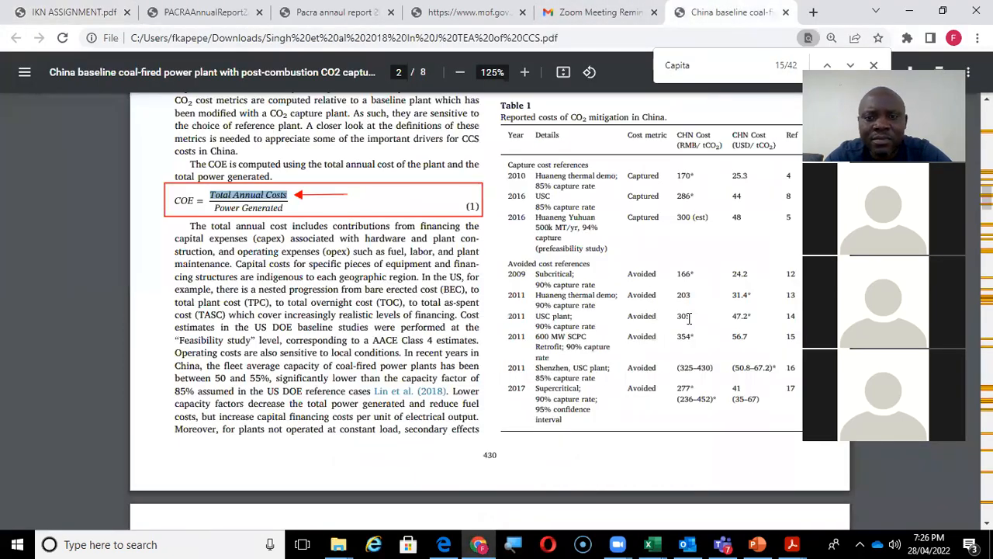
scroll(488, 310, down, 7)
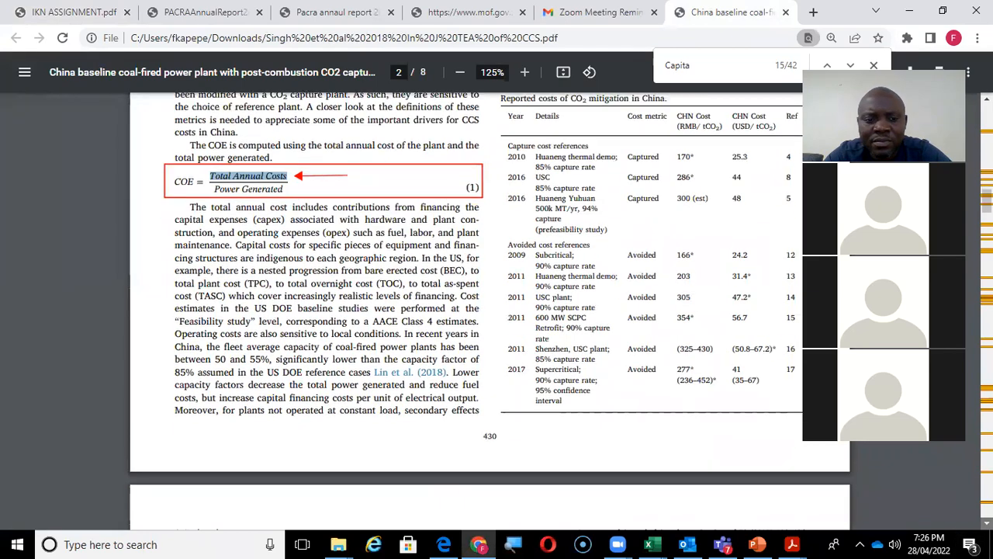
scroll(489, 310, down, 1)
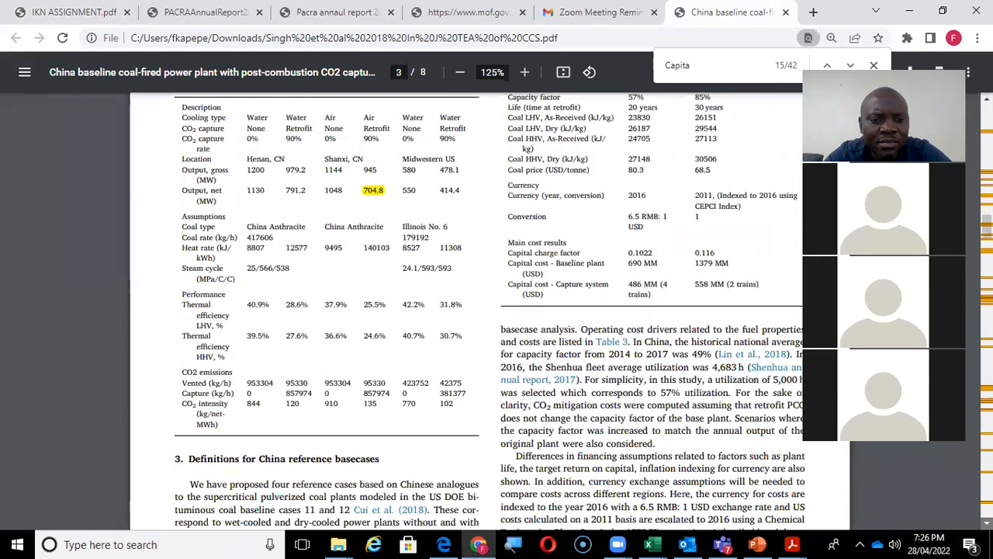
scroll(489, 310, down, 3)
scroll(489, 310, down, 20)
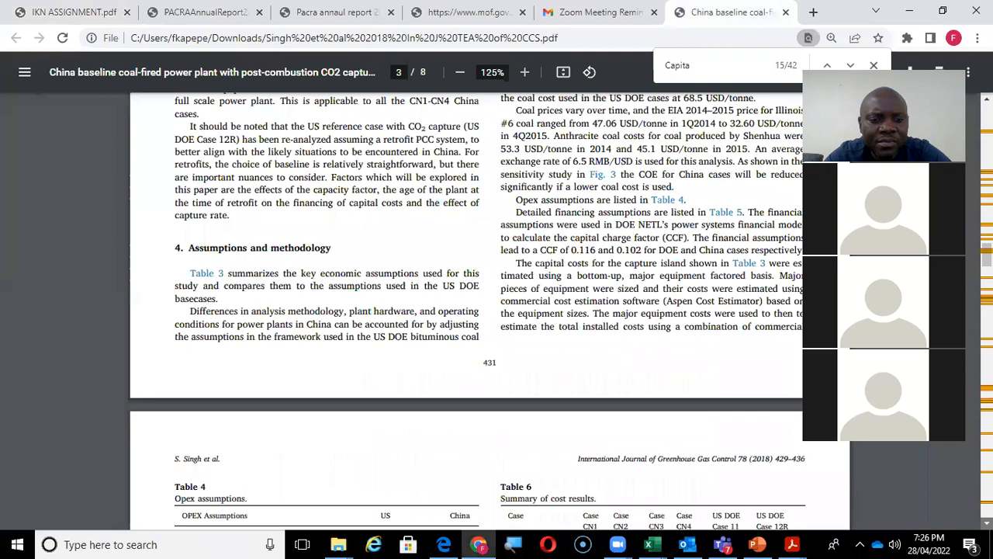
scroll(489, 310, down, 4)
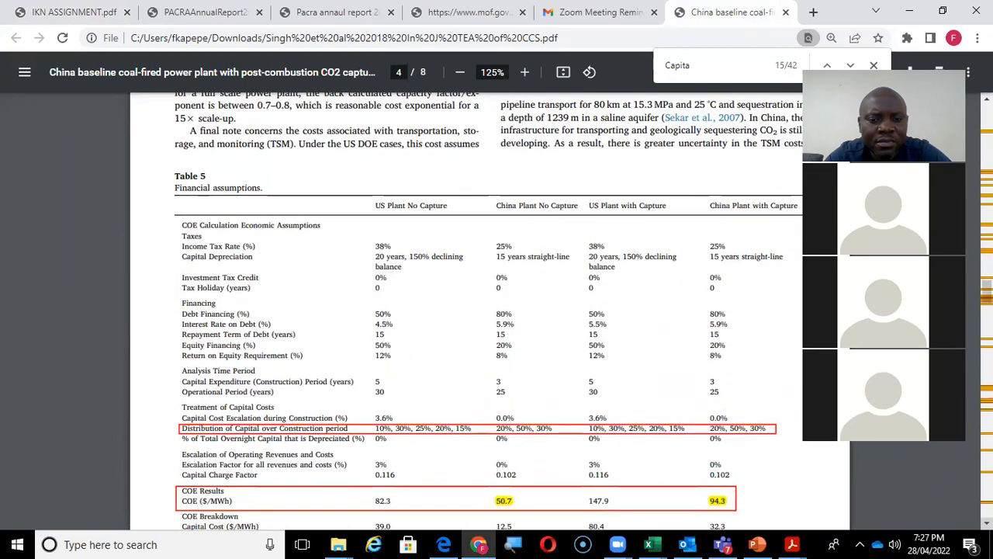
scroll(489, 310, down, 3)
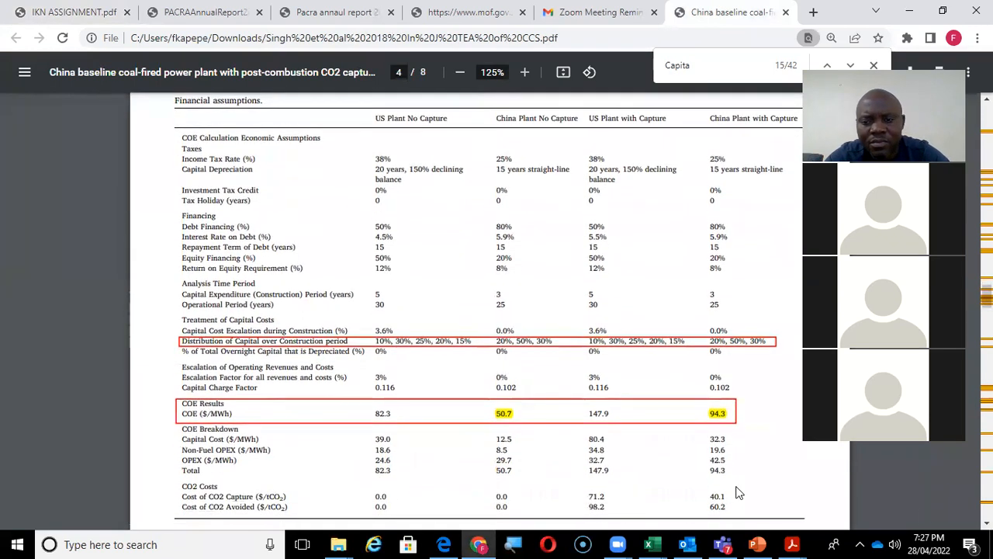
double_click(719, 439)
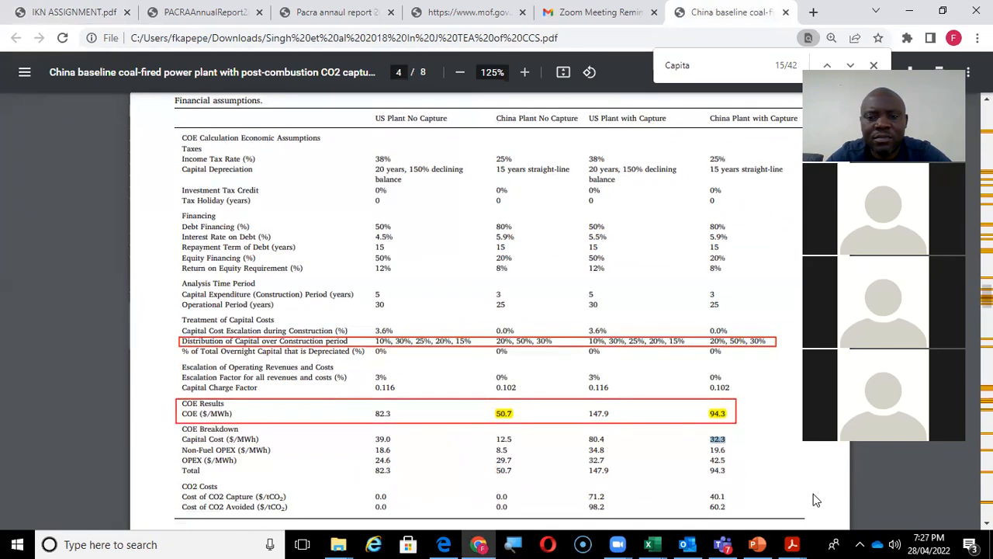
drag(184, 439, 730, 442)
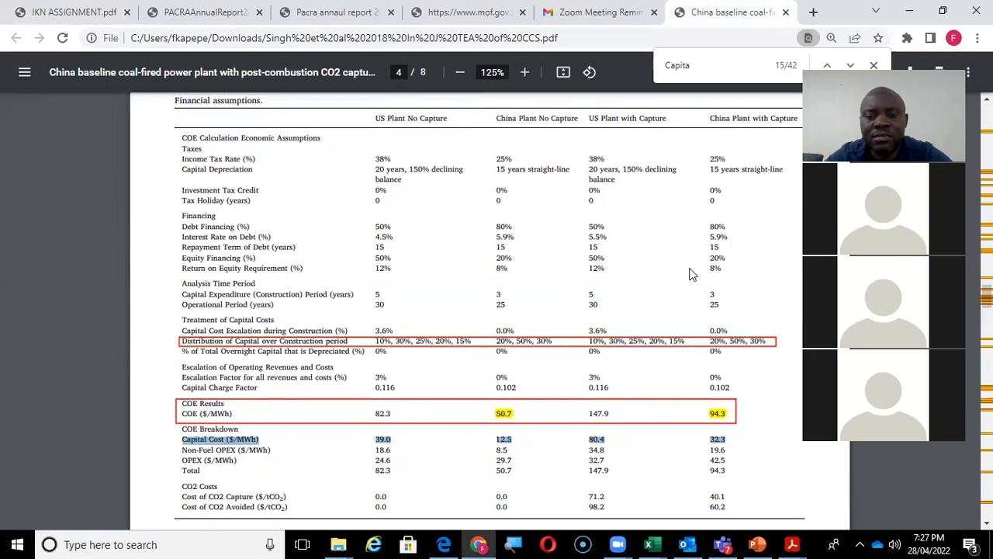
Return to the LCOE Template WACC workbook in Excel and review the plant size in C5 and the baseline capital cost formula in H5.
mouse_move(663, 543)
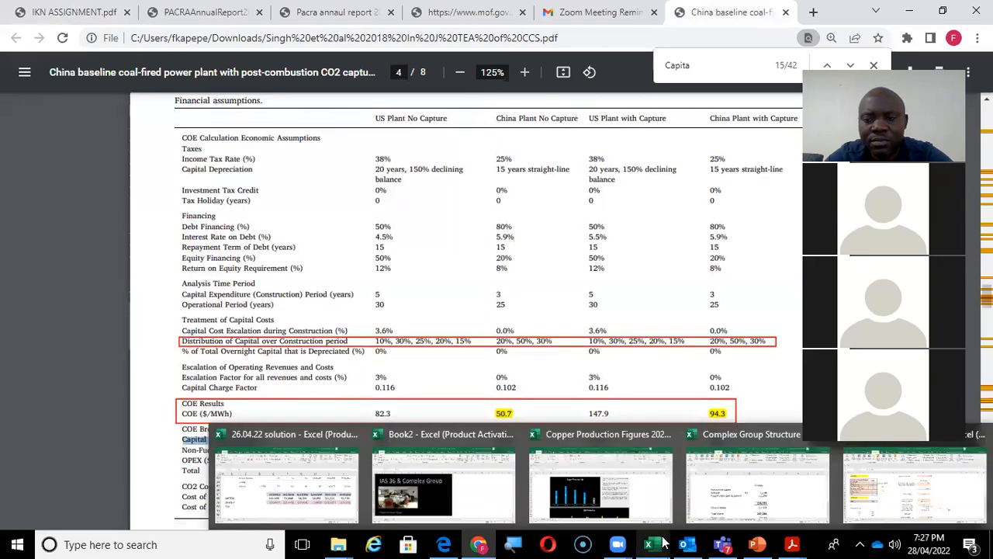
click(881, 488)
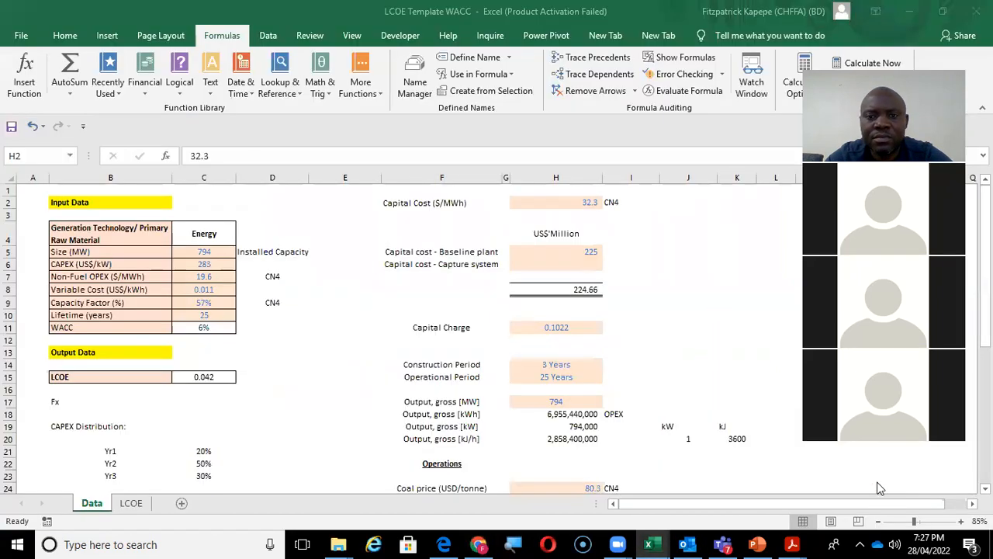
click(556, 401)
click(188, 252)
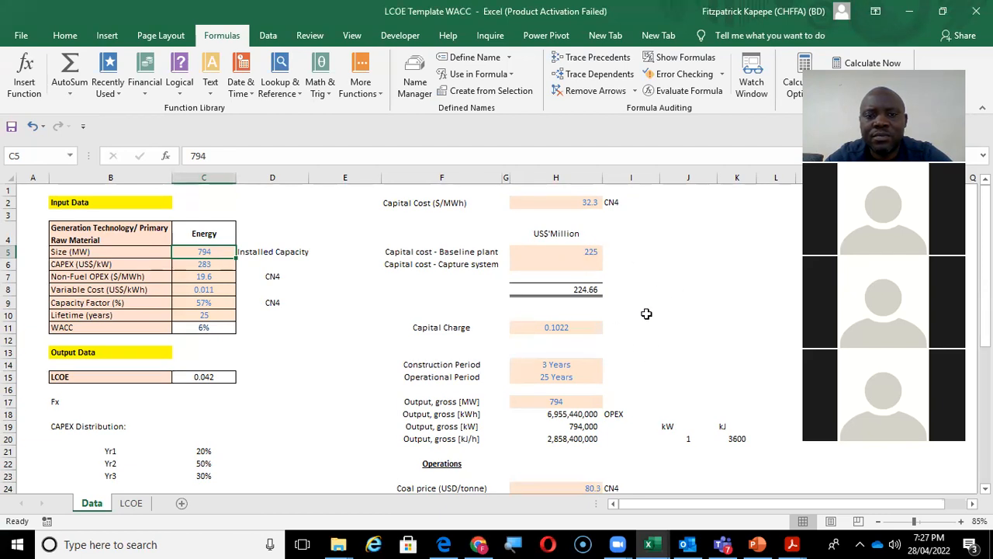
double_click(592, 252)
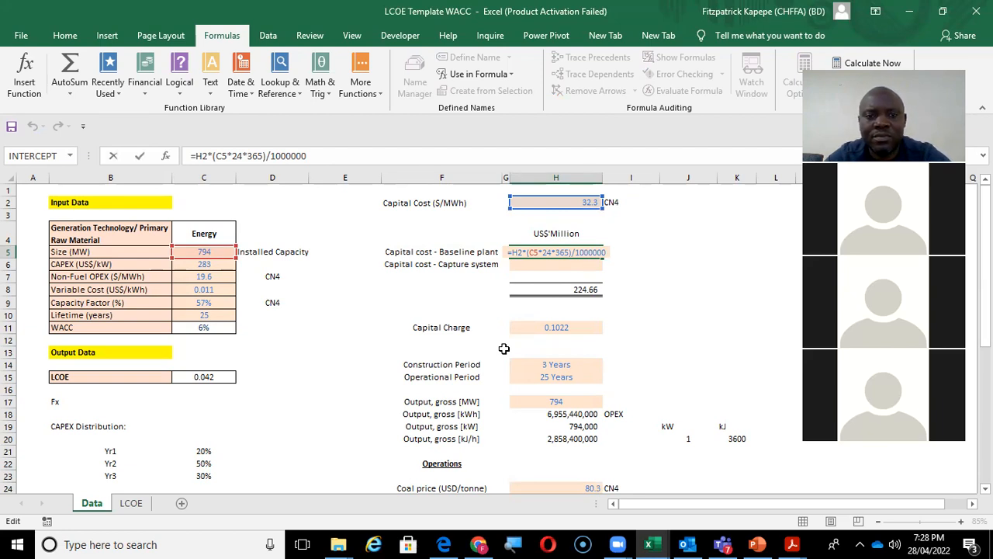
key(Escape)
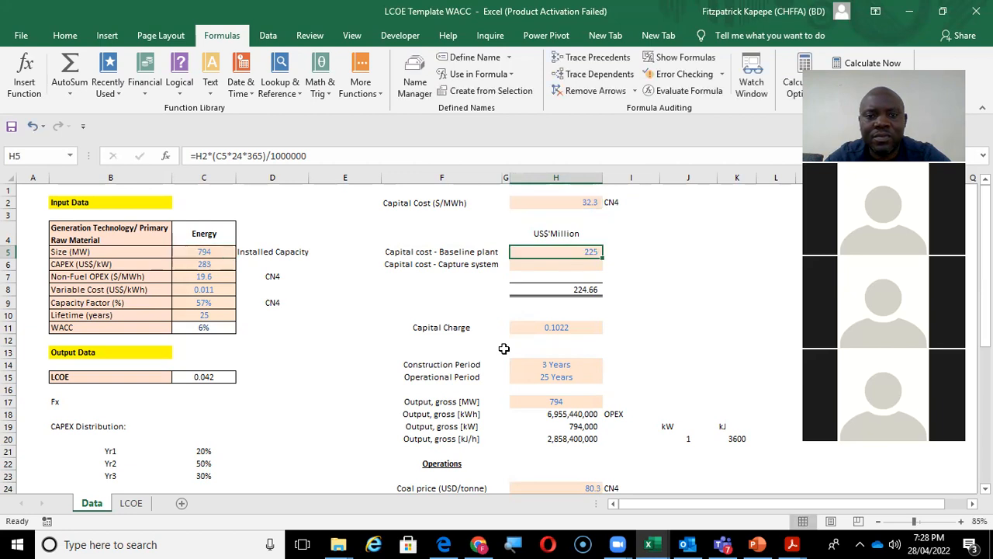
Clear the baseline plant and capture system labels in F5:F6 and label F5 "Project Cost".
click(432, 263)
click(419, 249)
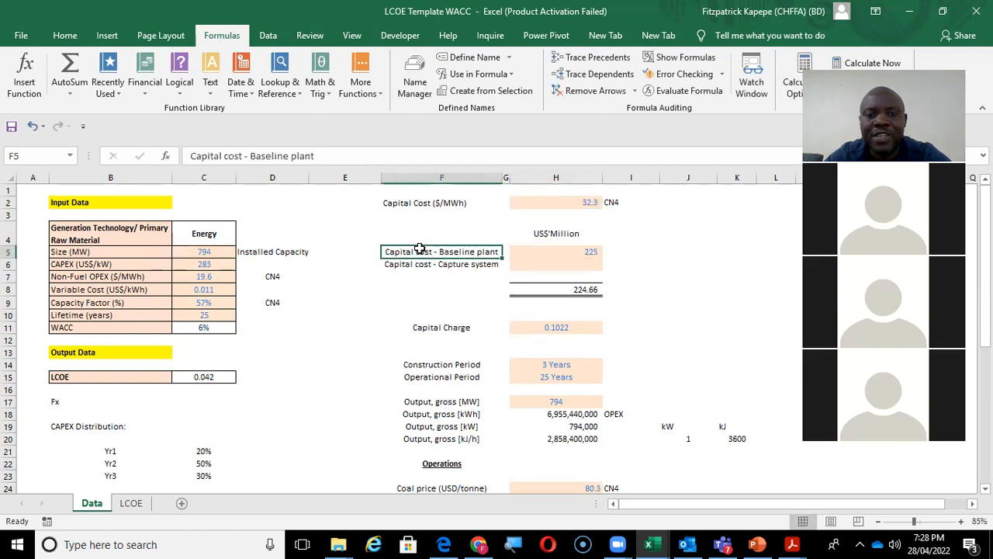
key(Down)
key(Up)
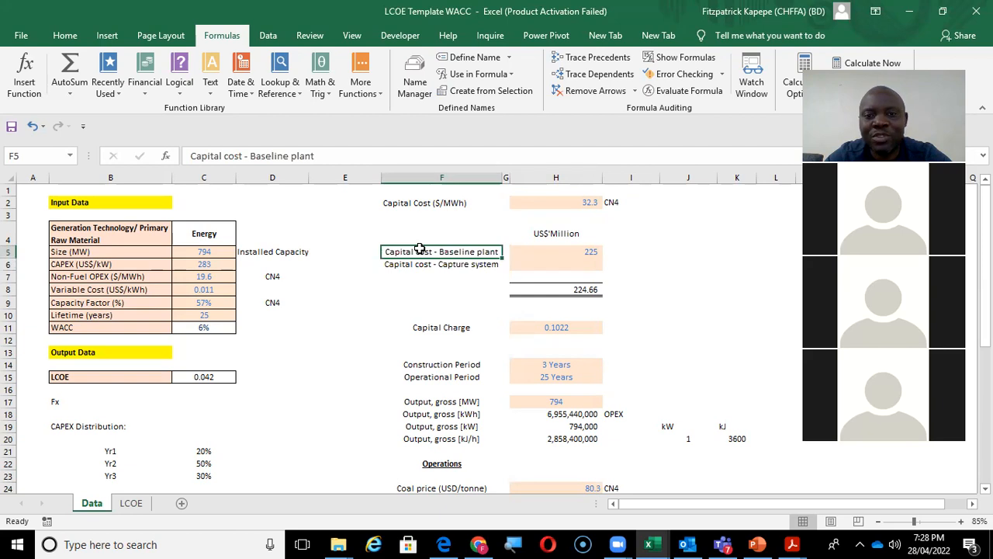
key(shift+Down)
key(Delete)
click(419, 248)
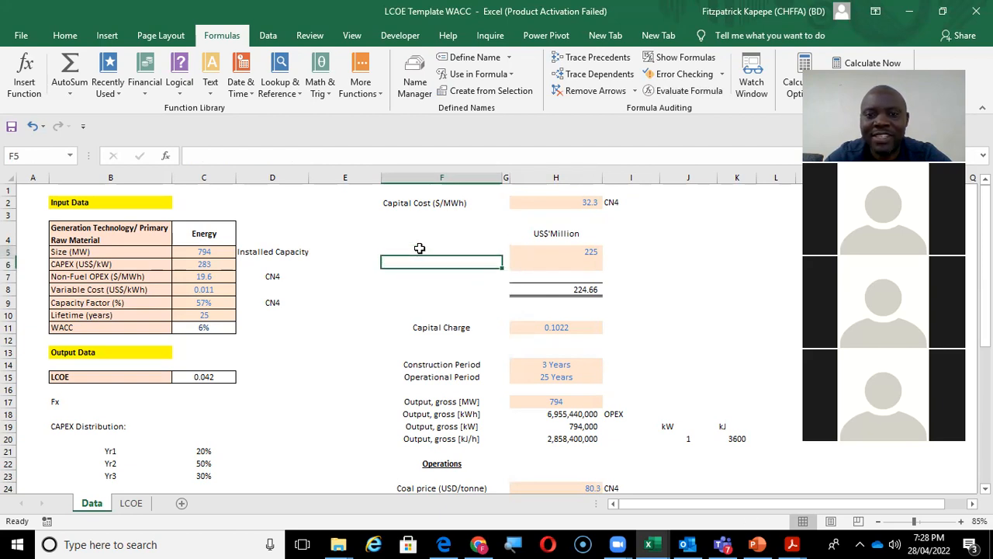
text(P)
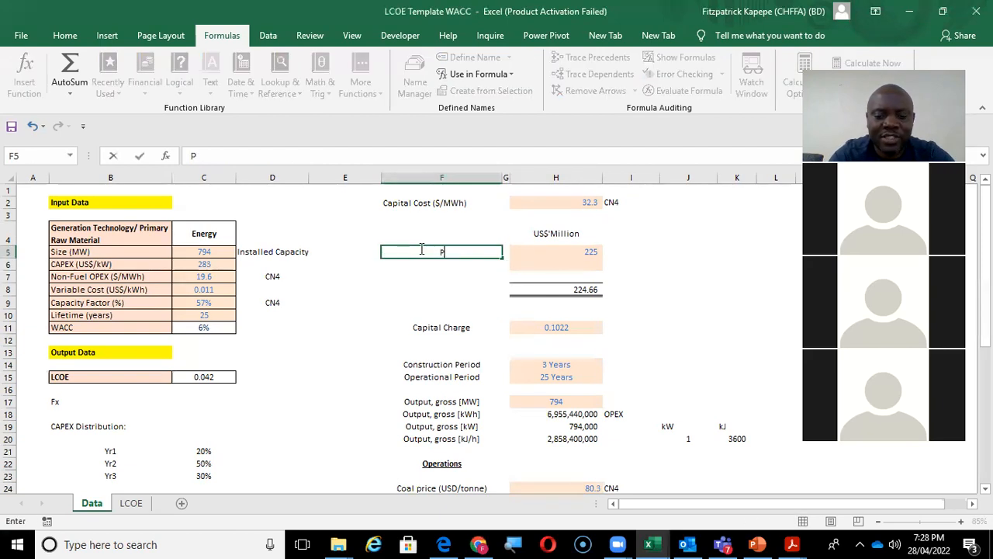
text(roject Cost)
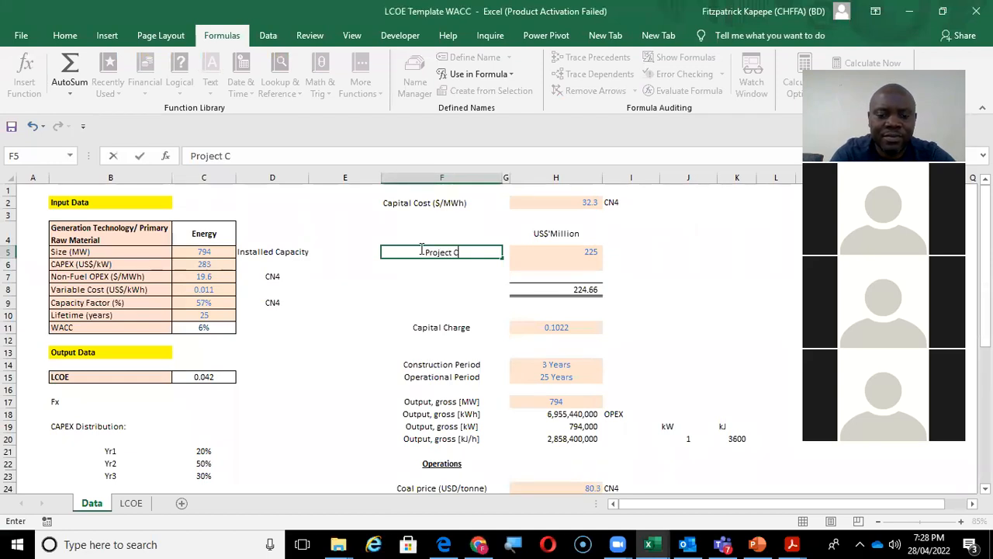
key(ctrl+Return)
key(Down)
key(Down)
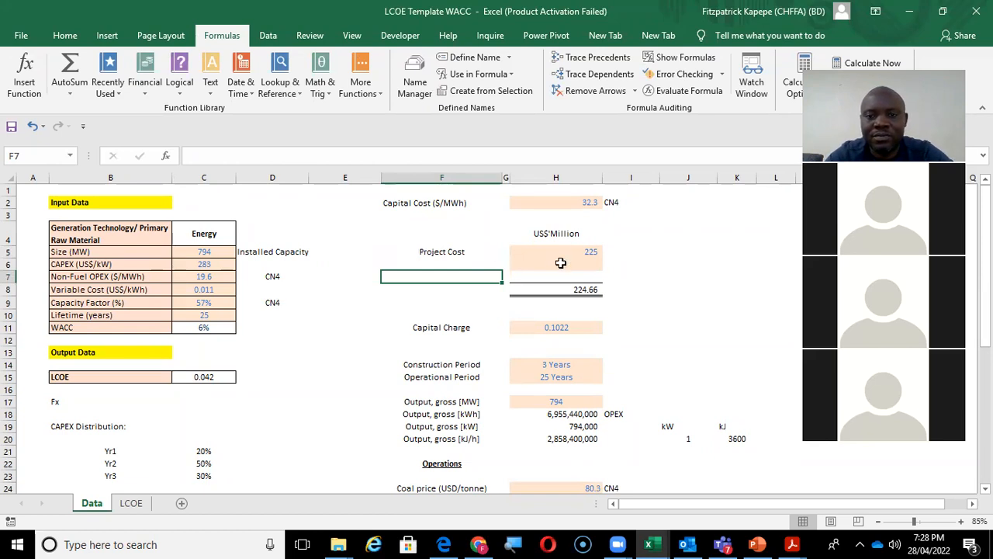
Review the US$'Million heading, the Project Cost formula in H5 and the CAPEX Distribution percentages in C21:C23.
click(568, 234)
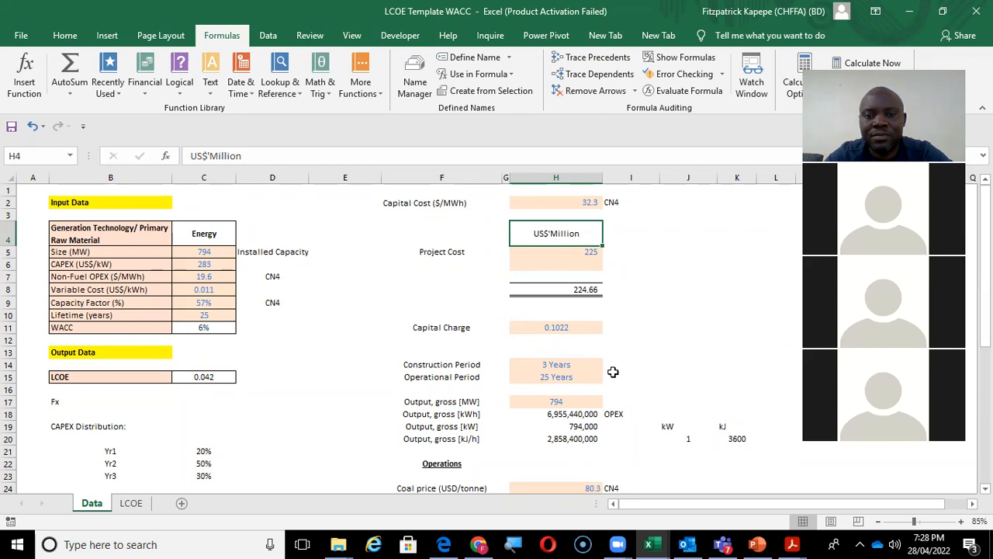
click(587, 249)
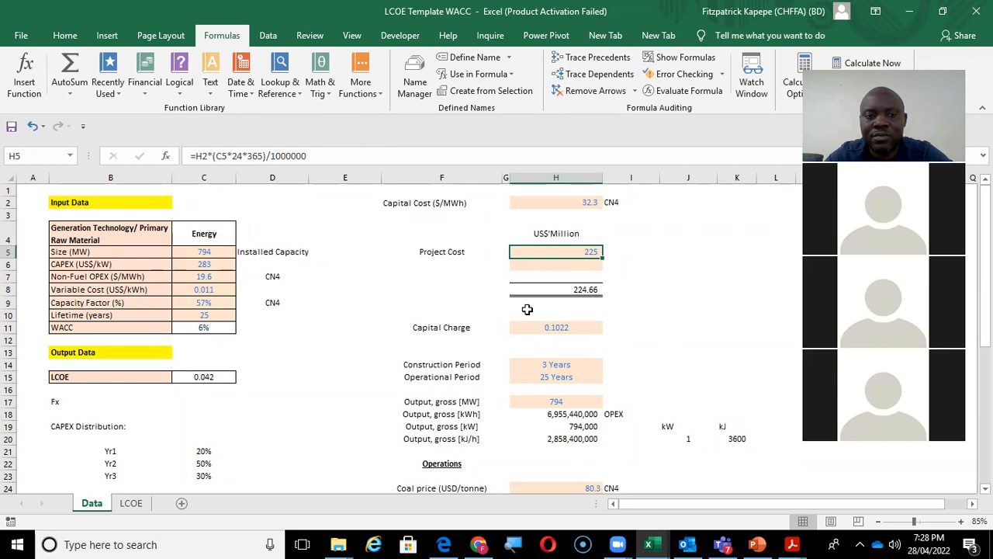
click(194, 451)
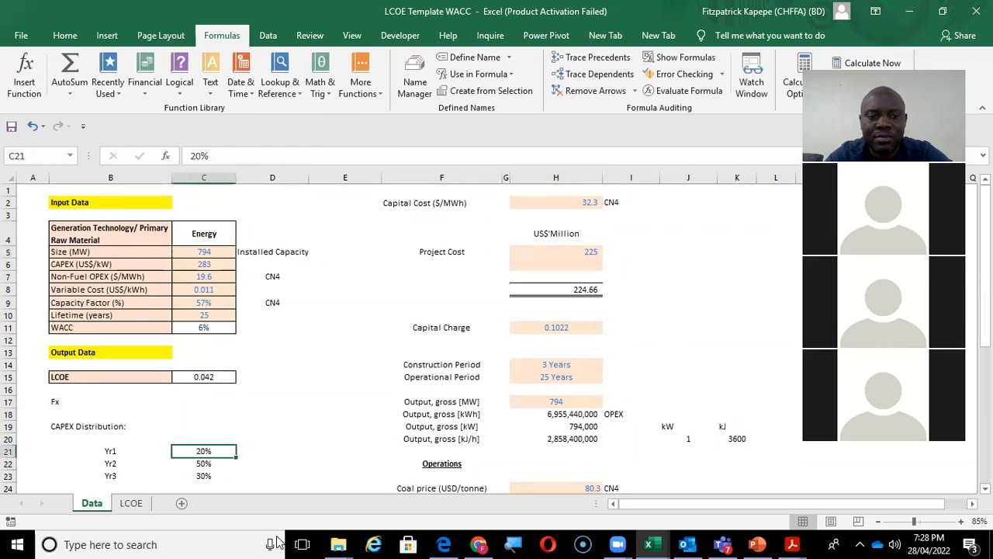
key(Right)
key(Left)
key(Down)
key(Down)
key(Up)
key(Up)
key(Down)
key(Down)
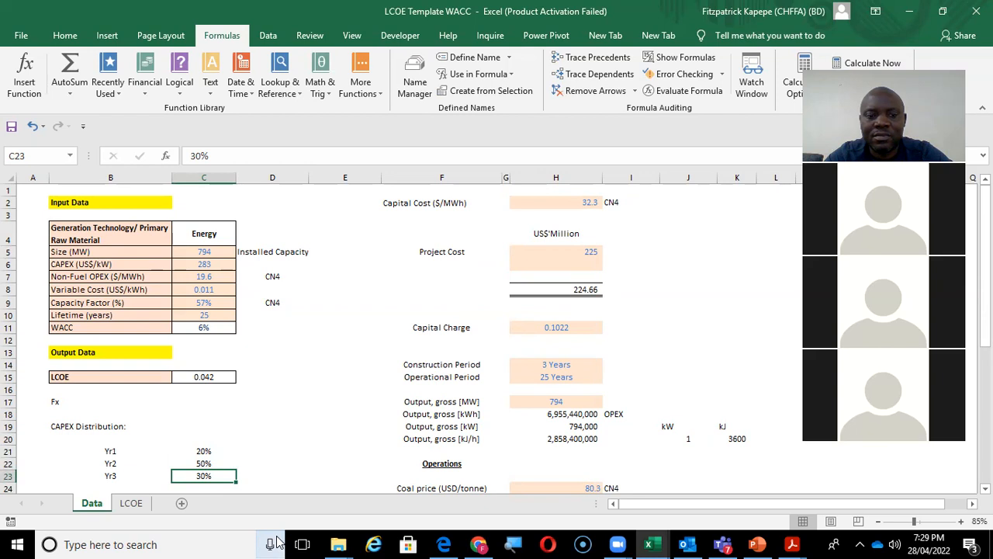
key(Up)
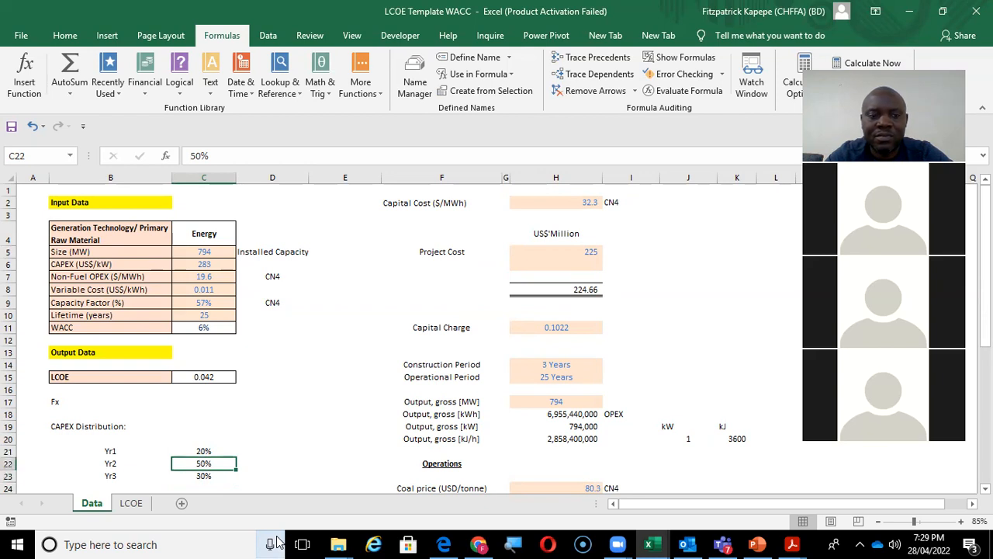
Calculate the yearly CAPEX amounts by entering =$H$8*C21 in D21 and filling it down to D23.
key(Up)
key(Right)
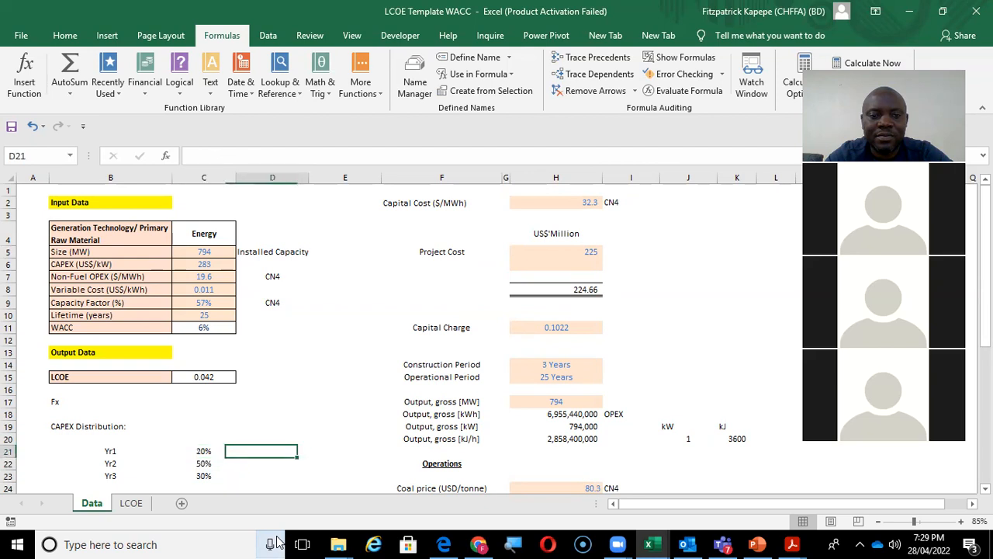
text(=)
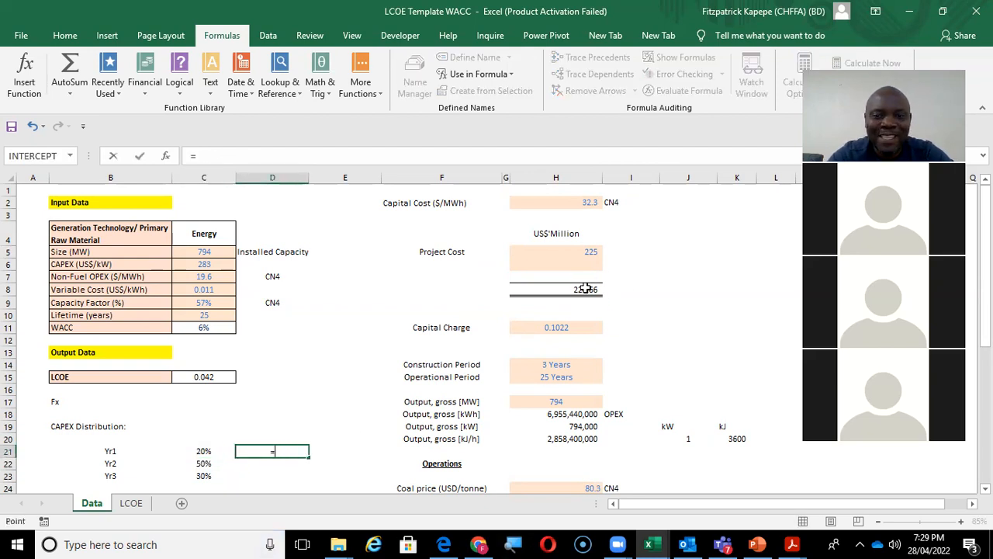
click(586, 289)
text(*)
key(BackSpace)
key(F4)
text(*)
click(194, 450)
key(Return)
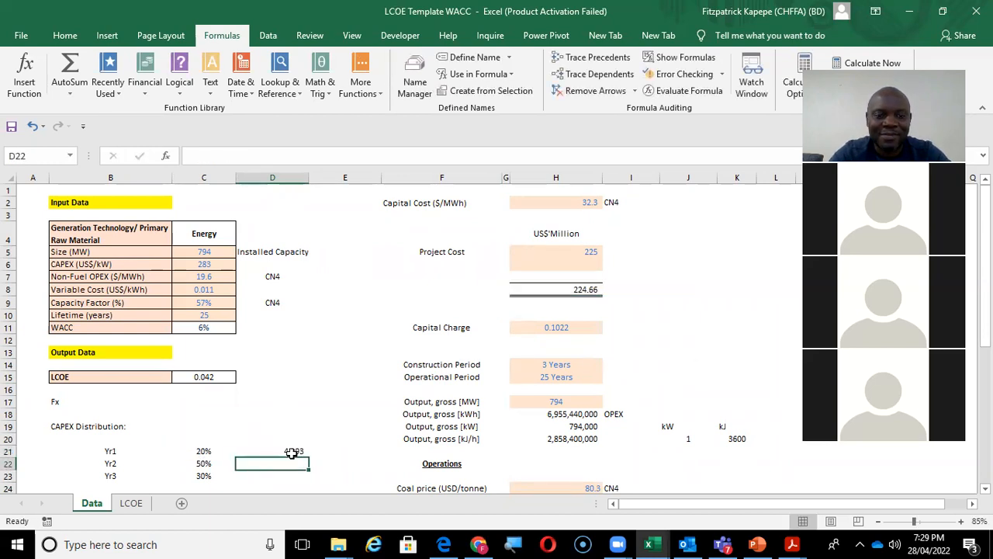
click(293, 450)
drag(309, 458, 311, 476)
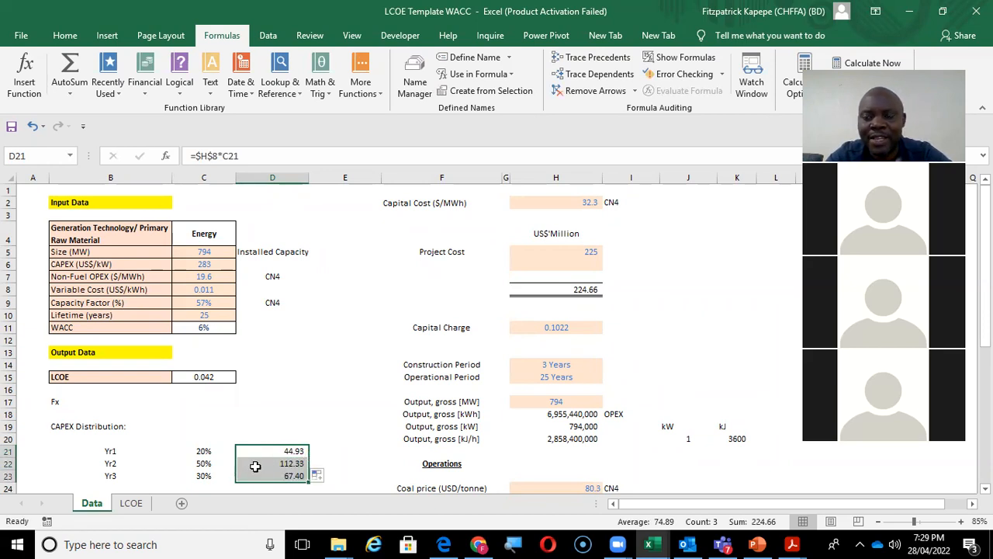
click(208, 452)
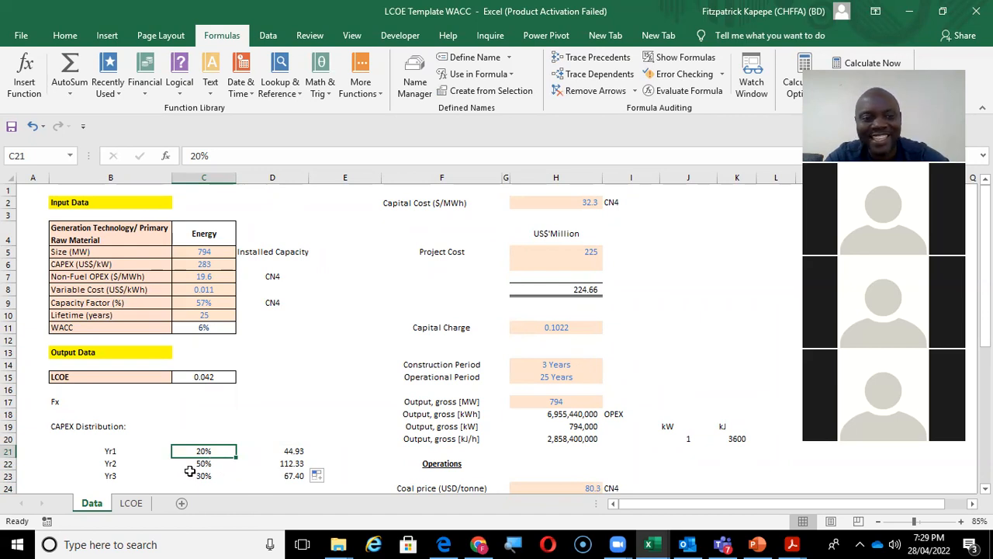
Review the Yr1 row of the CAPEX Distribution, from the label in B21 to the amount formula in D21.
click(118, 453)
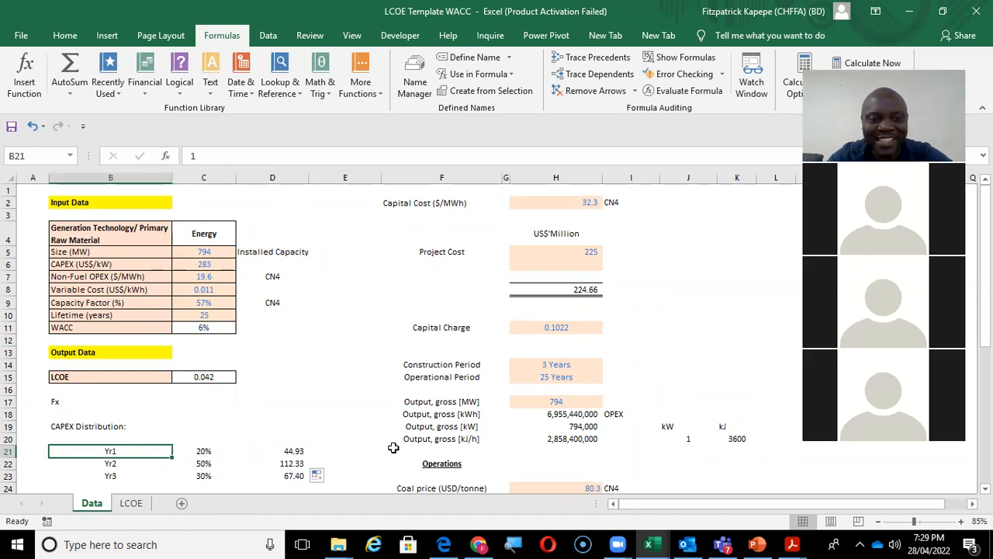
click(323, 456)
click(325, 460)
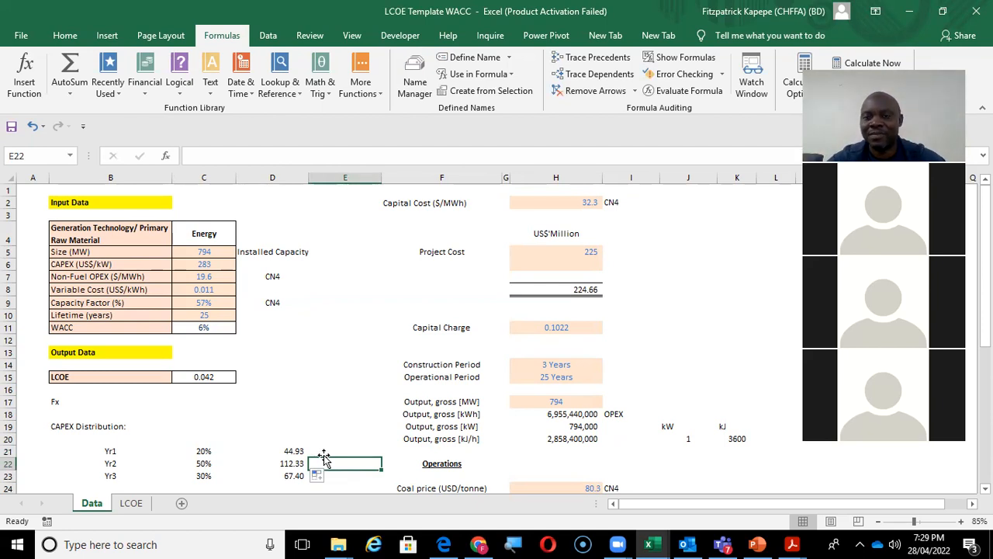
key(Up)
key(Left)
key(Left)
key(Left)
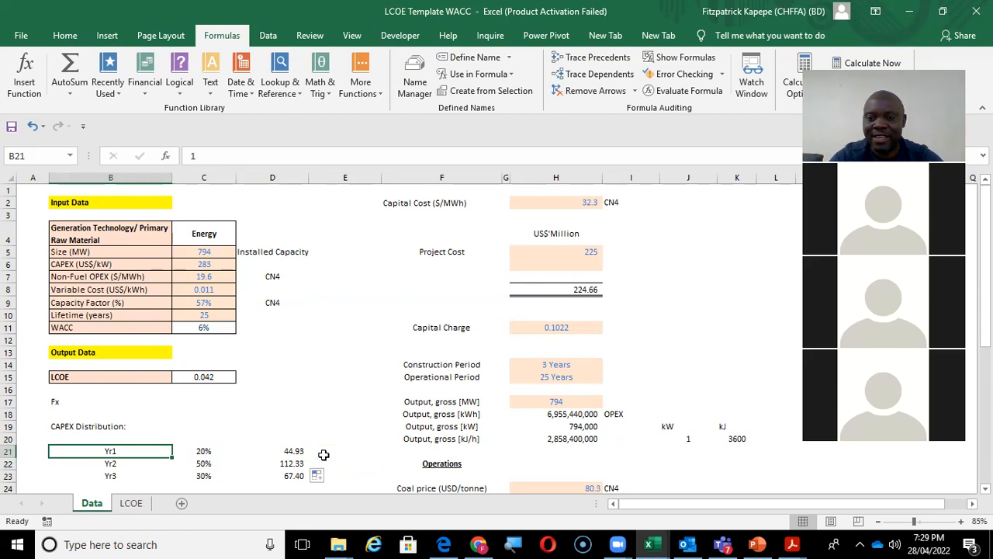
key(Right)
key(Right)
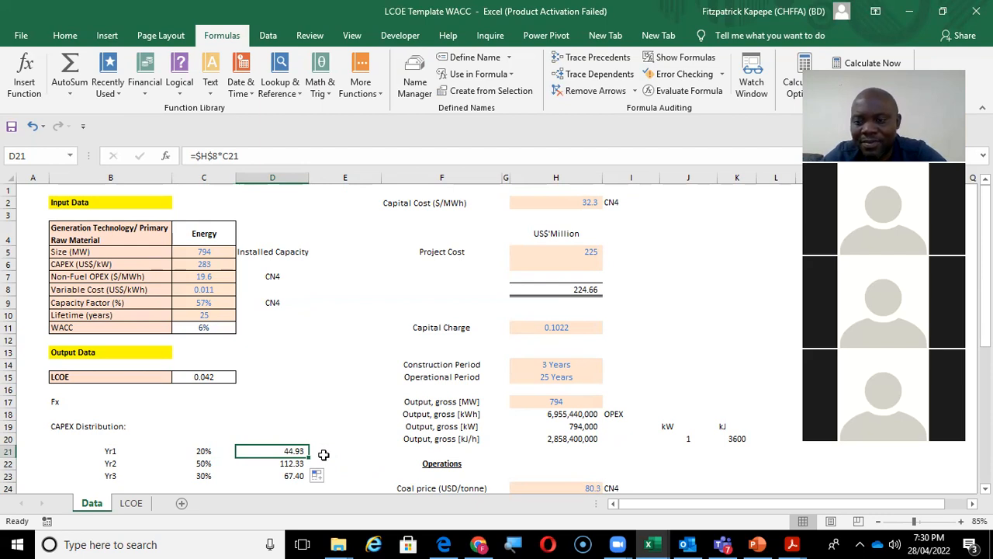
Enter 0, 12 and 24 in E21:E23 beside the Yr1 to Yr3 CAPEX amounts.
click(324, 455)
text(0)
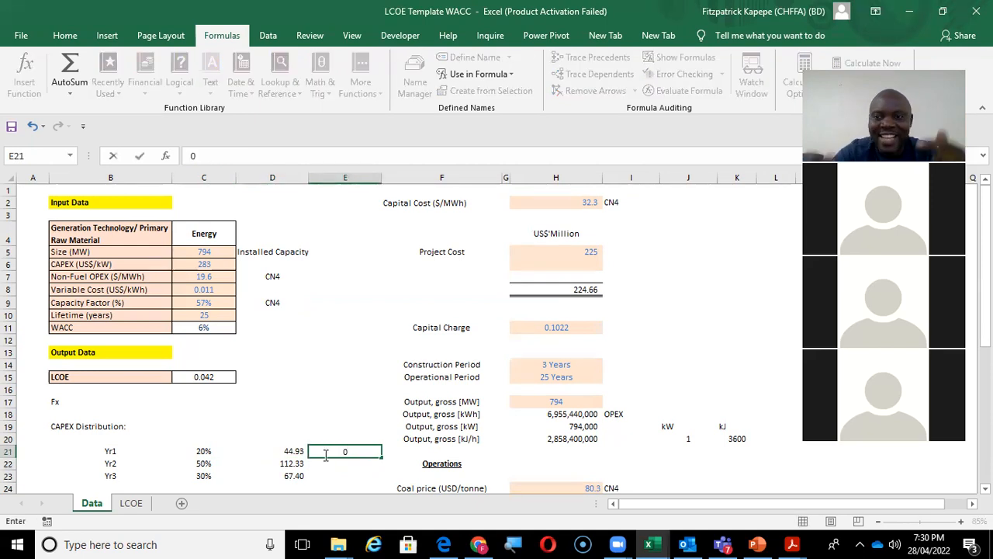
key(Return)
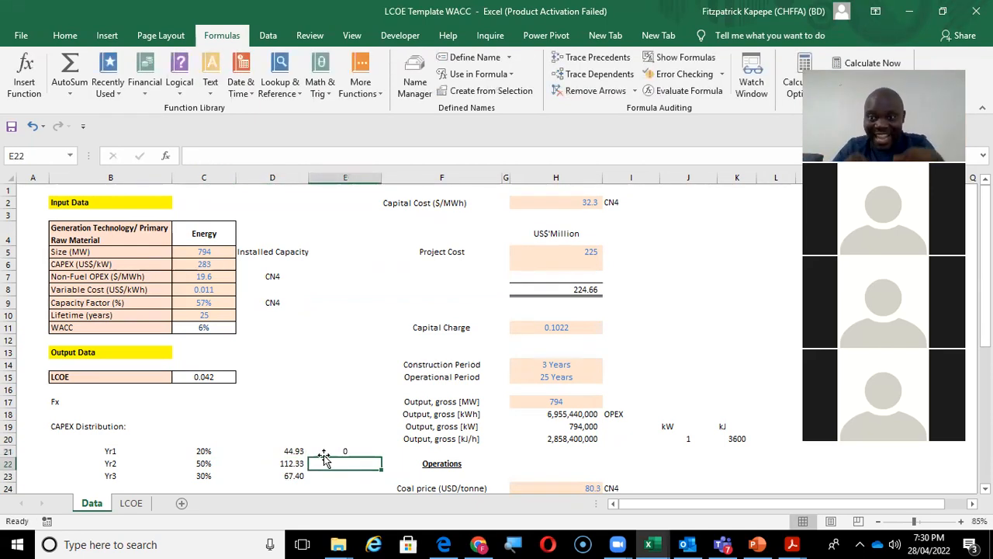
text(1)
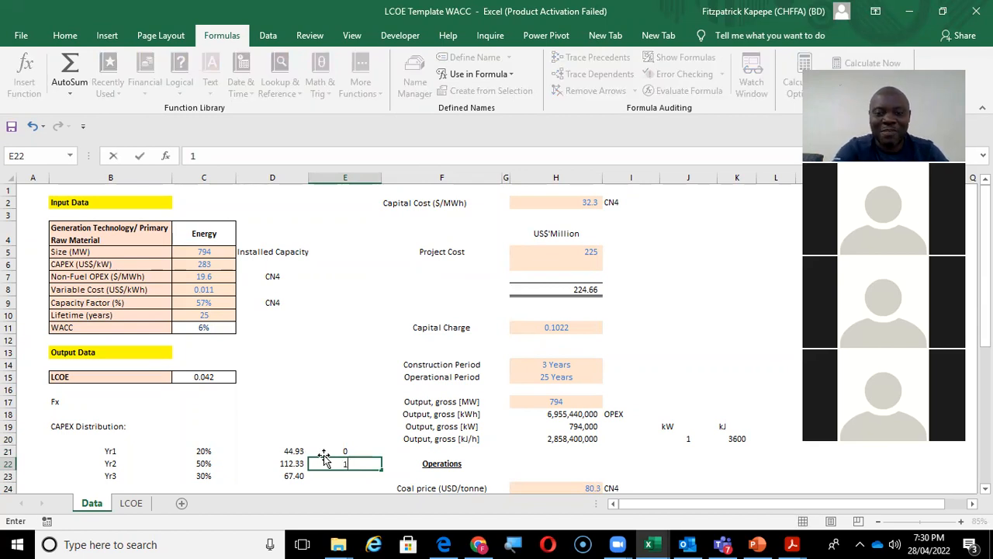
text(2)
key(Return)
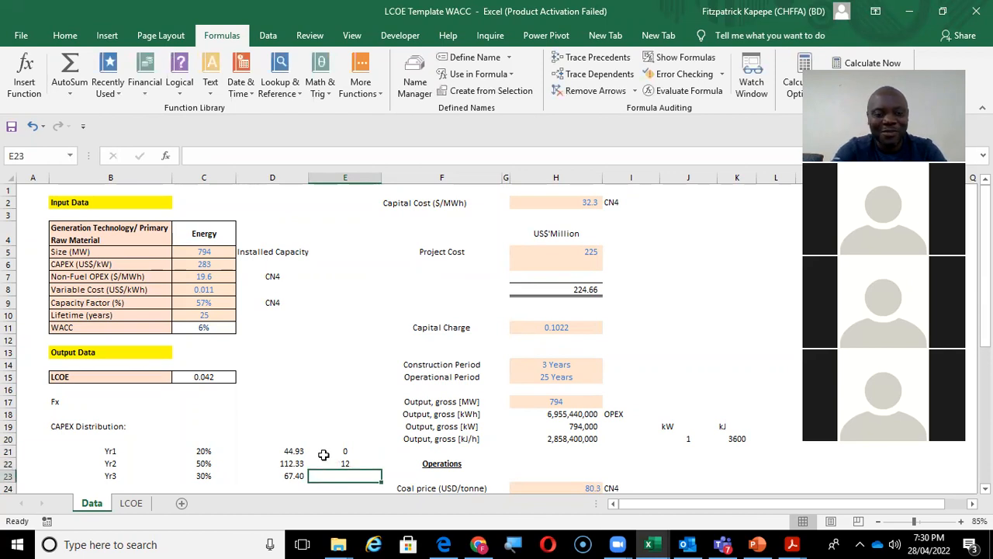
text(24)
key(Return)
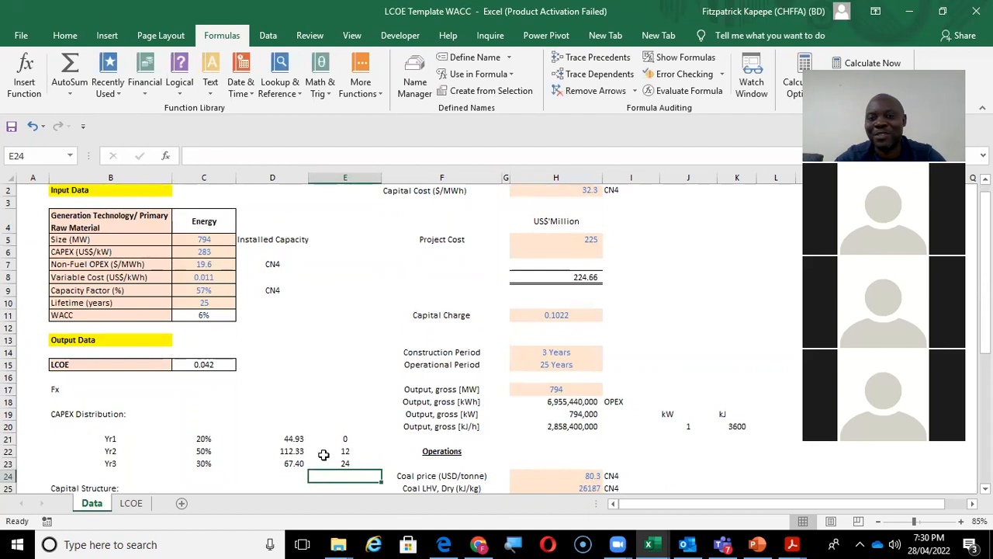
Examine the Yr1 CAPEX amount in D21 together with the timing value beside it in E21.
key(Up)
key(Up)
key(Up)
key(Left)
key(Left)
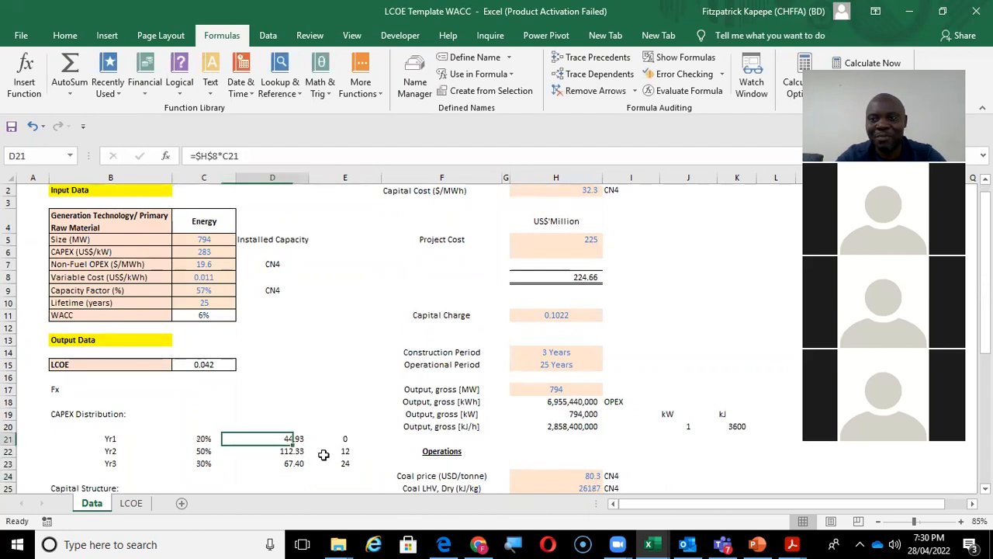
key(Right)
key(Right)
Review the Entry column on the LCOE sheet, from the Initial Investment in C20 down to the Discount Factor in C25.
click(141, 504)
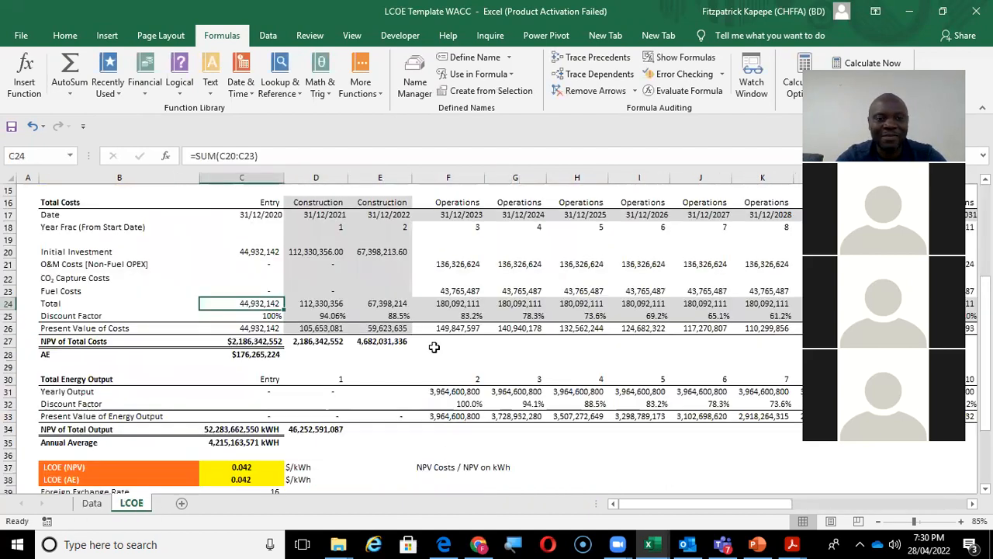
click(311, 250)
click(251, 253)
key(Down)
key(Down)
key(Down)
key(Down)
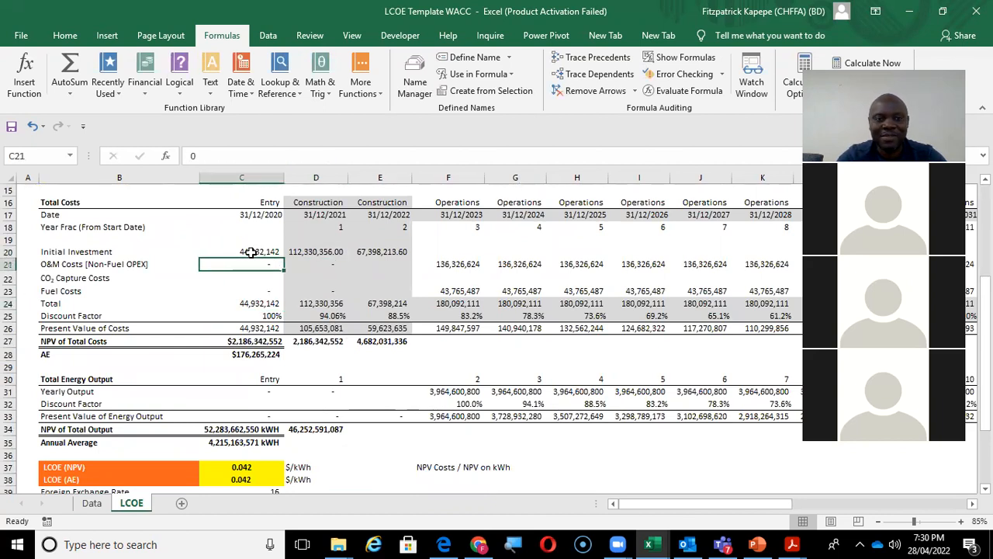
key(Down)
key(Down)
key(Up)
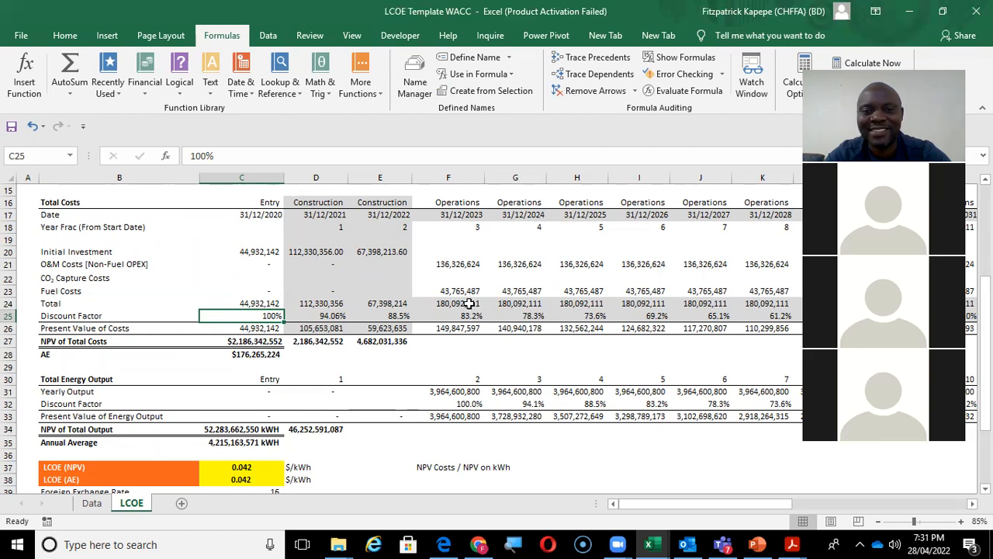
click(617, 69)
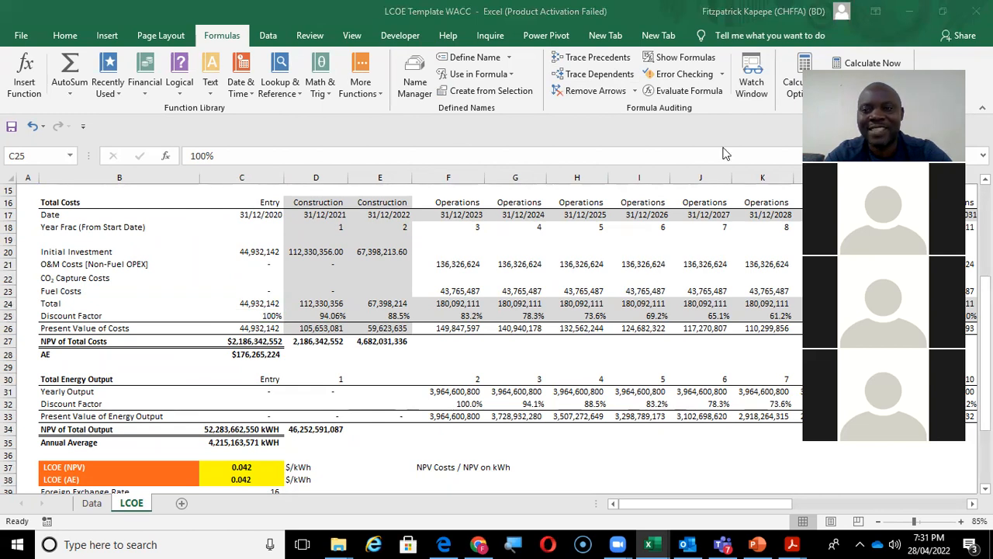